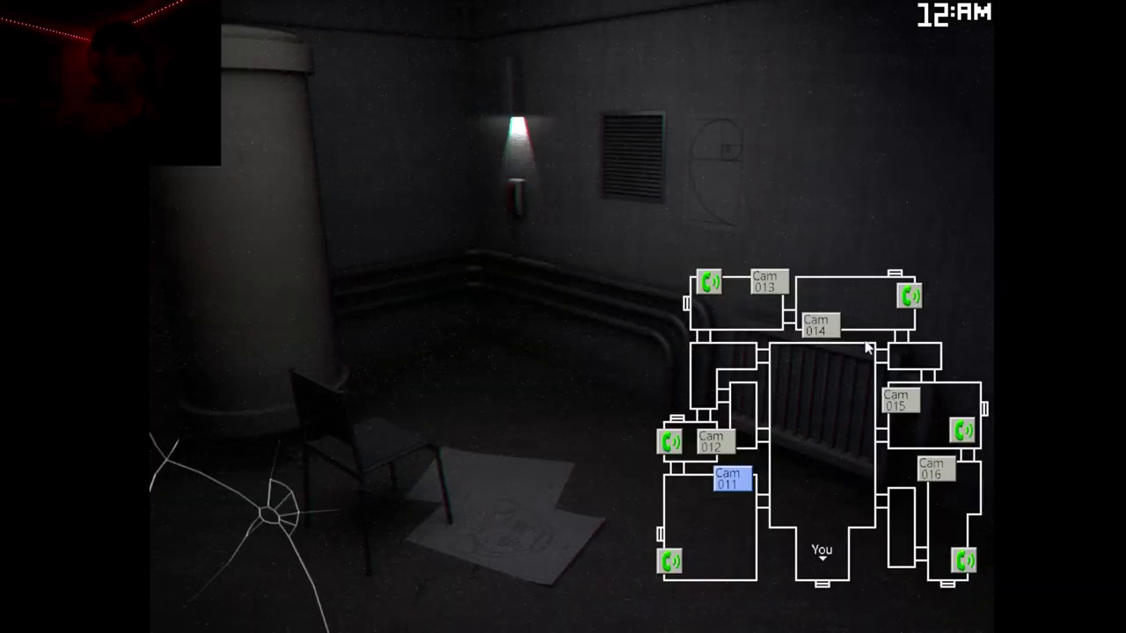
- Sweep Cams 014, 013, 012, 011, 016 and 015, then back to 014 and 013
{"action": "left_click", "coordinate": [832, 325]}
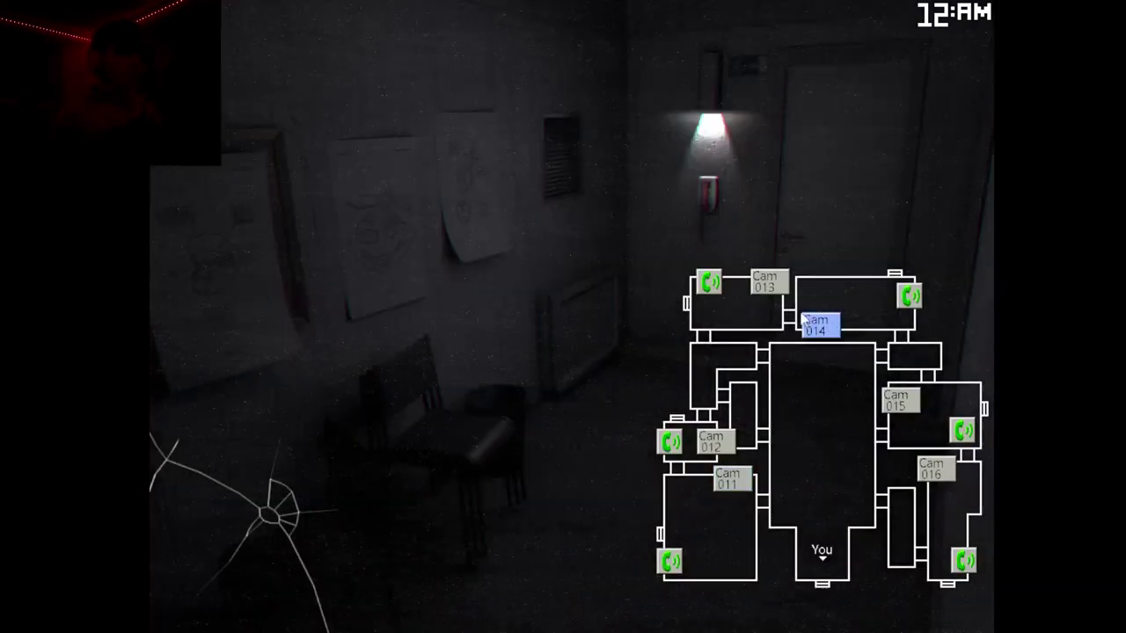
{"action": "left_click", "coordinate": [766, 282]}
{"action": "left_click", "coordinate": [714, 445]}
{"action": "left_click", "coordinate": [722, 477]}
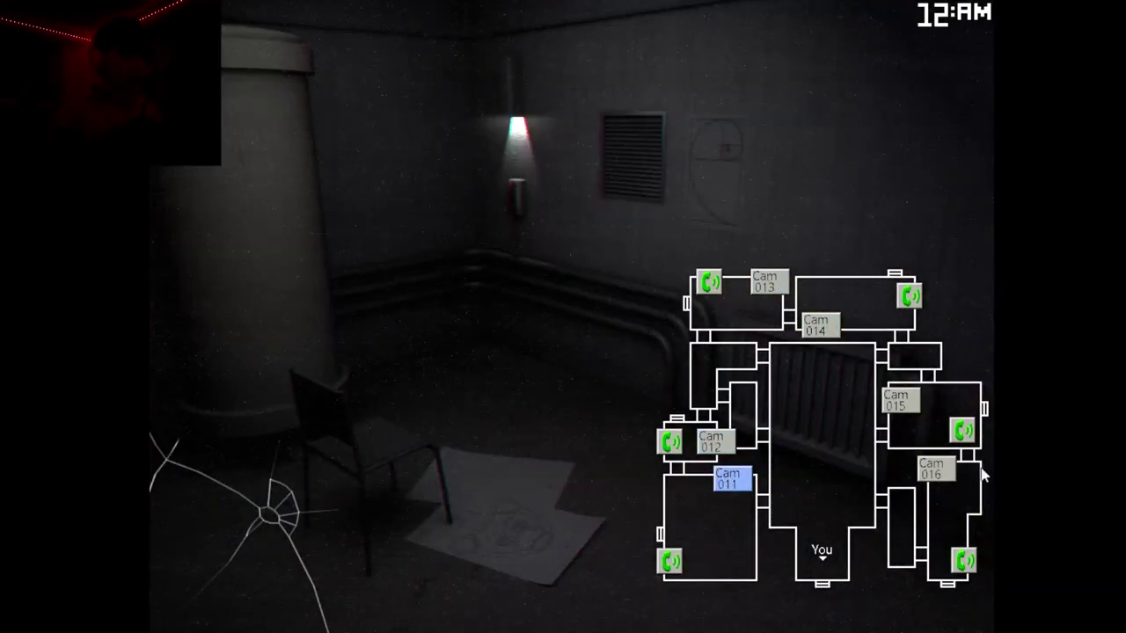
{"action": "left_click", "coordinate": [934, 469]}
{"action": "left_click", "coordinate": [899, 400]}
{"action": "left_click", "coordinate": [807, 320]}
{"action": "left_click", "coordinate": [764, 282]}
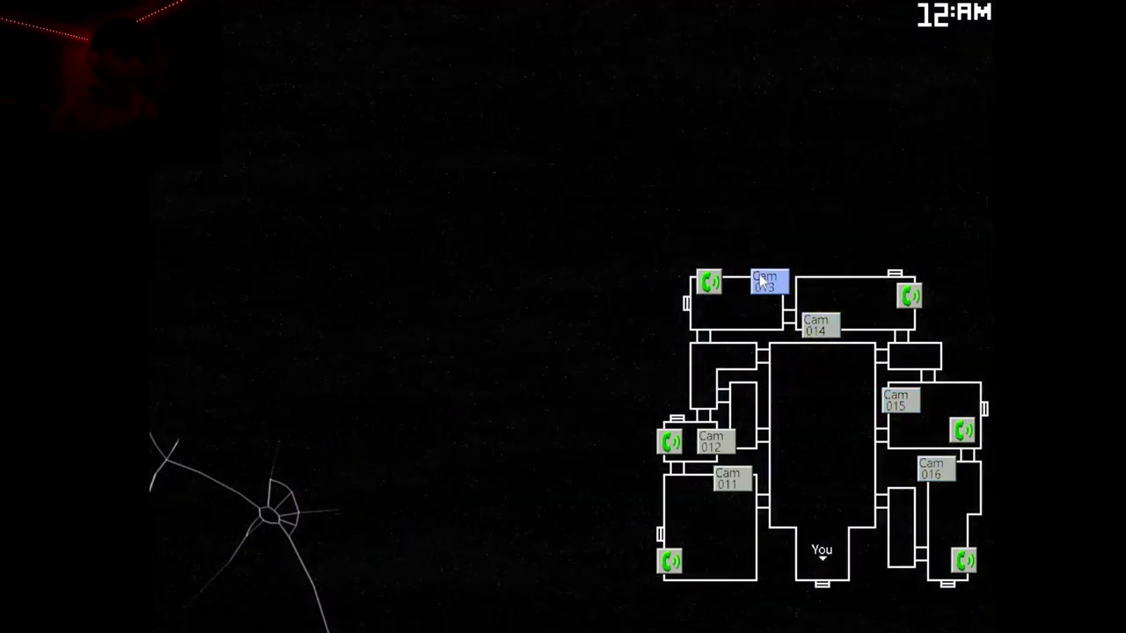
- Recheck Cams 014, 012, 011, 016, 012, 011 and 013, glancing at the office
{"action": "left_click", "coordinate": [817, 324]}
{"action": "left_click", "coordinate": [709, 445]}
{"action": "left_click", "coordinate": [730, 484]}
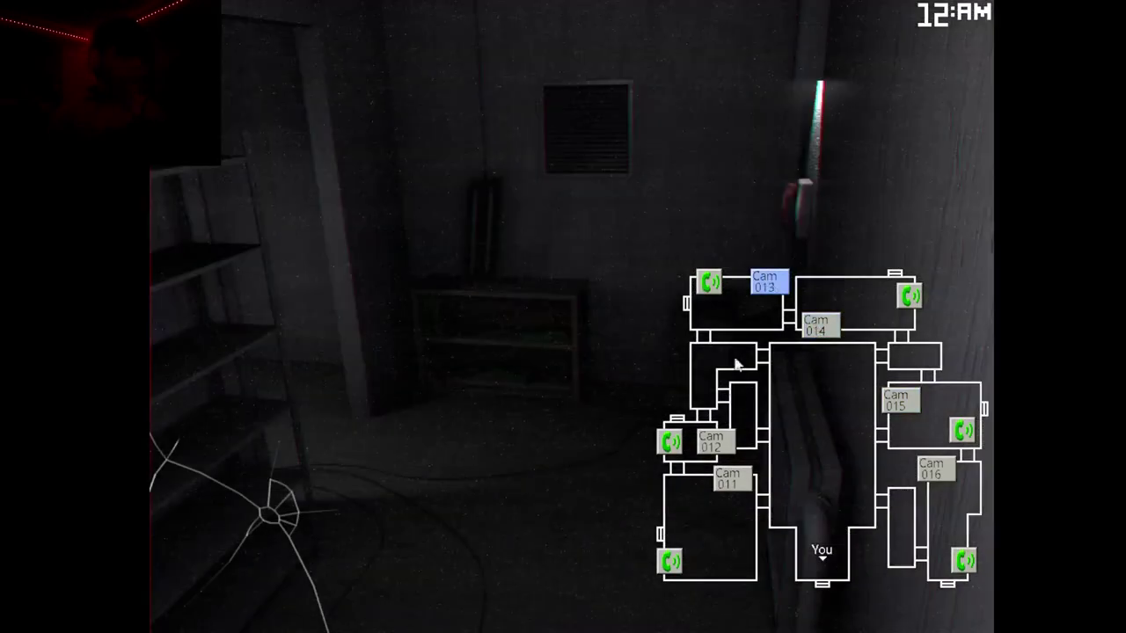
{"action": "left_click", "coordinate": [730, 479]}
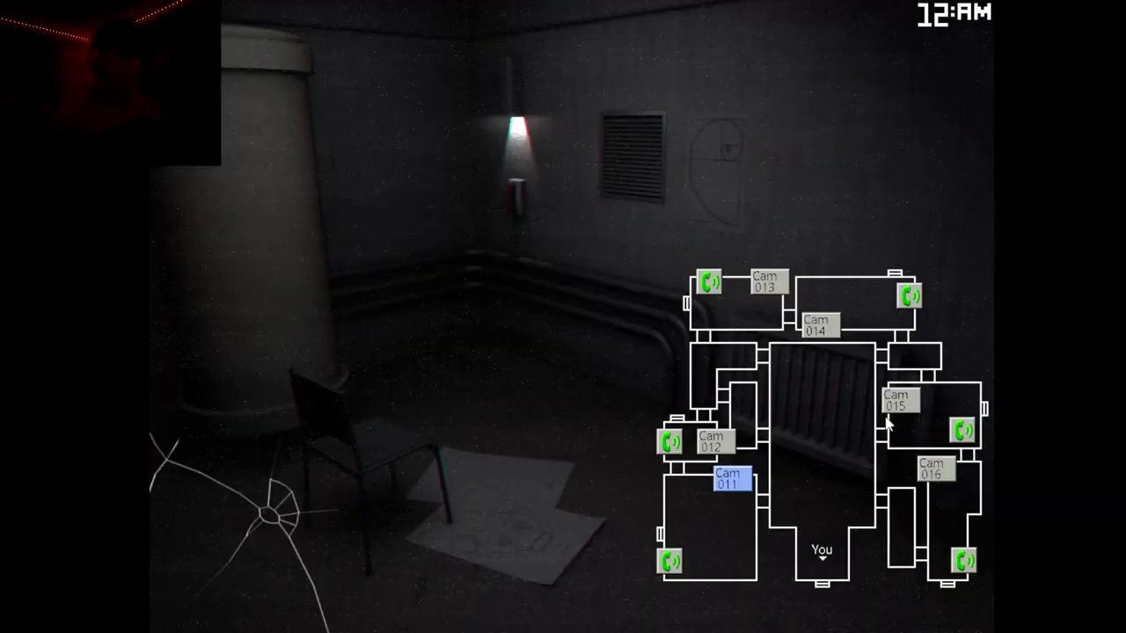
{"action": "left_click", "coordinate": [936, 471]}
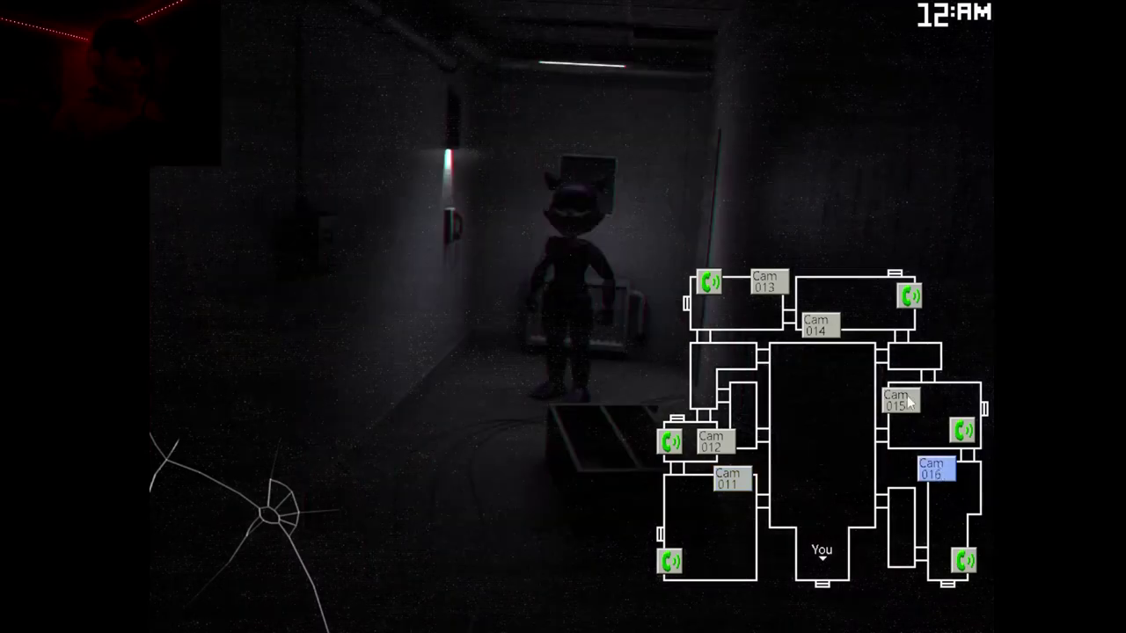
{"action": "left_click", "coordinate": [710, 444]}
{"action": "left_click", "coordinate": [728, 479]}
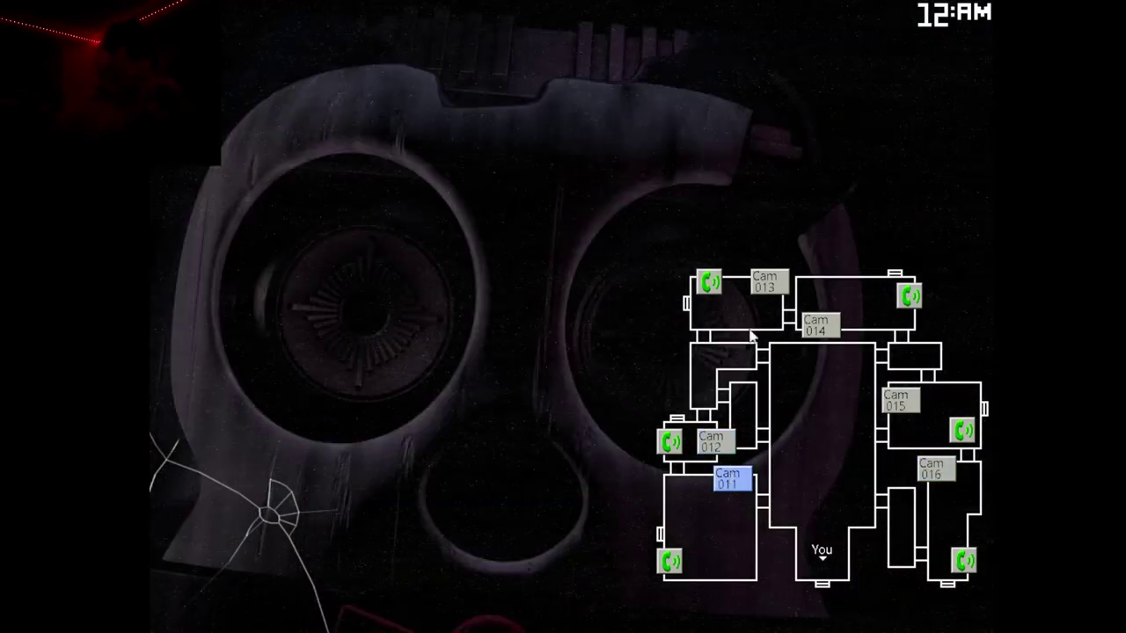
{"action": "left_click", "coordinate": [765, 282]}
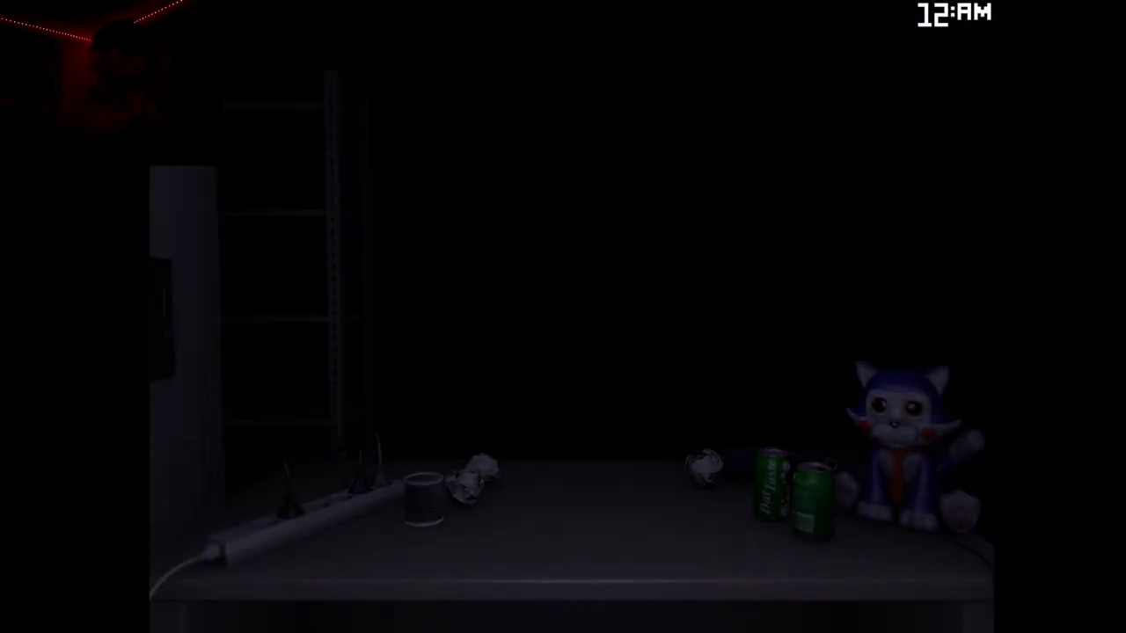
- Sweep Cams 016, 015, 014, 012, 011 and 013, then ring the Cam 013 phone
{"action": "key", "text": "space"}
{"action": "left_click", "coordinate": [916, 472]}
{"action": "left_click", "coordinate": [902, 395]}
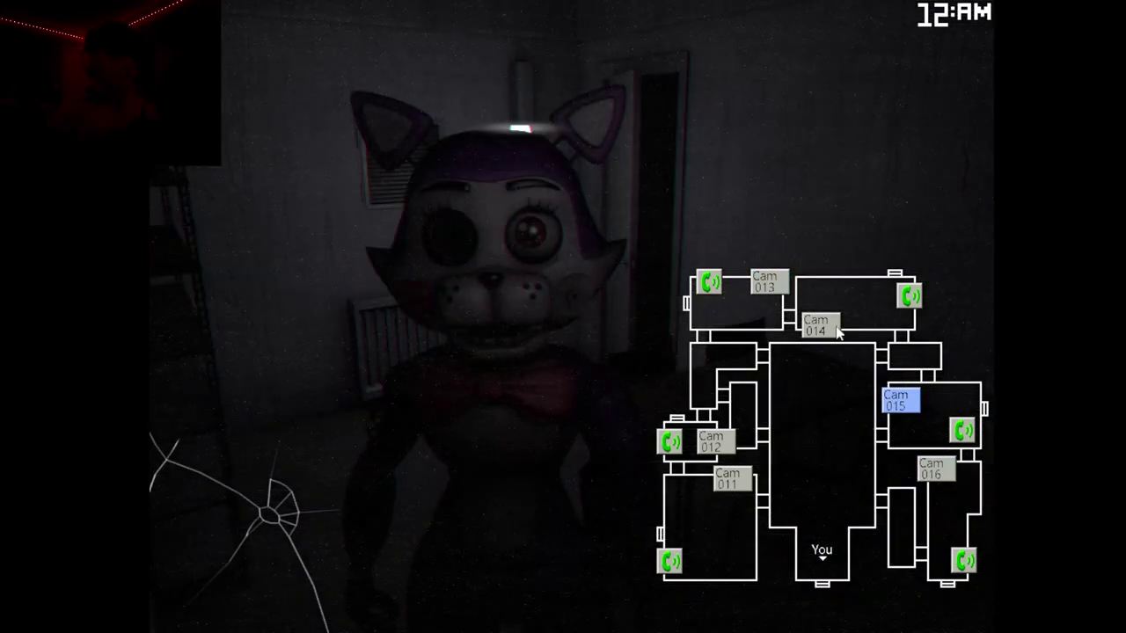
{"action": "left_click", "coordinate": [816, 326]}
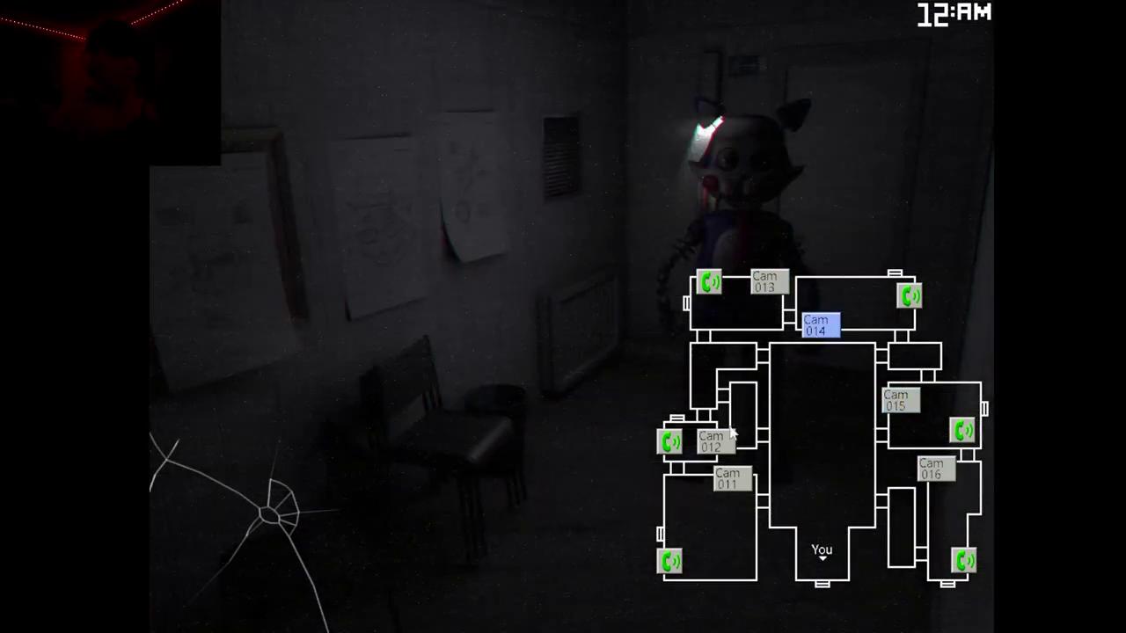
{"action": "left_click", "coordinate": [711, 442]}
{"action": "left_click", "coordinate": [727, 479]}
{"action": "left_click", "coordinate": [766, 282]}
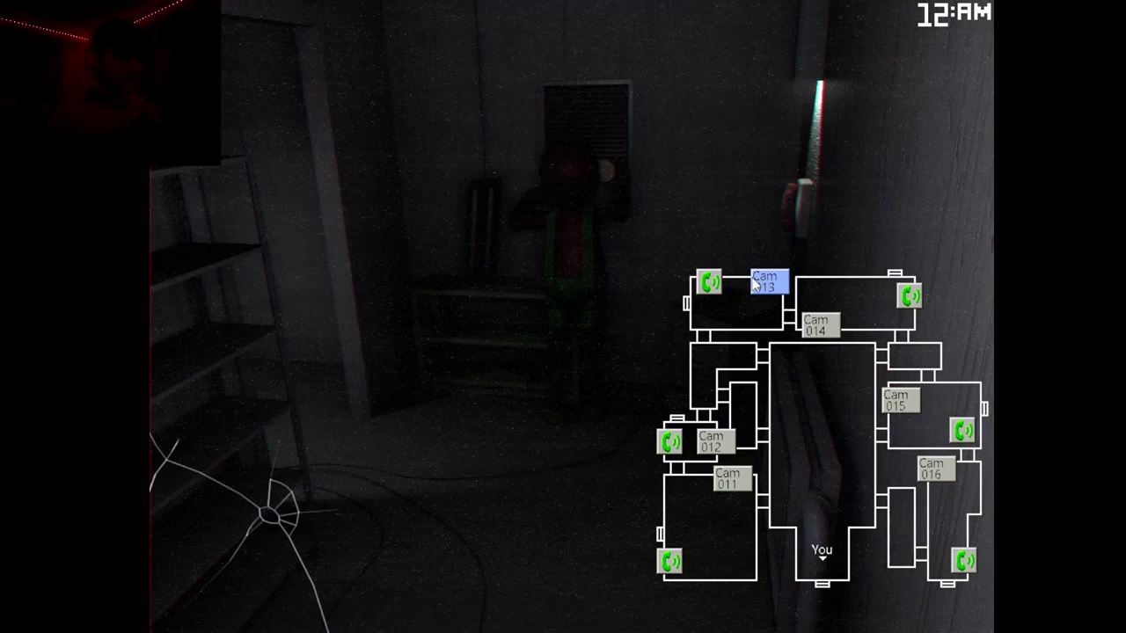
{"action": "left_click", "coordinate": [713, 286]}
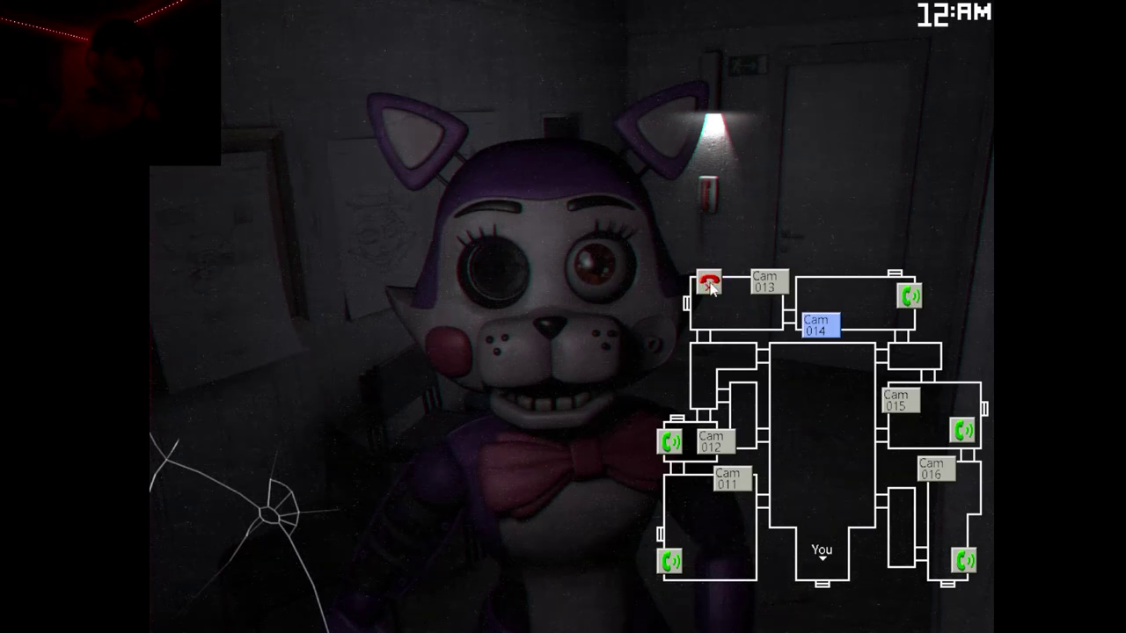
- Flash the hallway light twice, then ring the phone near Cam 013
{"action": "key", "text": "ctrl"}
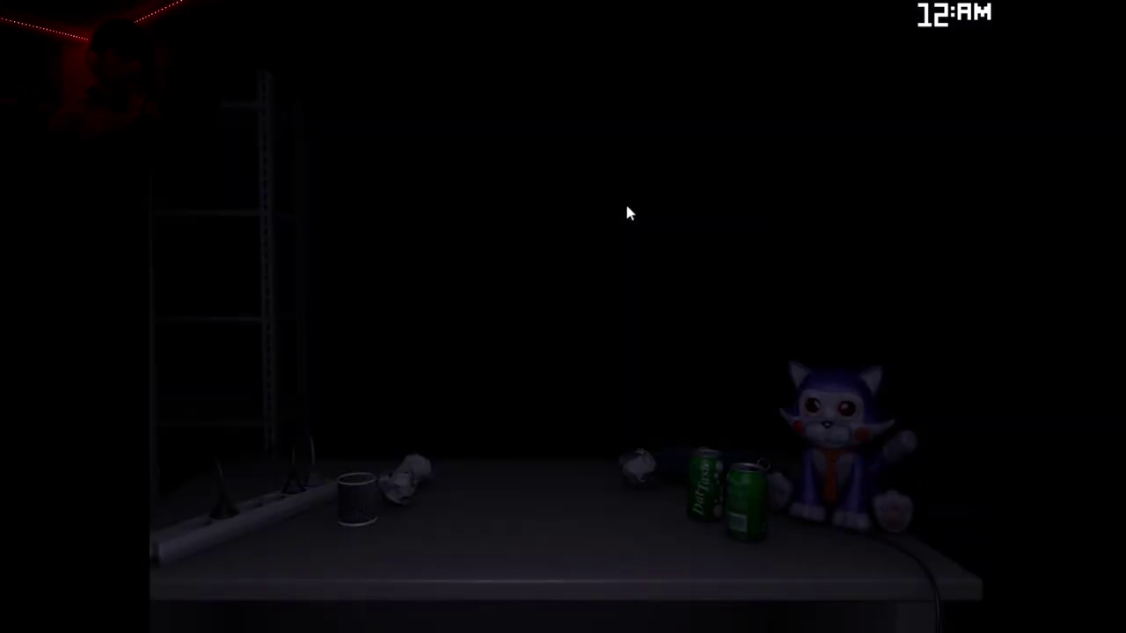
{"action": "key", "text": "space"}
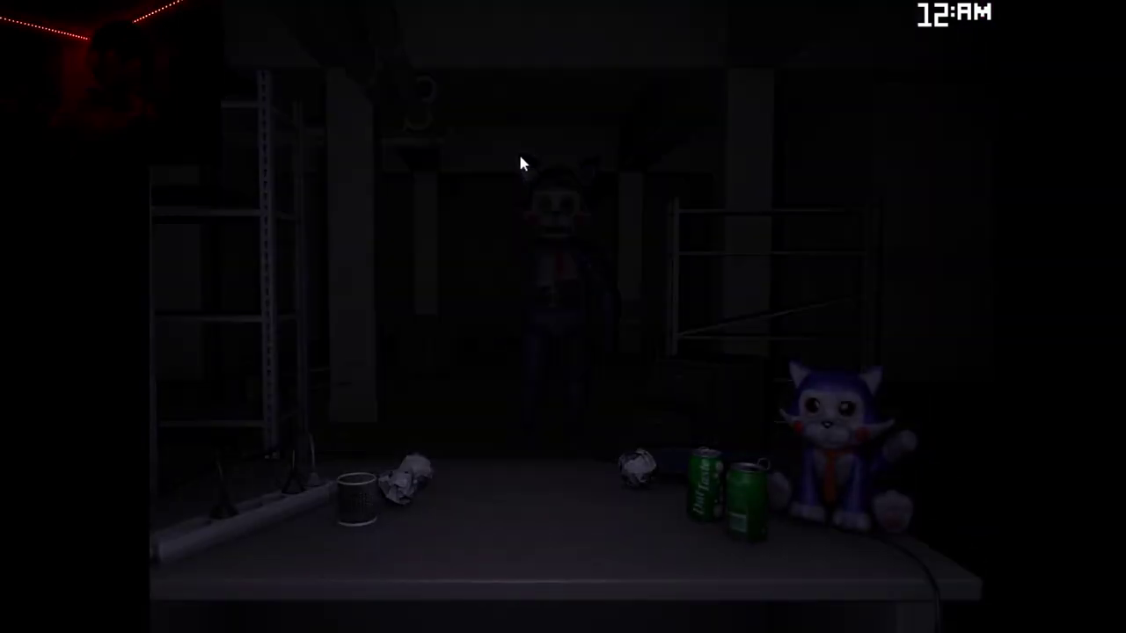
{"action": "key", "text": "ctrl"}
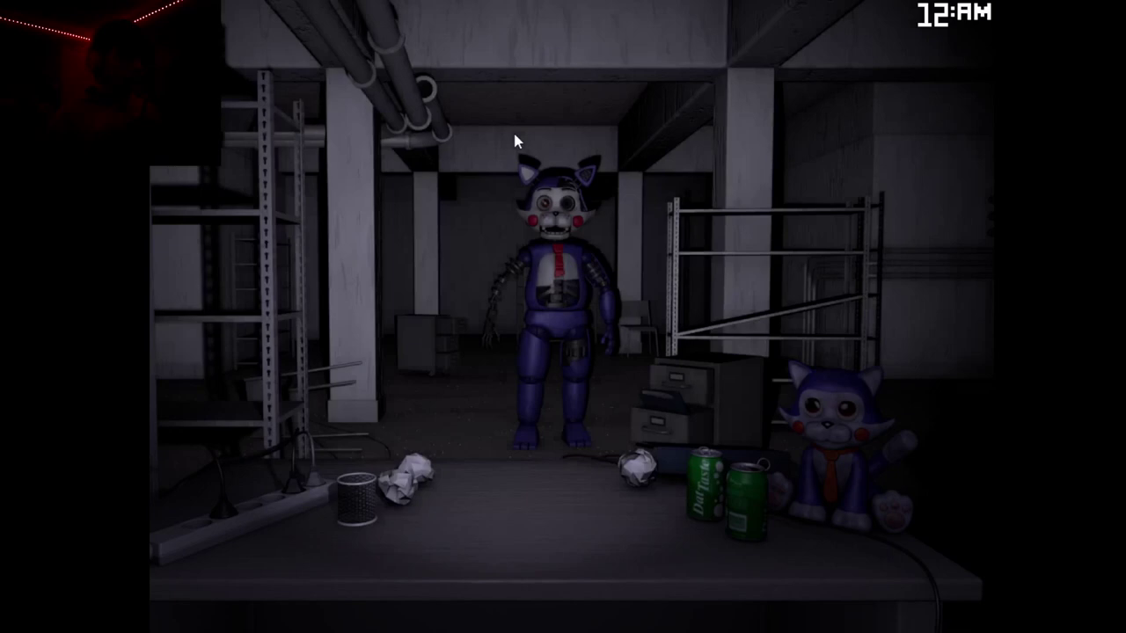
{"action": "key", "text": "space"}
{"action": "left_click", "coordinate": [710, 282]}
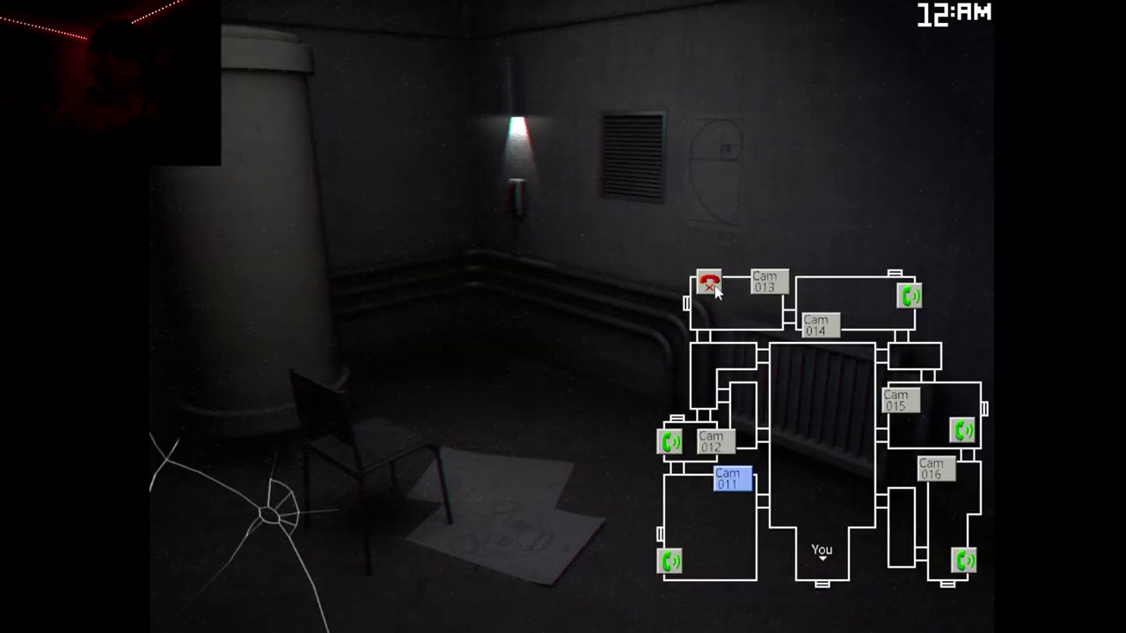
- Check the office with the light off, then ring the Cam 013 phone again
{"action": "key", "text": "space"}
{"action": "key", "text": "ctrl"}
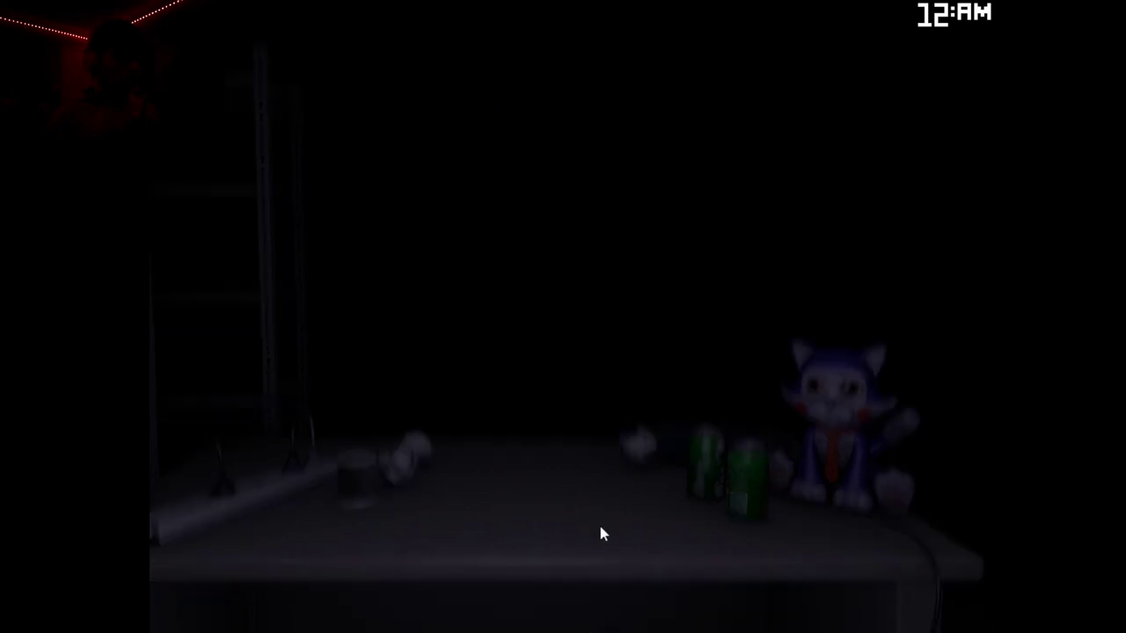
{"action": "key", "text": "space"}
{"action": "left_click", "coordinate": [710, 283]}
- View Cams 013, 014, 012 and 011, then ring the Cam 012 phone
{"action": "left_click", "coordinate": [758, 285]}
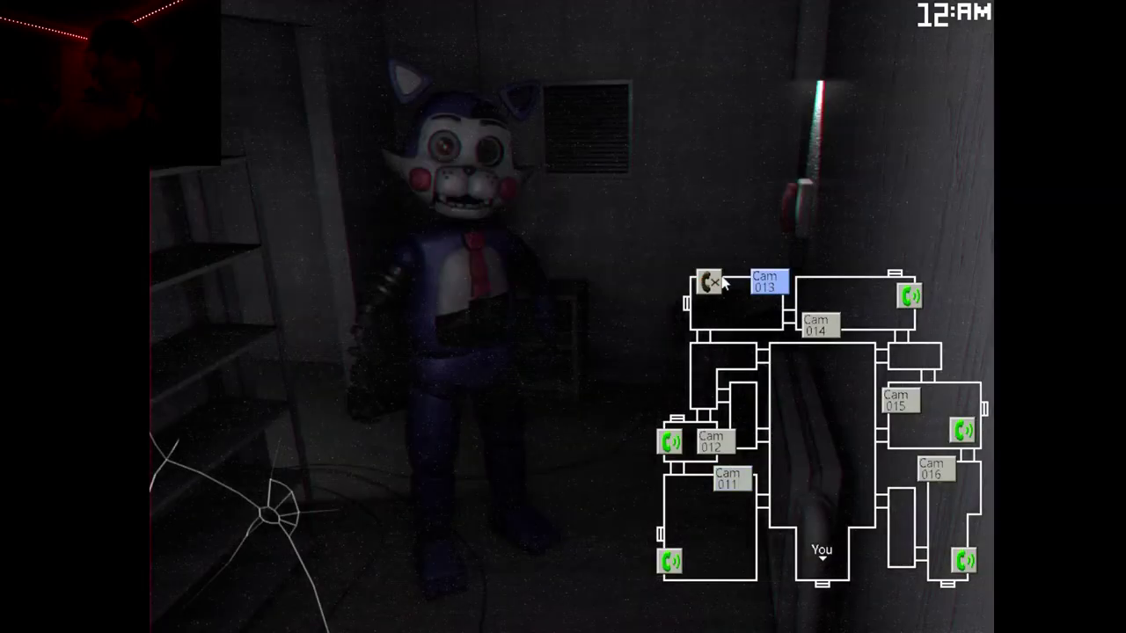
{"action": "left_click", "coordinate": [824, 329]}
{"action": "left_click", "coordinate": [721, 446]}
{"action": "left_click", "coordinate": [729, 478]}
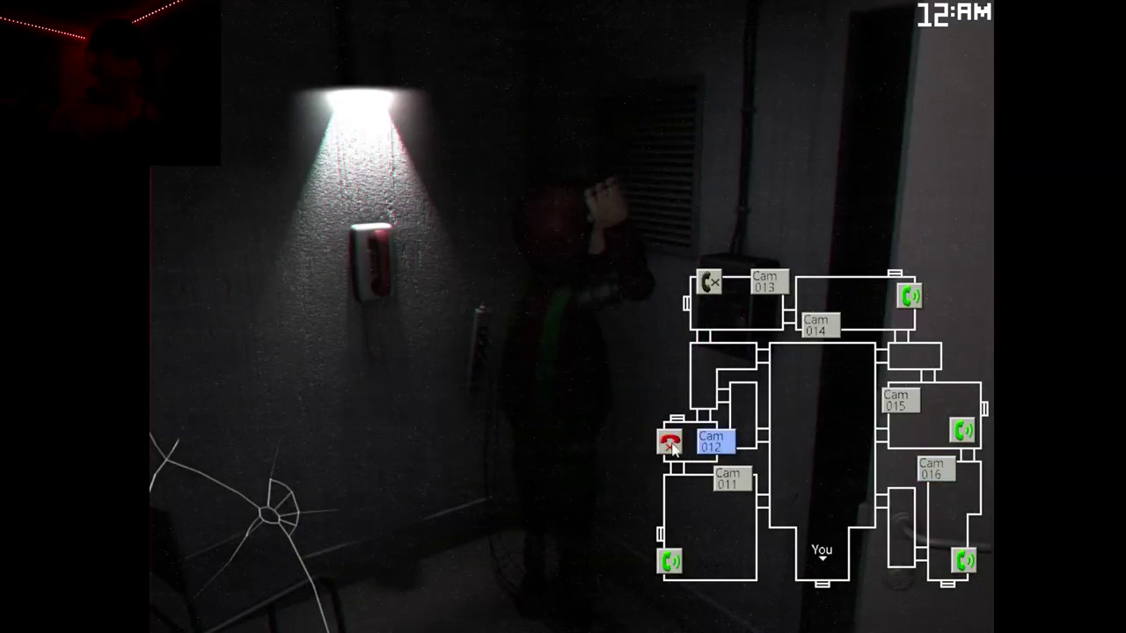
{"action": "left_click", "coordinate": [672, 444]}
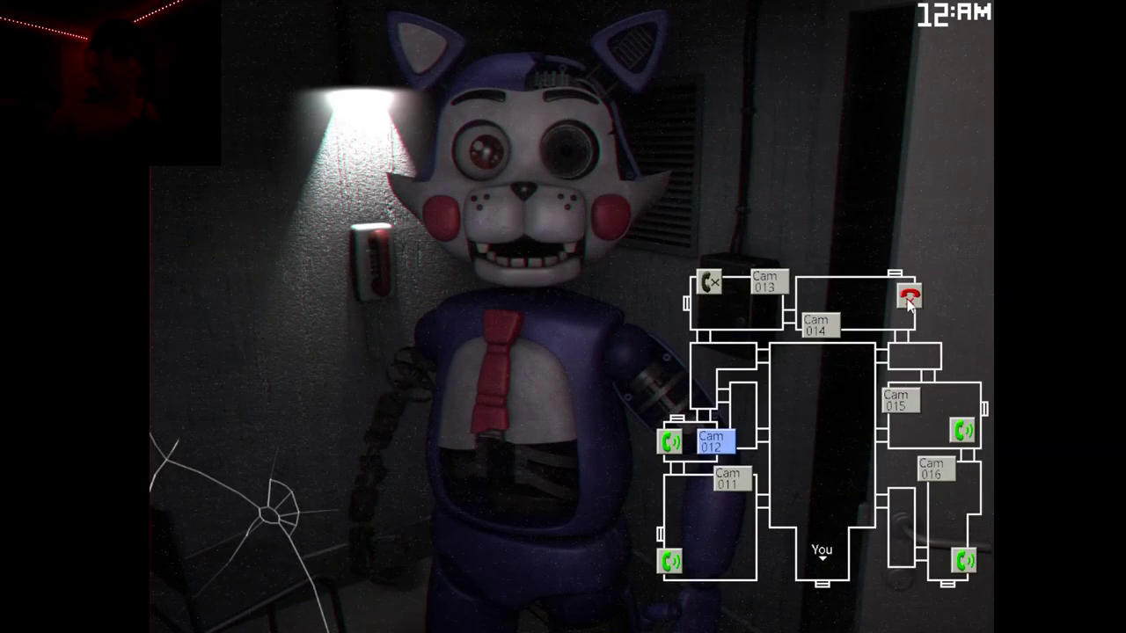
- Check Cam 014 and ring its phone, then recheck Cams 012, 011 and 016
{"action": "left_click", "coordinate": [817, 324]}
{"action": "left_click", "coordinate": [914, 304]}
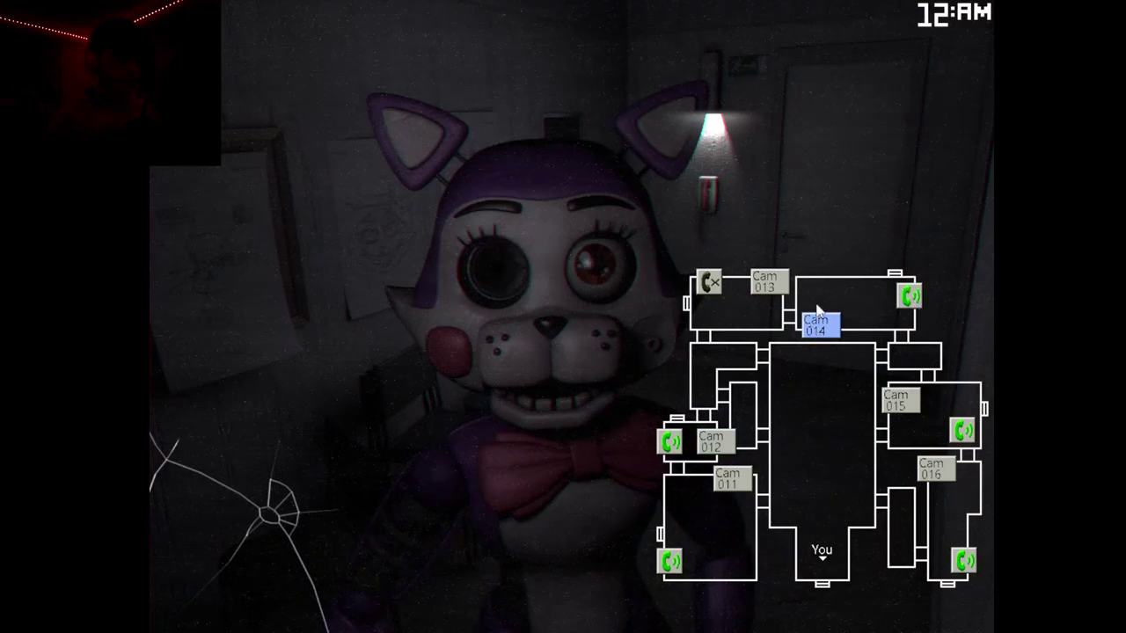
{"action": "left_click", "coordinate": [714, 453]}
{"action": "left_click", "coordinate": [728, 478]}
{"action": "left_click", "coordinate": [933, 473]}
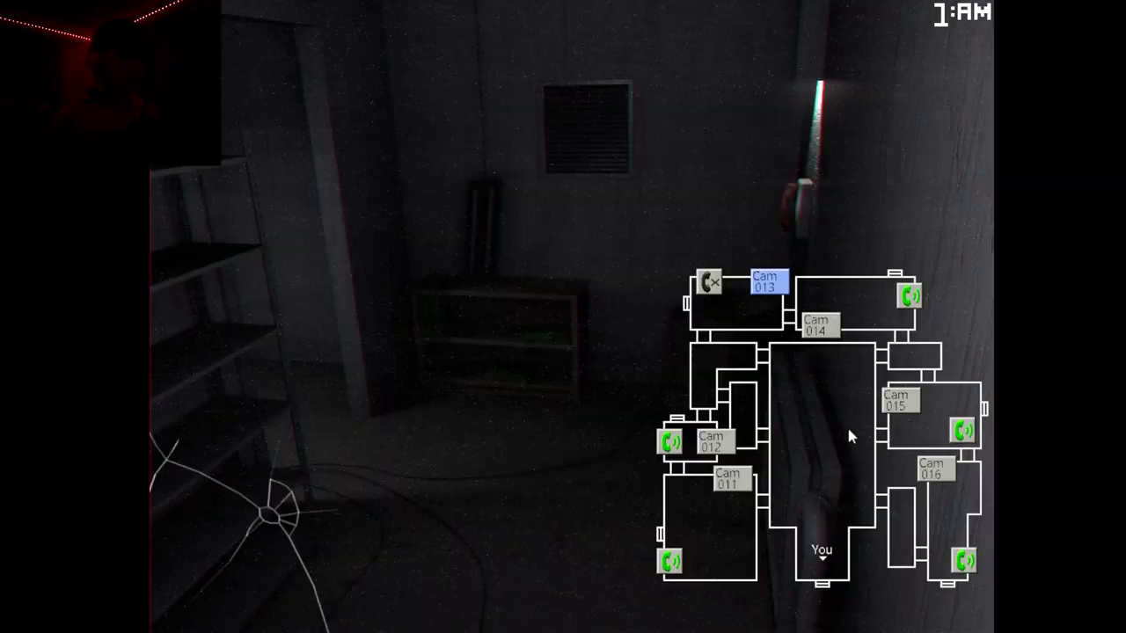
- Sweep Cams 016, 015, 012 and 011, then glance at the office
{"action": "left_click", "coordinate": [937, 469]}
{"action": "left_click", "coordinate": [898, 403]}
{"action": "left_click", "coordinate": [717, 442]}
{"action": "left_click", "coordinate": [729, 478]}
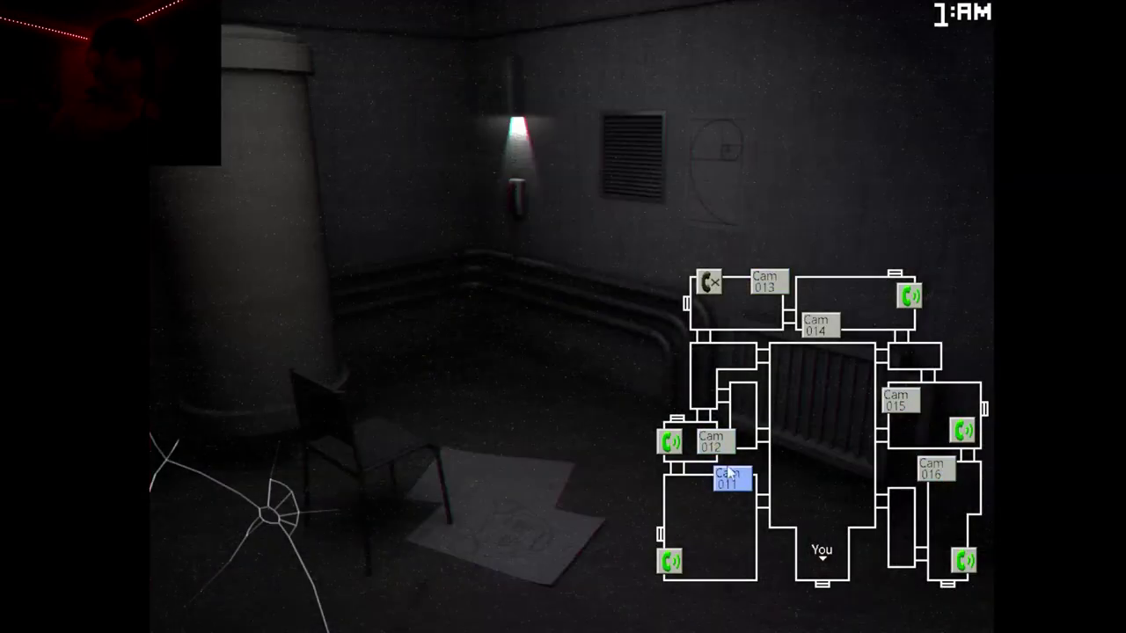
{"action": "left_click", "coordinate": [717, 442]}
{"action": "key", "text": "space"}
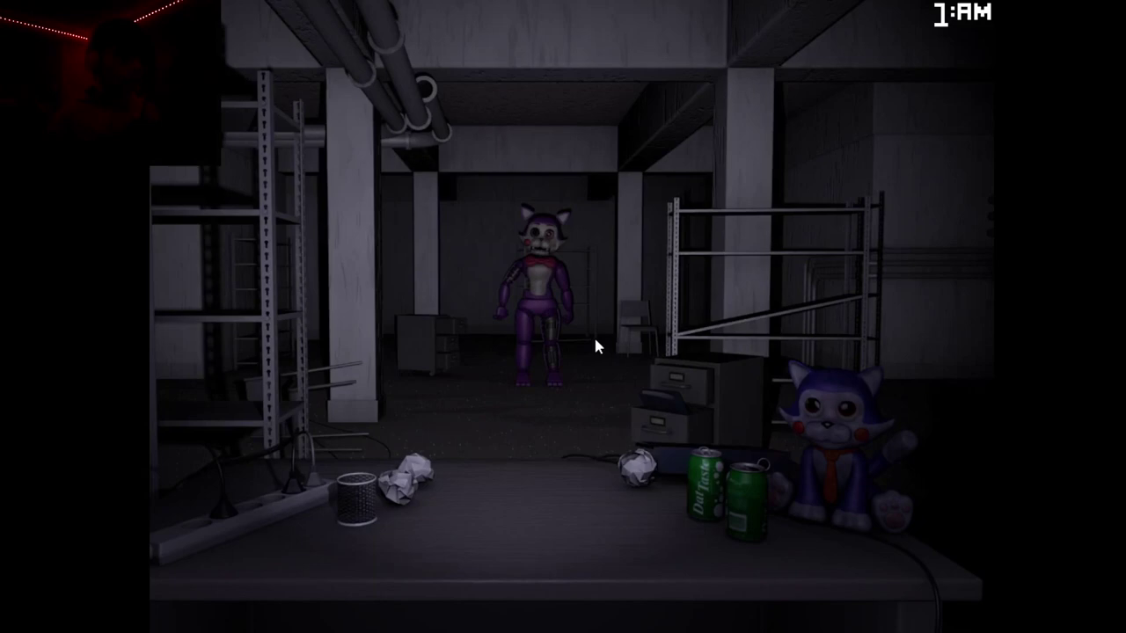
- Ring the phone in the Cam 014 room and check the office
{"action": "key", "text": "space"}
{"action": "left_click", "coordinate": [822, 325]}
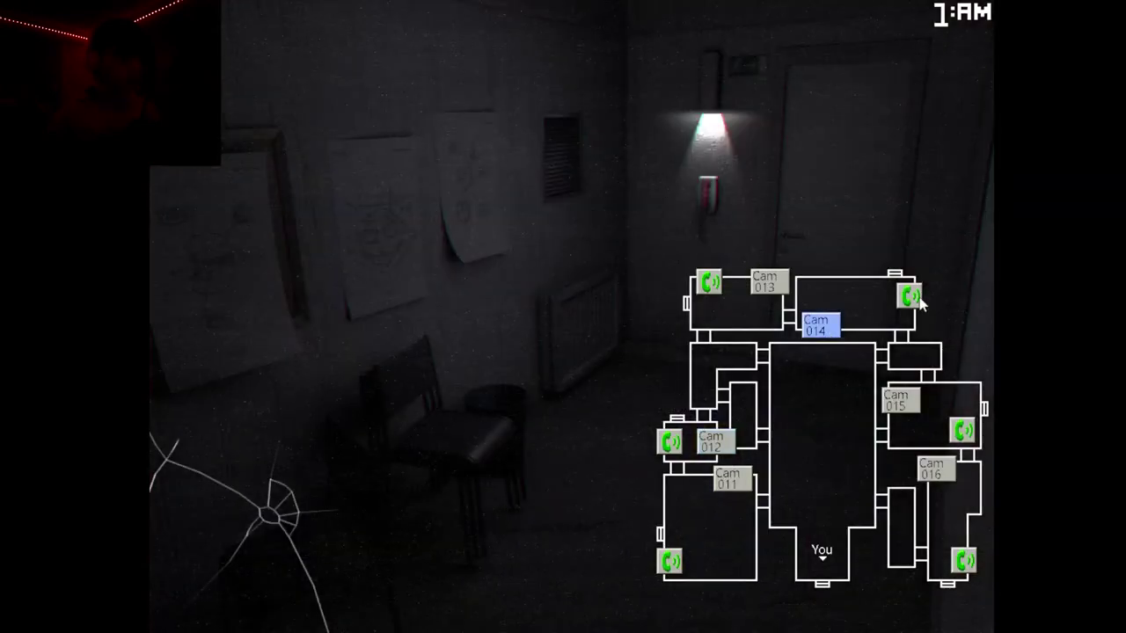
{"action": "left_click", "coordinate": [912, 297]}
{"action": "key", "text": "space"}
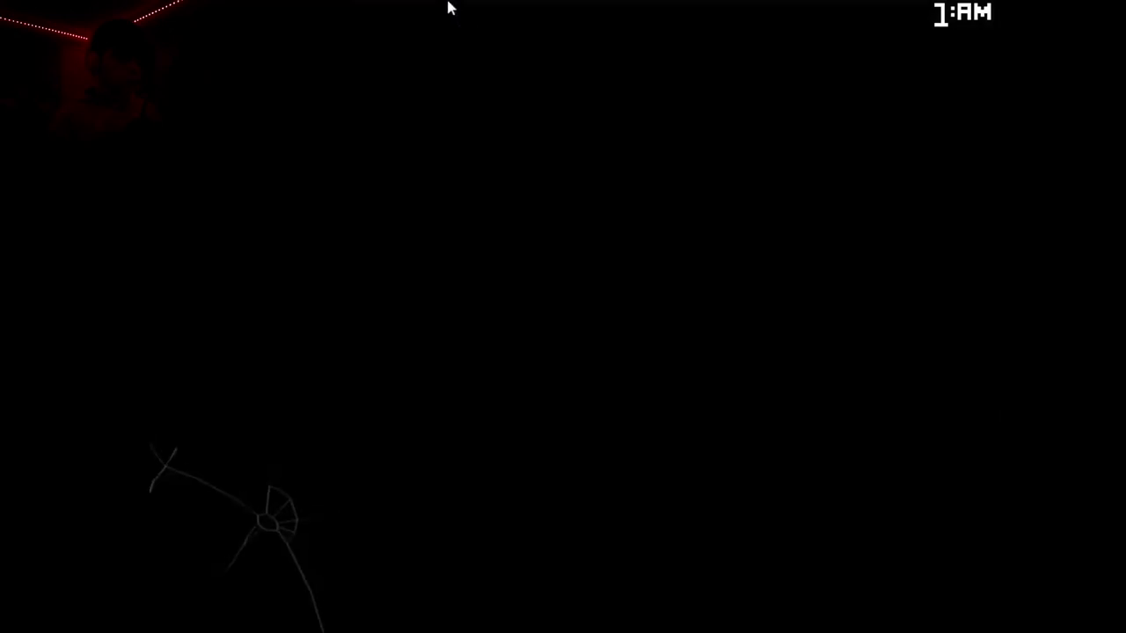
- Check Cams 012, 011, 013 and 016, then ring the Cam 016 phone lure
{"action": "key", "text": "space"}
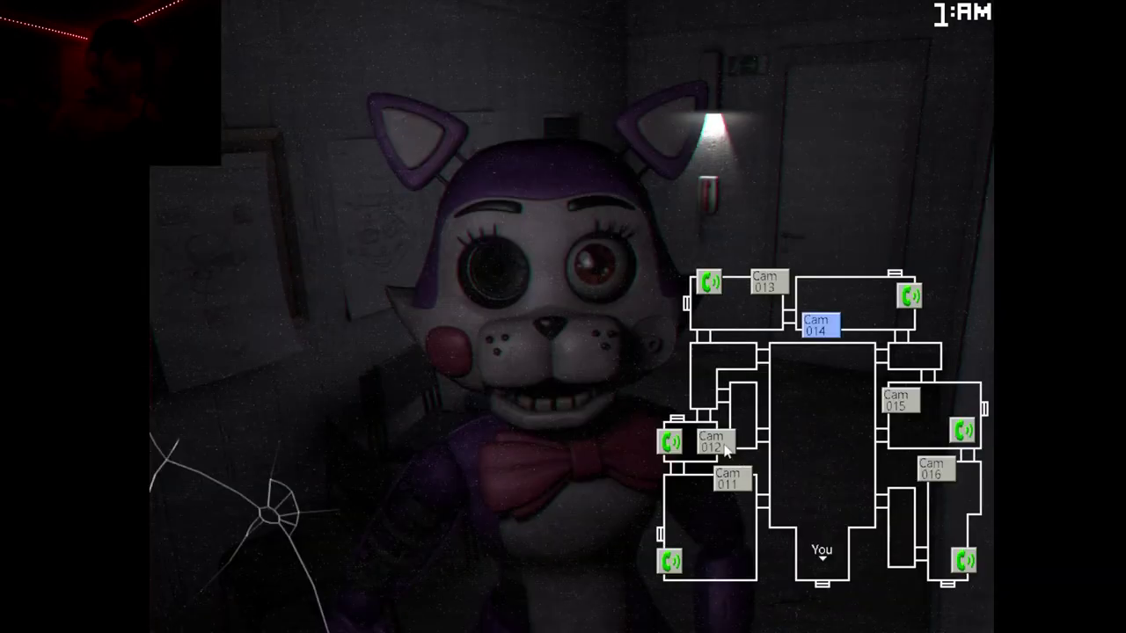
{"action": "left_click", "coordinate": [725, 447]}
{"action": "left_click", "coordinate": [738, 475]}
{"action": "left_click", "coordinate": [780, 280]}
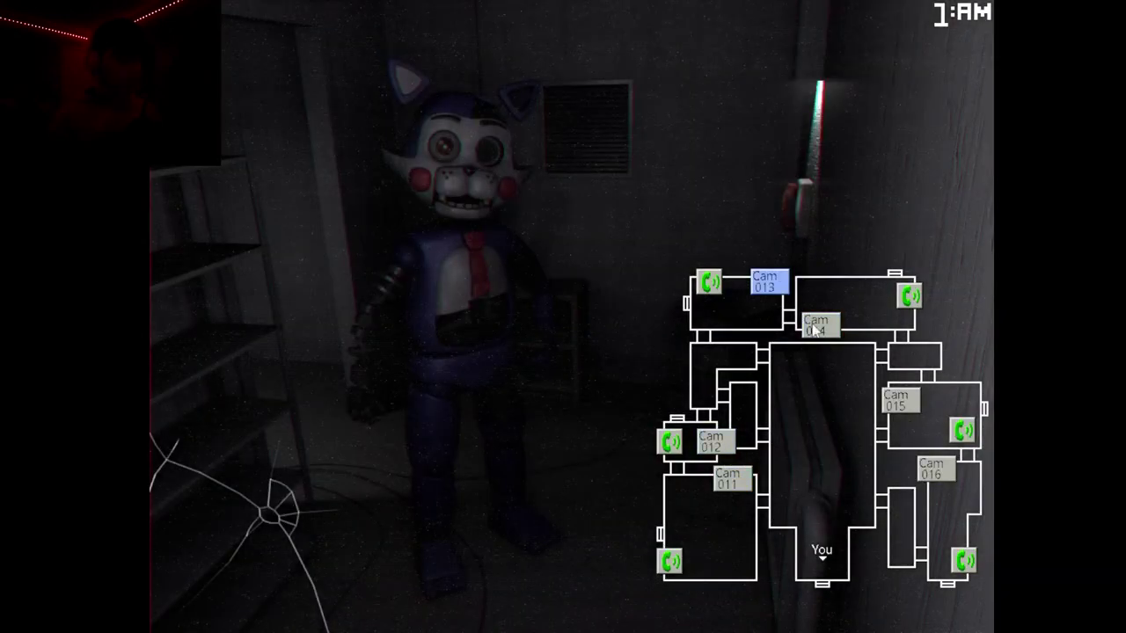
{"action": "left_click", "coordinate": [950, 472]}
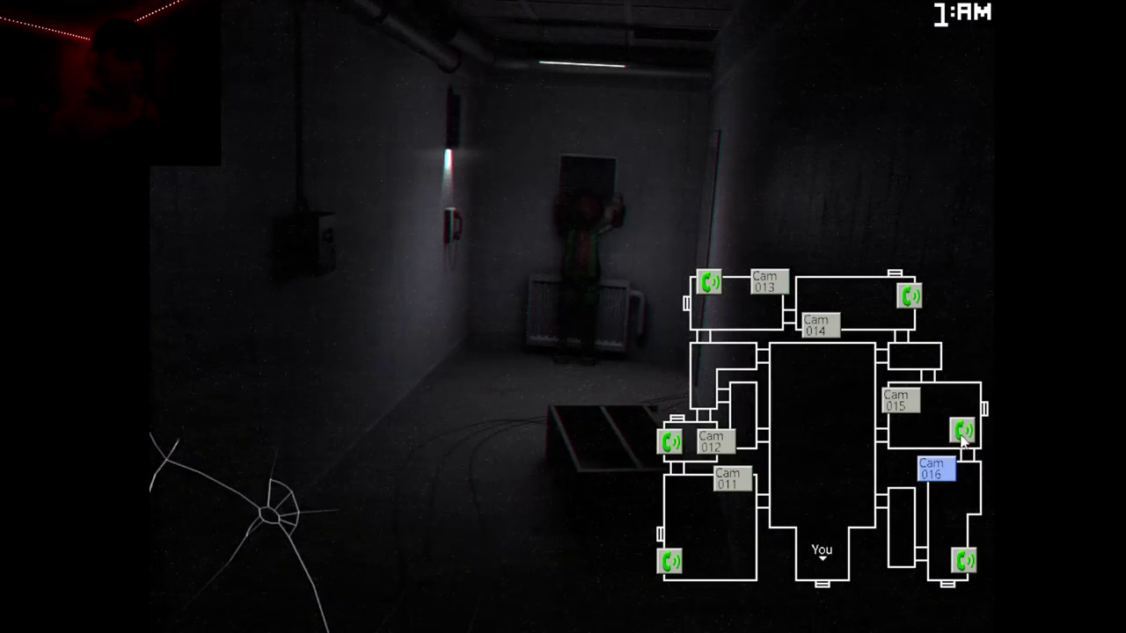
{"action": "left_click", "coordinate": [968, 560]}
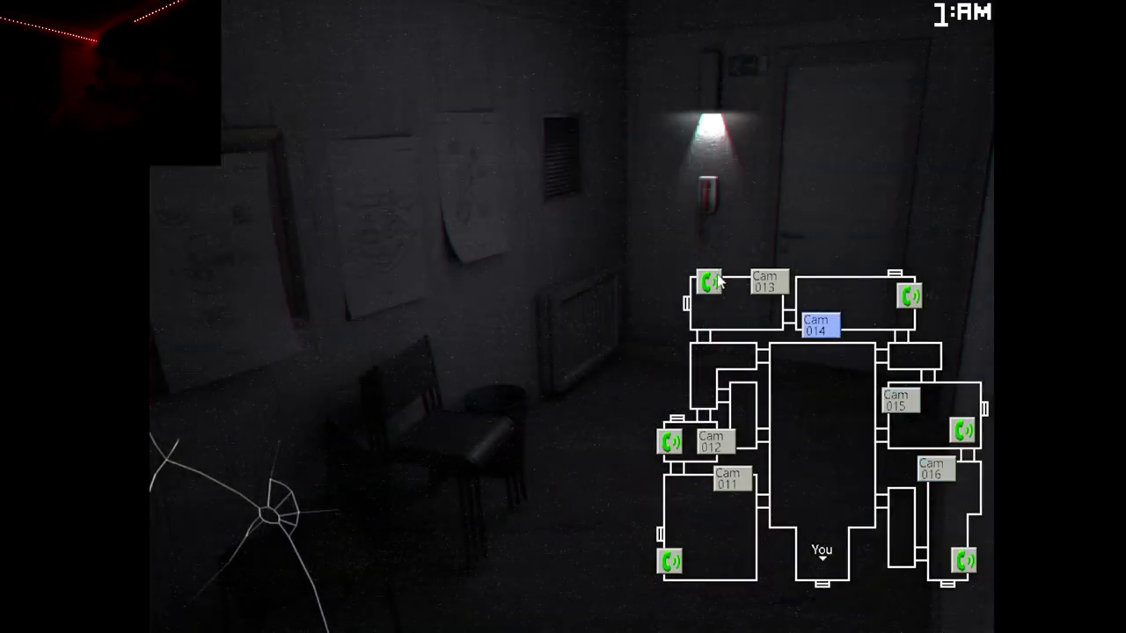
- From Cam 013, ring the Cam 014 phone lure, view Cam 014, then toggle the monitor
{"action": "left_click", "coordinate": [774, 285]}
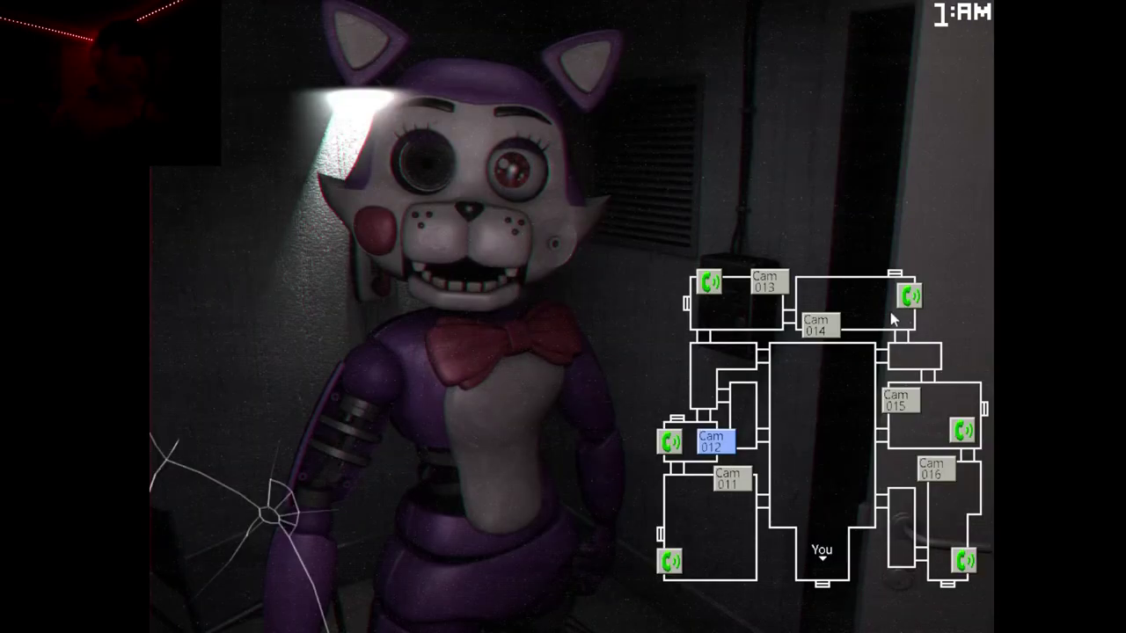
{"action": "left_click", "coordinate": [909, 296]}
{"action": "left_click", "coordinate": [822, 326]}
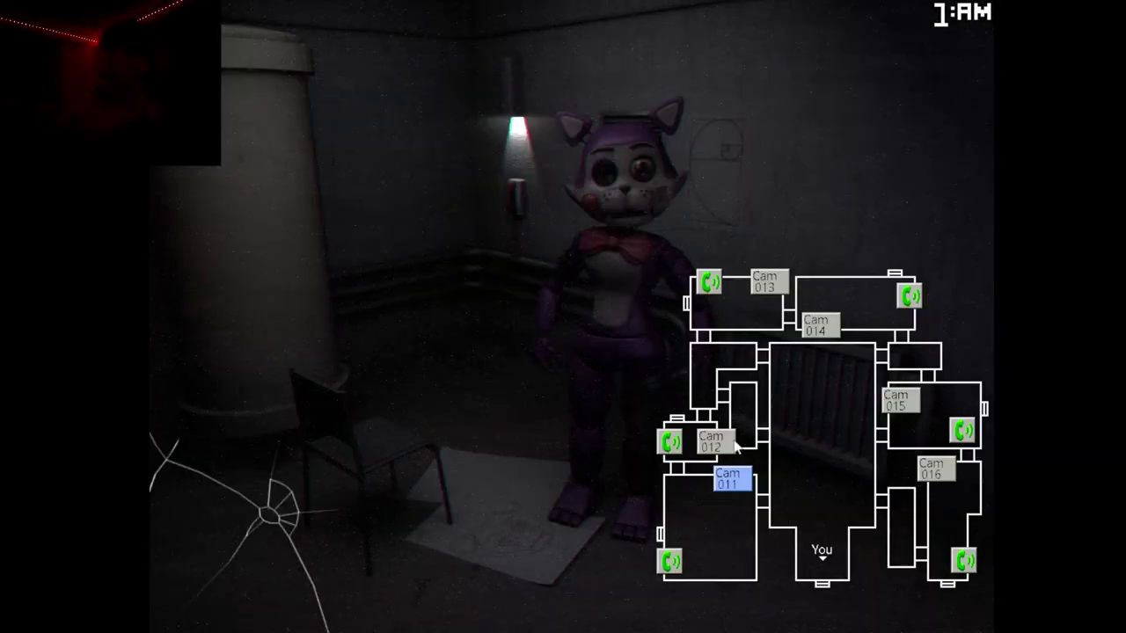
- Check the office and Cams 012, 013, 014 and 016, then ring the Cam 014 phone
{"action": "key", "text": "space"}
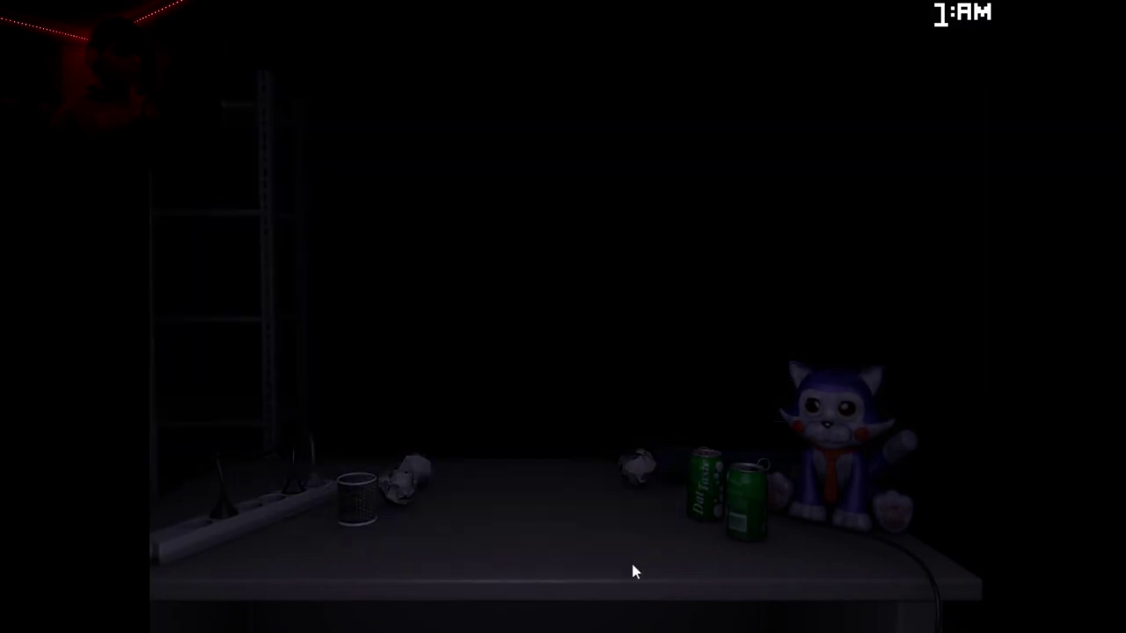
{"action": "key", "text": "space"}
{"action": "left_click", "coordinate": [708, 448]}
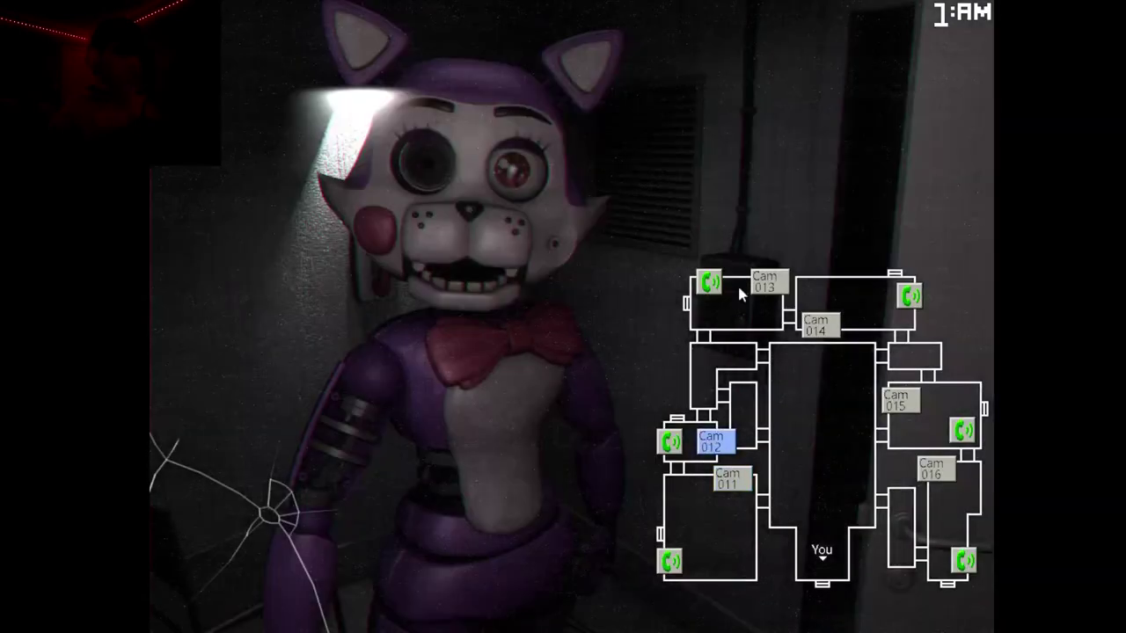
{"action": "left_click", "coordinate": [770, 283]}
{"action": "left_click", "coordinate": [827, 330]}
{"action": "left_click", "coordinate": [899, 401]}
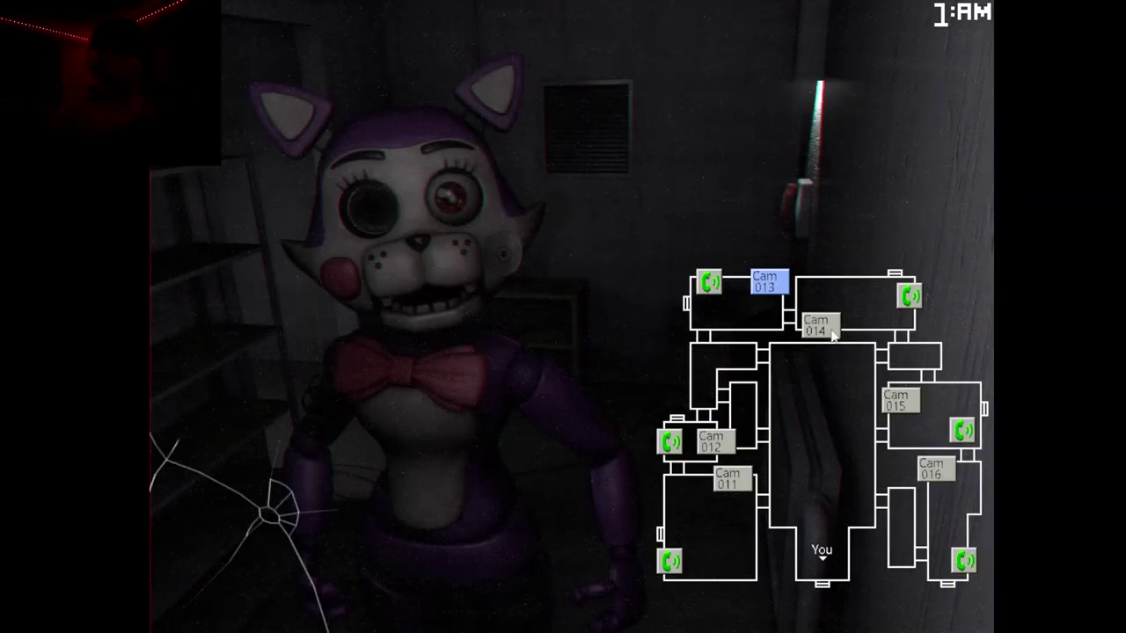
{"action": "left_click", "coordinate": [908, 295]}
- View Cams 014, 012 and 011, then play a lure sound in Cam 011
{"action": "left_click", "coordinate": [818, 324]}
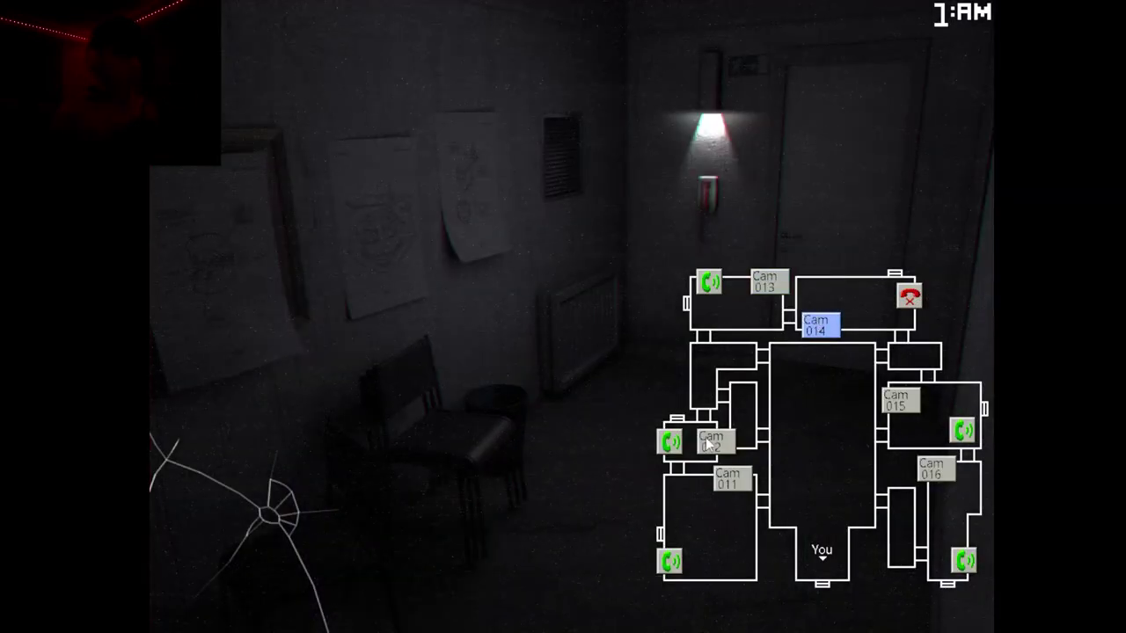
{"action": "left_click", "coordinate": [709, 442]}
{"action": "left_click", "coordinate": [727, 478]}
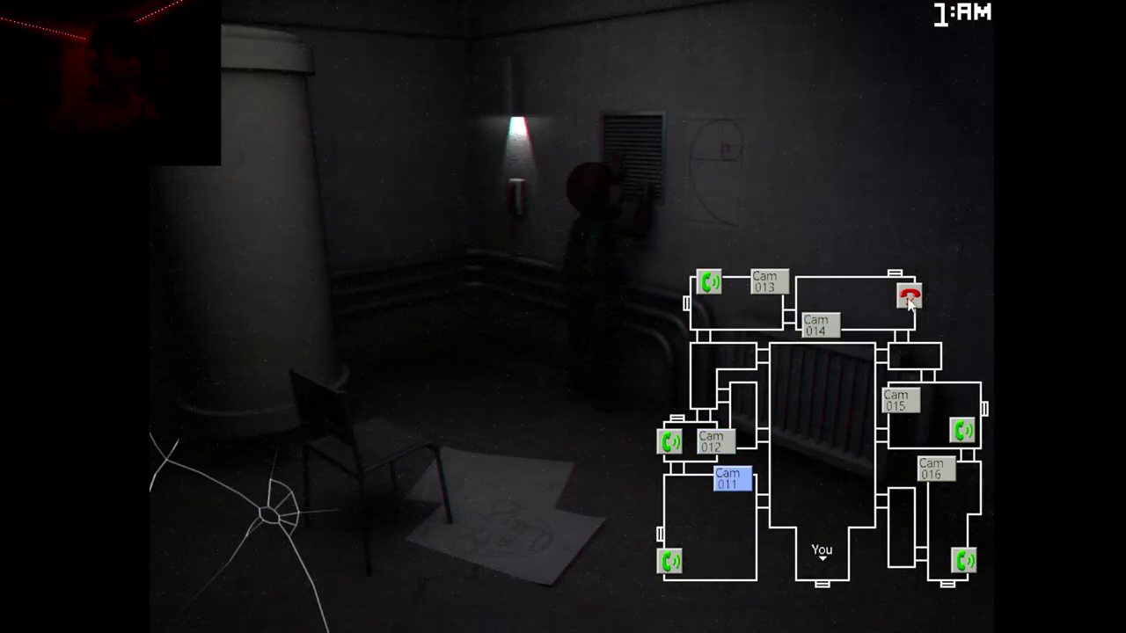
{"action": "left_click", "coordinate": [668, 563]}
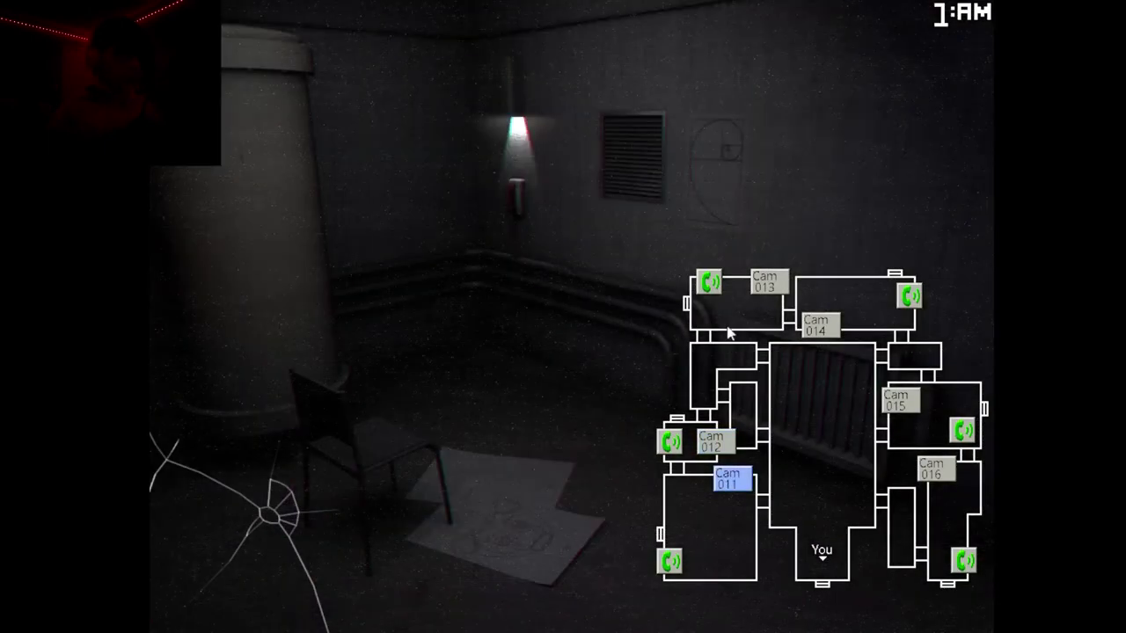
- Sweep Cams 013, 014, 015 and 016, then back through 014, 013 and 012
{"action": "left_click", "coordinate": [756, 289]}
{"action": "left_click", "coordinate": [818, 322]}
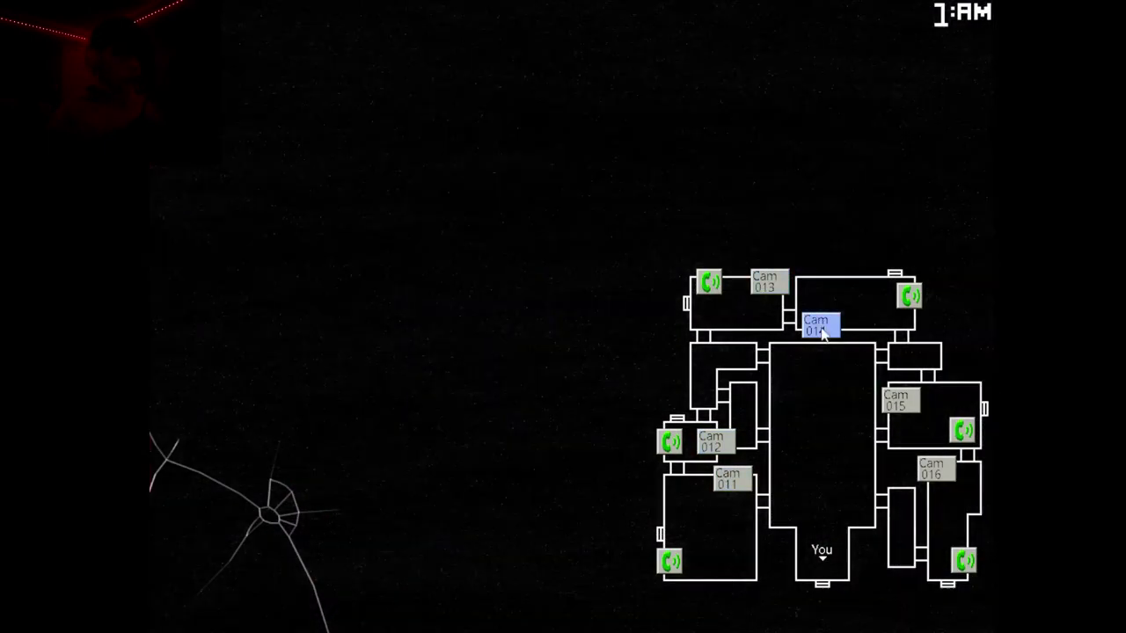
{"action": "left_click", "coordinate": [884, 395]}
{"action": "left_click", "coordinate": [937, 473]}
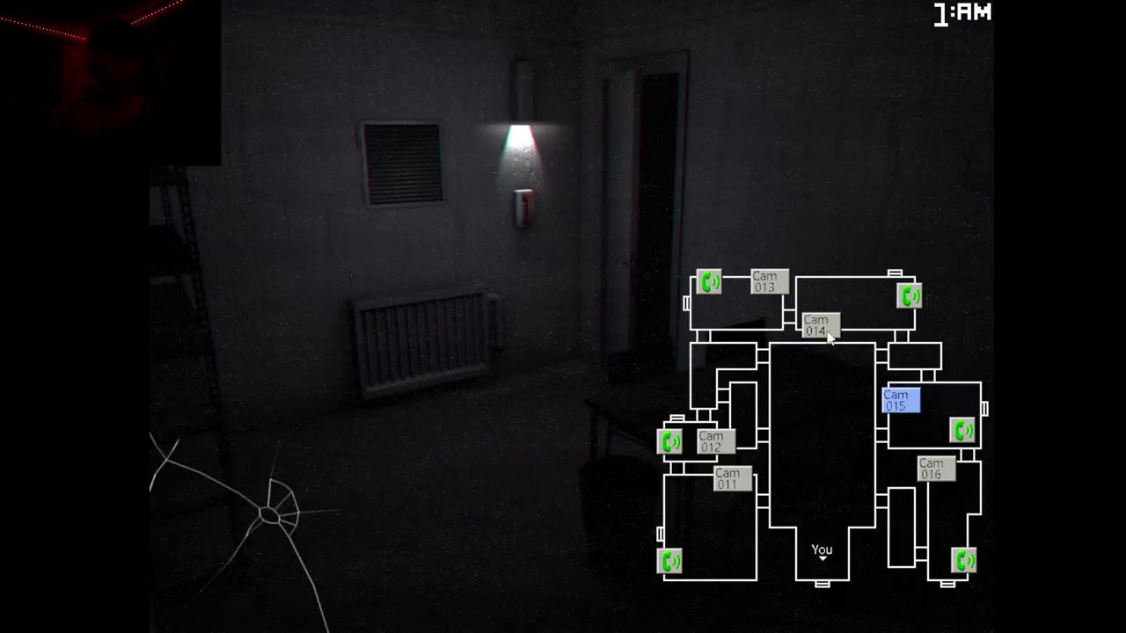
{"action": "left_click", "coordinate": [822, 327]}
{"action": "left_click", "coordinate": [767, 283]}
{"action": "left_click", "coordinate": [712, 442]}
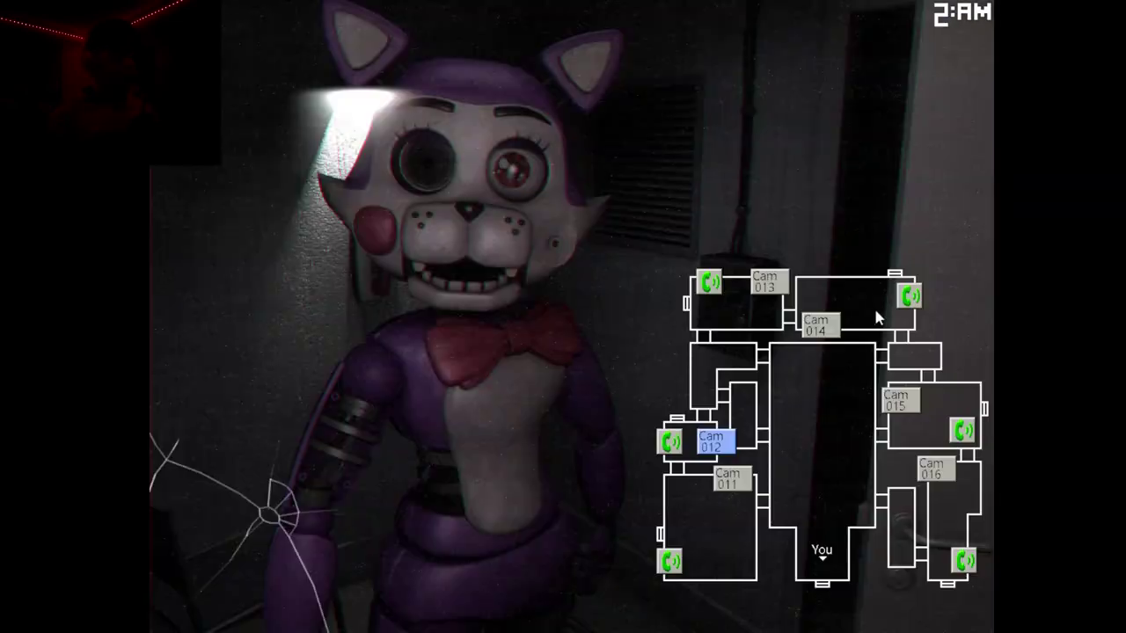
- Recheck Cams 014, 013, 012, 016 and 015
{"action": "left_click", "coordinate": [817, 325]}
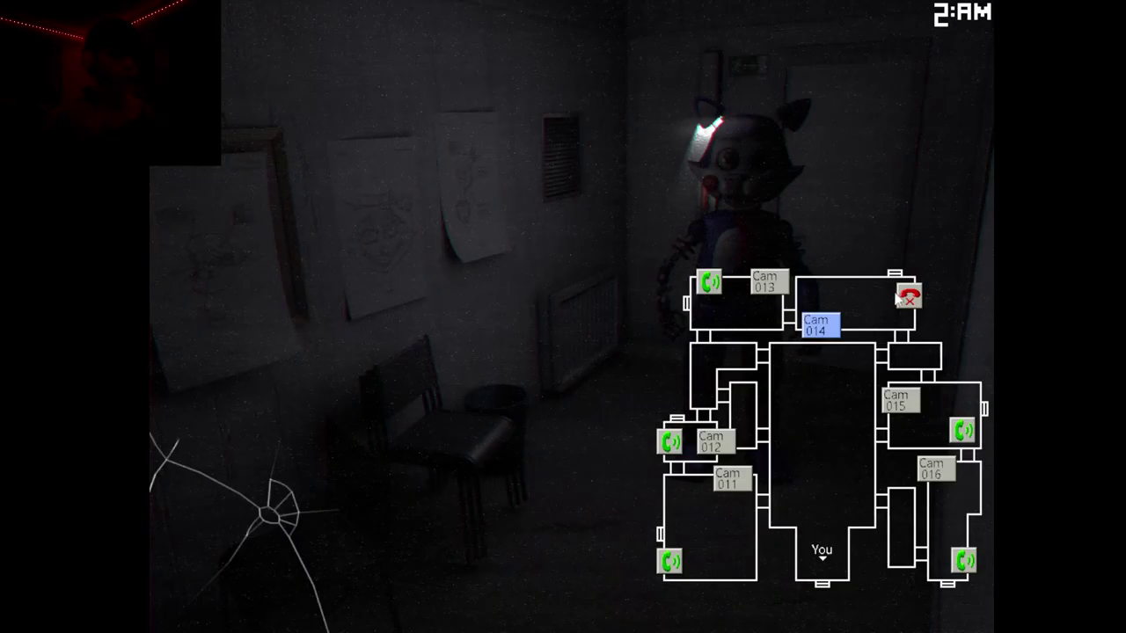
{"action": "left_click", "coordinate": [758, 284]}
{"action": "left_click", "coordinate": [704, 444]}
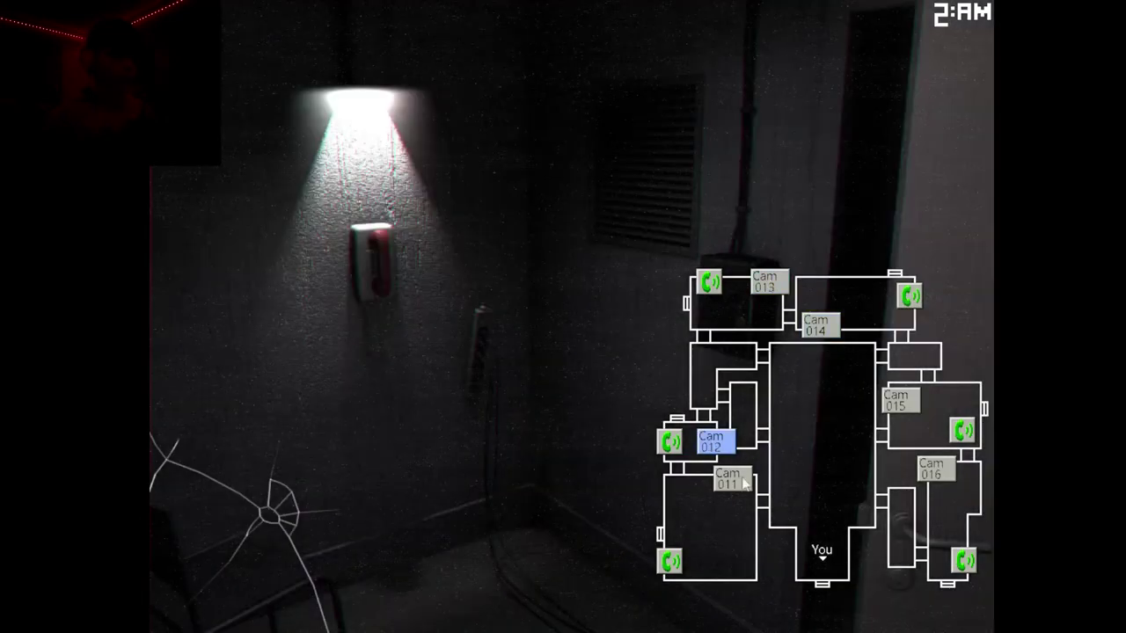
{"action": "left_click", "coordinate": [935, 470]}
{"action": "left_click", "coordinate": [902, 400]}
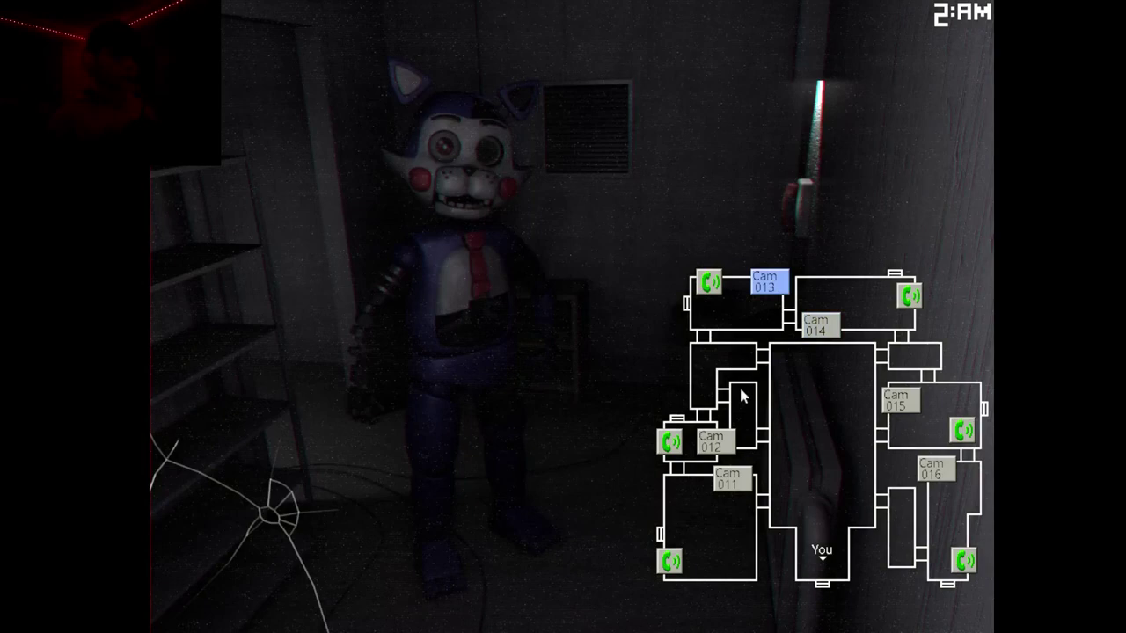
- Sweep Cams 013, 016, 015, 014, 013 and 012
{"action": "left_click", "coordinate": [711, 440]}
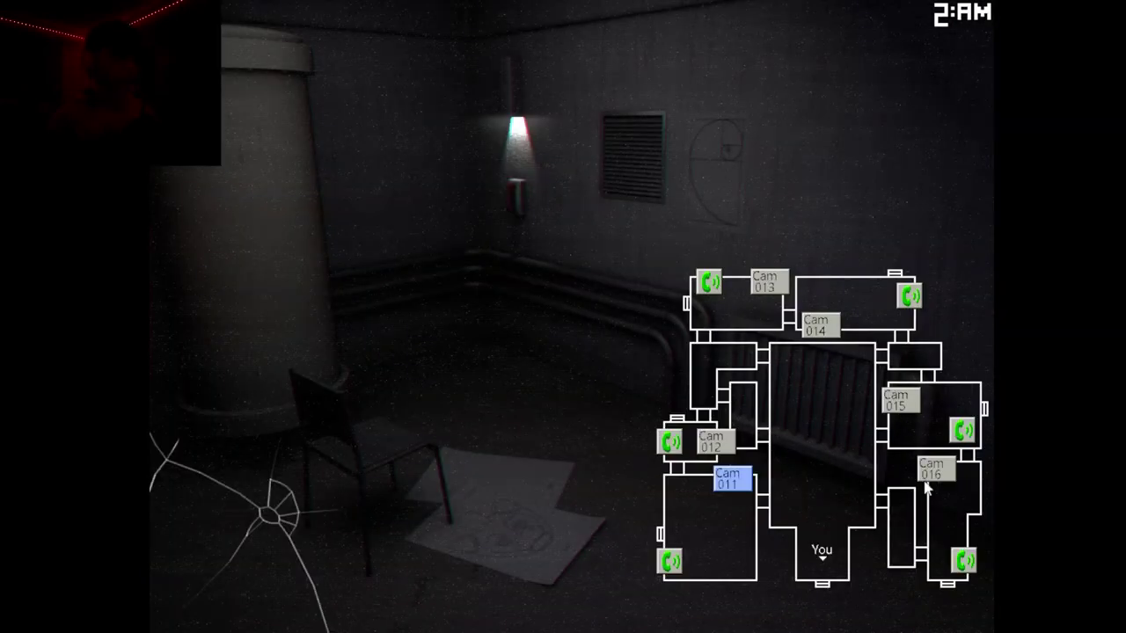
{"action": "left_click", "coordinate": [925, 472]}
{"action": "left_click", "coordinate": [897, 405]}
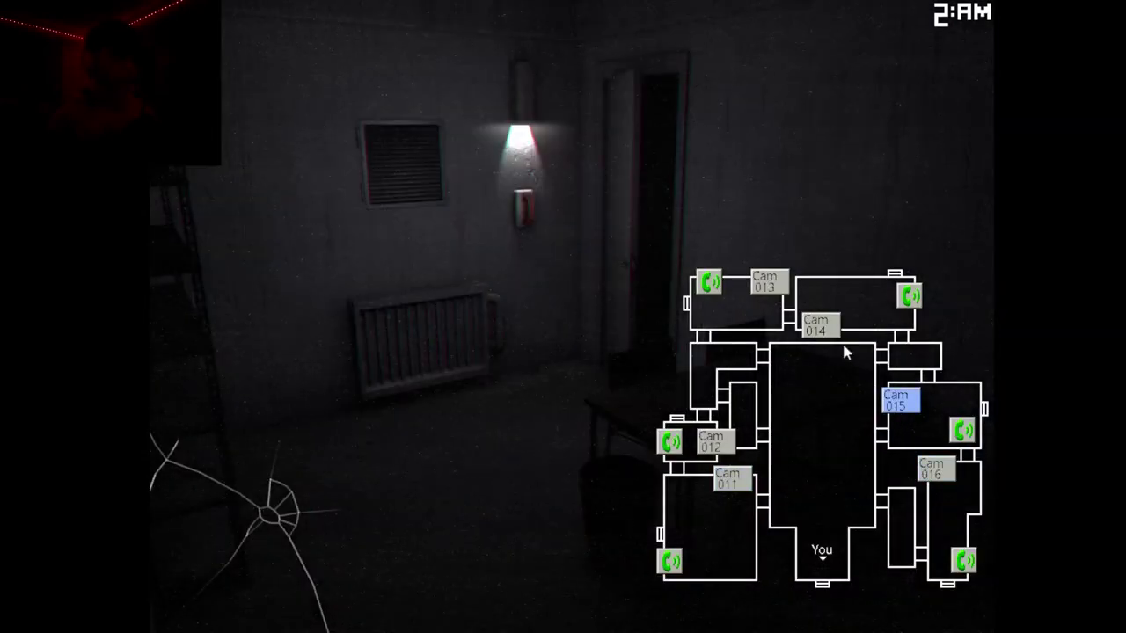
{"action": "left_click", "coordinate": [818, 329]}
{"action": "left_click", "coordinate": [767, 290]}
{"action": "left_click", "coordinate": [713, 448]}
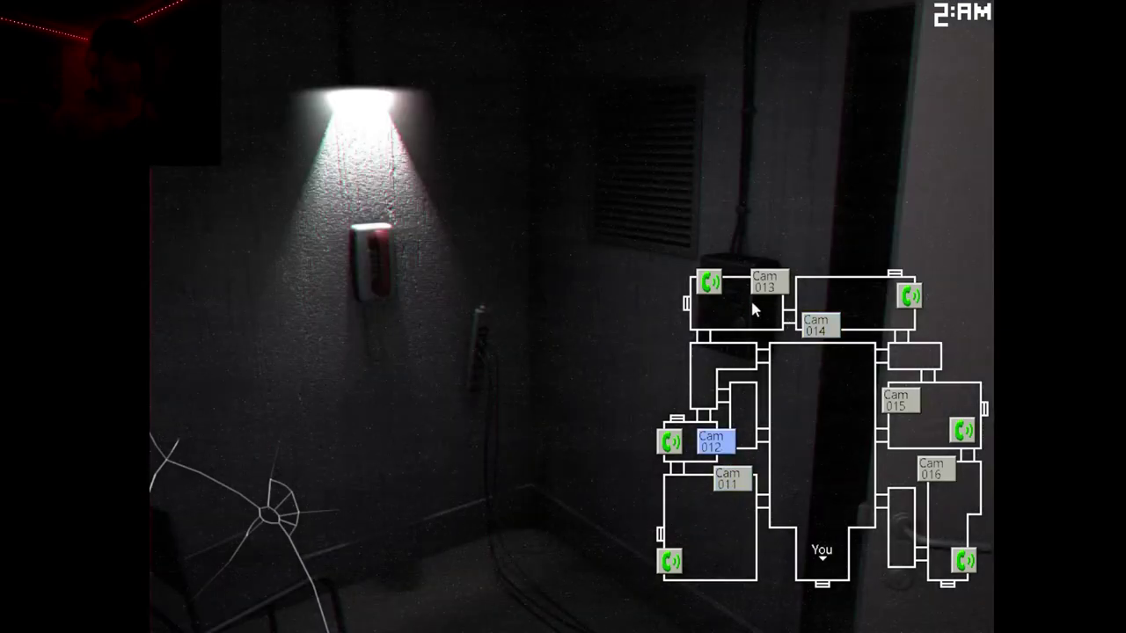
- Sweep all cameras again and play a lure sound in the Cam 015 room
{"action": "left_click", "coordinate": [762, 283]}
{"action": "left_click", "coordinate": [818, 324]}
{"action": "left_click", "coordinate": [901, 401]}
{"action": "left_click", "coordinate": [935, 469]}
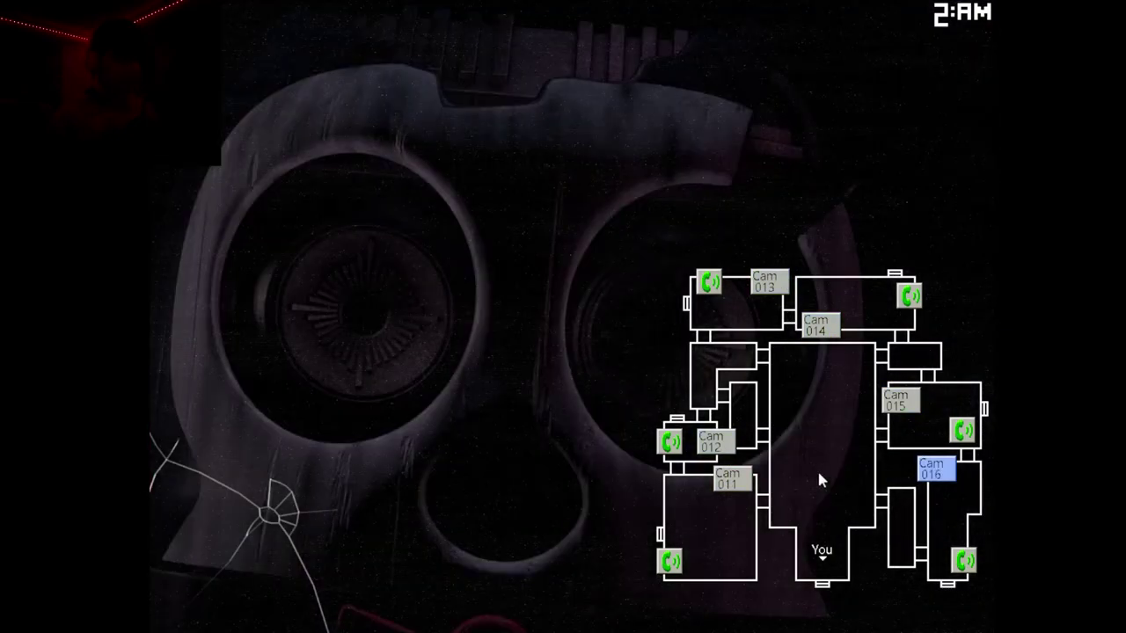
{"action": "left_click", "coordinate": [729, 479]}
{"action": "left_click", "coordinate": [717, 444]}
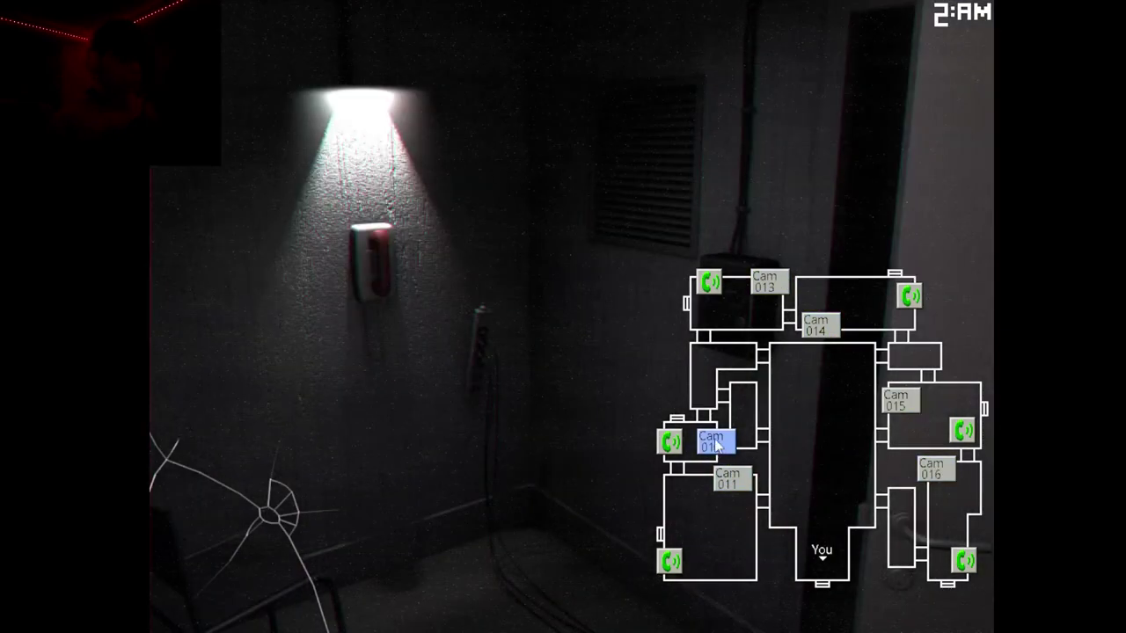
{"action": "left_click", "coordinate": [935, 473]}
{"action": "left_click", "coordinate": [901, 400]}
{"action": "left_click", "coordinate": [965, 431]}
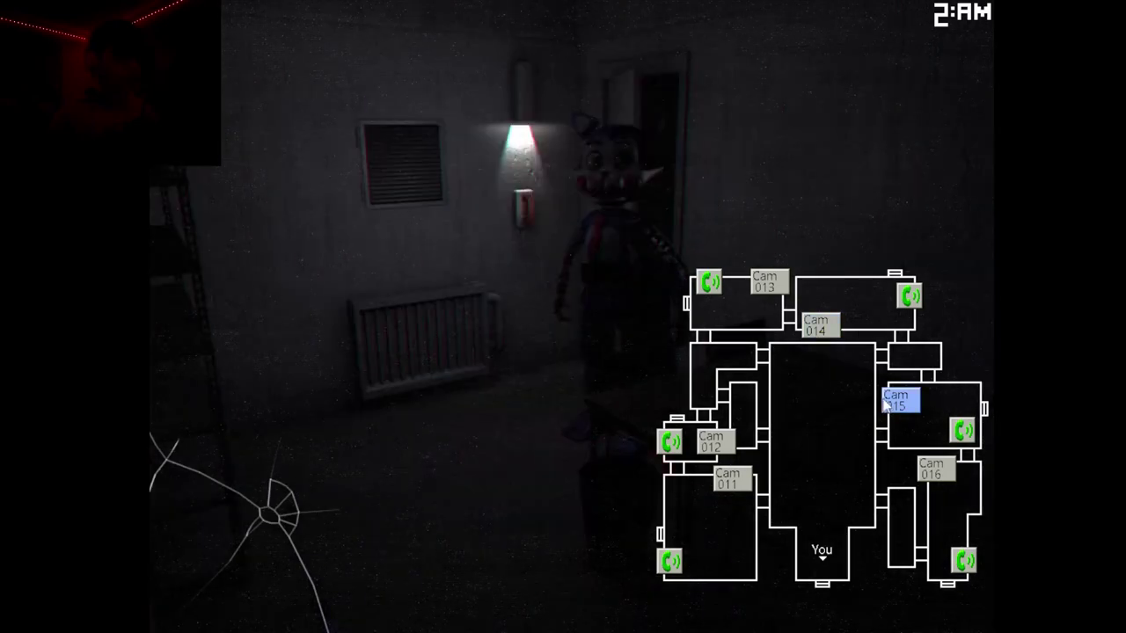
- Watch Cams 014 and 015 as Candy looms close, ending on Cam 014
{"action": "left_click", "coordinate": [838, 335]}
{"action": "left_click", "coordinate": [916, 403]}
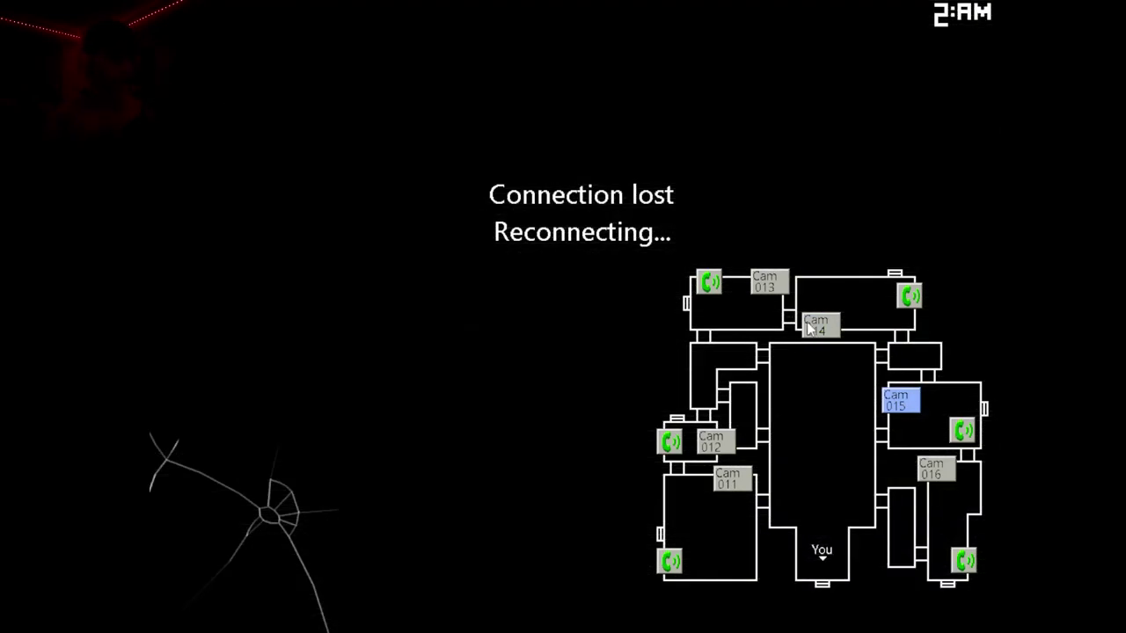
{"action": "left_click", "coordinate": [810, 328]}
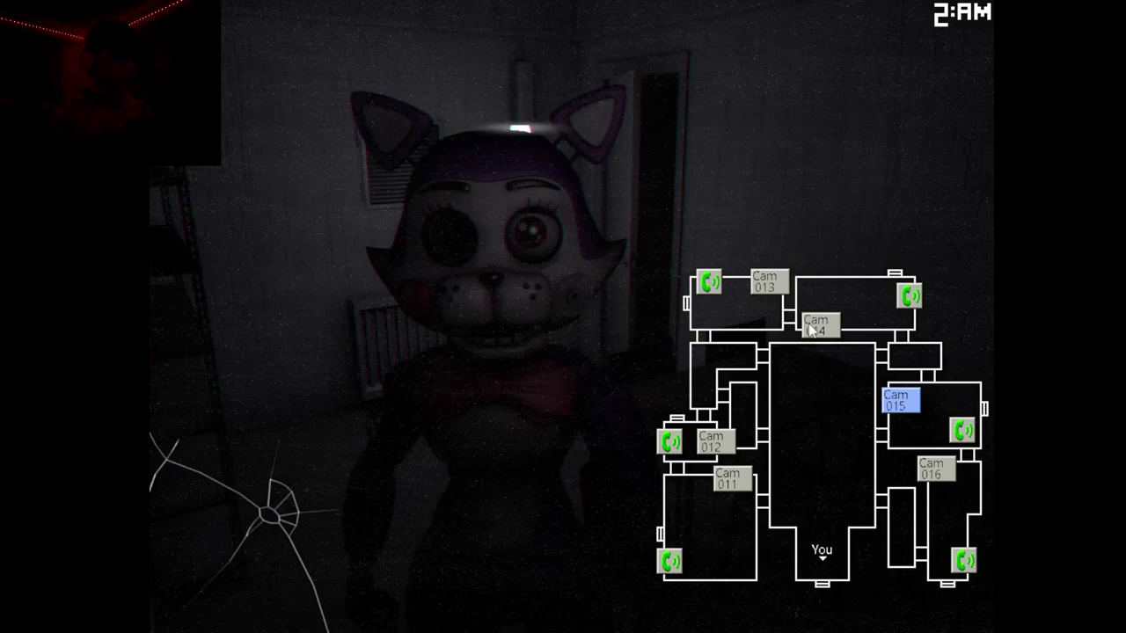
- Glance at the office, check Cams 013 and 012, then return to the office
{"action": "key", "text": "space"}
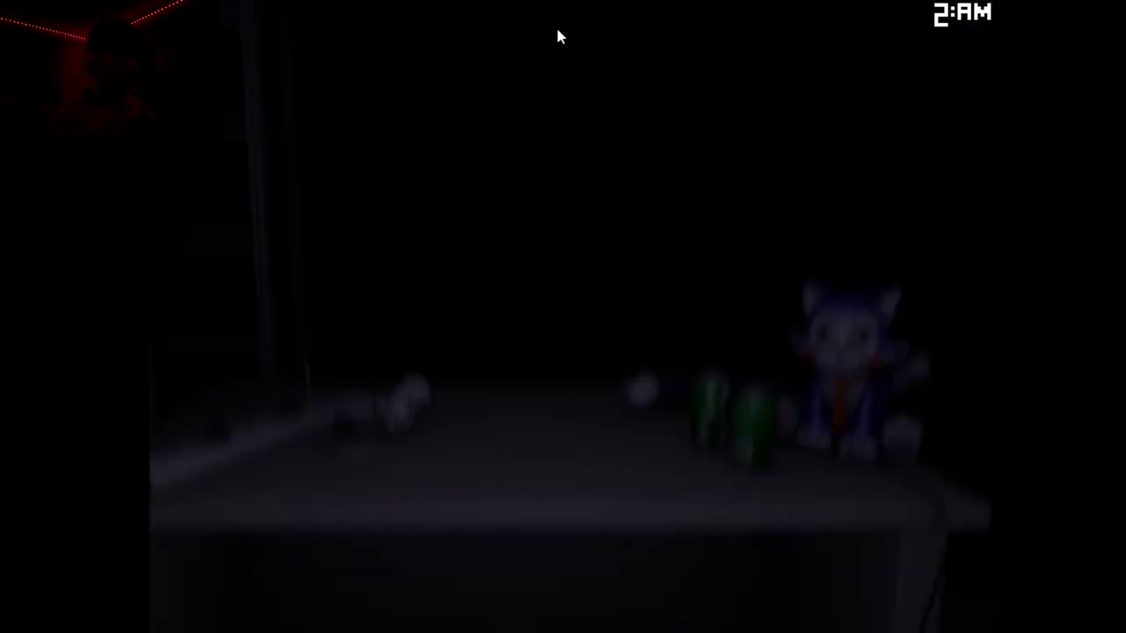
{"action": "key", "text": "space"}
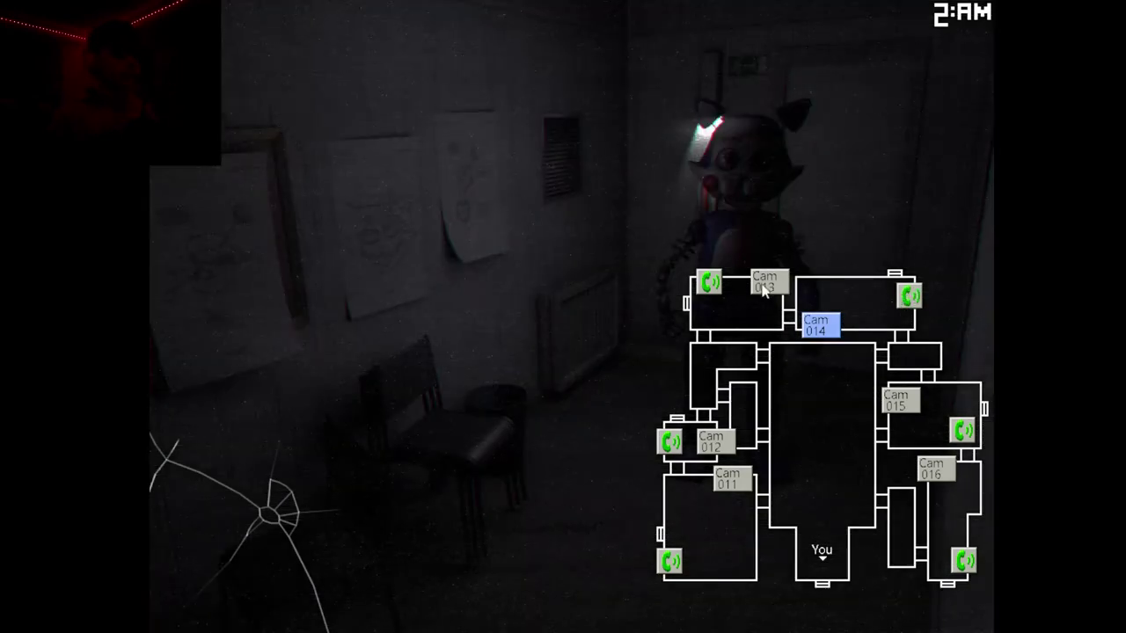
{"action": "left_click", "coordinate": [766, 282]}
{"action": "left_click", "coordinate": [714, 441]}
{"action": "key", "text": "space"}
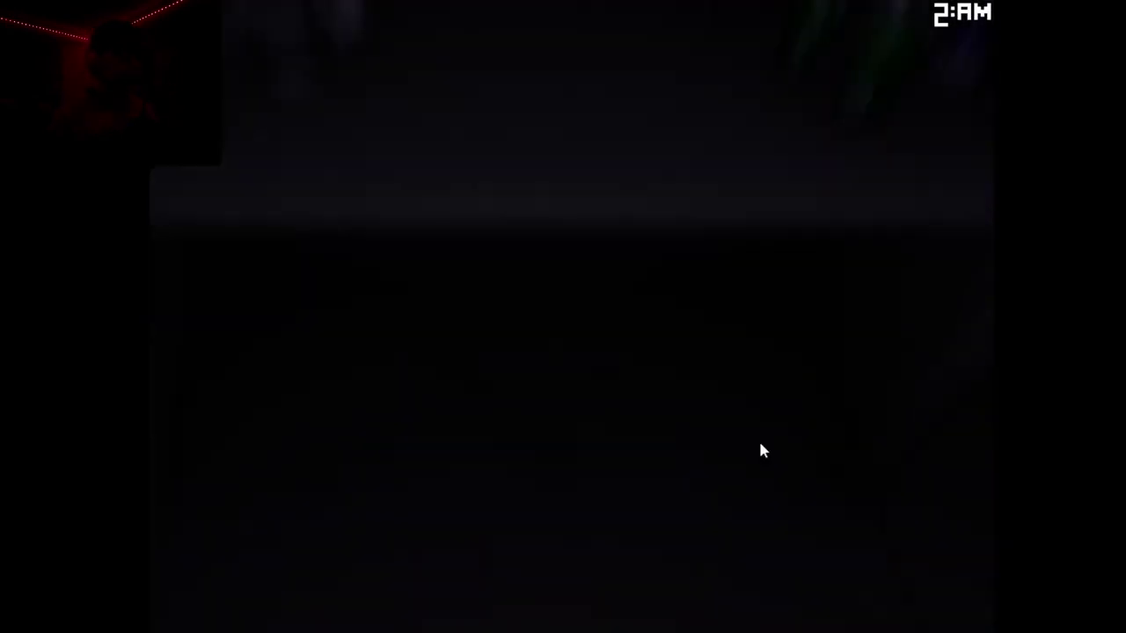
- Sweep Cams 013 through 016 and back down to 012, ending on Cam 013
{"action": "key", "text": "space"}
{"action": "left_click", "coordinate": [765, 282]}
{"action": "left_click", "coordinate": [834, 328]}
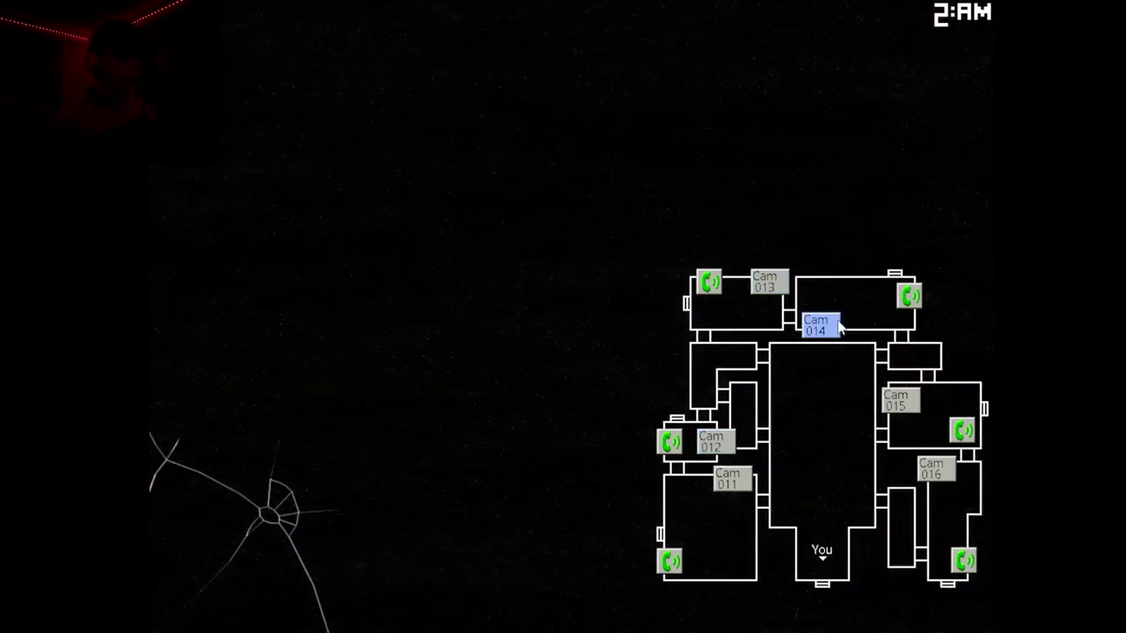
{"action": "left_click", "coordinate": [900, 406]}
{"action": "left_click", "coordinate": [928, 466]}
{"action": "left_click", "coordinate": [897, 412]}
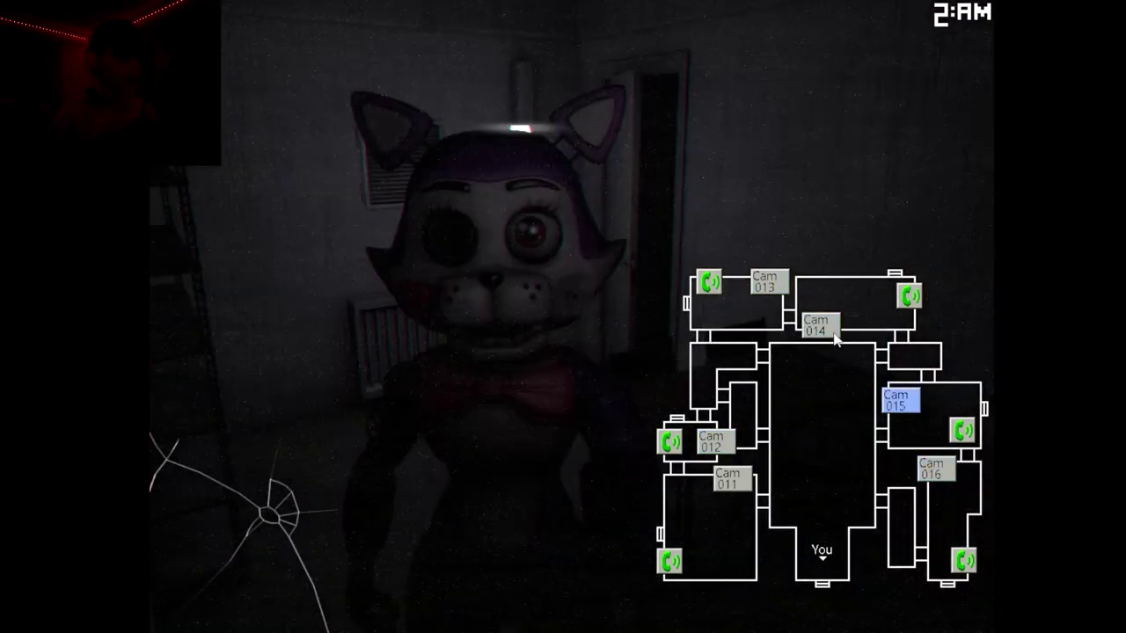
{"action": "left_click", "coordinate": [822, 327]}
{"action": "left_click", "coordinate": [765, 283]}
{"action": "left_click", "coordinate": [713, 441]}
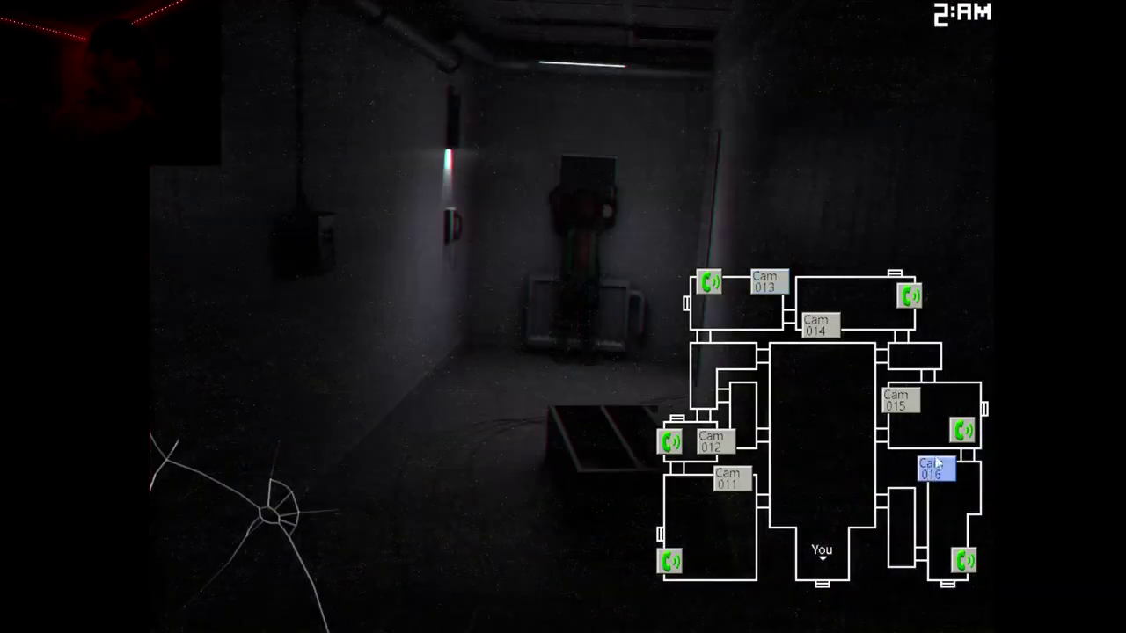
{"action": "left_click", "coordinate": [763, 282]}
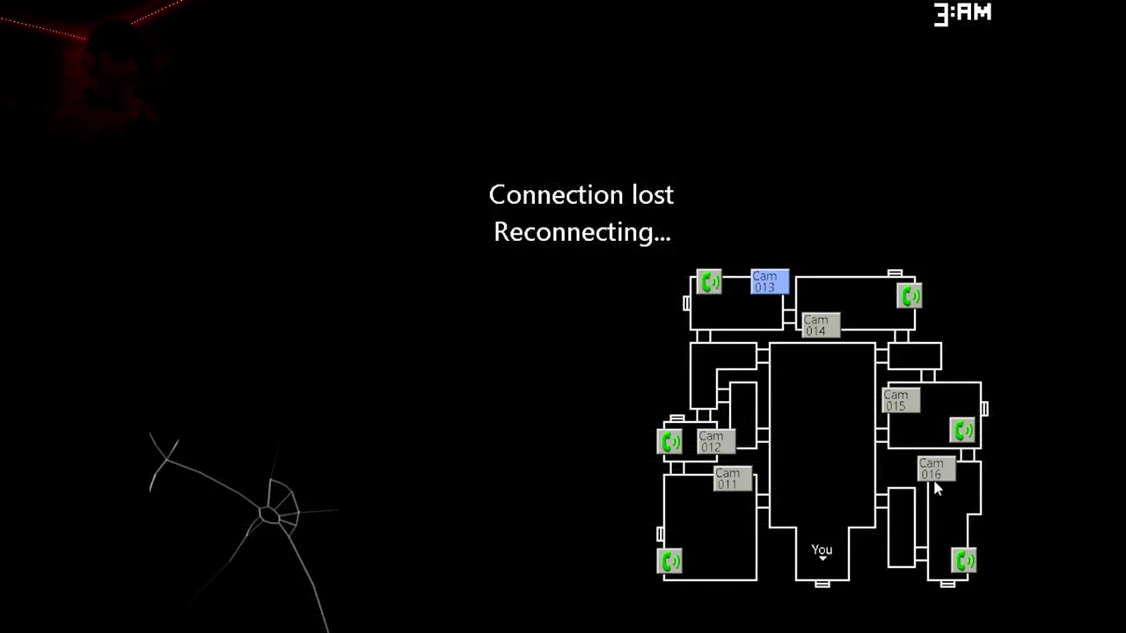
- Watch the Cam 016 corridor, check the office, then view Cams 014, 013, 012 and 011
{"action": "left_click", "coordinate": [935, 471]}
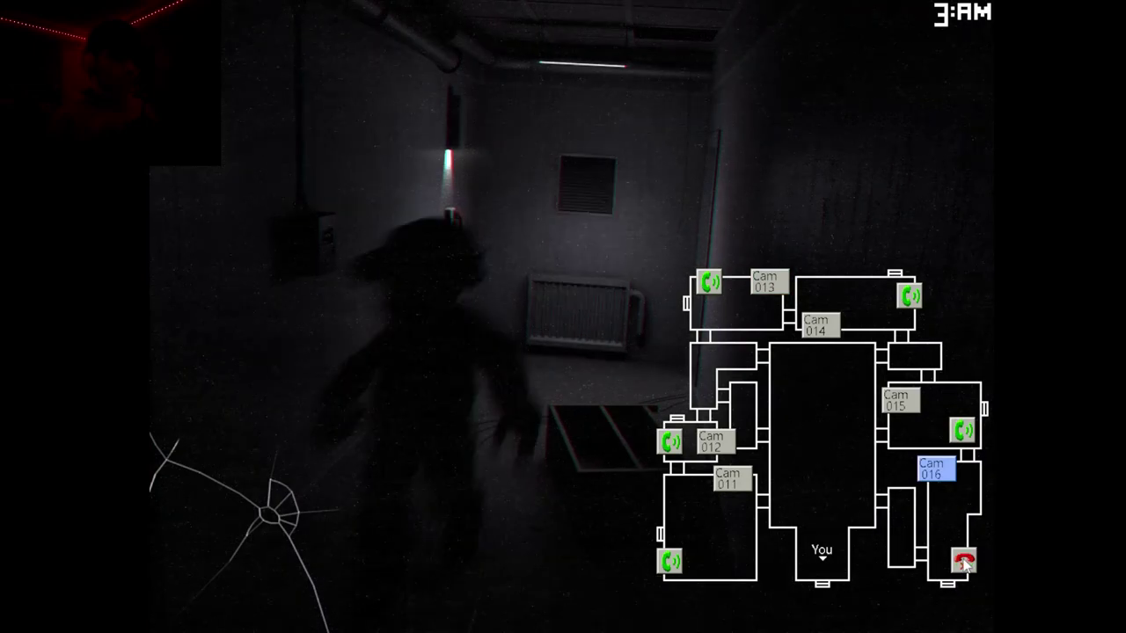
{"action": "key", "text": "space"}
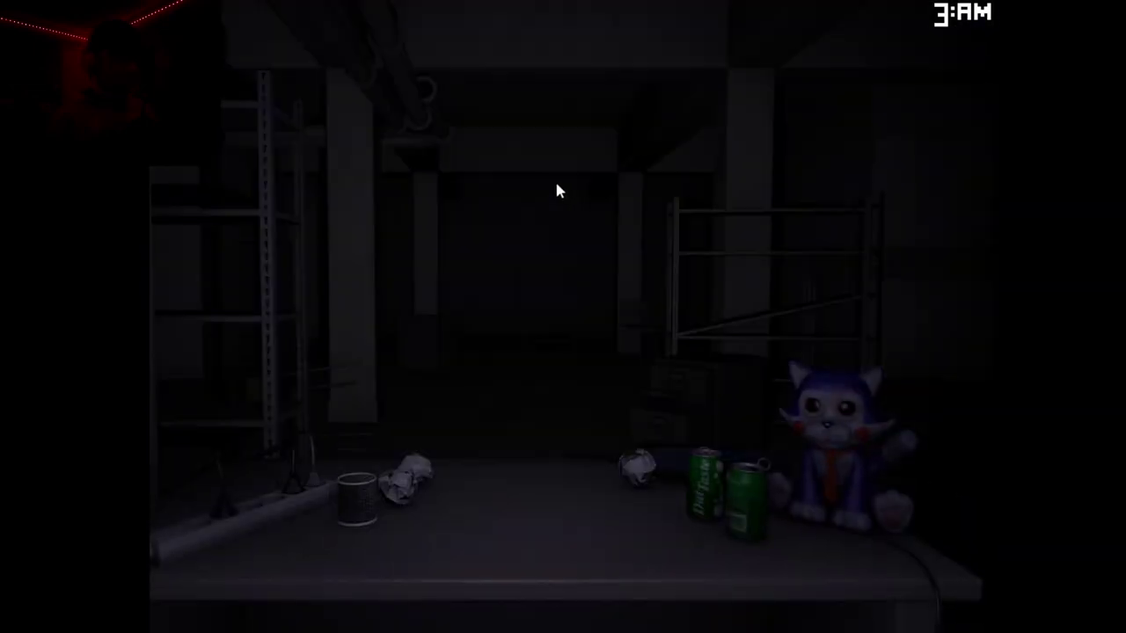
{"action": "key", "text": "space"}
{"action": "left_click", "coordinate": [812, 327]}
{"action": "left_click", "coordinate": [772, 290]}
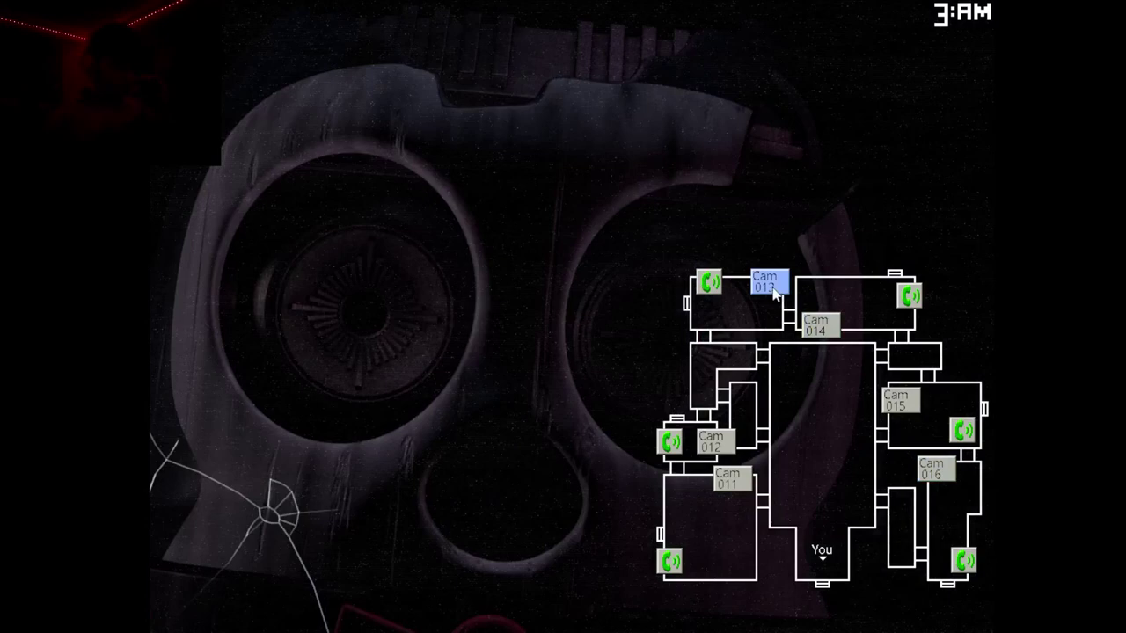
{"action": "left_click", "coordinate": [706, 447]}
{"action": "left_click", "coordinate": [729, 484]}
- Follow Candy across Cams 012, 013 and 014, finishing on Cam 013's lost connection
{"action": "left_click", "coordinate": [723, 450]}
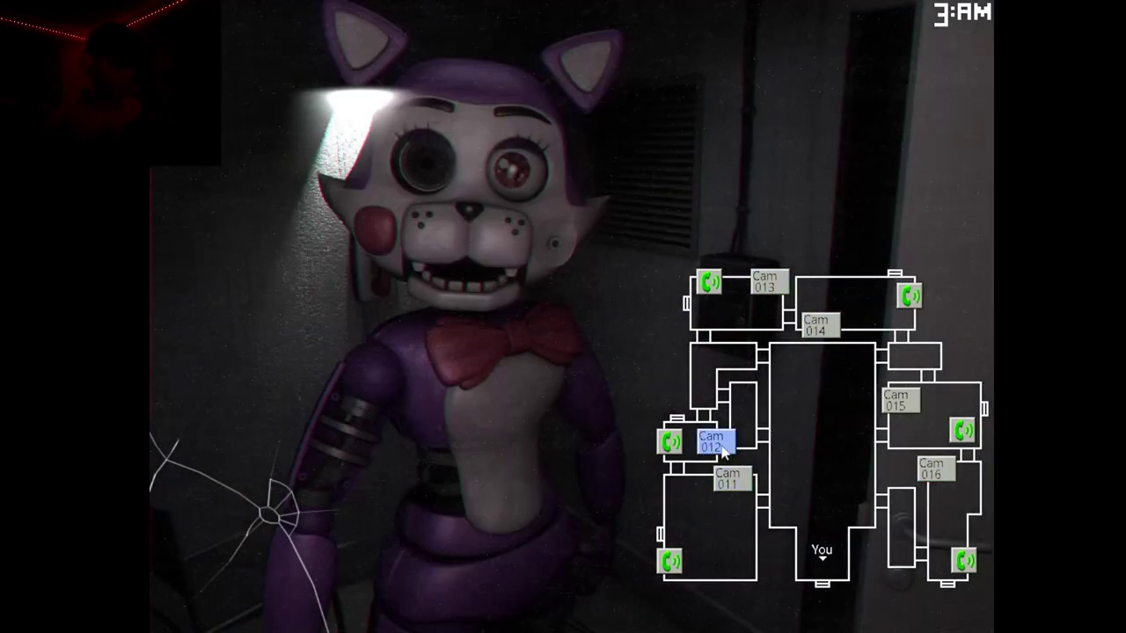
{"action": "left_click", "coordinate": [764, 287]}
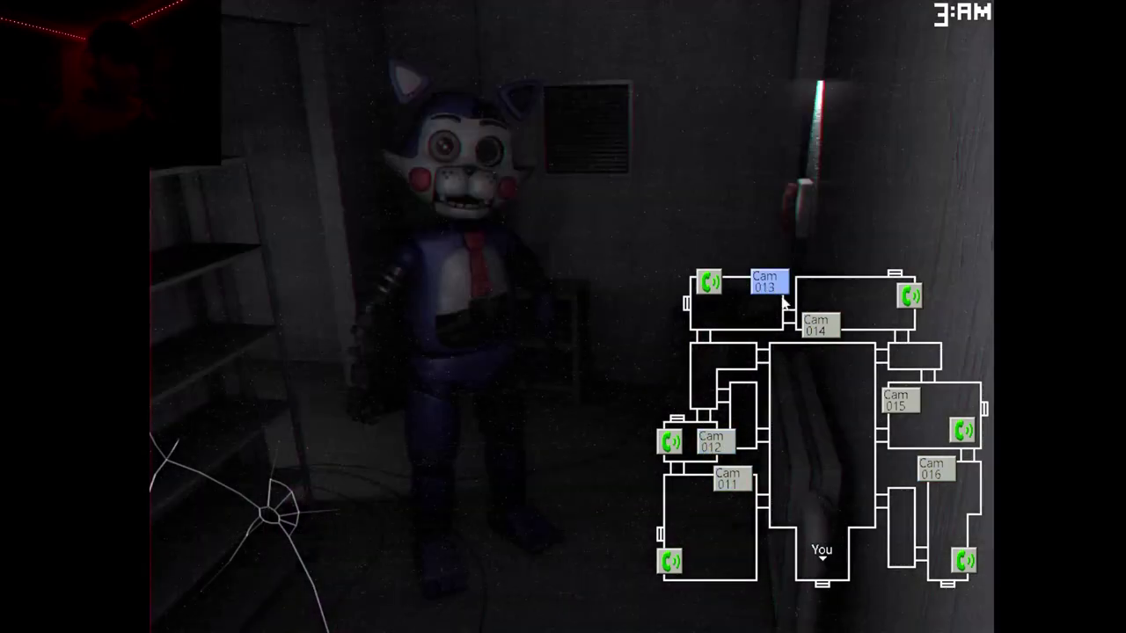
{"action": "left_click", "coordinate": [822, 329]}
{"action": "left_click", "coordinate": [720, 438]}
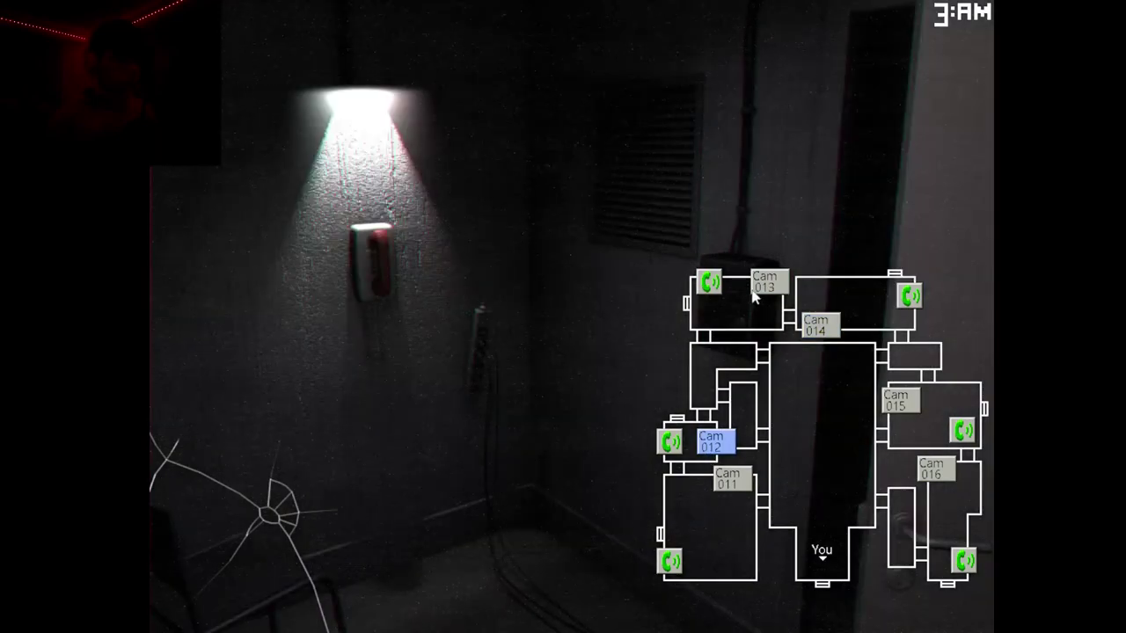
{"action": "left_click", "coordinate": [757, 296]}
{"action": "key", "text": "space"}
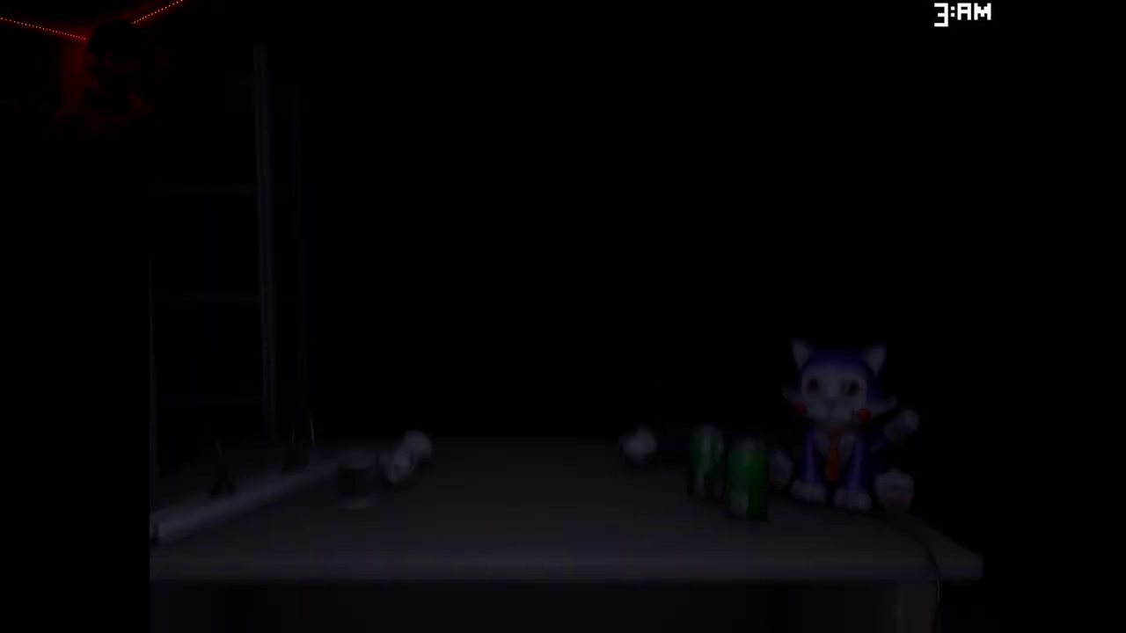
{"action": "key", "text": "space"}
{"action": "left_click", "coordinate": [762, 293]}
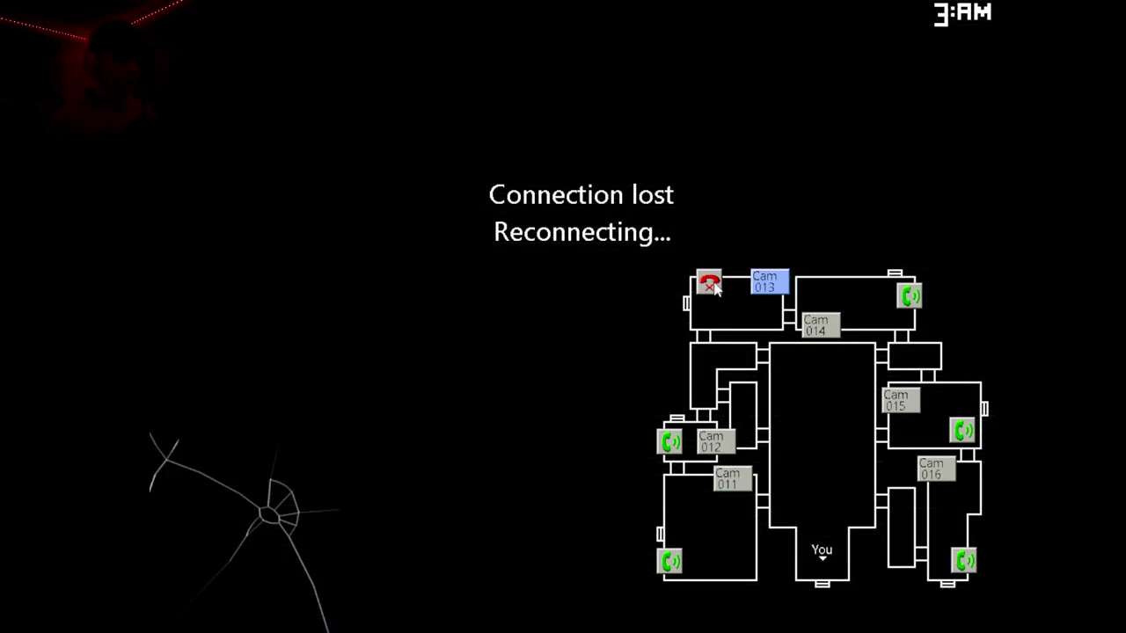
- Lower the monitor to check the office, then check Cams 014, 012, 011, 016 and 015
{"action": "key", "text": "space"}
{"action": "key", "text": "space"}
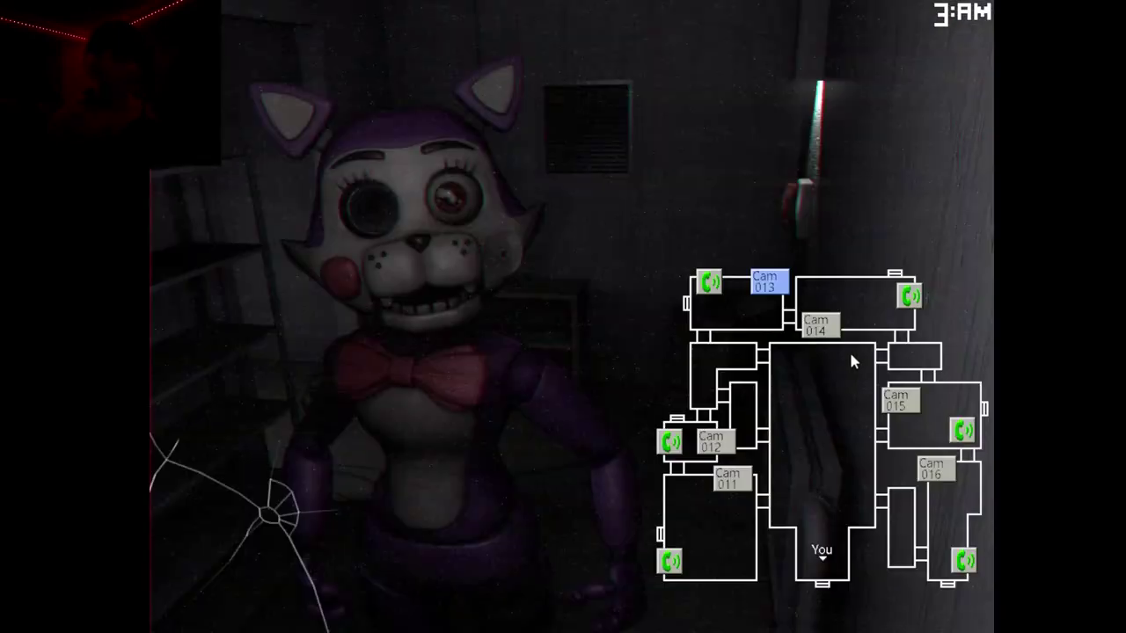
{"action": "left_click", "coordinate": [823, 327]}
{"action": "left_click", "coordinate": [721, 444]}
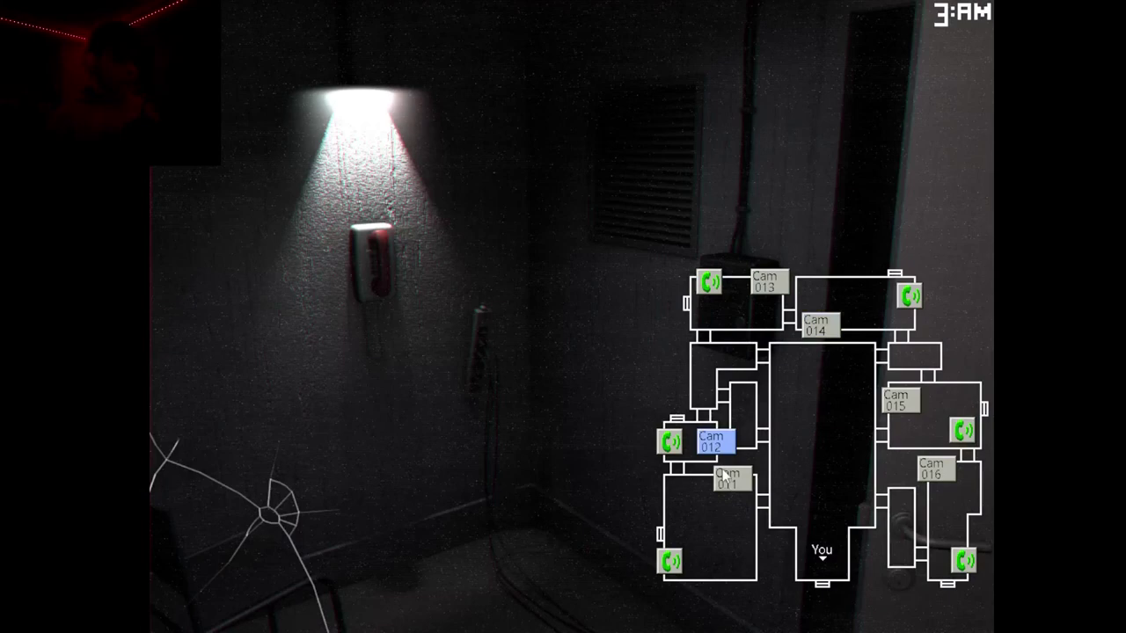
{"action": "left_click", "coordinate": [727, 481]}
{"action": "left_click", "coordinate": [931, 469]}
{"action": "left_click", "coordinate": [899, 400]}
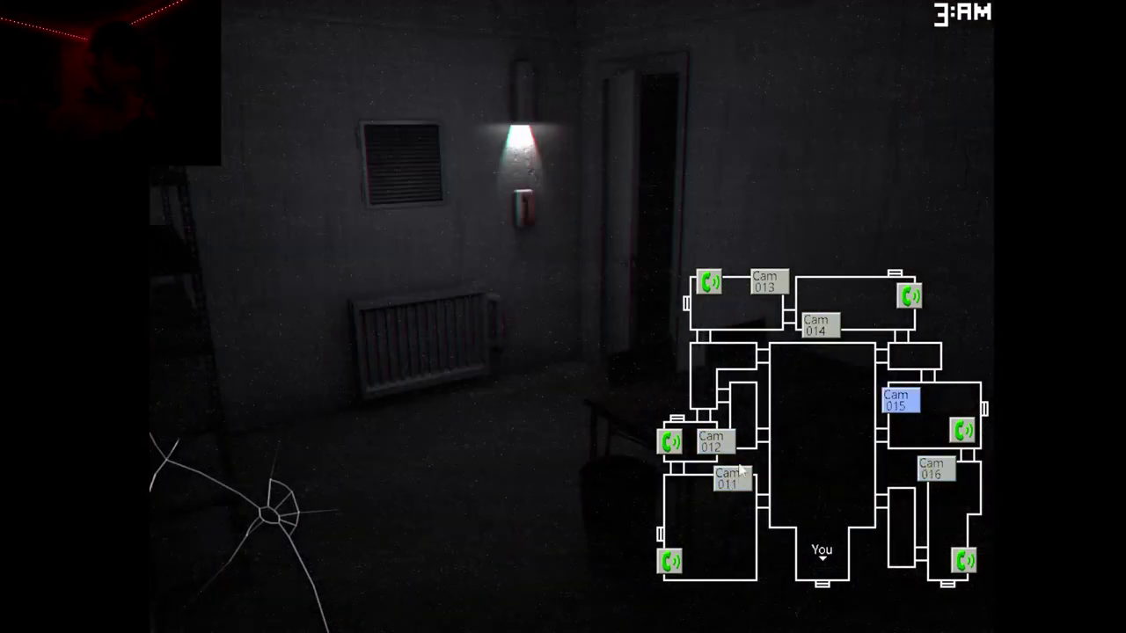
- Recheck Cams 011, 012, 013 and 014, watch the cat on Cam 012, then check 011 and 013
{"action": "left_click", "coordinate": [728, 480]}
{"action": "left_click", "coordinate": [717, 443]}
{"action": "left_click", "coordinate": [765, 282]}
{"action": "left_click", "coordinate": [821, 327]}
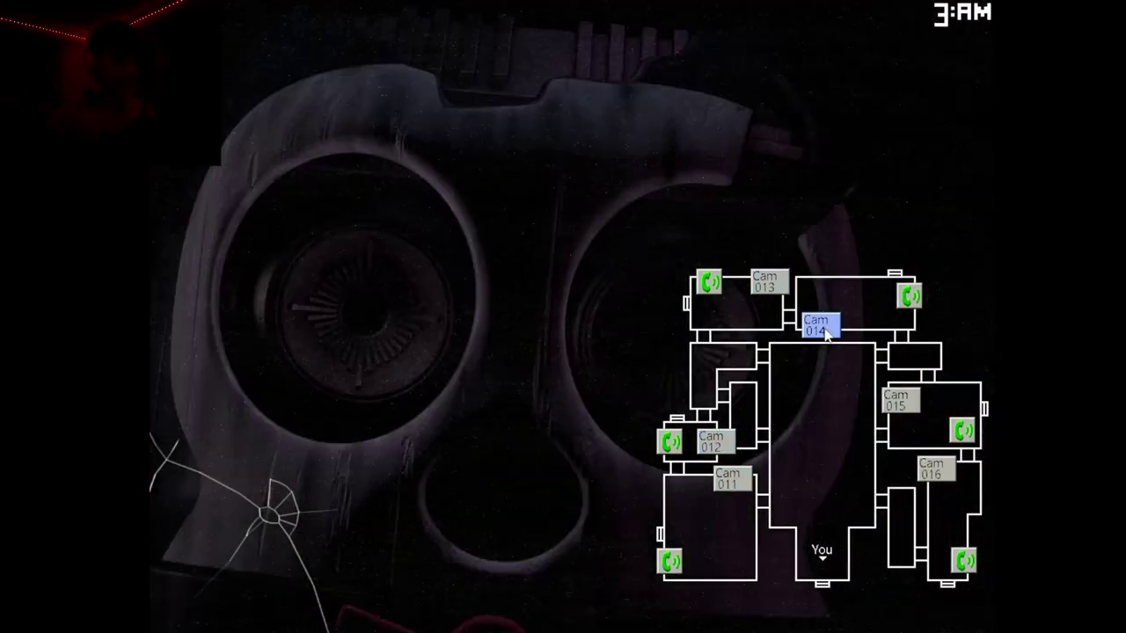
{"action": "left_click", "coordinate": [717, 444]}
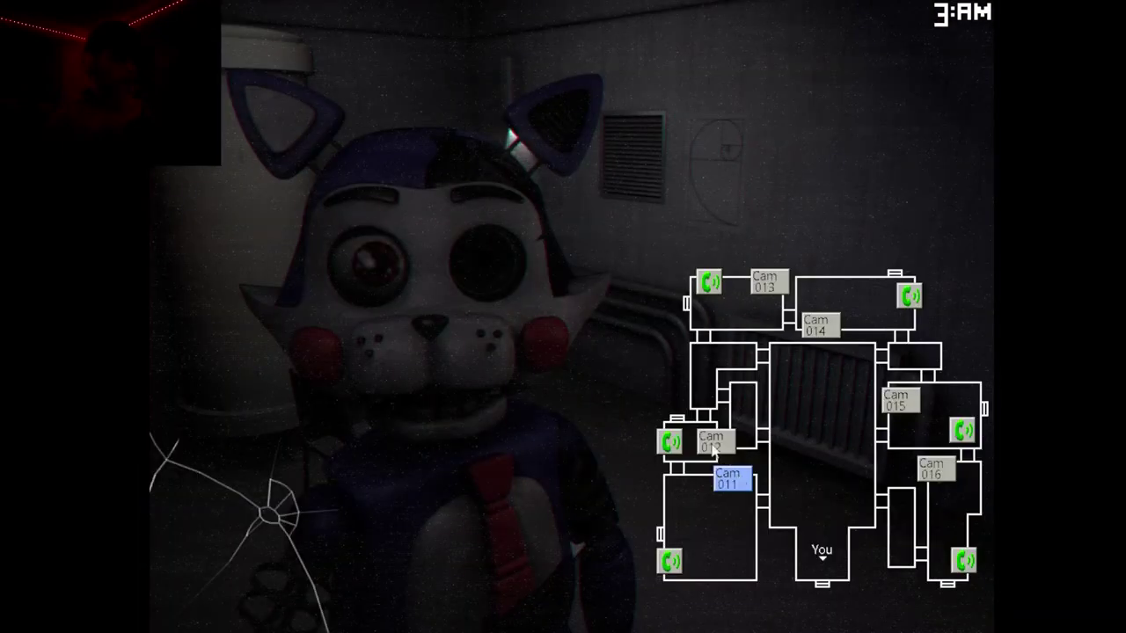
{"action": "left_click", "coordinate": [713, 447]}
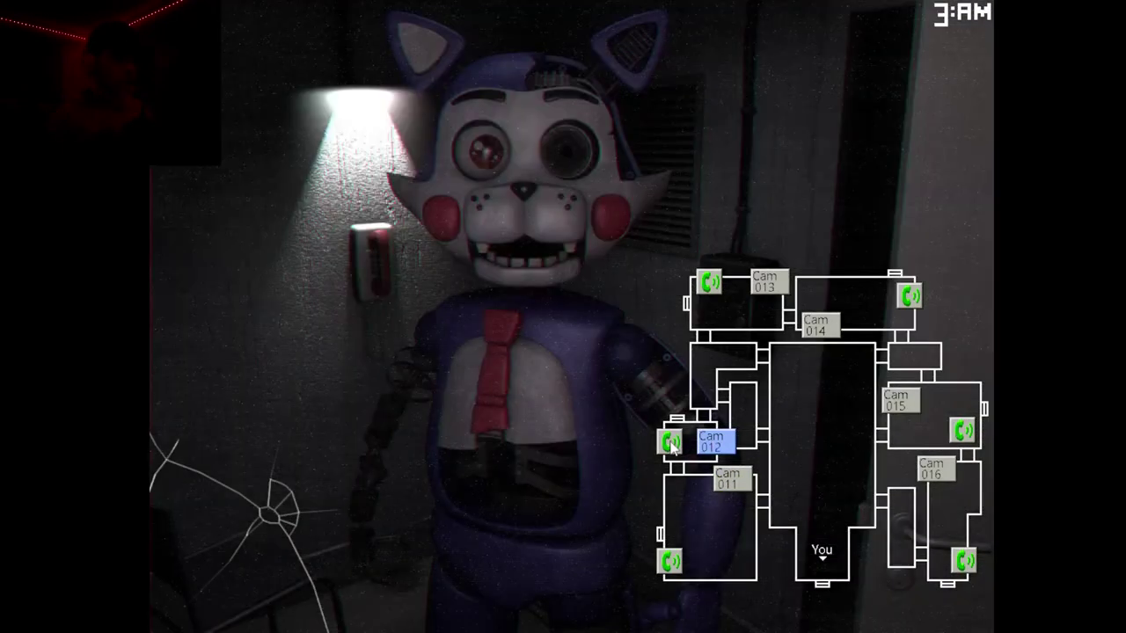
{"action": "left_click", "coordinate": [734, 489]}
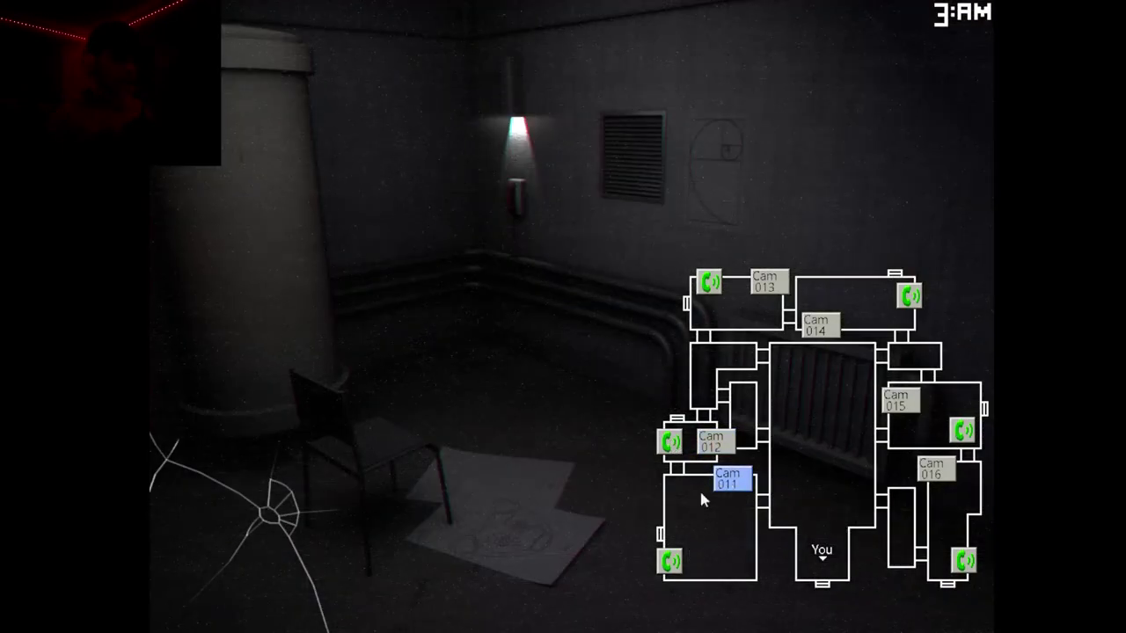
{"action": "left_click", "coordinate": [750, 286]}
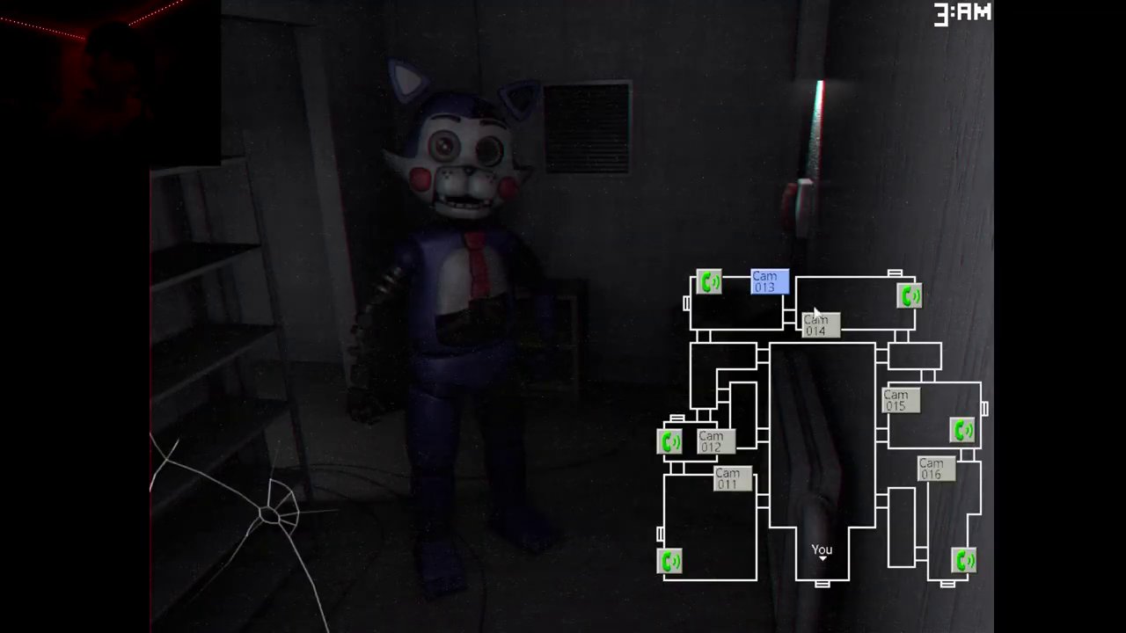
- Restore Cam 014's lost connection and flip repeatedly between Cams 013 and 014
{"action": "left_click", "coordinate": [832, 324]}
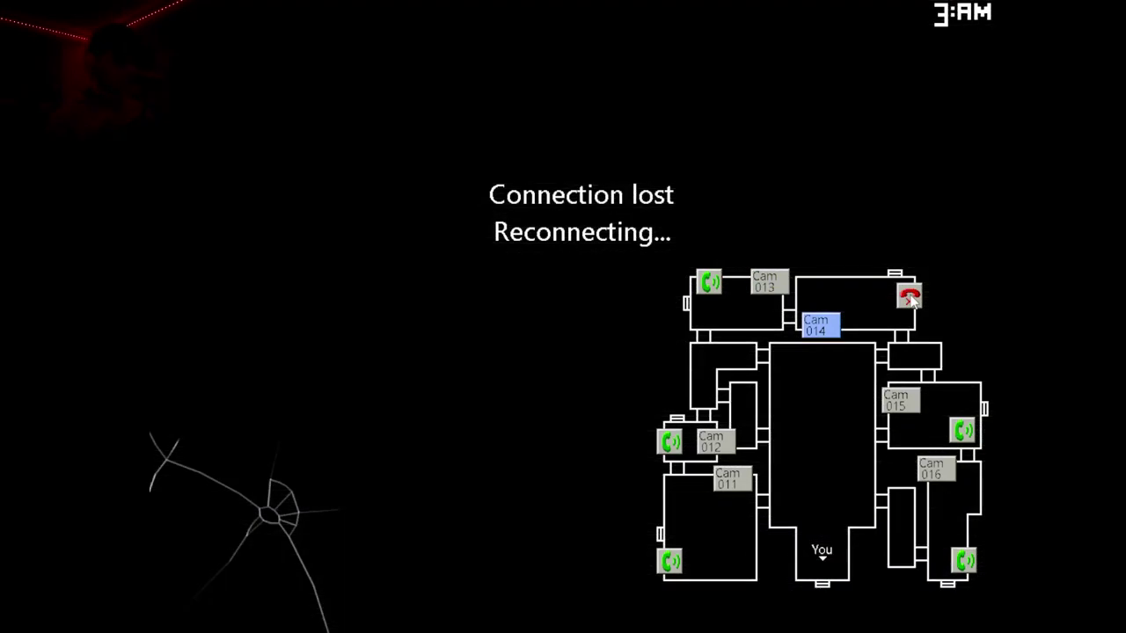
{"action": "left_click", "coordinate": [911, 299]}
{"action": "left_click", "coordinate": [753, 288]}
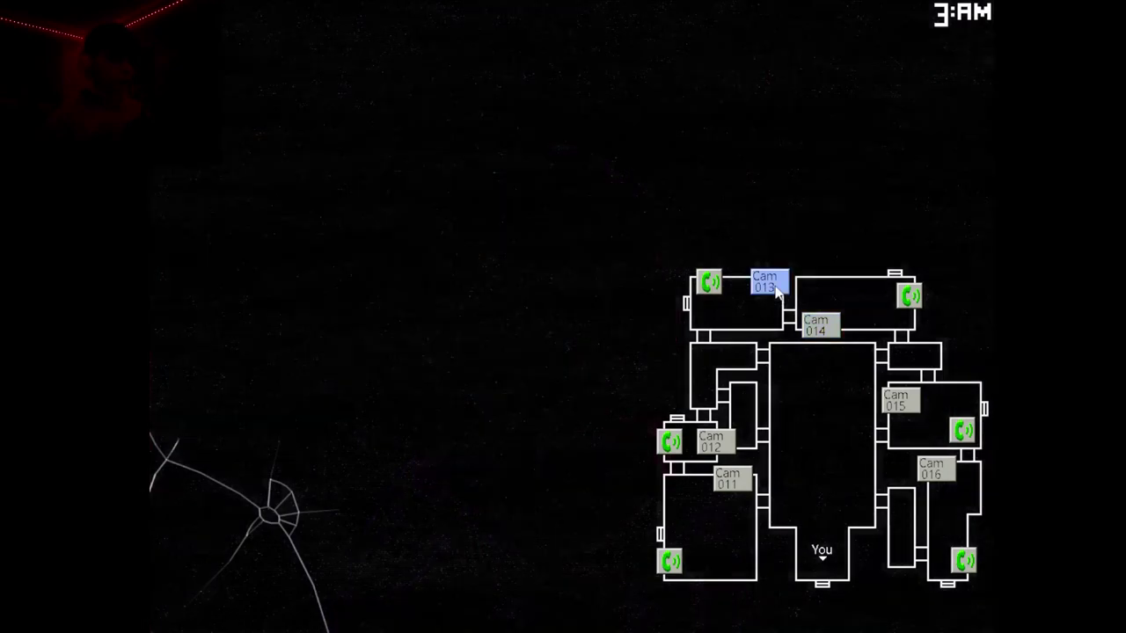
{"action": "left_click", "coordinate": [818, 326]}
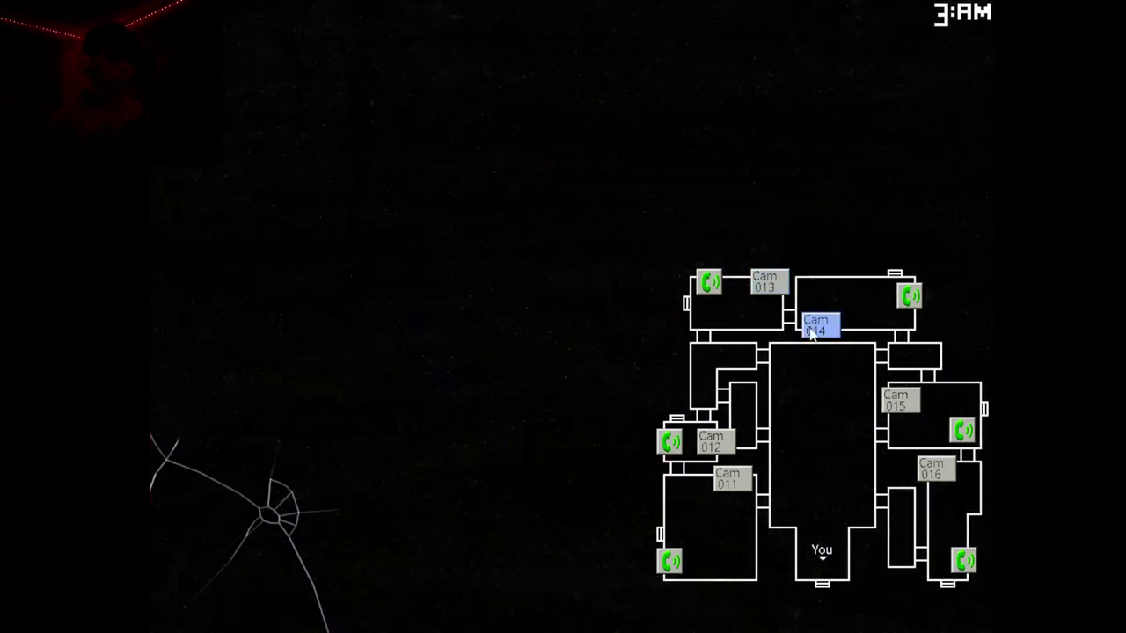
{"action": "left_click", "coordinate": [770, 284]}
{"action": "left_click", "coordinate": [816, 325]}
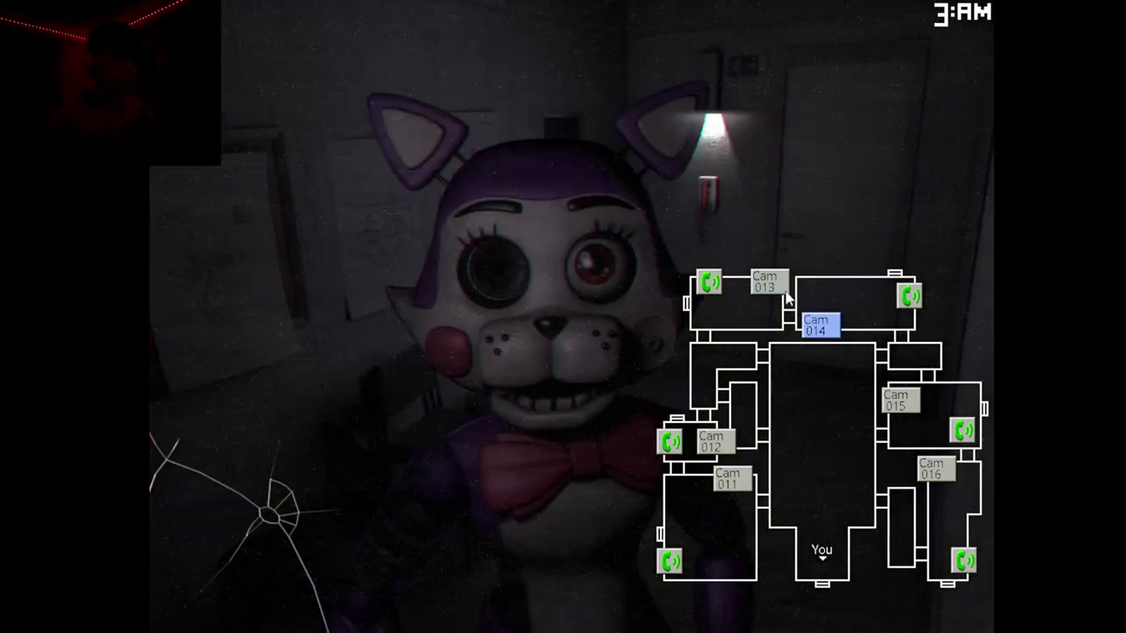
{"action": "left_click", "coordinate": [770, 283]}
{"action": "left_click", "coordinate": [816, 326]}
{"action": "left_click", "coordinate": [770, 283]}
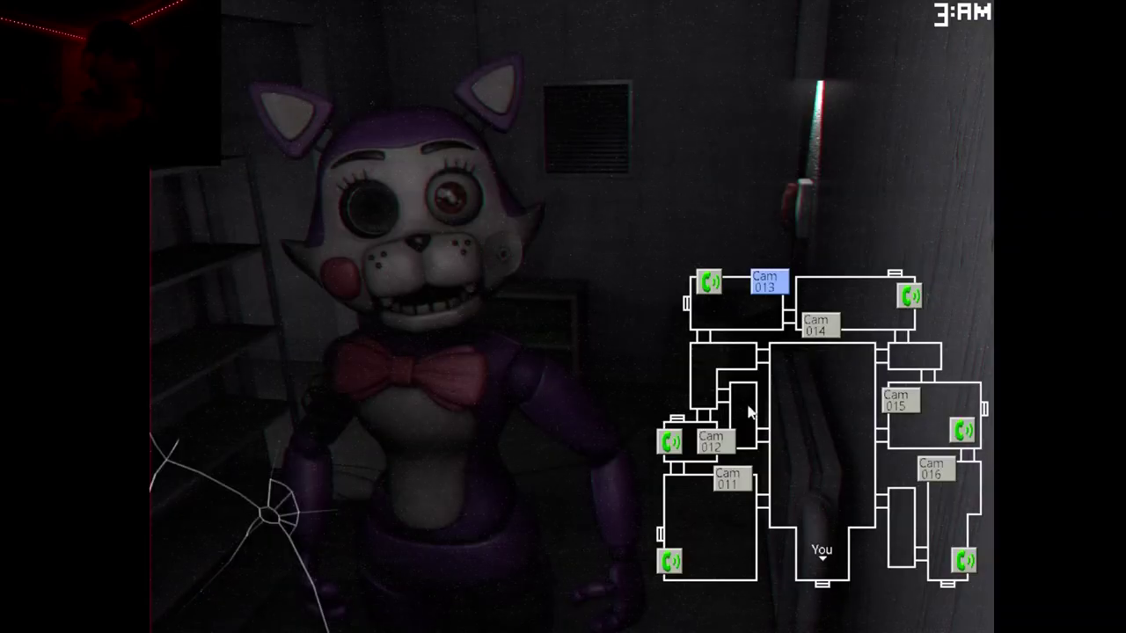
- Check Cams 012 and 011, toggle the monitor, then view Cams 016 and 015
{"action": "left_click", "coordinate": [713, 442]}
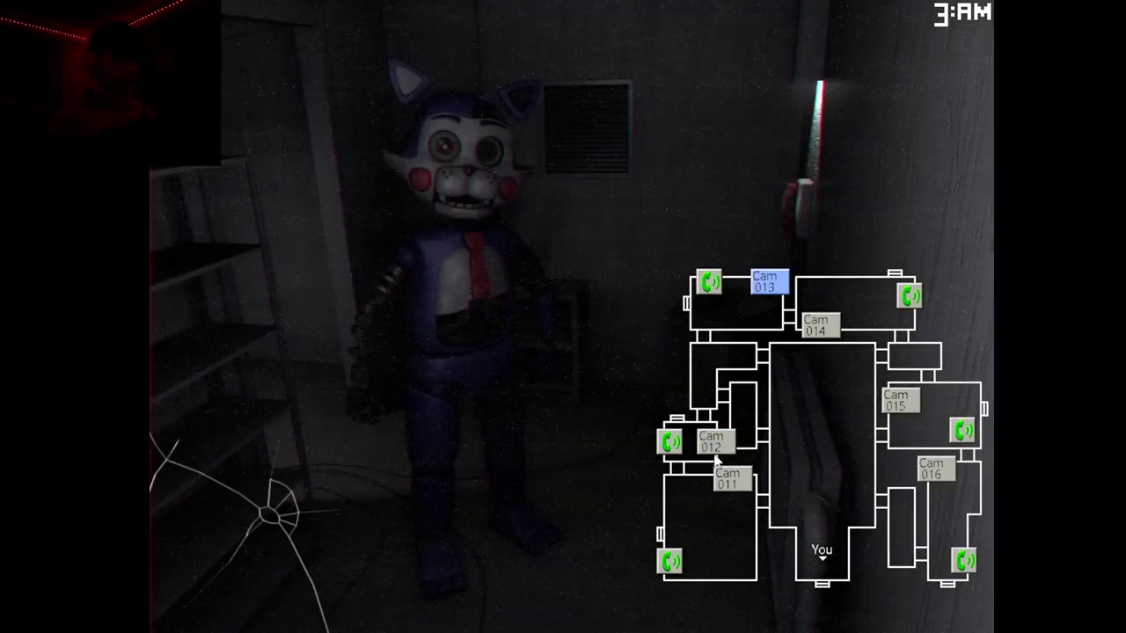
{"action": "left_click", "coordinate": [728, 478]}
{"action": "key", "text": "space"}
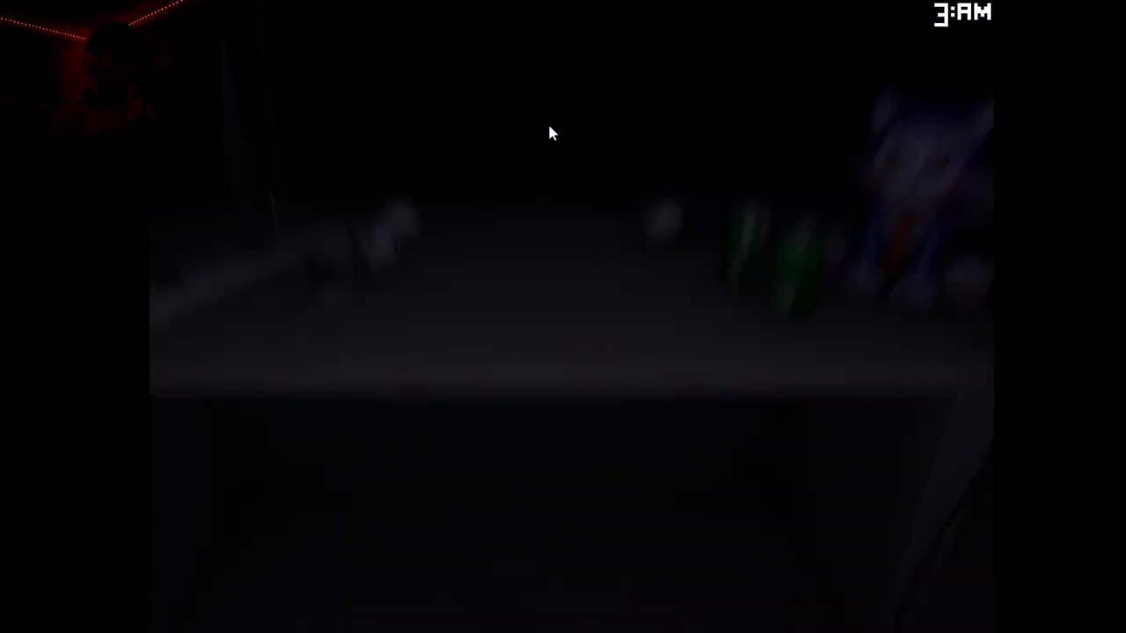
{"action": "key", "text": "space"}
{"action": "left_click", "coordinate": [936, 469]}
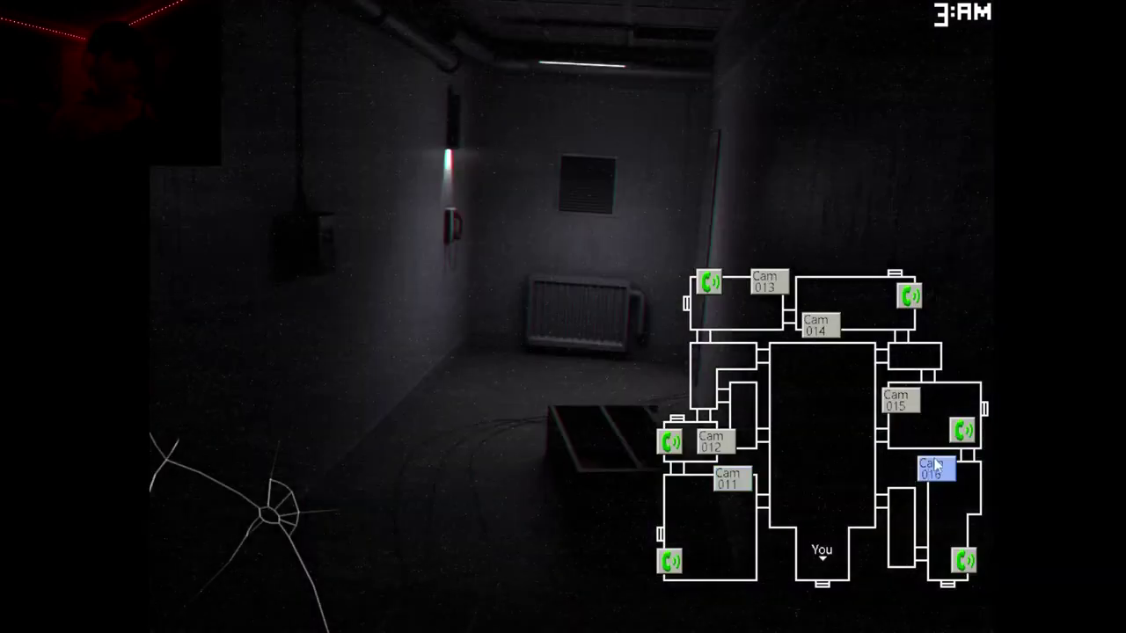
{"action": "left_click", "coordinate": [905, 400]}
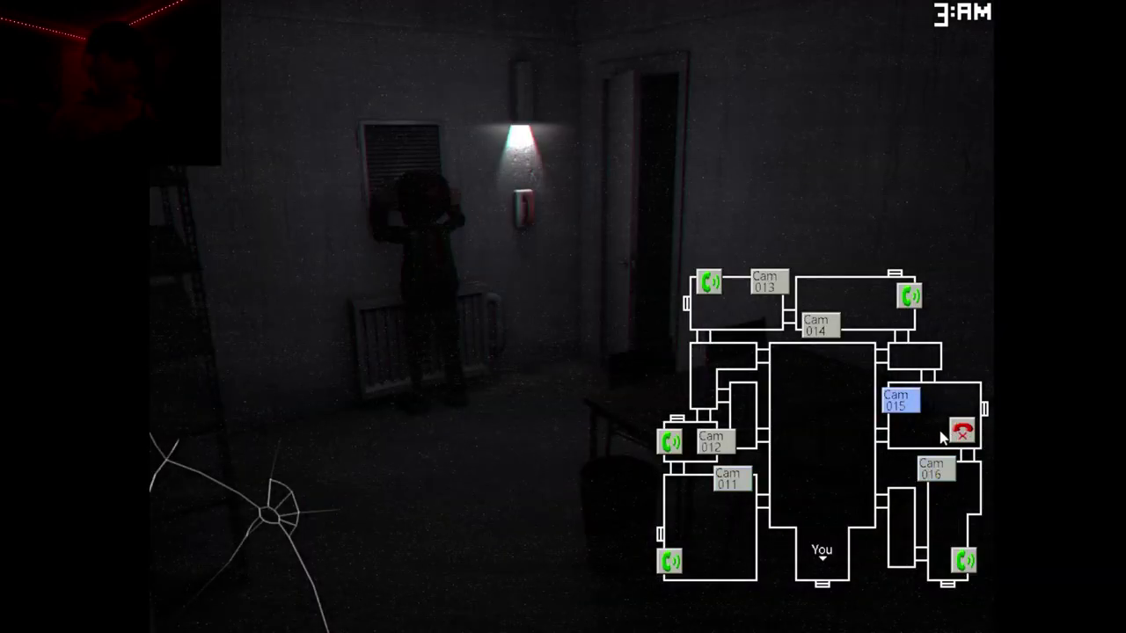
{"action": "key", "text": "space"}
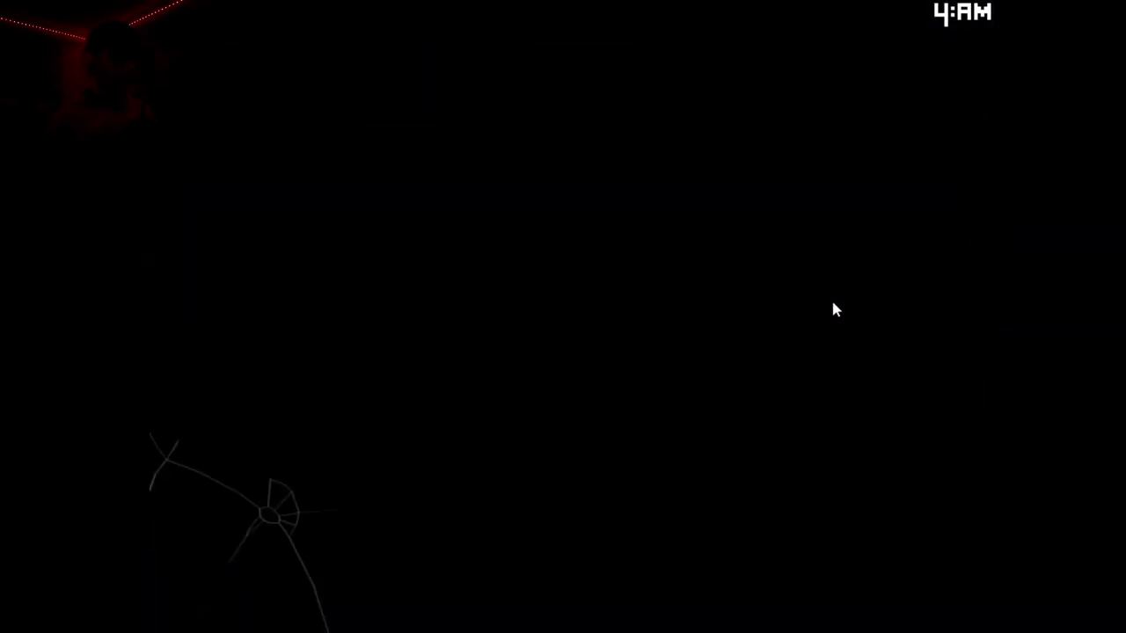
- Check Cams 014, 013 and 011, then lower the monitor to watch the office
{"action": "key", "text": "space"}
{"action": "left_click", "coordinate": [827, 324]}
{"action": "left_click", "coordinate": [775, 286]}
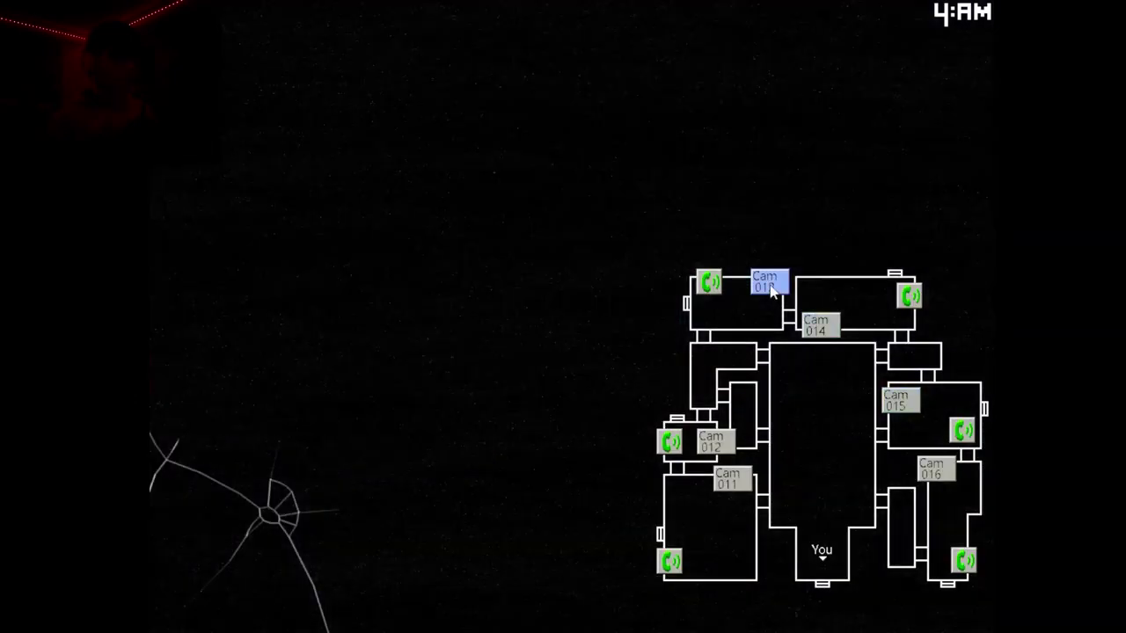
{"action": "left_click", "coordinate": [728, 484]}
{"action": "key", "text": "space"}
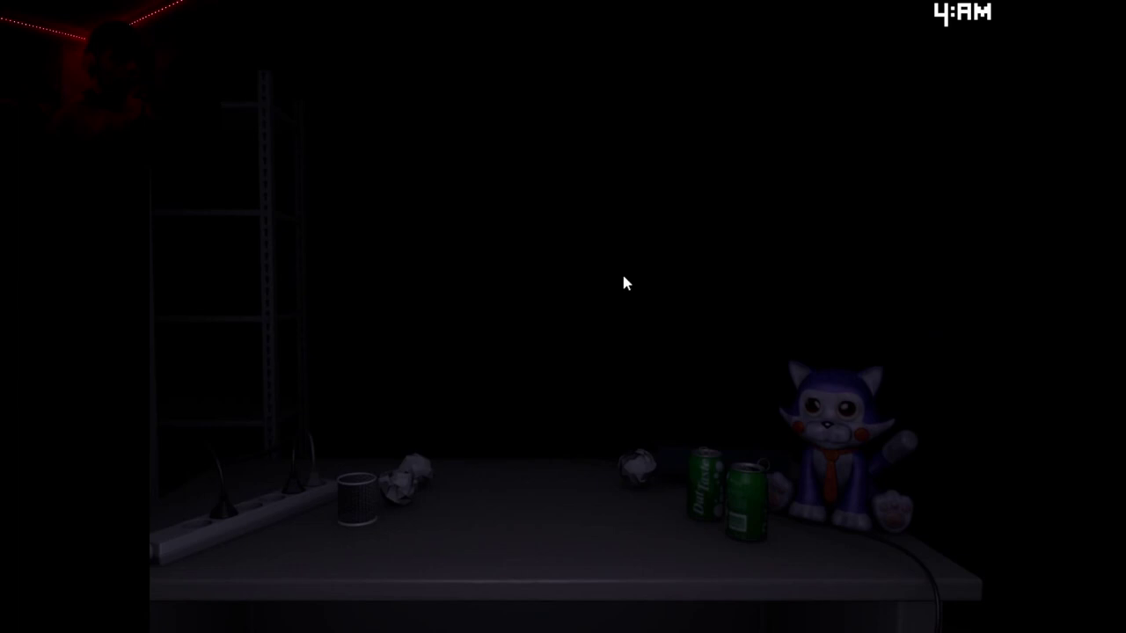
- Raise the monitor and alternate between Cams 012 and 011
{"action": "key", "text": "space"}
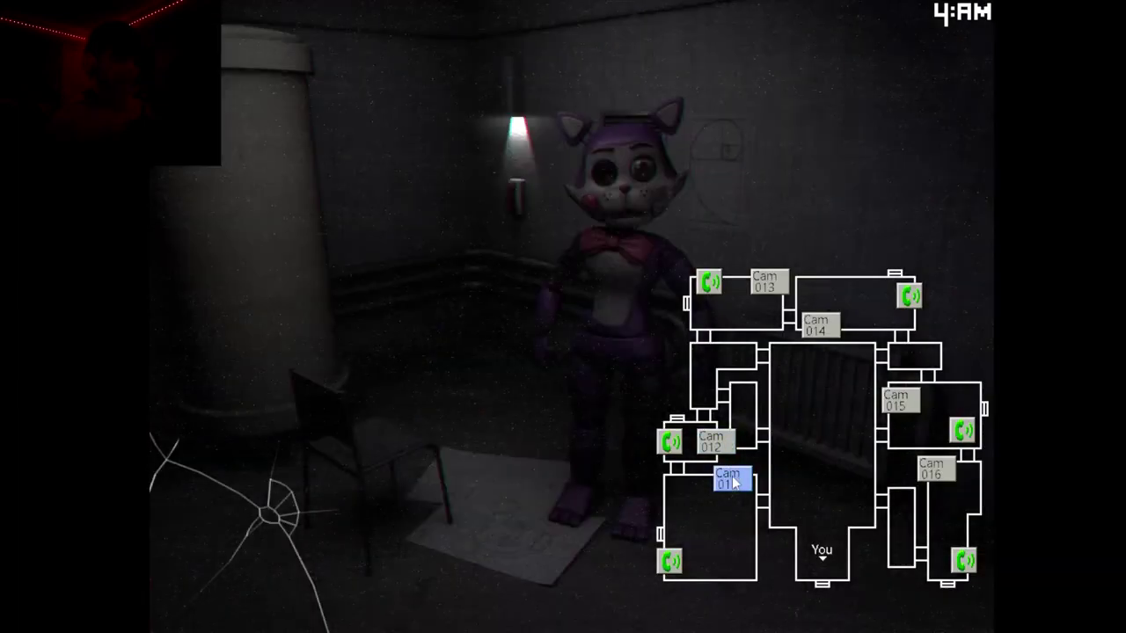
{"action": "left_click", "coordinate": [715, 445]}
{"action": "left_click", "coordinate": [729, 480]}
{"action": "left_click", "coordinate": [716, 444]}
{"action": "left_click", "coordinate": [727, 477]}
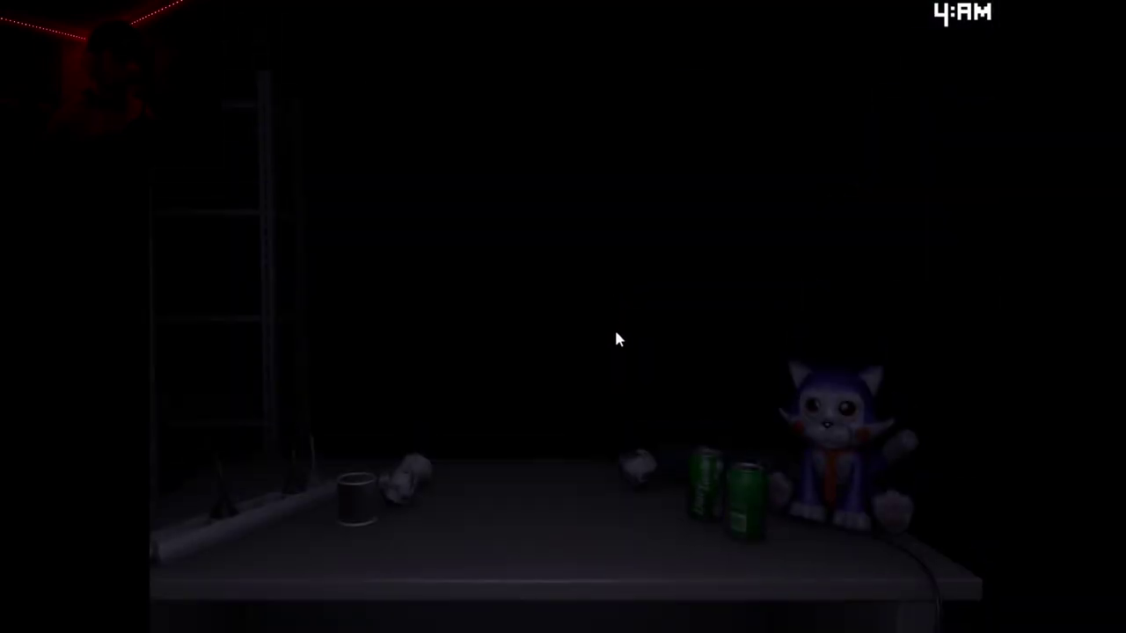
- Toggle the monitor, check Cam 012, then find Candy standing on Cam 013
{"action": "key", "text": "space"}
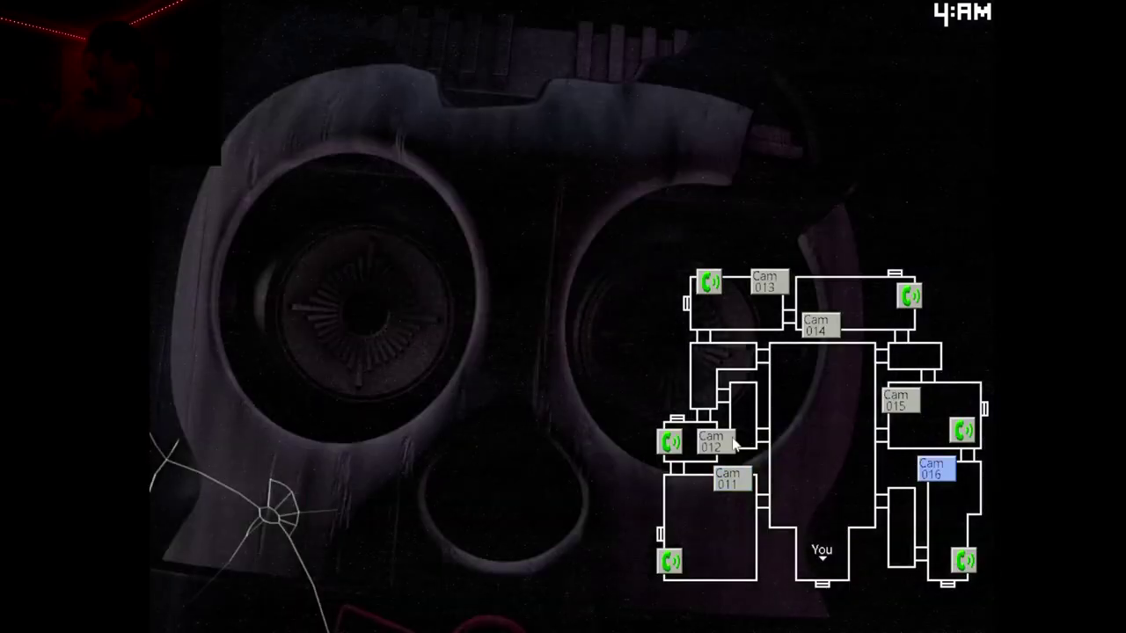
{"action": "left_click", "coordinate": [727, 443]}
{"action": "key", "text": "space"}
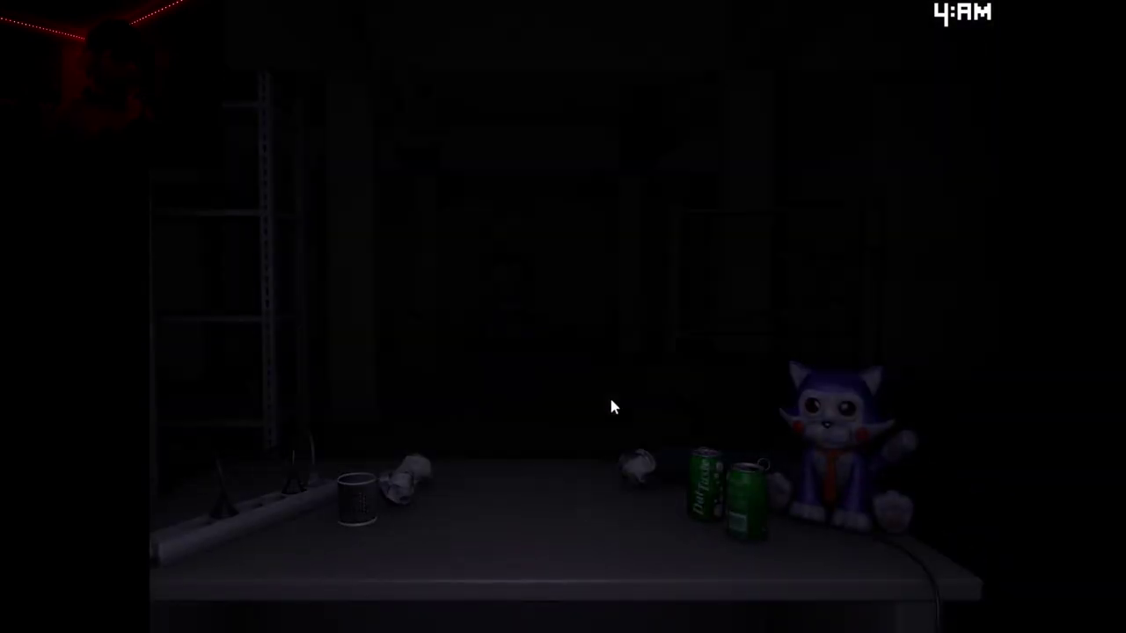
{"action": "key", "text": "space"}
{"action": "left_click", "coordinate": [755, 285]}
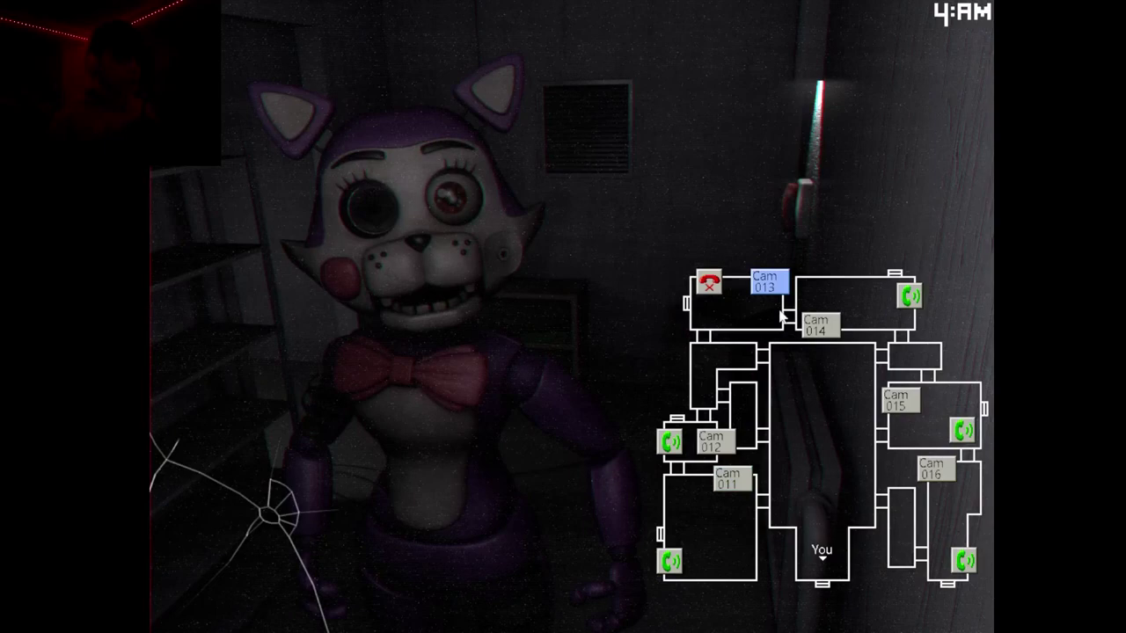
- Ring the phones by Cams 014, 013 and 015 to lure the animatronics
{"action": "left_click", "coordinate": [816, 327]}
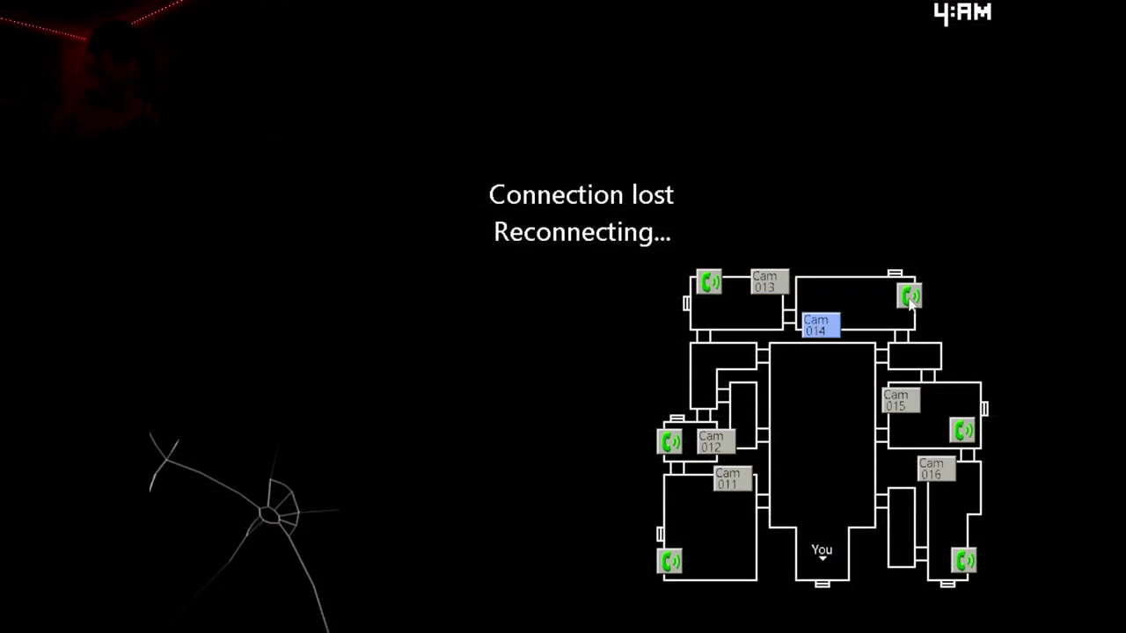
{"action": "left_click", "coordinate": [910, 297]}
{"action": "left_click", "coordinate": [764, 287]}
{"action": "left_click", "coordinate": [710, 282]}
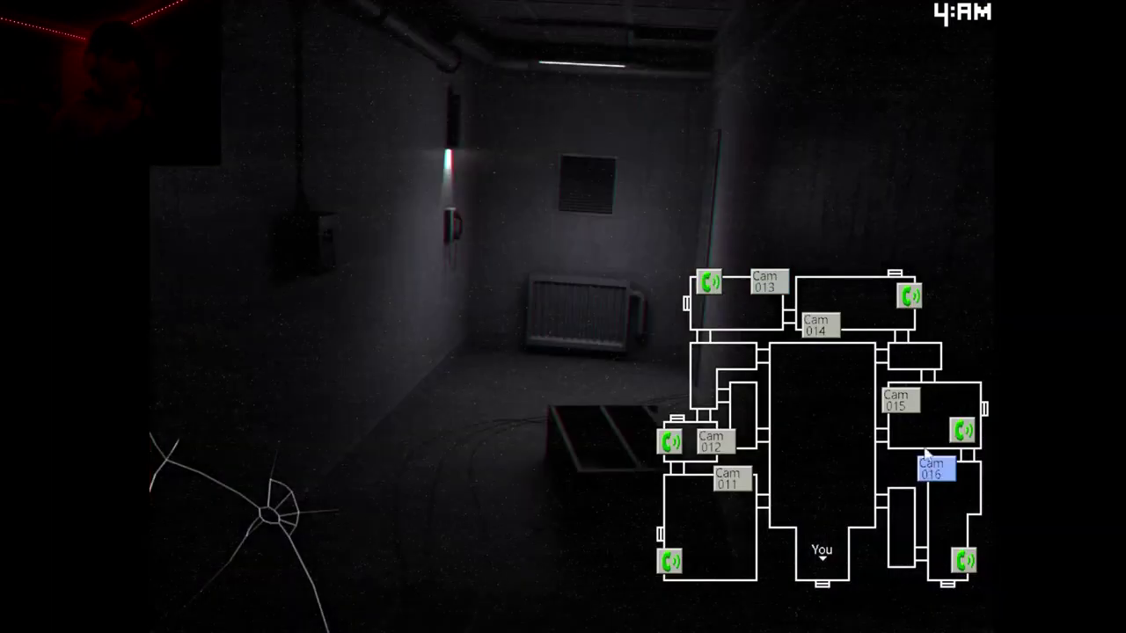
{"action": "left_click", "coordinate": [902, 402]}
{"action": "left_click", "coordinate": [962, 431]}
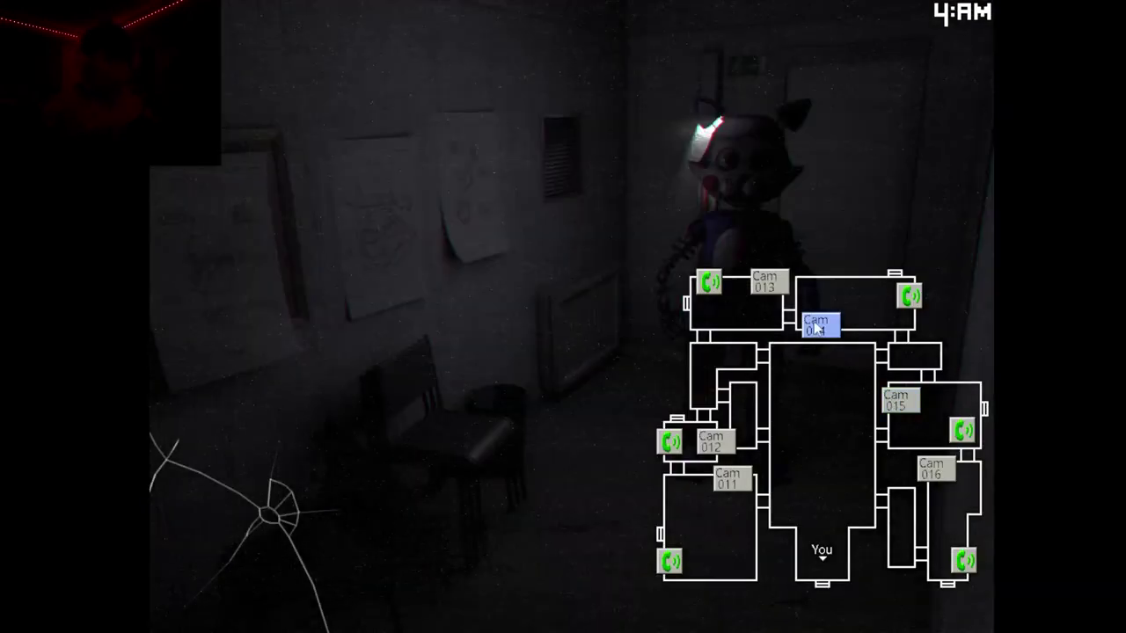
- Check Candy on Cam 015 and the Cam 014 hallway, then toggle the monitor
{"action": "left_click", "coordinate": [895, 391]}
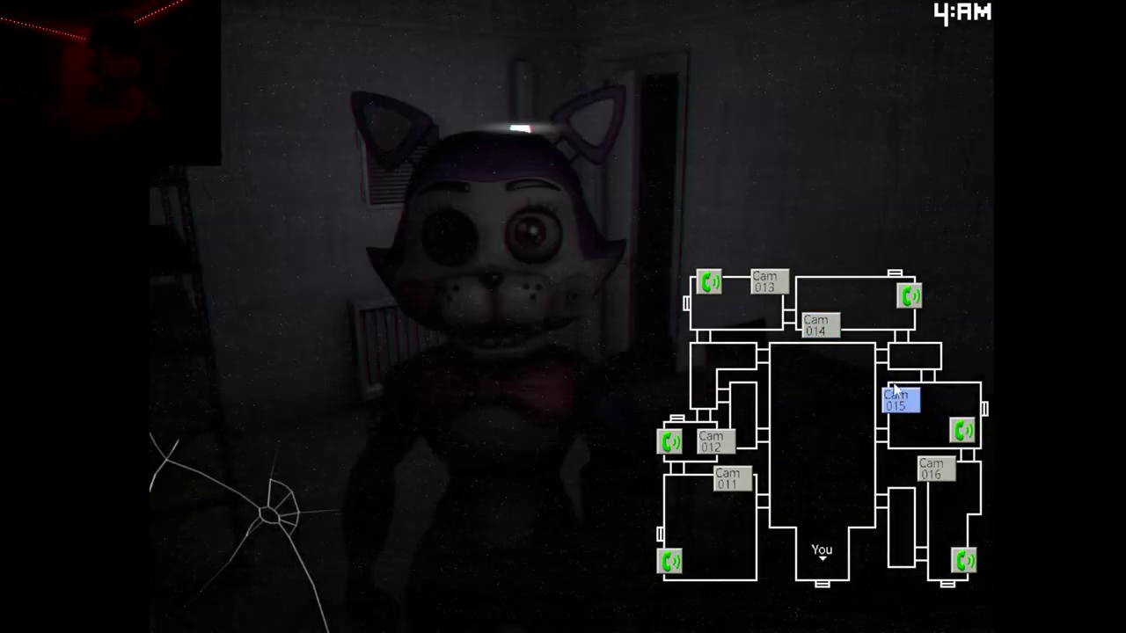
{"action": "left_click", "coordinate": [828, 328]}
{"action": "key", "text": "space"}
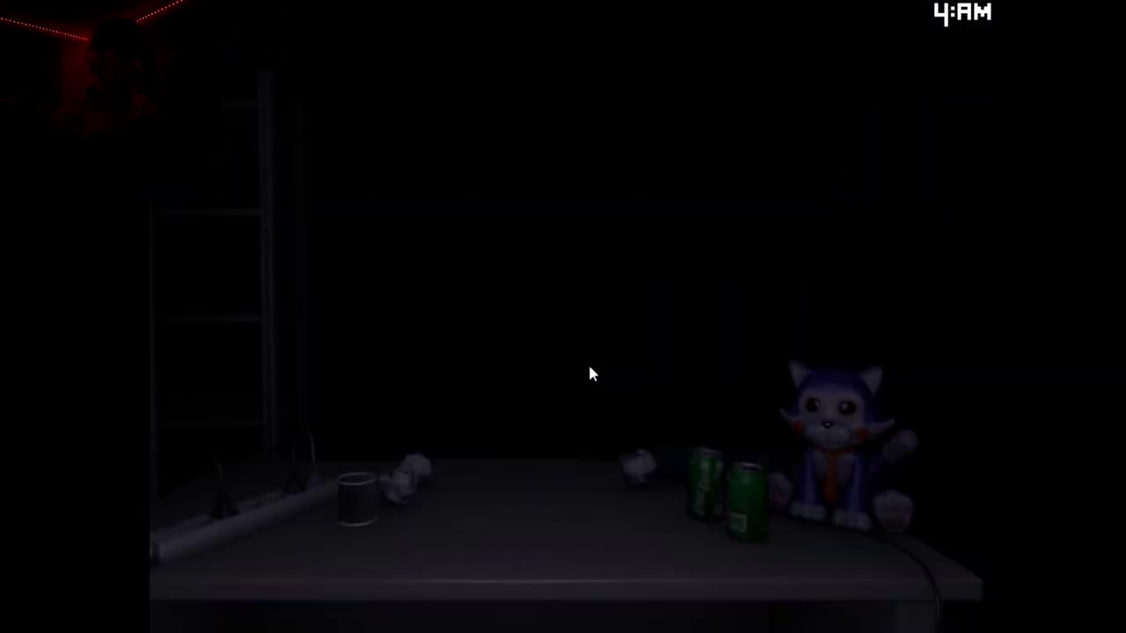
{"action": "key", "text": "space"}
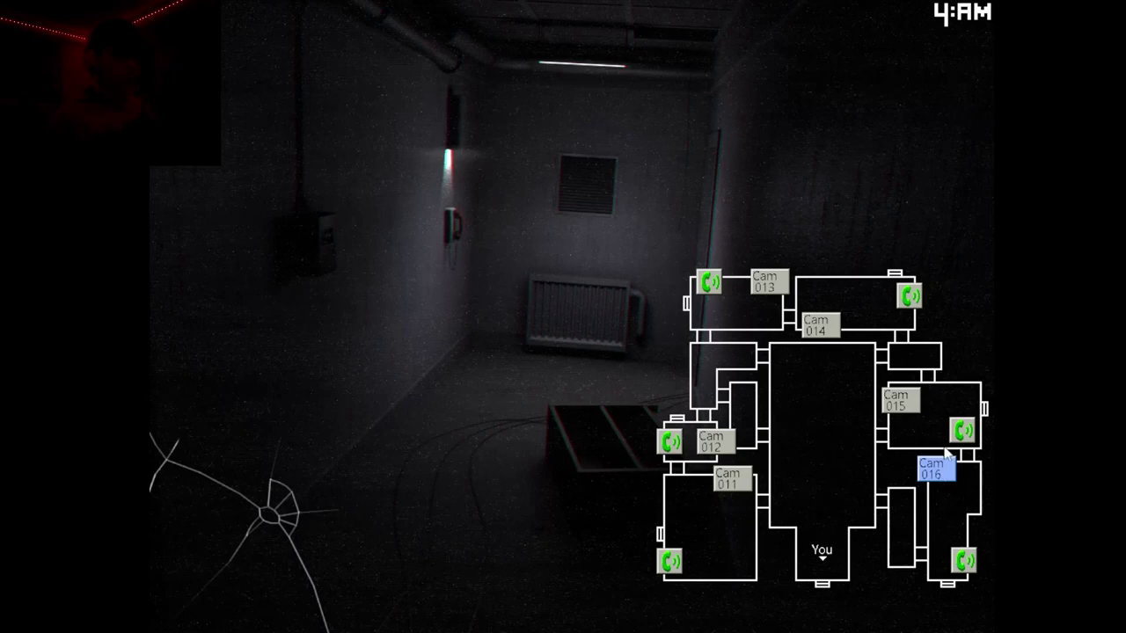
- Cycle Cams 015, 014, 012, 011 and 013, then ring Cam 013's phone
{"action": "left_click", "coordinate": [900, 407]}
{"action": "left_click", "coordinate": [817, 325]}
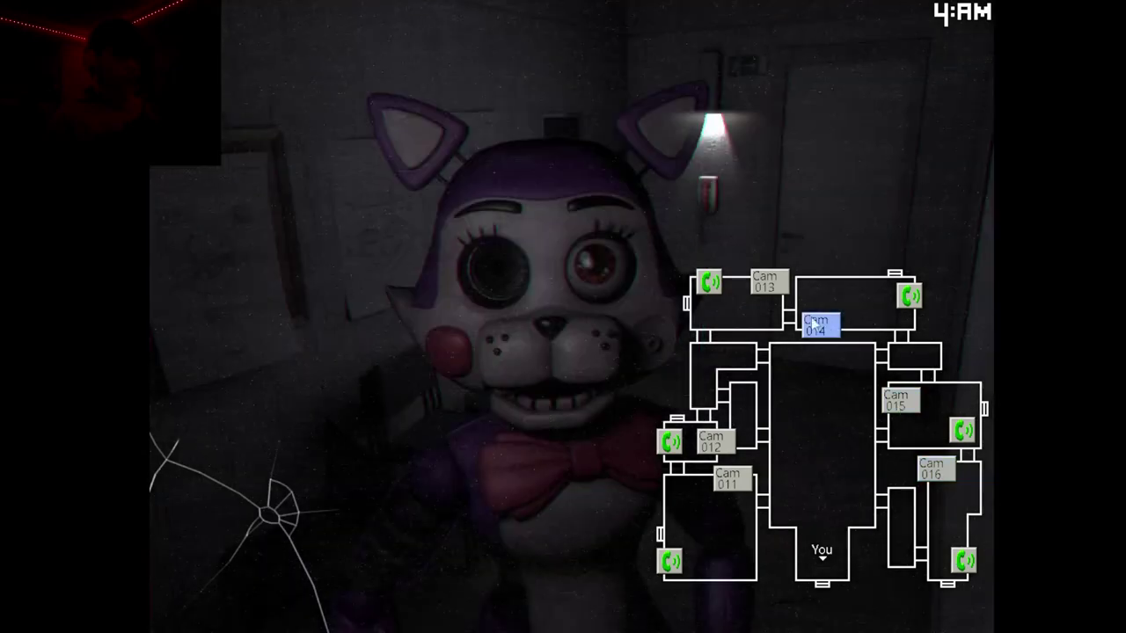
{"action": "left_click", "coordinate": [718, 448]}
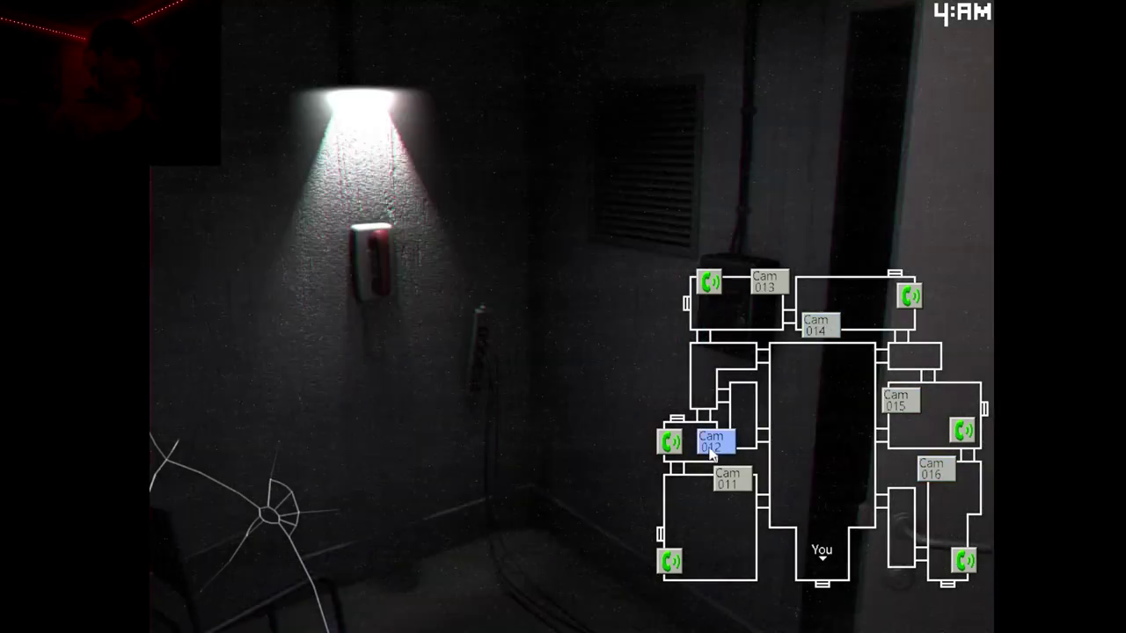
{"action": "left_click", "coordinate": [731, 480]}
{"action": "left_click", "coordinate": [763, 278]}
{"action": "left_click", "coordinate": [709, 283]}
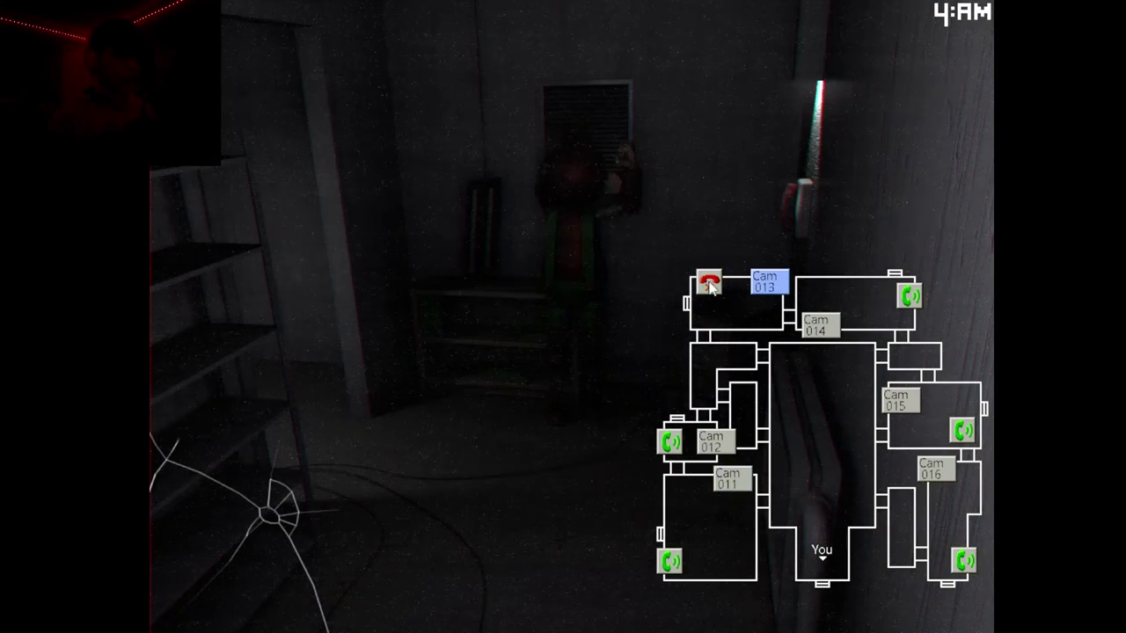
- Check Cams 014, 015 and 016, then return to Cam 015
{"action": "left_click", "coordinate": [810, 322]}
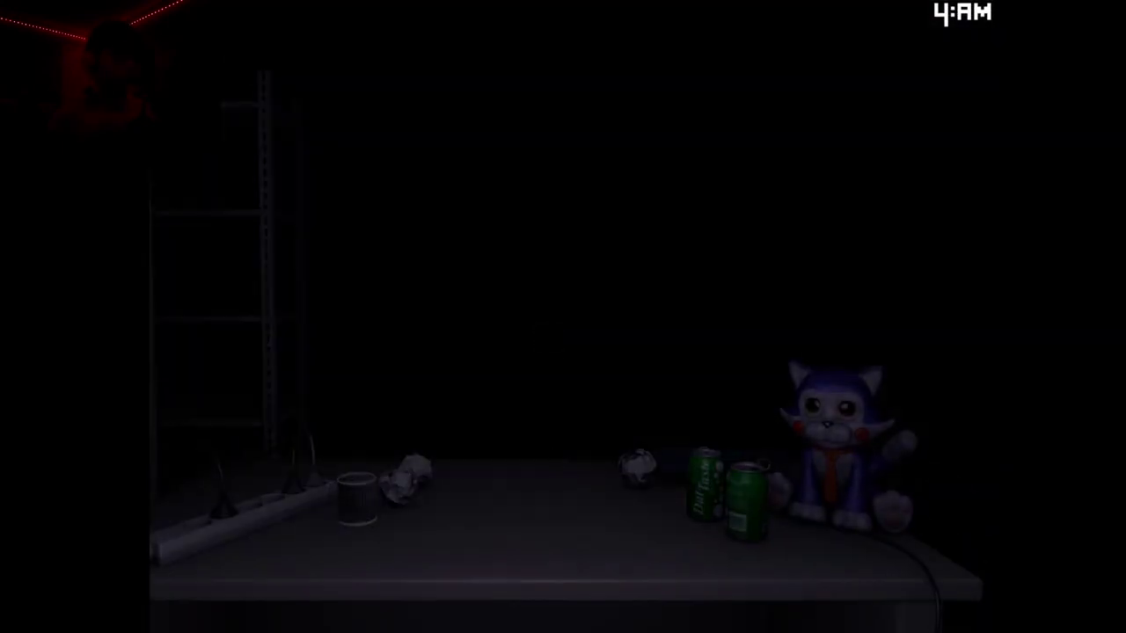
{"action": "left_click", "coordinate": [915, 401]}
{"action": "left_click", "coordinate": [928, 466]}
{"action": "left_click", "coordinate": [897, 403]}
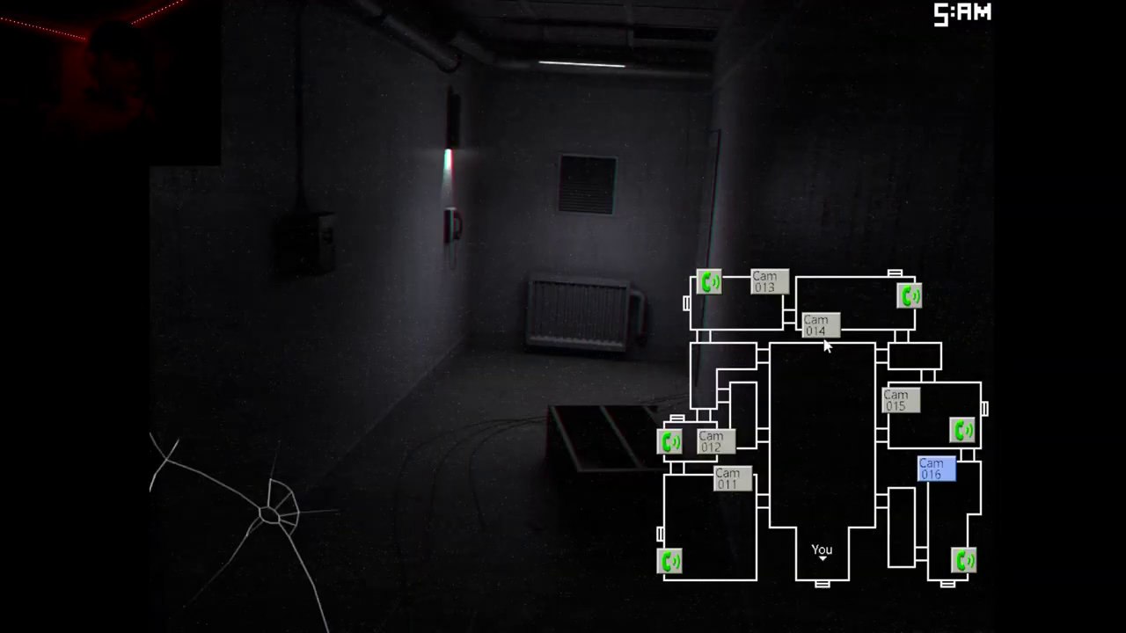
- Check Cams 014, 013, 012 and 011, then ring the phone in Cam 013's room
{"action": "left_click", "coordinate": [818, 324]}
{"action": "left_click", "coordinate": [770, 281]}
{"action": "left_click", "coordinate": [717, 440]}
{"action": "left_click", "coordinate": [720, 474]}
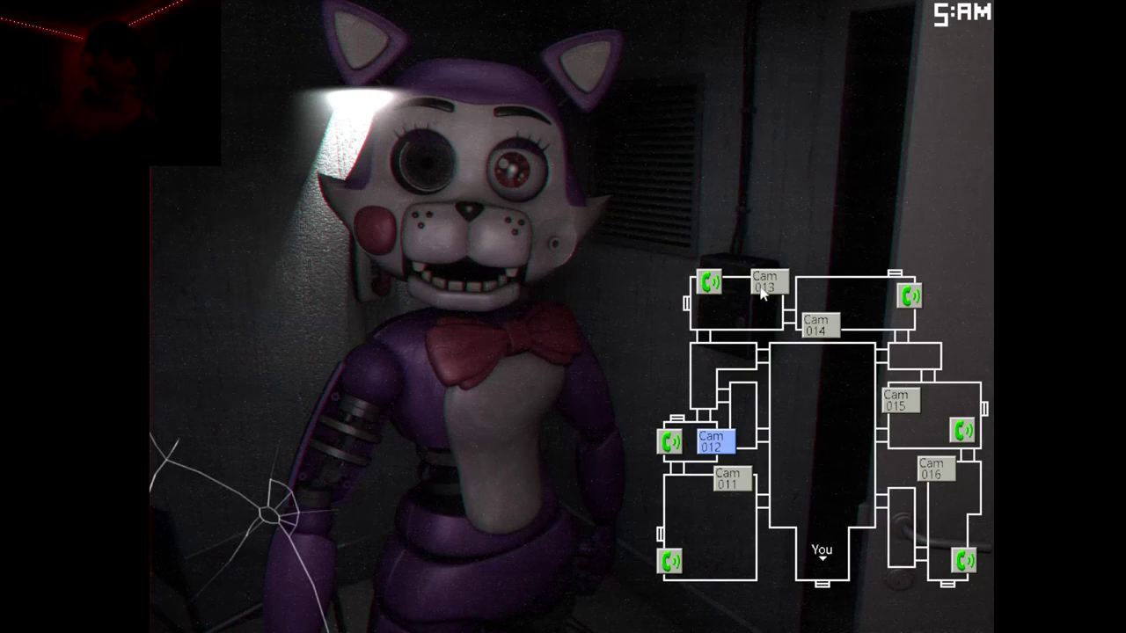
{"action": "left_click", "coordinate": [765, 282]}
{"action": "left_click", "coordinate": [708, 283]}
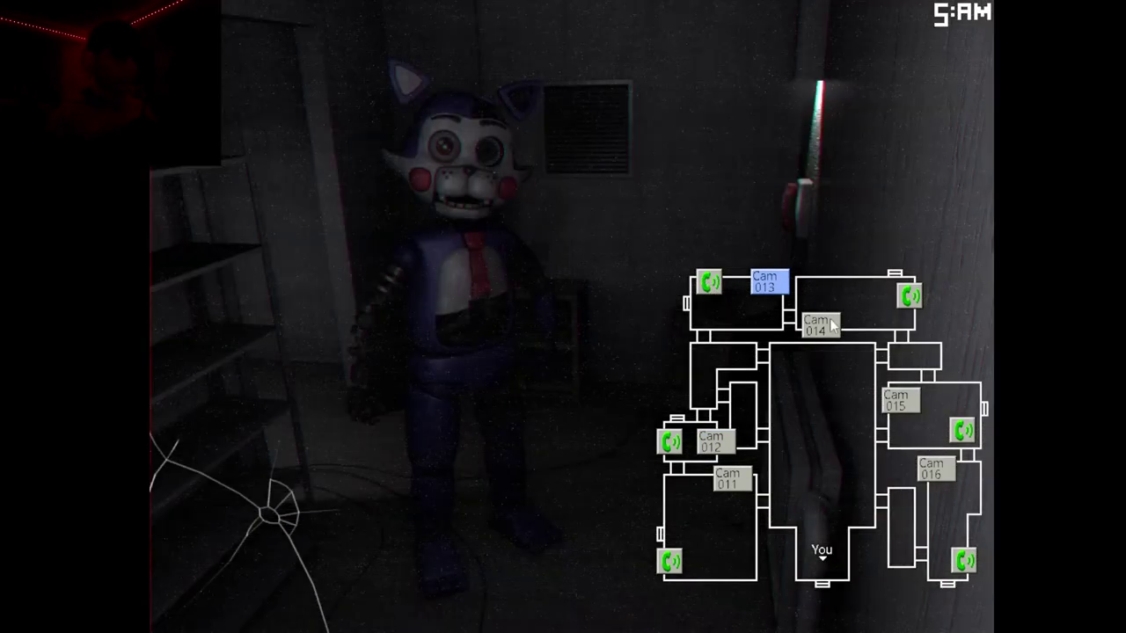
- Check Cams 014, 012, 016 and 015, toggle the monitor, then select Cams 013 and 012
{"action": "left_click", "coordinate": [817, 331]}
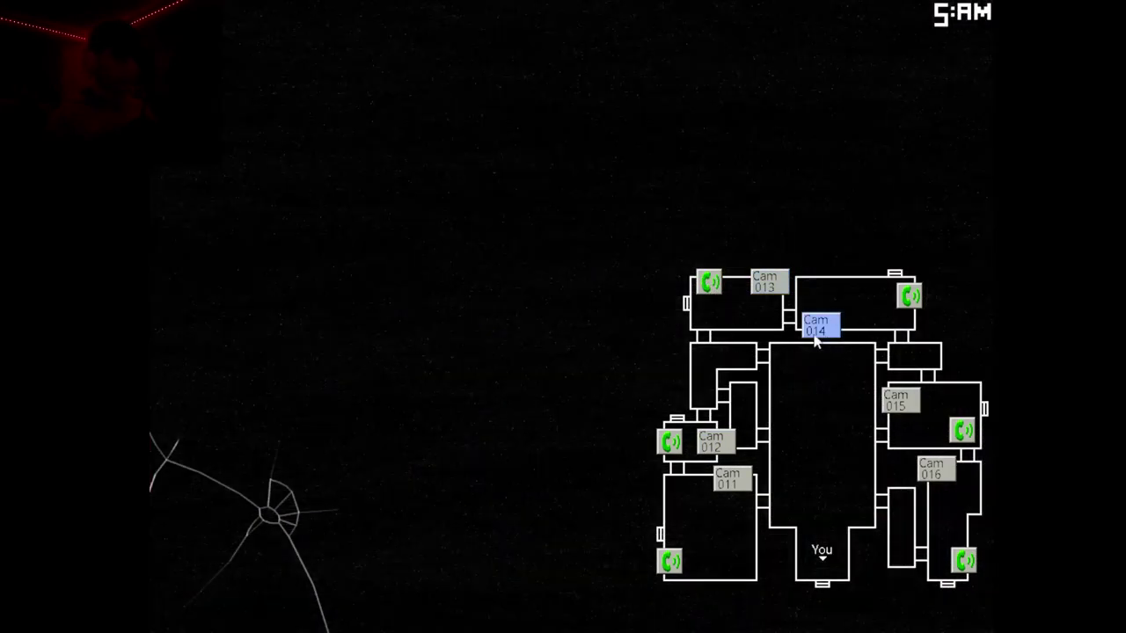
{"action": "left_click", "coordinate": [711, 441]}
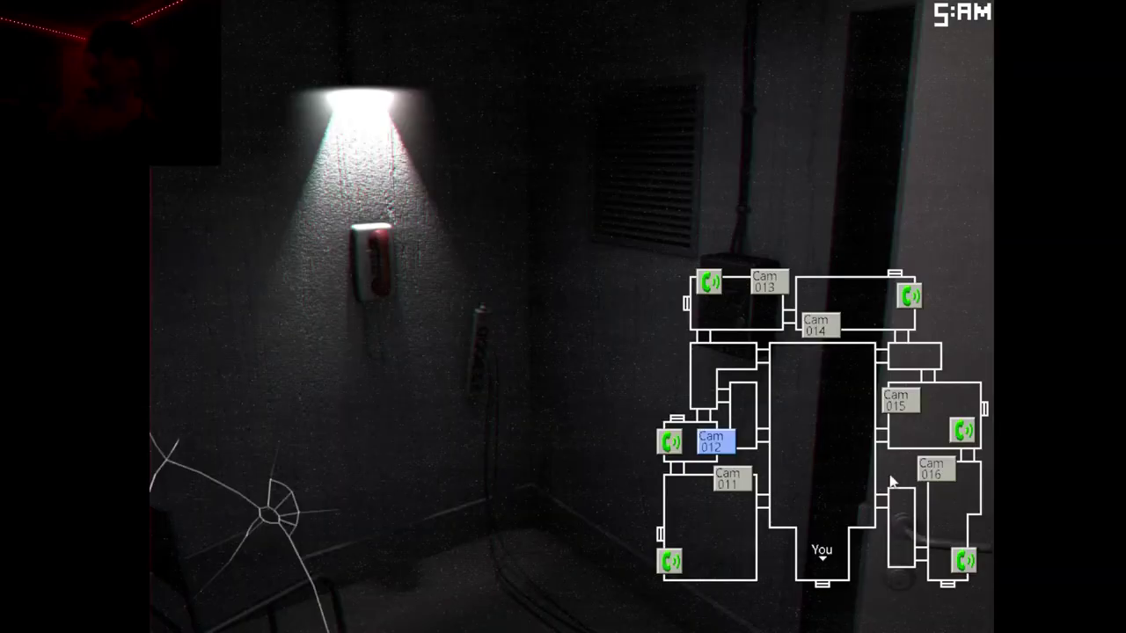
{"action": "left_click", "coordinate": [934, 469]}
{"action": "left_click", "coordinate": [900, 401]}
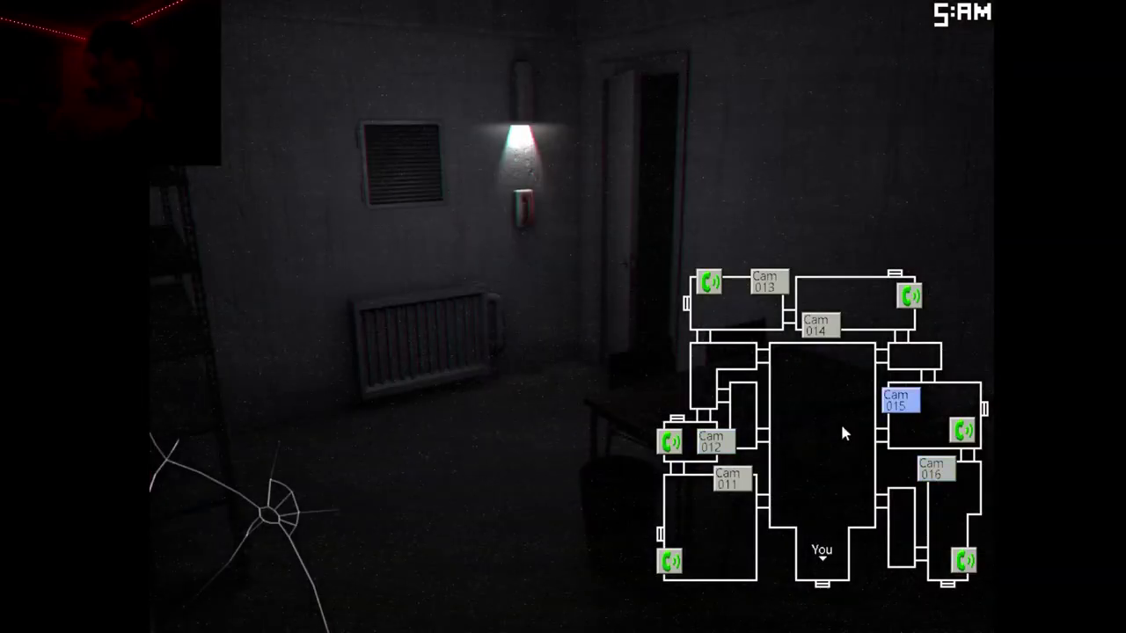
{"action": "key", "text": "space"}
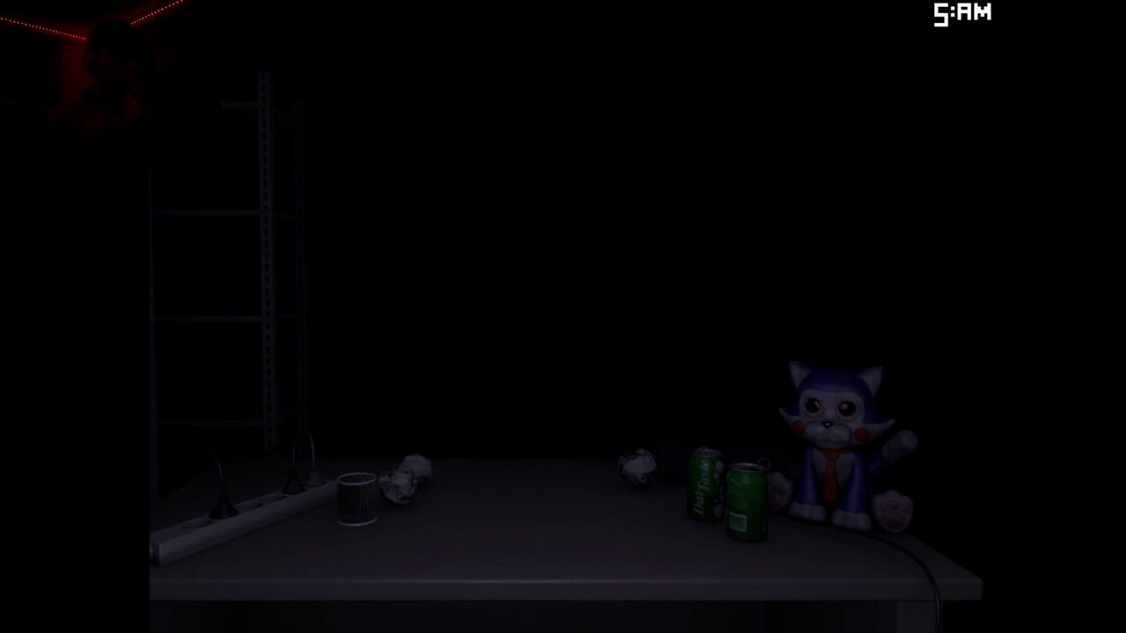
{"action": "key", "text": "space"}
{"action": "left_click", "coordinate": [816, 325]}
{"action": "left_click", "coordinate": [764, 281]}
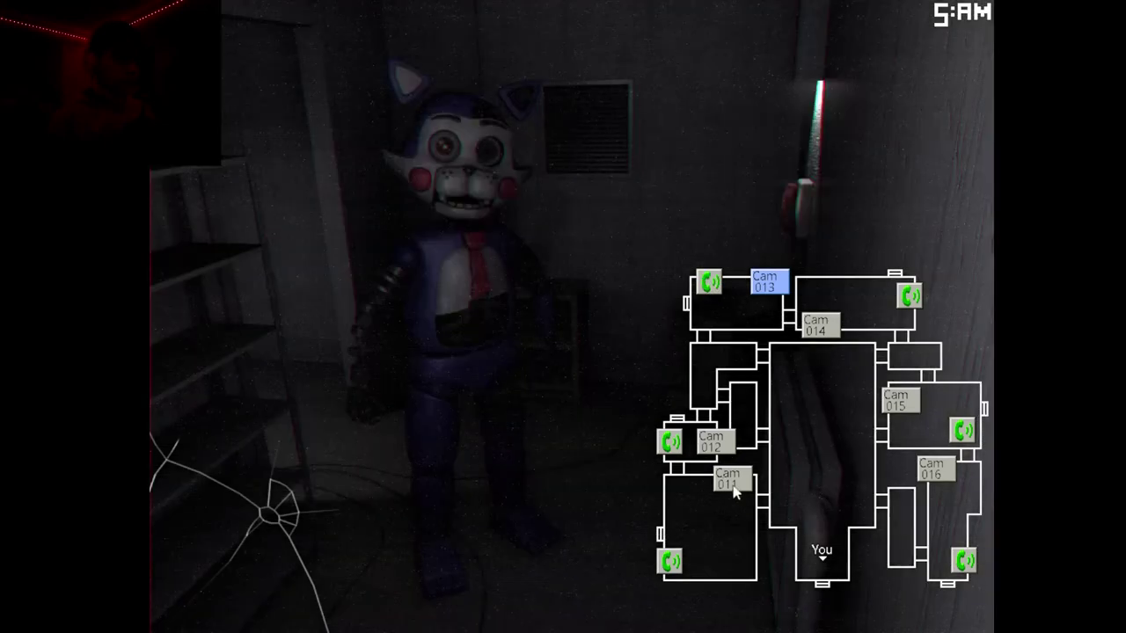
- Check Cams 011 and 012, ring Cam 012's phone, then view Cams 015 and 016
{"action": "left_click", "coordinate": [730, 479]}
{"action": "left_click", "coordinate": [710, 444]}
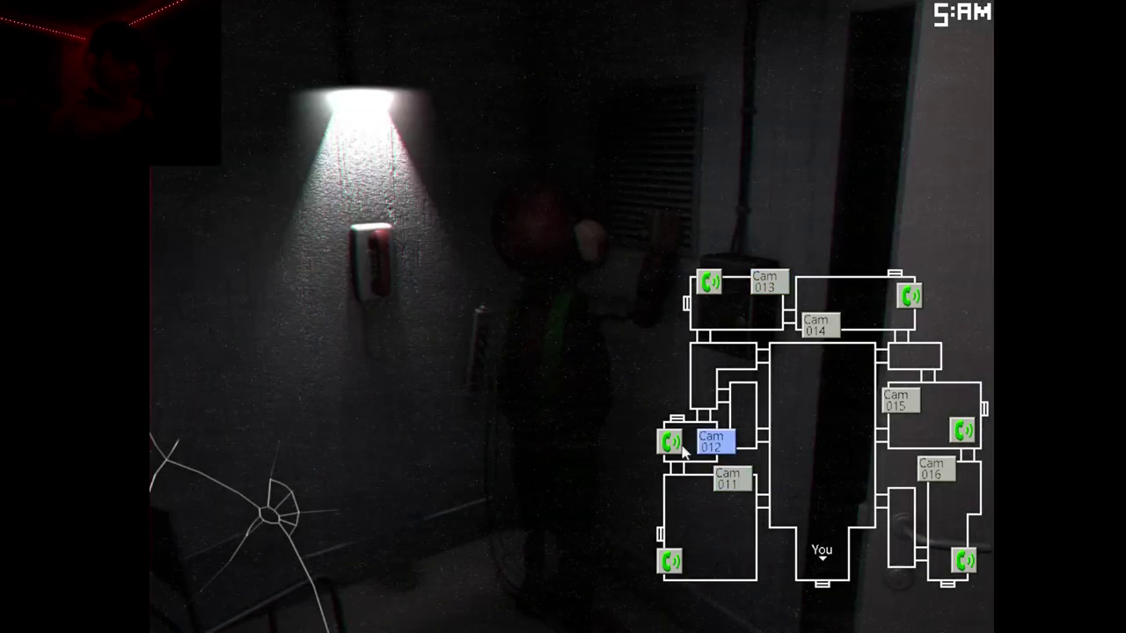
{"action": "left_click", "coordinate": [672, 443]}
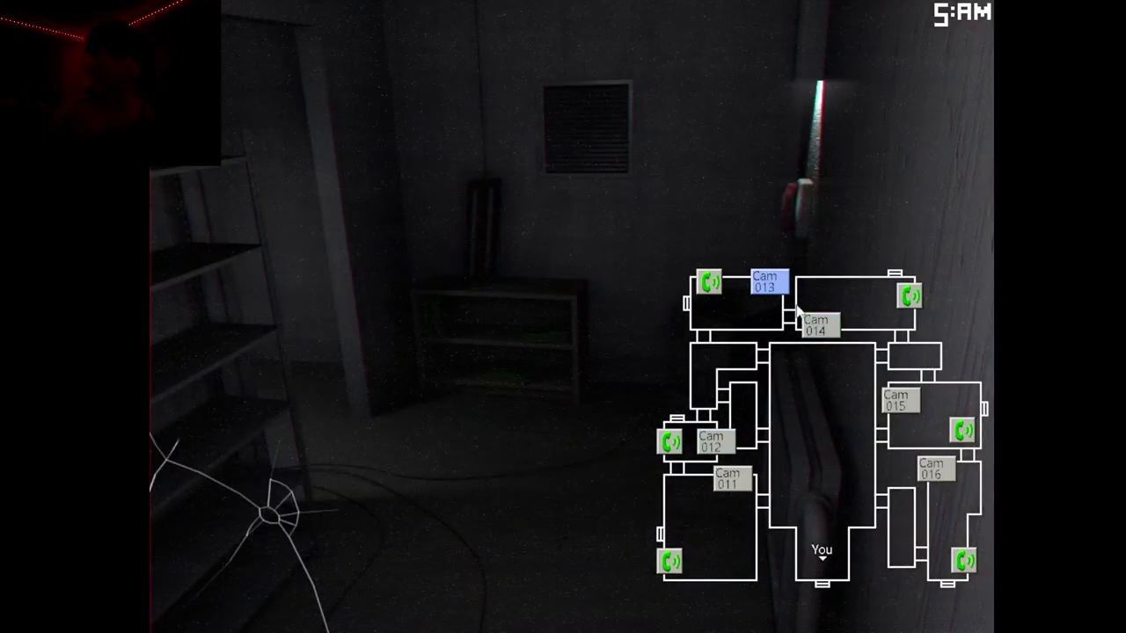
{"action": "left_click", "coordinate": [898, 406]}
{"action": "left_click", "coordinate": [935, 468]}
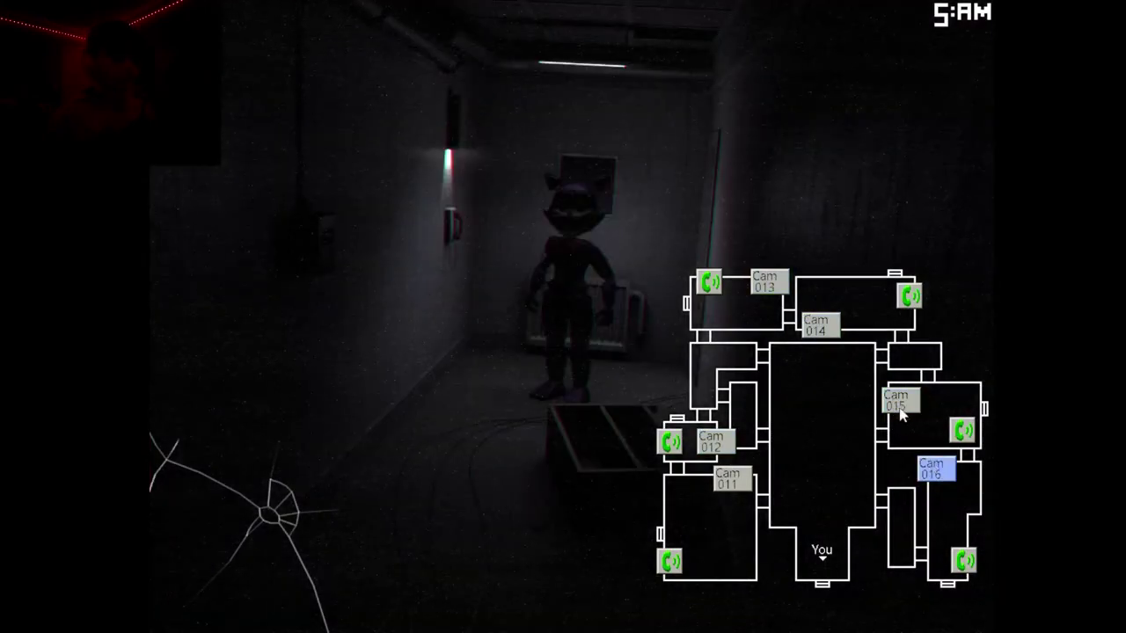
{"action": "left_click", "coordinate": [888, 410]}
- Recheck the Cam 012 feed and the upper Cams 013 and 014
{"action": "left_click", "coordinate": [746, 481]}
{"action": "left_click", "coordinate": [719, 432]}
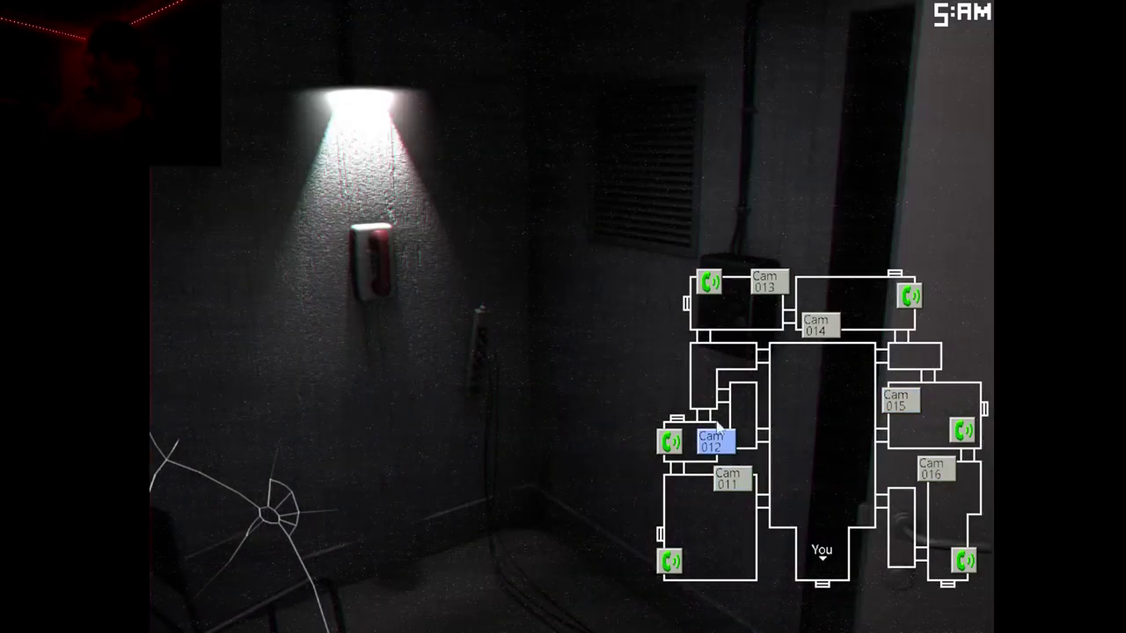
{"action": "left_click", "coordinate": [765, 292]}
{"action": "left_click", "coordinate": [827, 320]}
{"action": "left_click", "coordinate": [772, 287]}
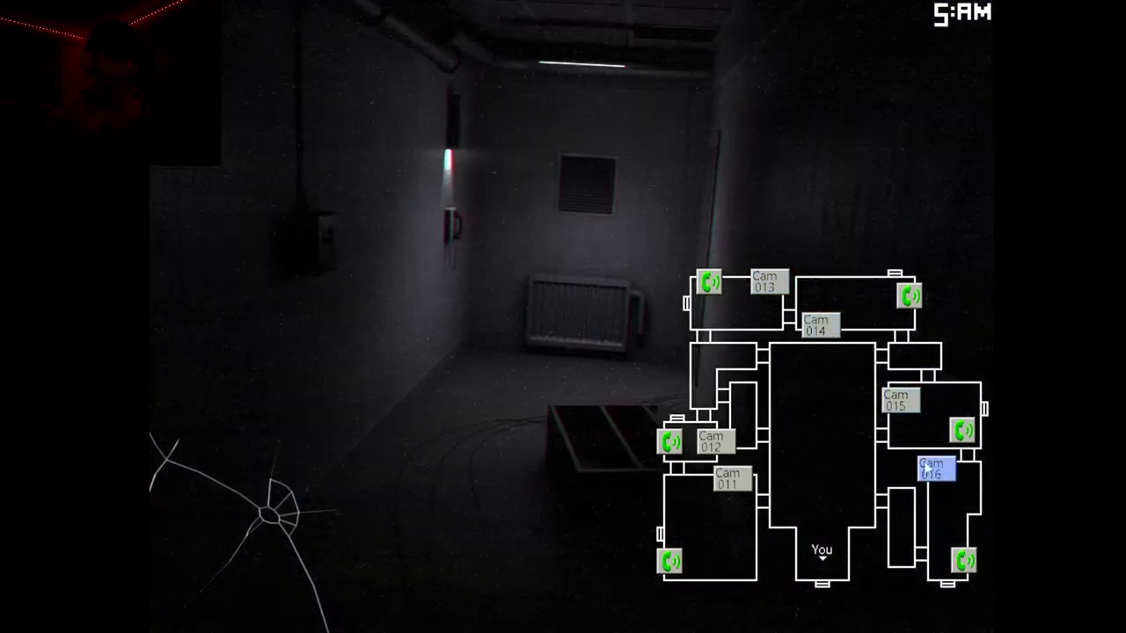
- Cycle from Cam 012 through Cams 014, 013 and 015, ending on Cam 016
{"action": "left_click", "coordinate": [733, 485]}
{"action": "left_click", "coordinate": [715, 446]}
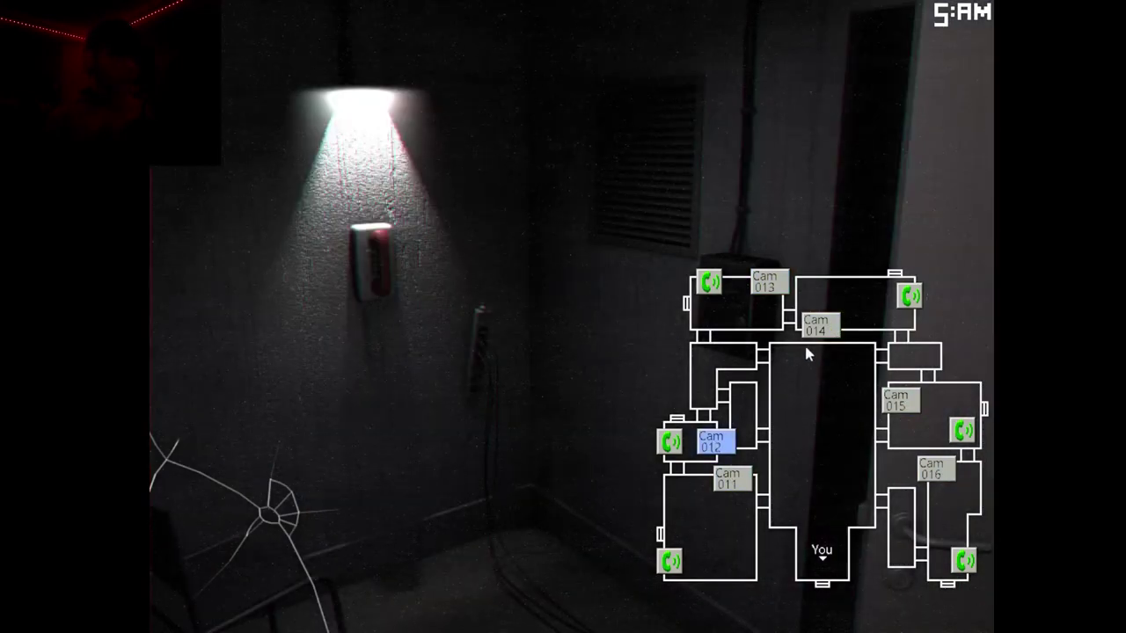
{"action": "left_click", "coordinate": [816, 325]}
{"action": "left_click", "coordinate": [765, 281]}
{"action": "left_click", "coordinate": [901, 400]}
{"action": "left_click", "coordinate": [936, 469]}
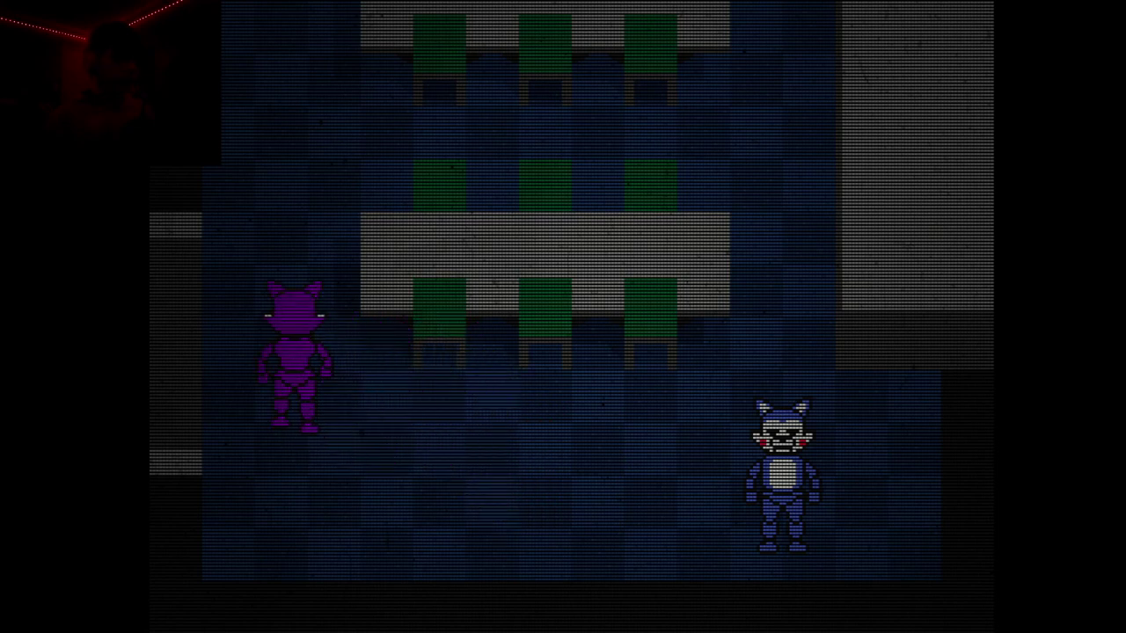
- Walk the purple cat up into the room above, into the left room, then down
{"action": "key", "text": "Up"}
{"action": "key", "text": "Left"}
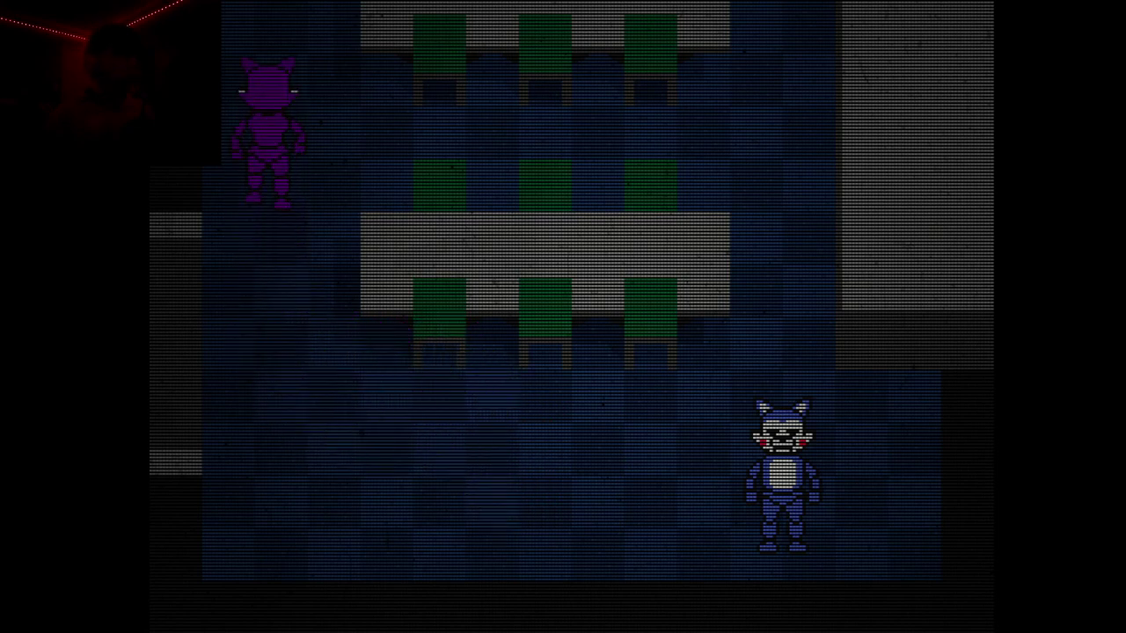
{"action": "key", "text": "Up"}
{"action": "key", "text": "Left"}
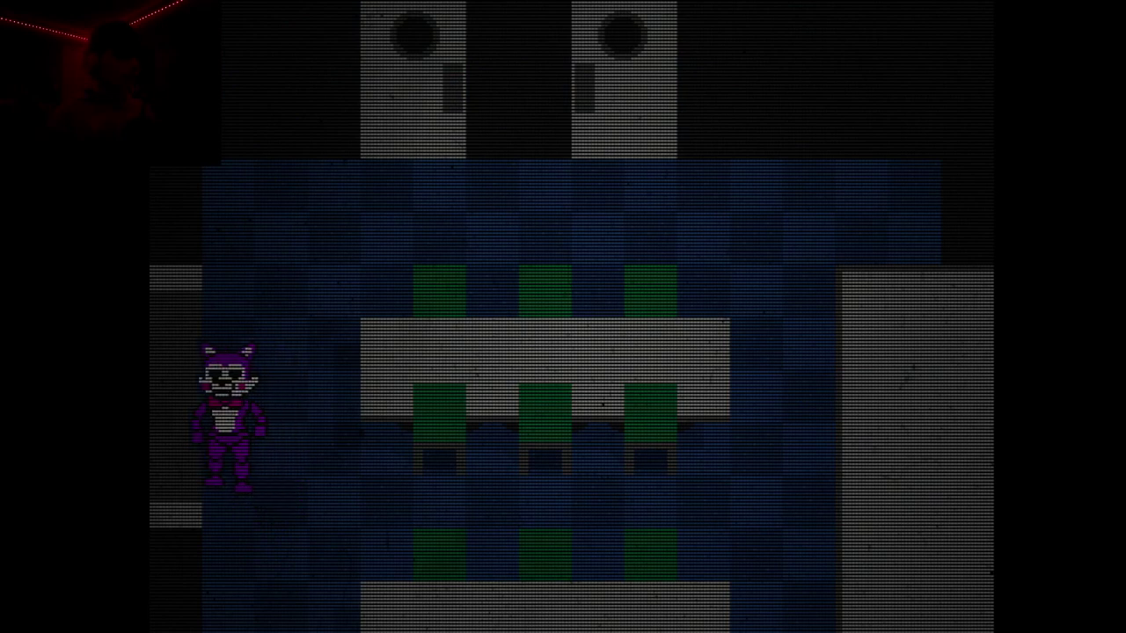
{"action": "key", "text": "Right"}
{"action": "key", "text": "Down"}
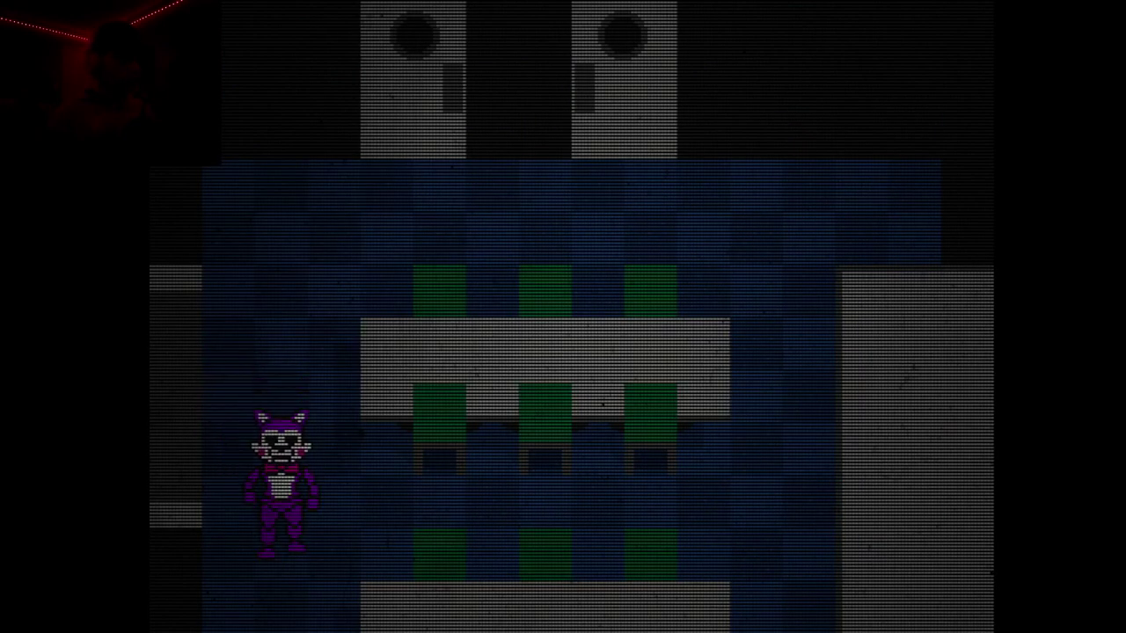
{"action": "key", "text": "Left"}
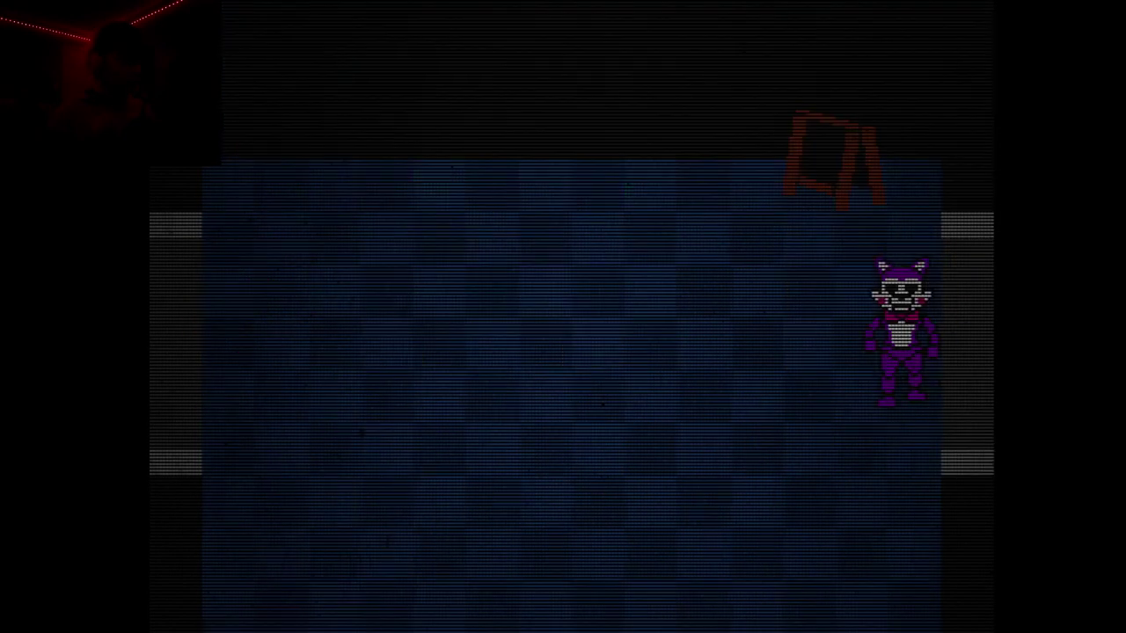
{"action": "key", "text": "Down"}
{"action": "key", "text": "Down"}
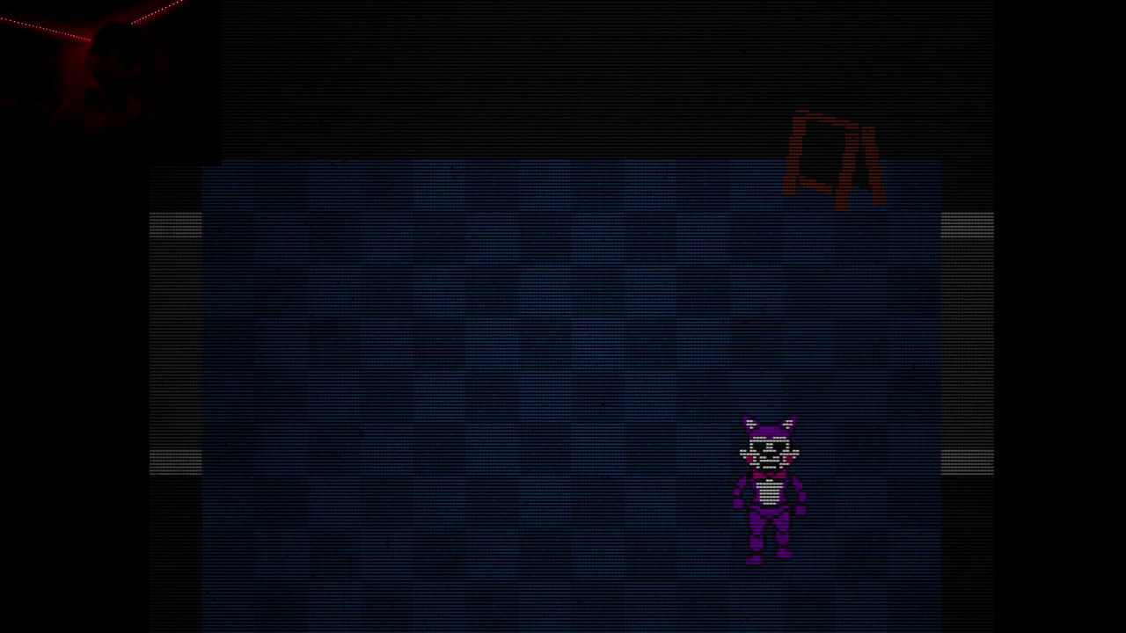
- Walk the cat right and down through the next rooms, then across the office floor
{"action": "key", "text": "Right"}
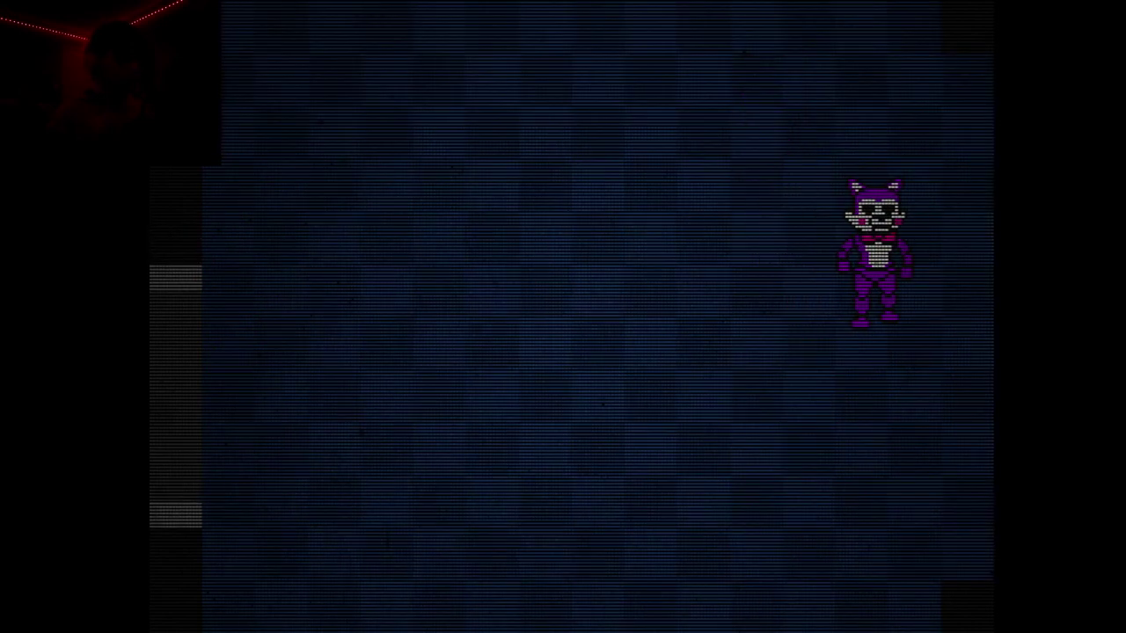
{"action": "key", "text": "Down"}
{"action": "key", "text": "Down"}
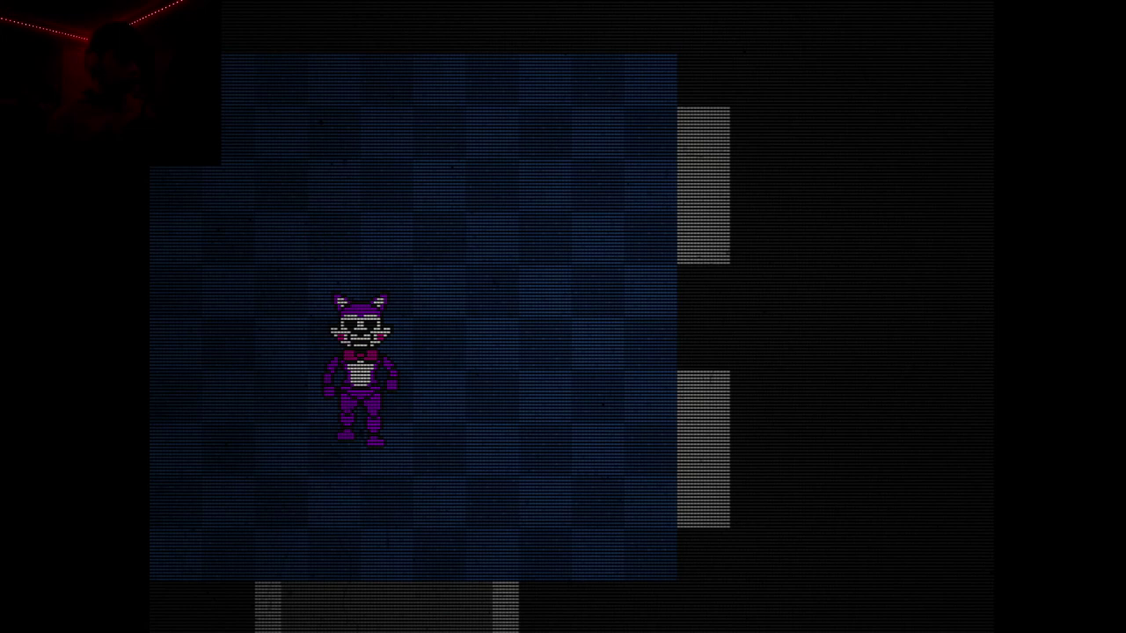
{"action": "key", "text": "Down"}
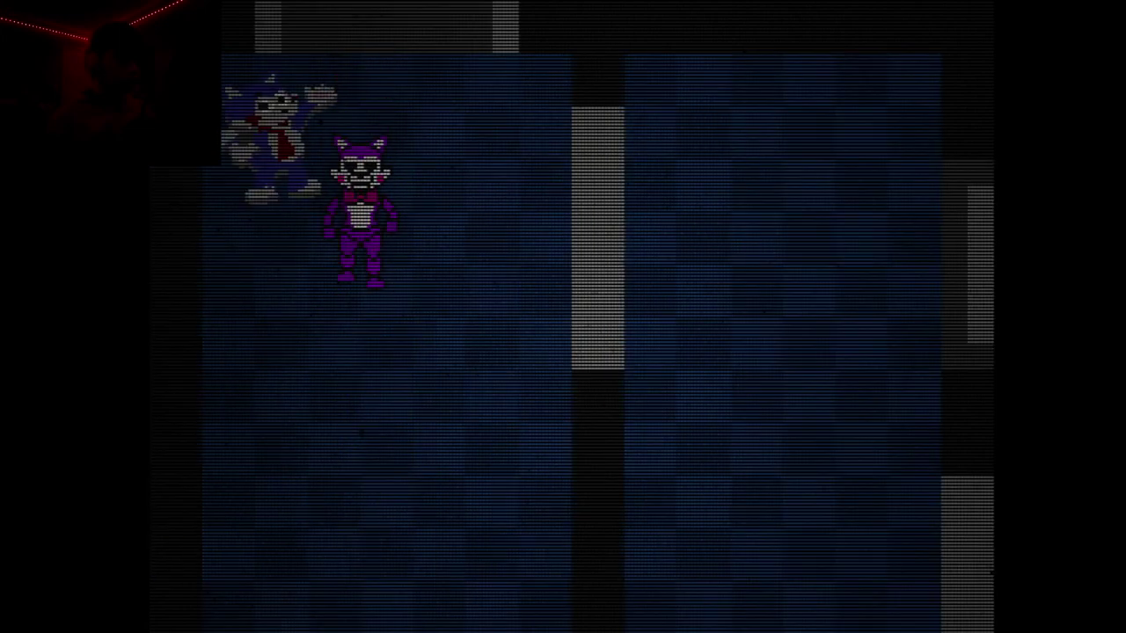
{"action": "key", "text": "Down"}
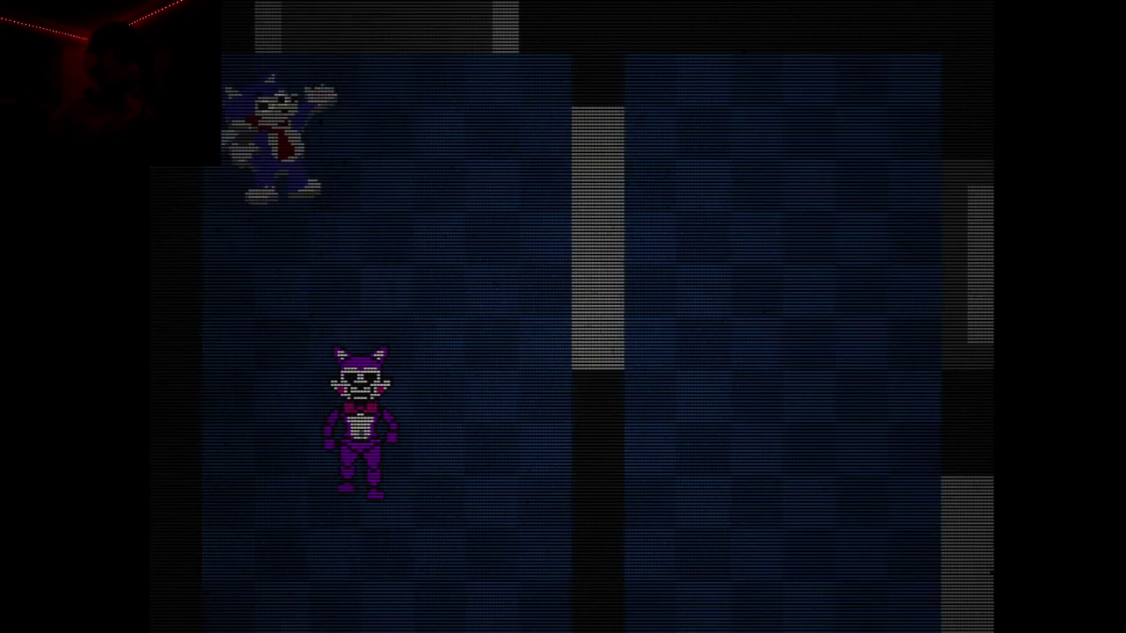
{"action": "key", "text": "Left"}
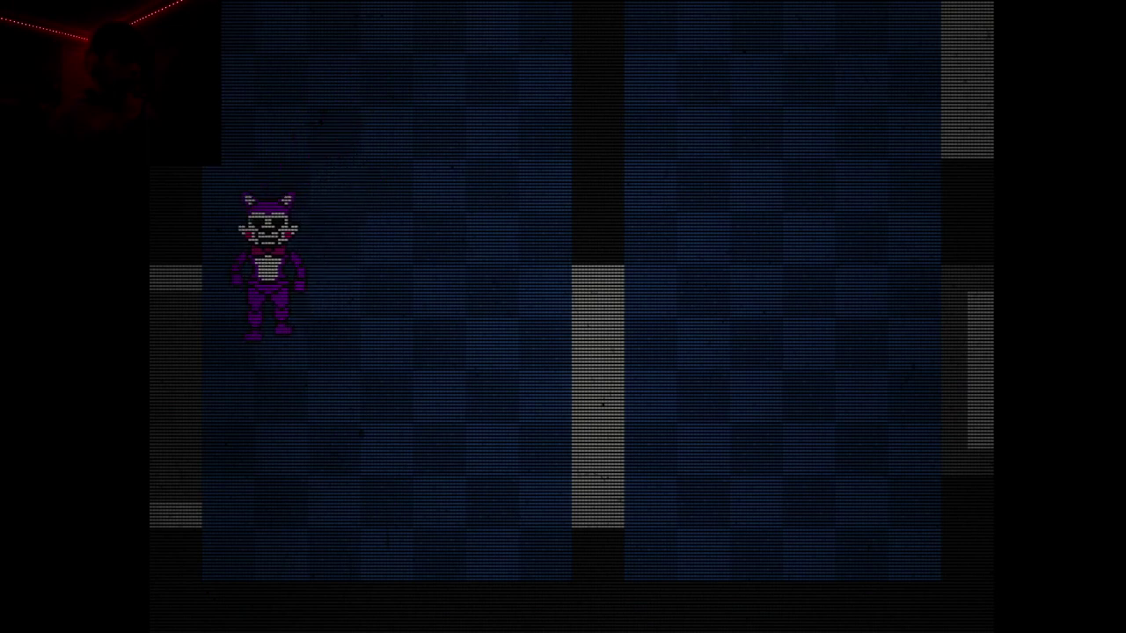
{"action": "key", "text": "Left"}
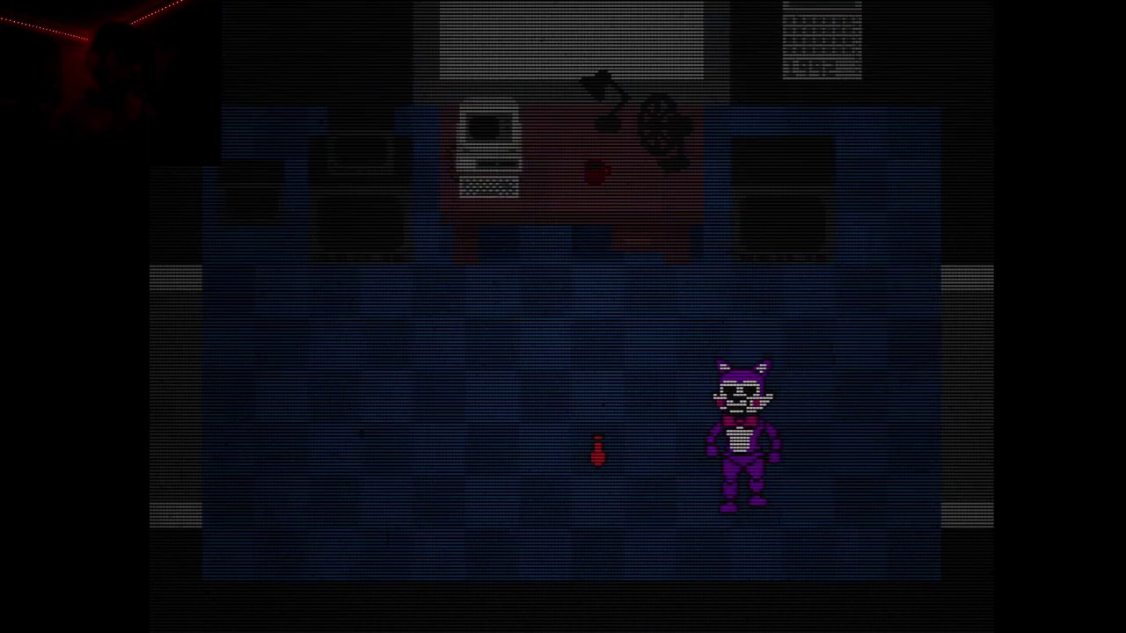
{"action": "key", "text": "Right"}
{"action": "key", "text": "Up"}
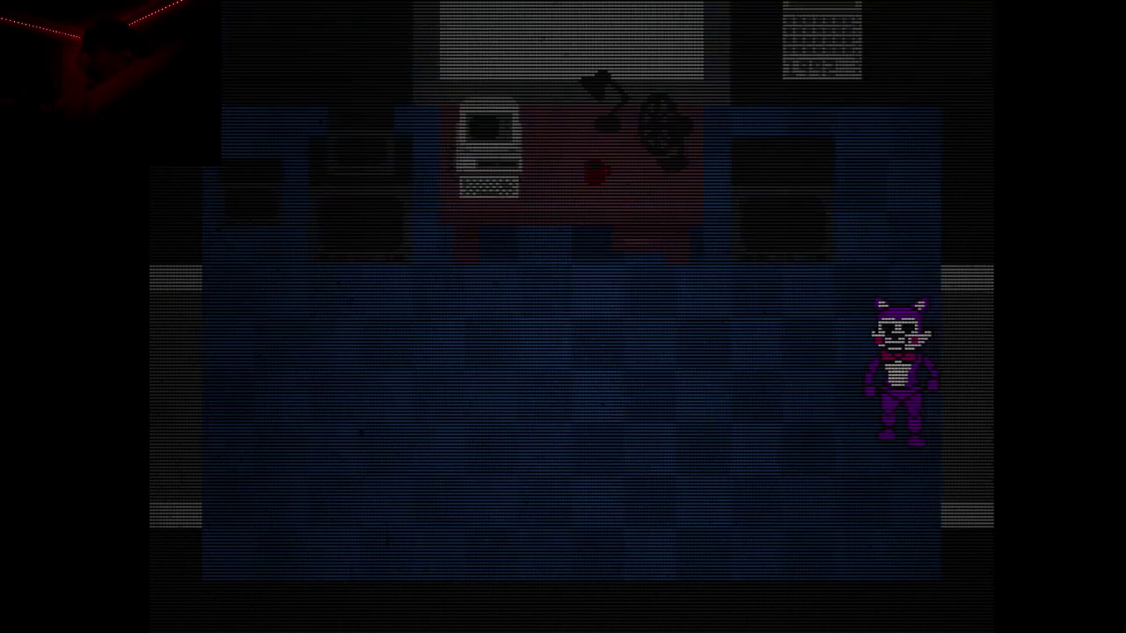
- Take the cat through the office's right doorway and up the long room to the blue figure
{"action": "key", "text": "Right"}
{"action": "key", "text": "Up"}
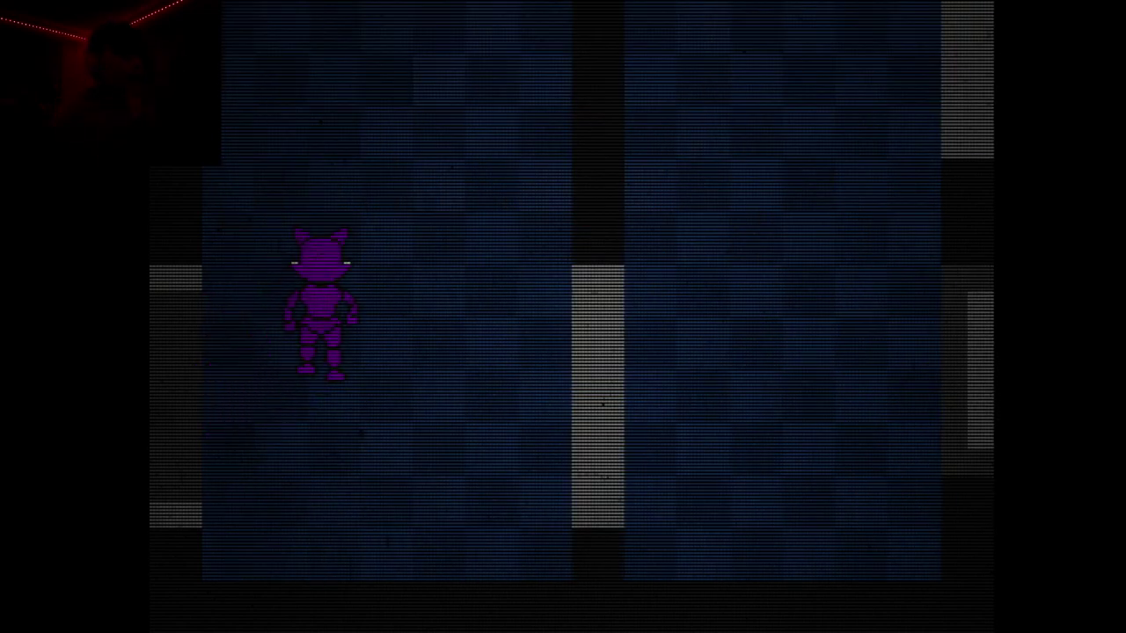
{"action": "key", "text": "Up"}
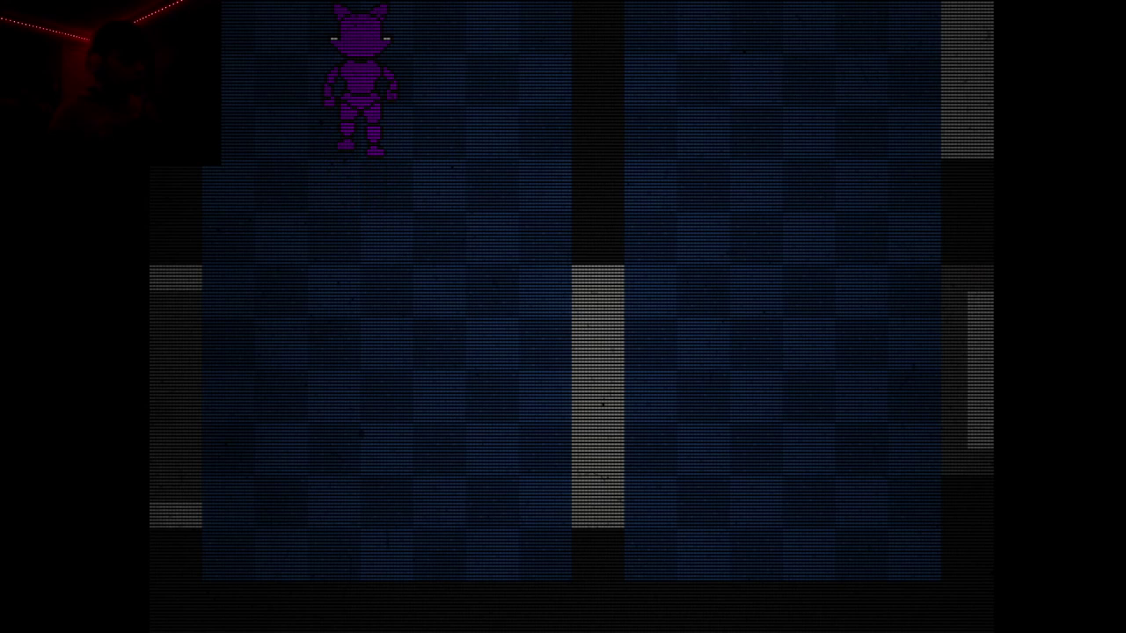
{"action": "key", "text": "Up"}
{"action": "key", "text": "Up"}
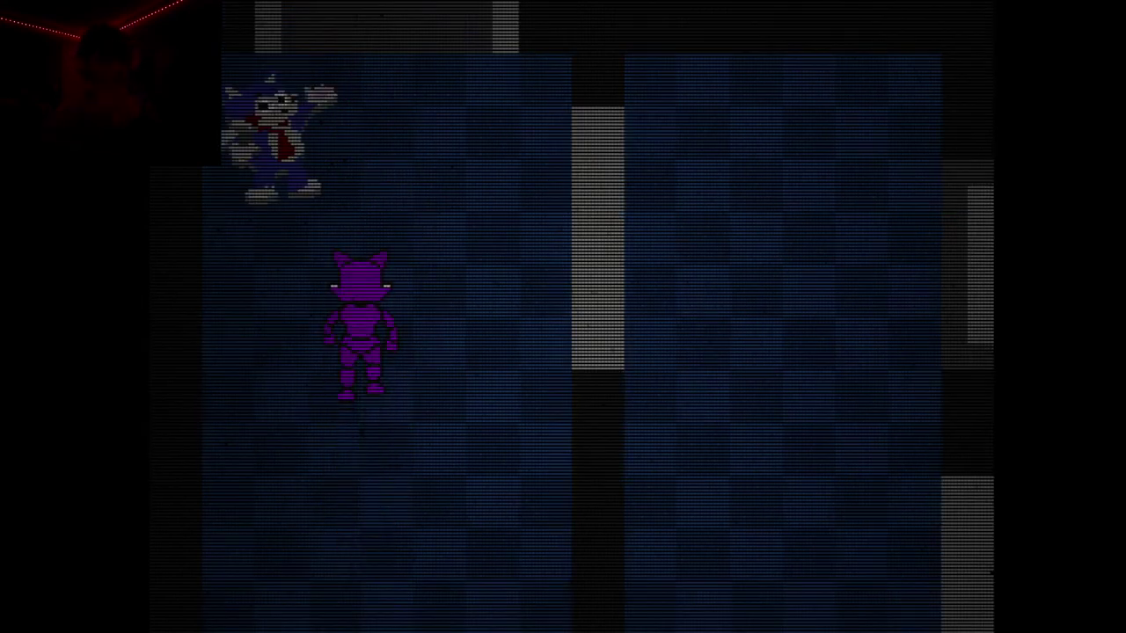
{"action": "key", "text": "Right"}
{"action": "key", "text": "Up"}
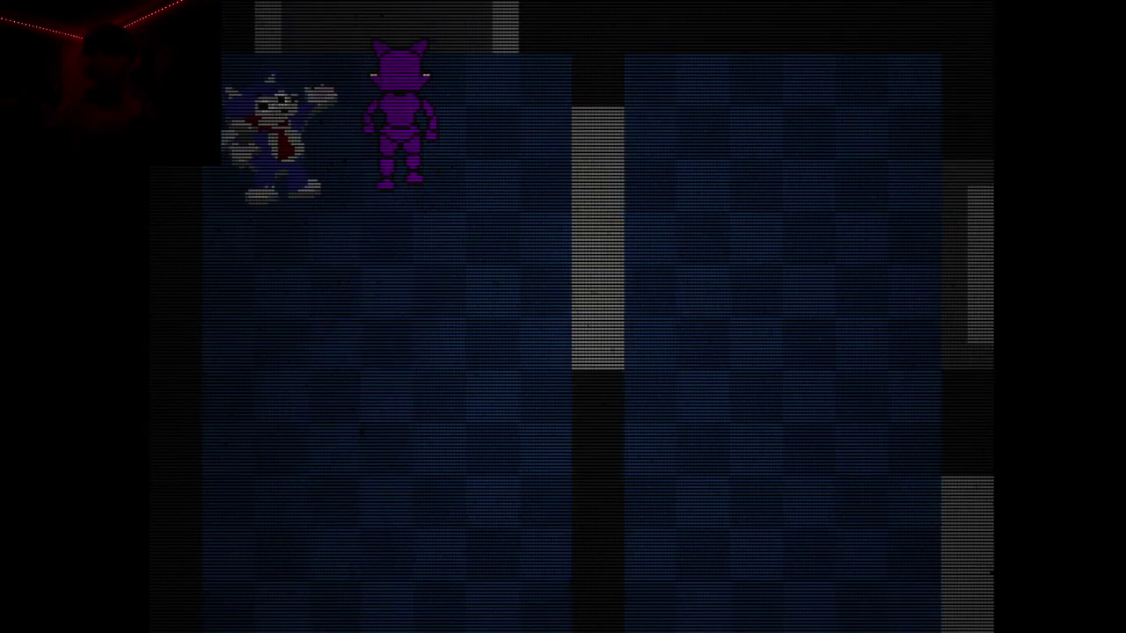
- Walk the cat up and left through the upper rooms, then right into the dining room
{"action": "key", "text": "Up"}
{"action": "key", "text": "Up"}
{"action": "key", "text": "Left"}
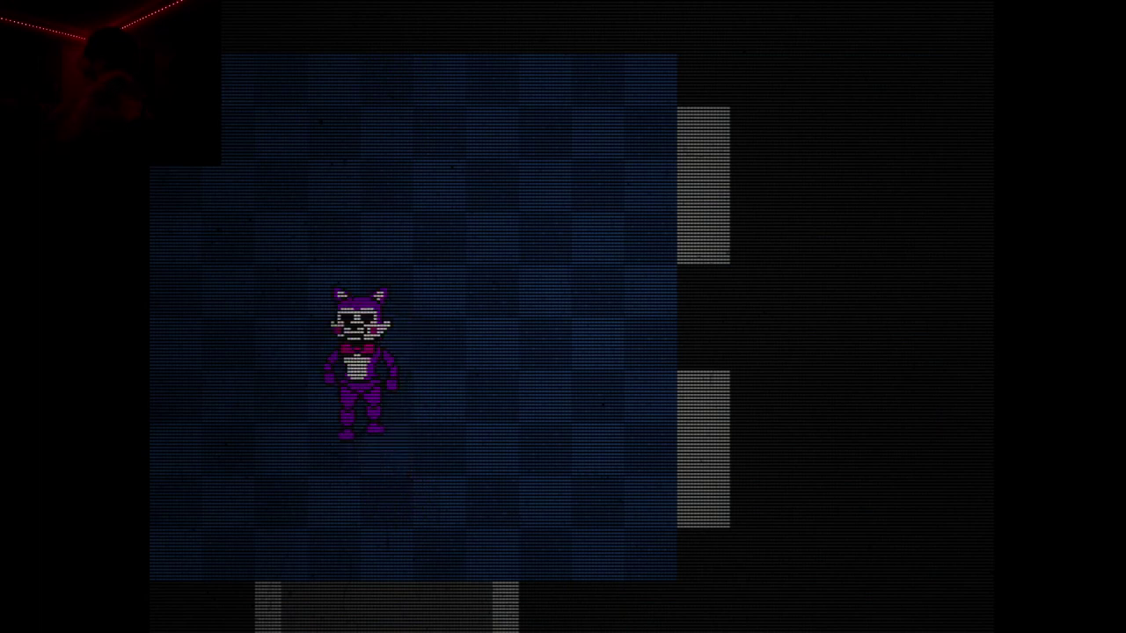
{"action": "key", "text": "Left"}
{"action": "key", "text": "Left"}
{"action": "key", "text": "Left"}
{"action": "key", "text": "Up"}
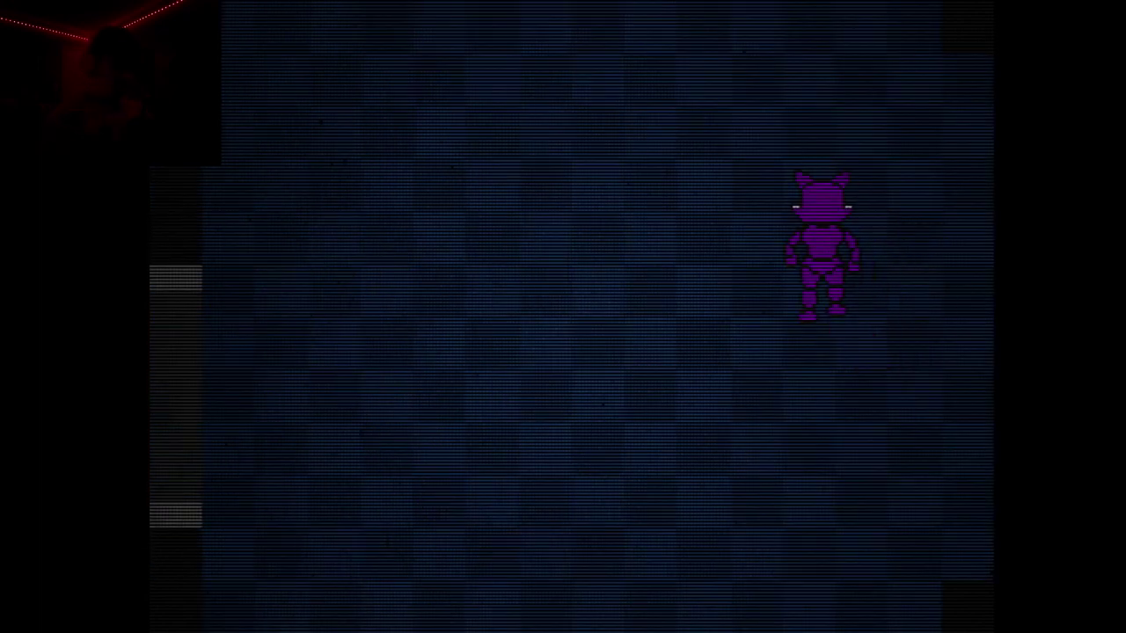
{"action": "key", "text": "Up"}
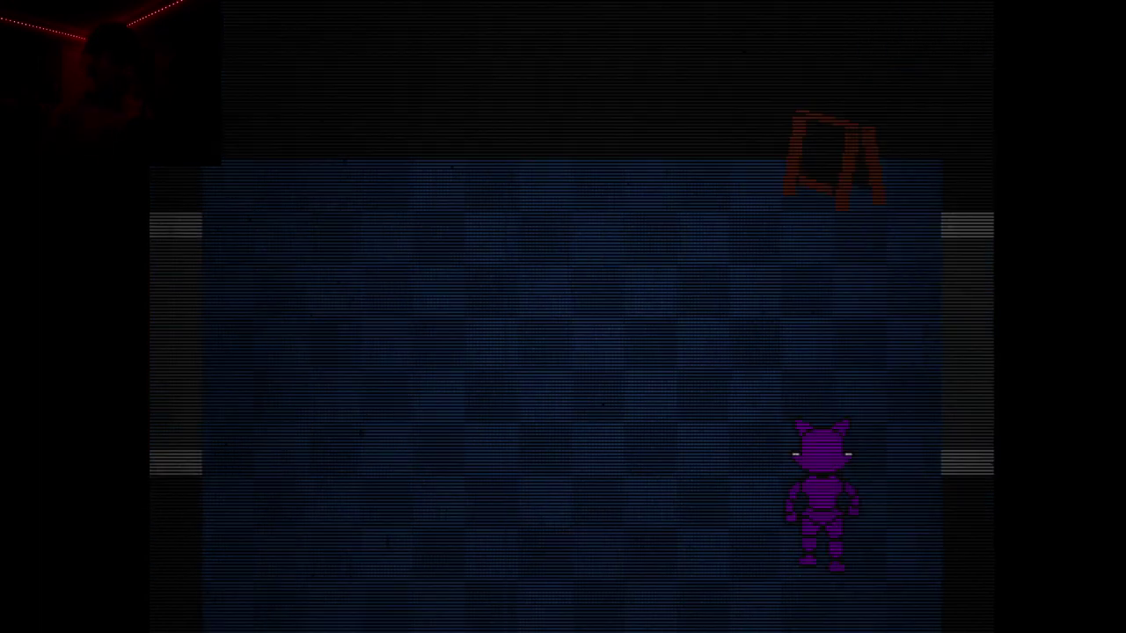
{"action": "key", "text": "Up"}
{"action": "key", "text": "Right"}
{"action": "key", "text": "Right"}
{"action": "key", "text": "Right"}
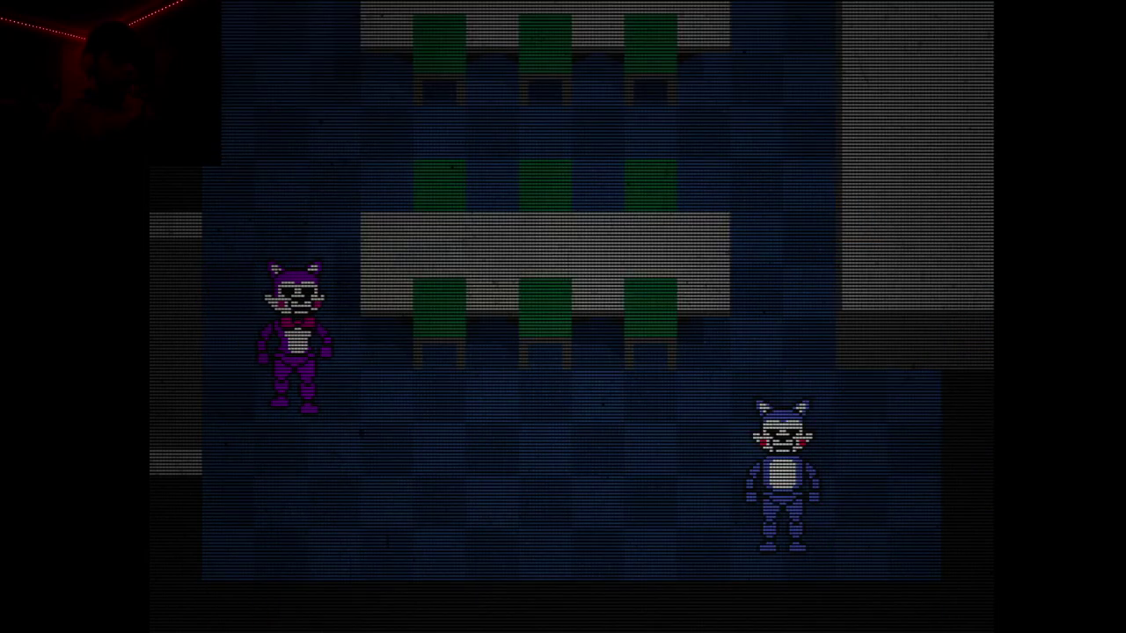
{"action": "key", "text": "Down"}
{"action": "key", "text": "Right"}
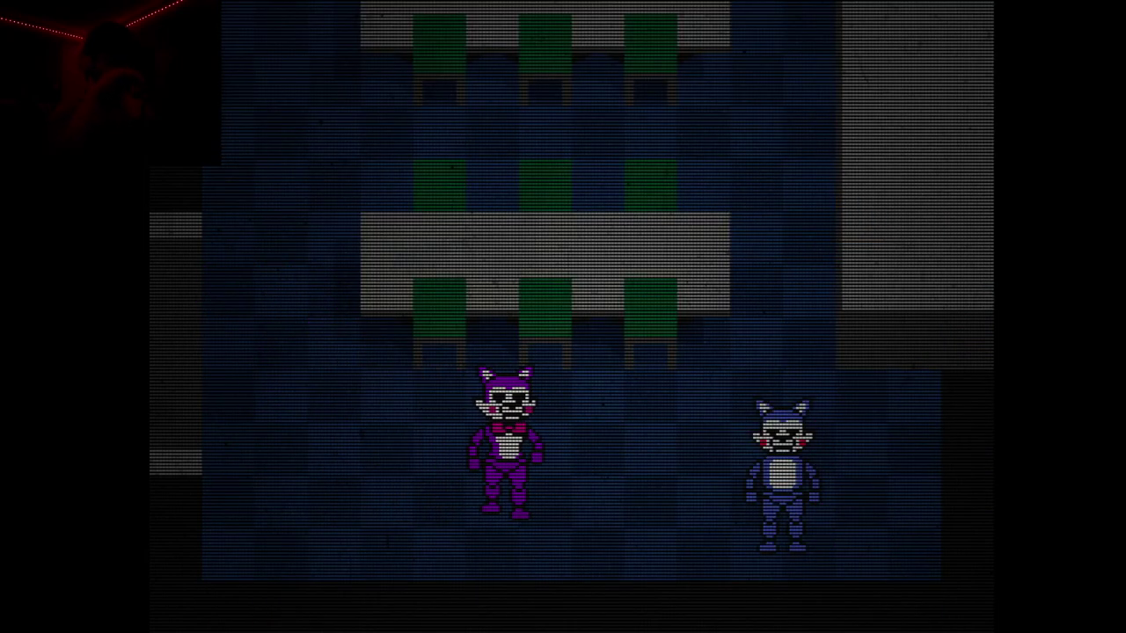
{"action": "key", "text": "Right"}
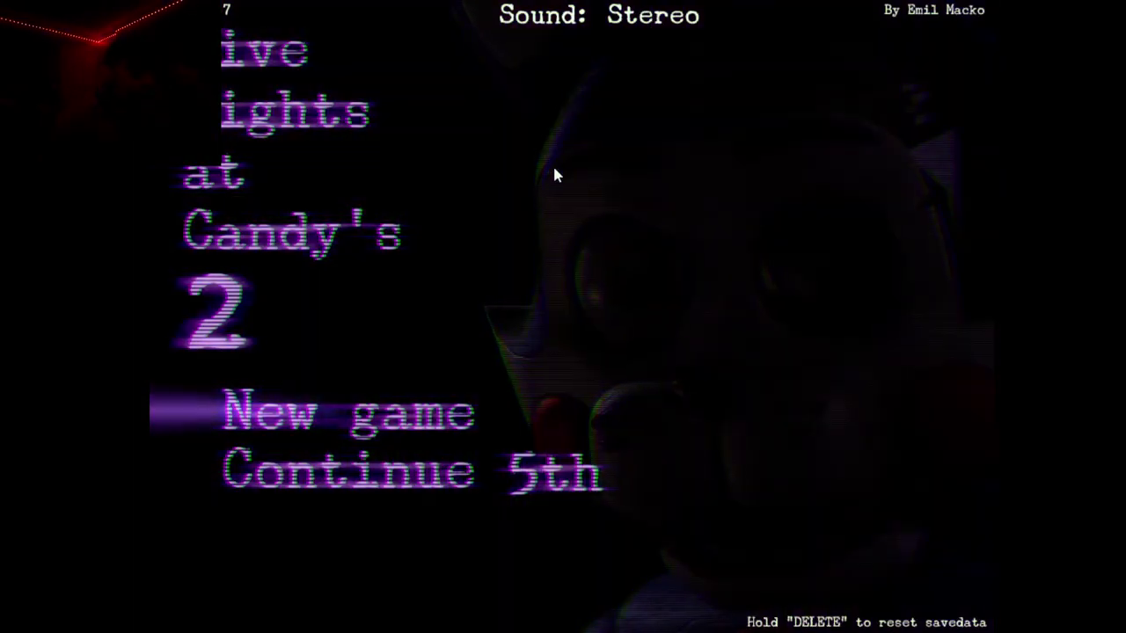
- Change the title screen's Sound option from Stereo to Mono
{"action": "left_click", "coordinate": [579, 21]}
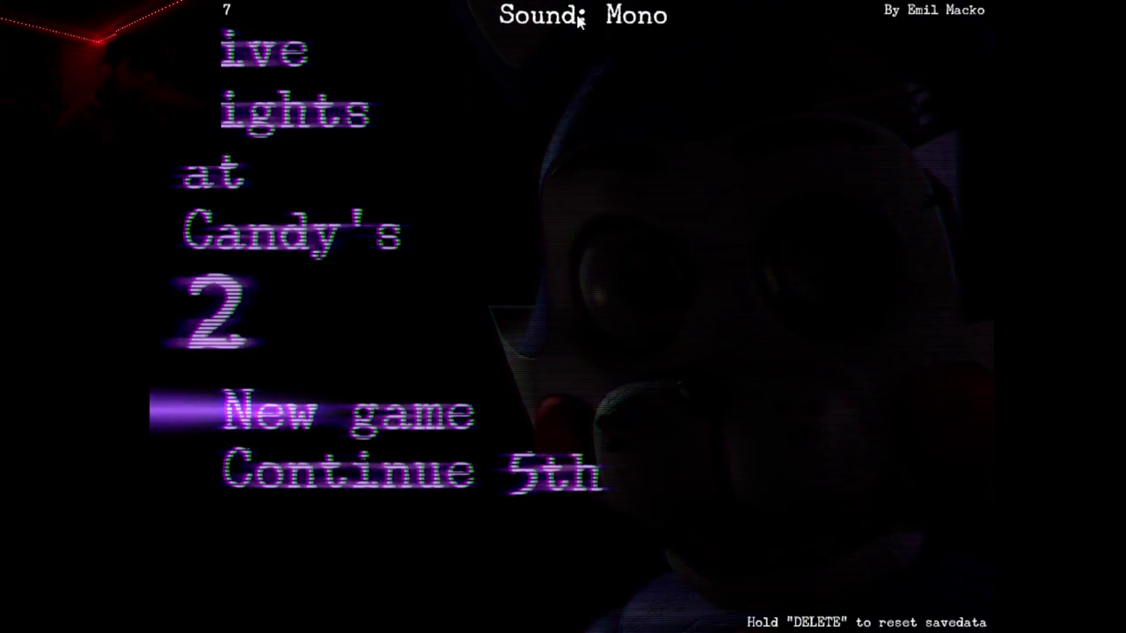
{"action": "left_click", "coordinate": [579, 21]}
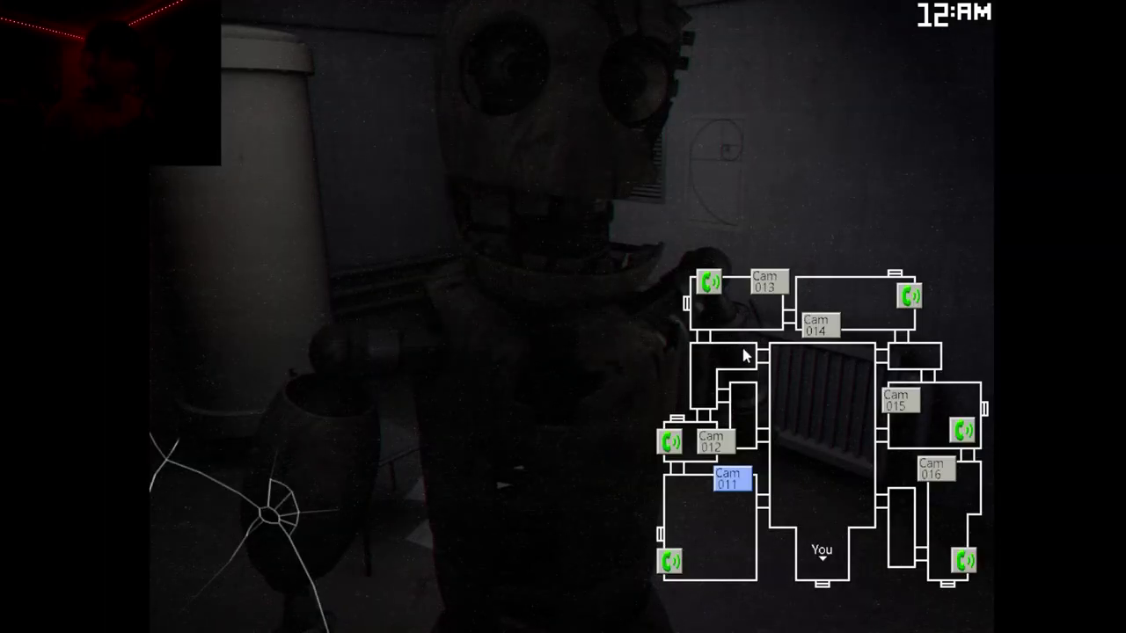
- Flip through Cam 011, 012, 013 and the right-side rooms, pausing on Cam 015
{"action": "left_click", "coordinate": [727, 437]}
{"action": "left_click", "coordinate": [728, 482]}
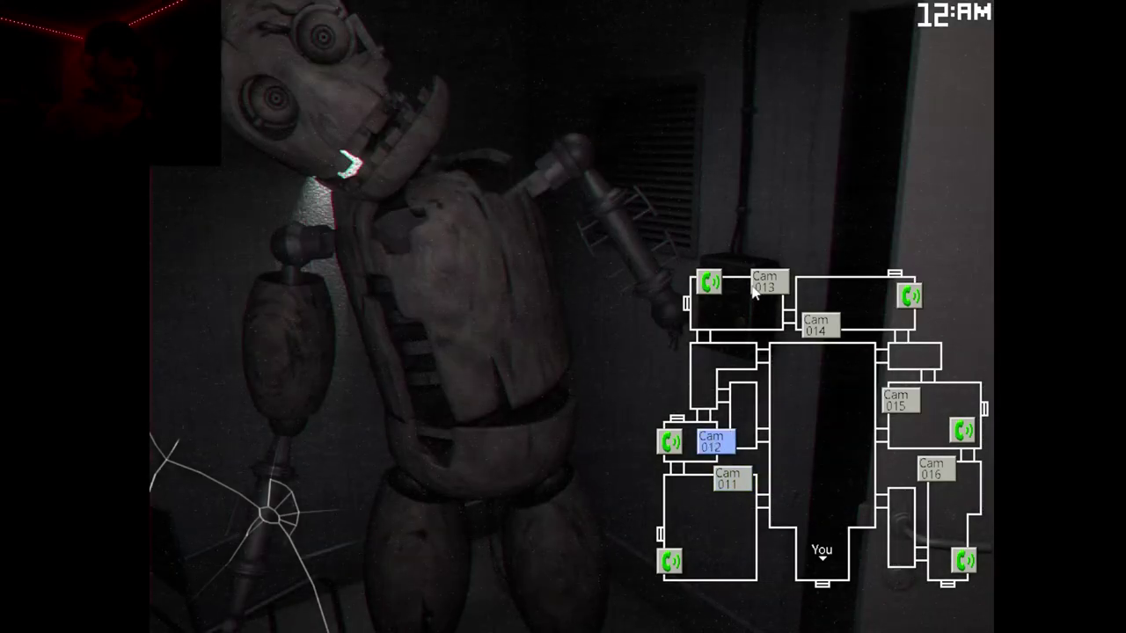
{"action": "left_click", "coordinate": [762, 285]}
{"action": "left_click", "coordinate": [827, 322]}
{"action": "left_click", "coordinate": [887, 398]}
{"action": "left_click", "coordinate": [933, 471]}
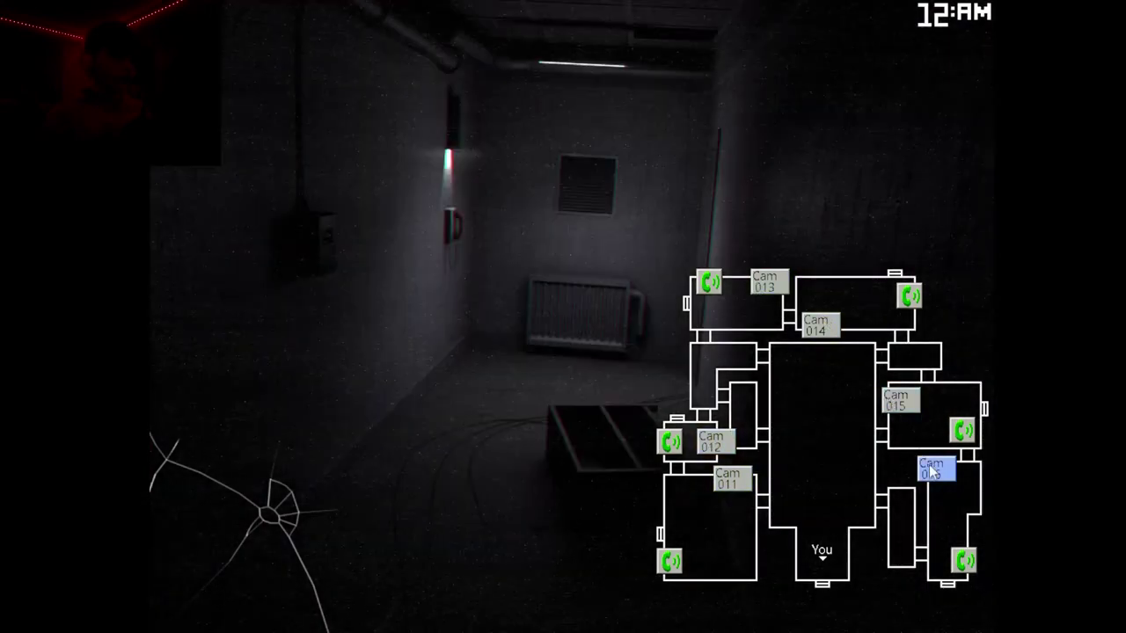
{"action": "left_click", "coordinate": [906, 407]}
{"action": "left_click", "coordinate": [730, 479]}
{"action": "left_click", "coordinate": [718, 439]}
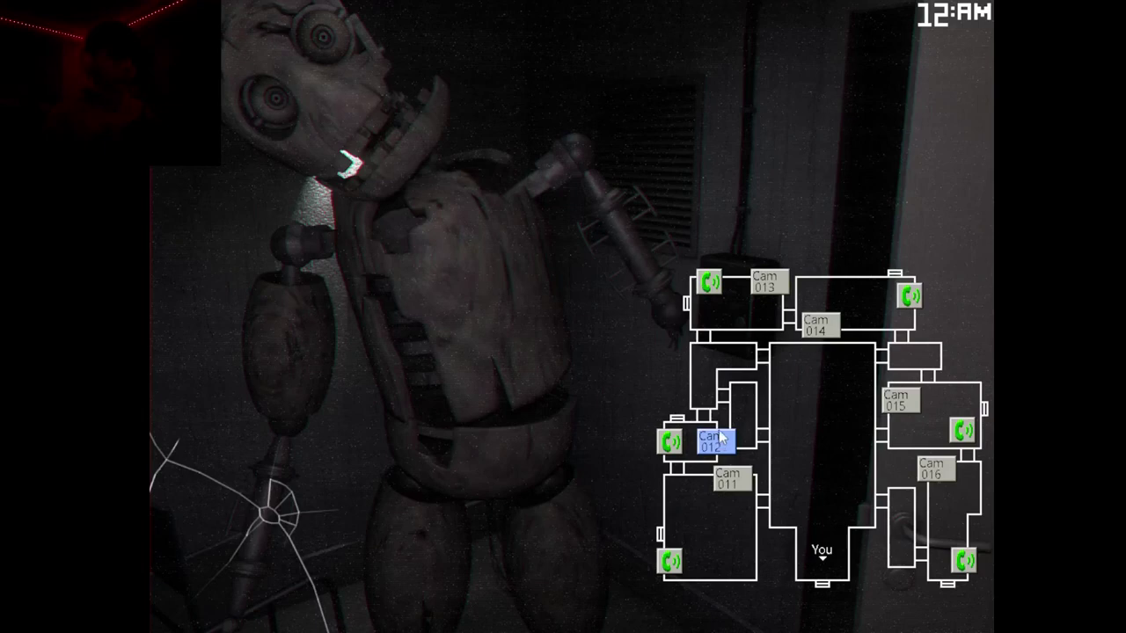
- Step through Cam 013 to Cam 016, glance at the left rooms, then lower the monitor
{"action": "left_click", "coordinate": [765, 284]}
{"action": "left_click", "coordinate": [818, 324]}
{"action": "left_click", "coordinate": [902, 403]}
{"action": "left_click", "coordinate": [932, 468]}
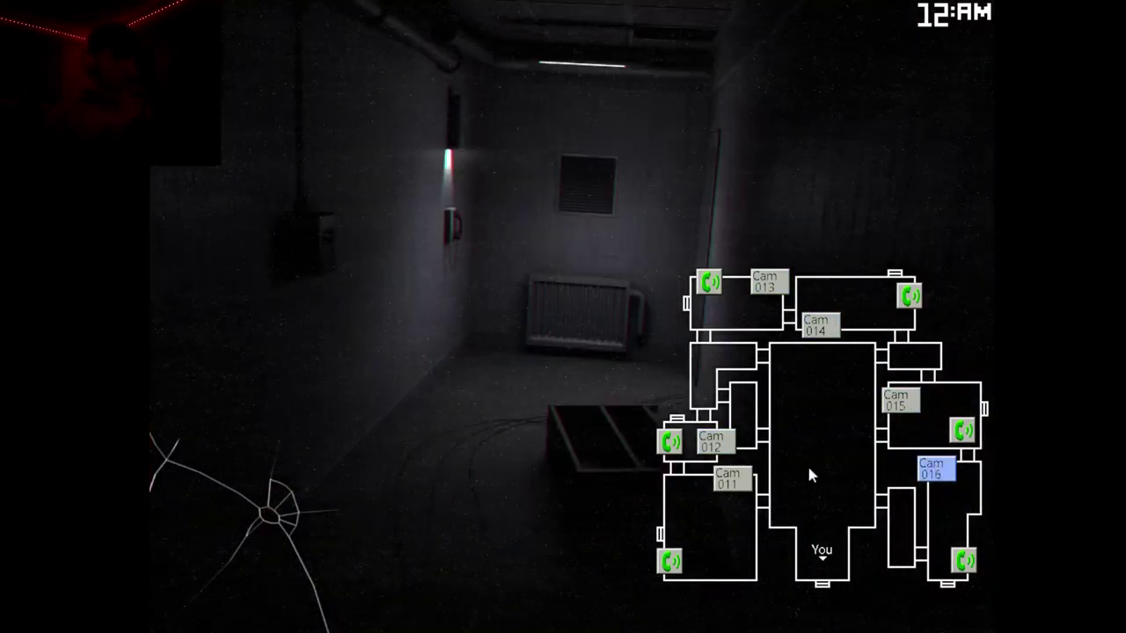
{"action": "left_click", "coordinate": [726, 479]}
{"action": "left_click", "coordinate": [714, 441]}
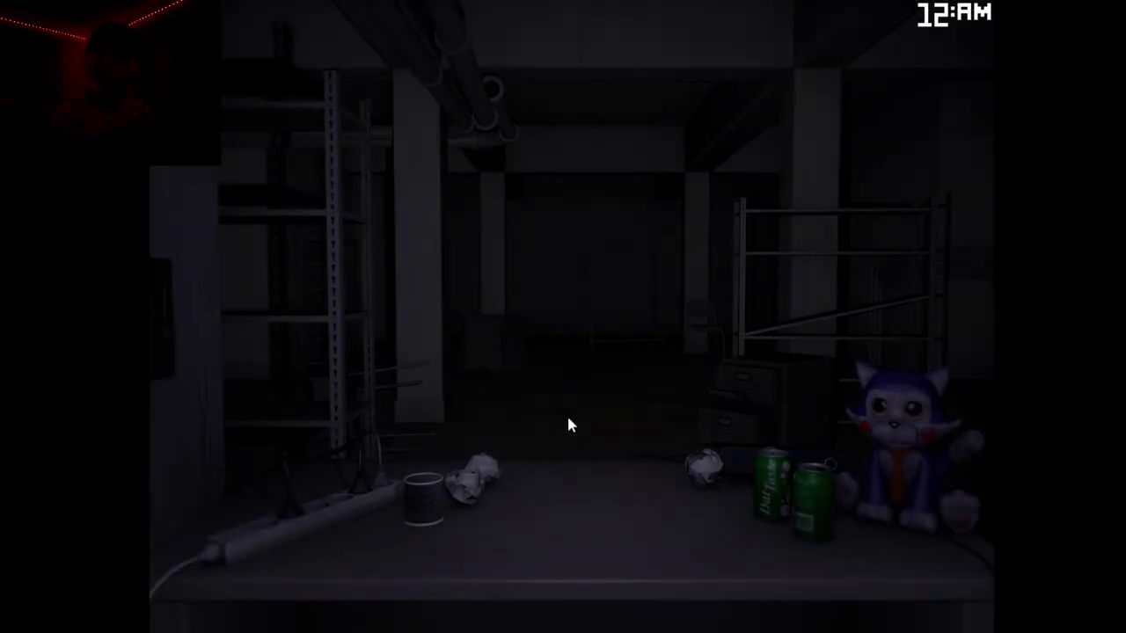
- Recheck Cam 011, 013, 014 and 012, then raise the camera monitor again
{"action": "left_click", "coordinate": [730, 482]}
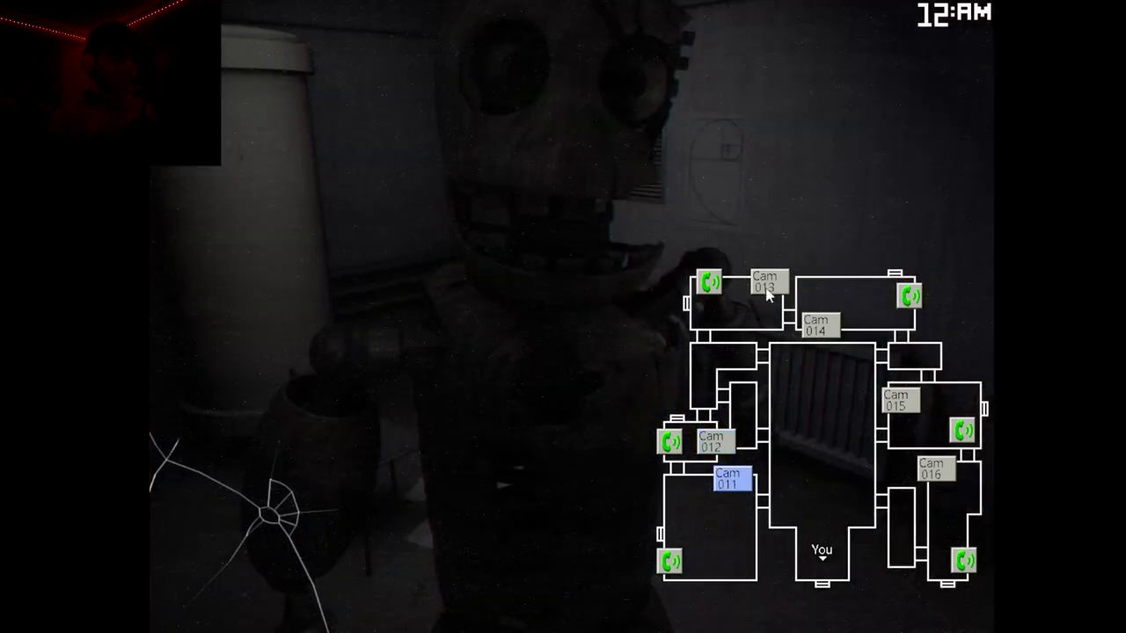
{"action": "left_click", "coordinate": [767, 296]}
{"action": "left_click", "coordinate": [728, 483]}
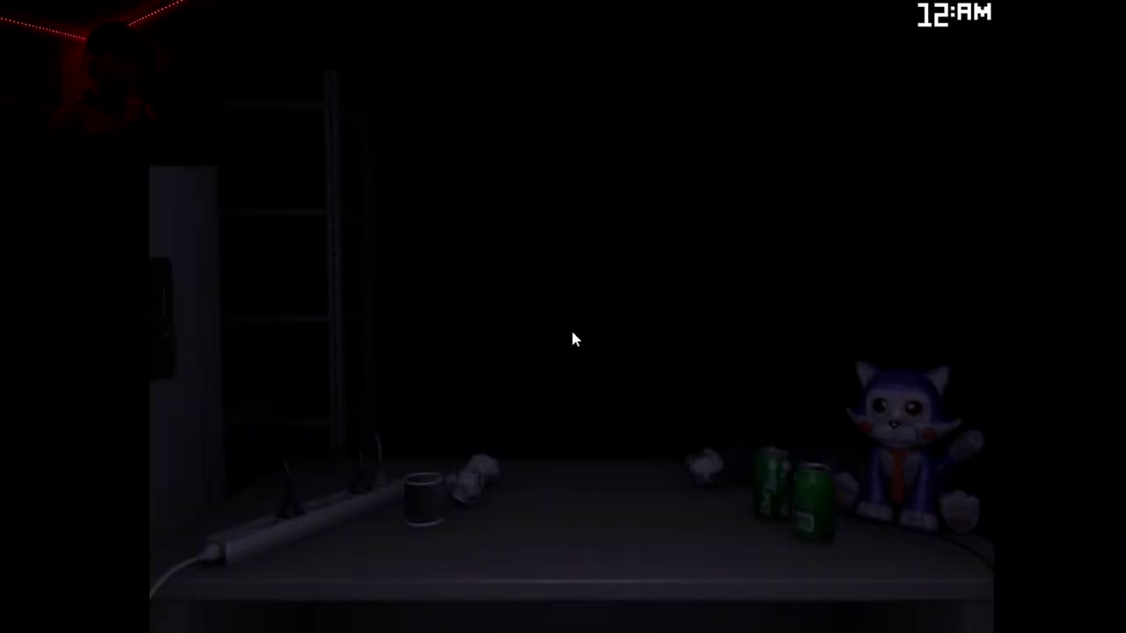
{"action": "left_click", "coordinate": [831, 332]}
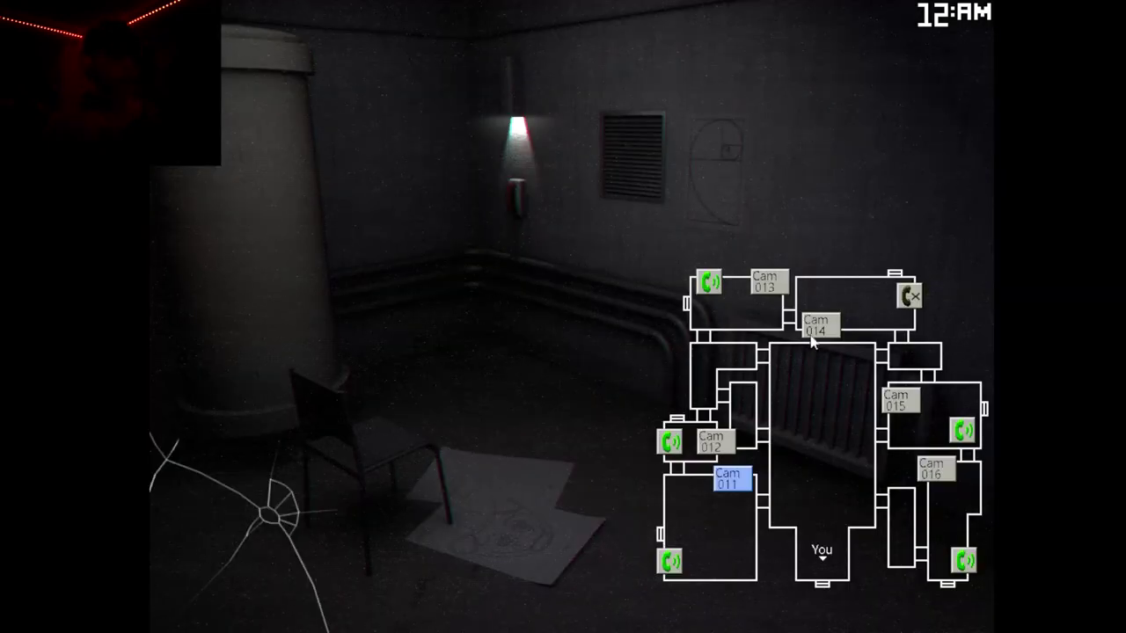
{"action": "left_click", "coordinate": [818, 324]}
{"action": "left_click", "coordinate": [764, 282]}
{"action": "left_click", "coordinate": [712, 443]}
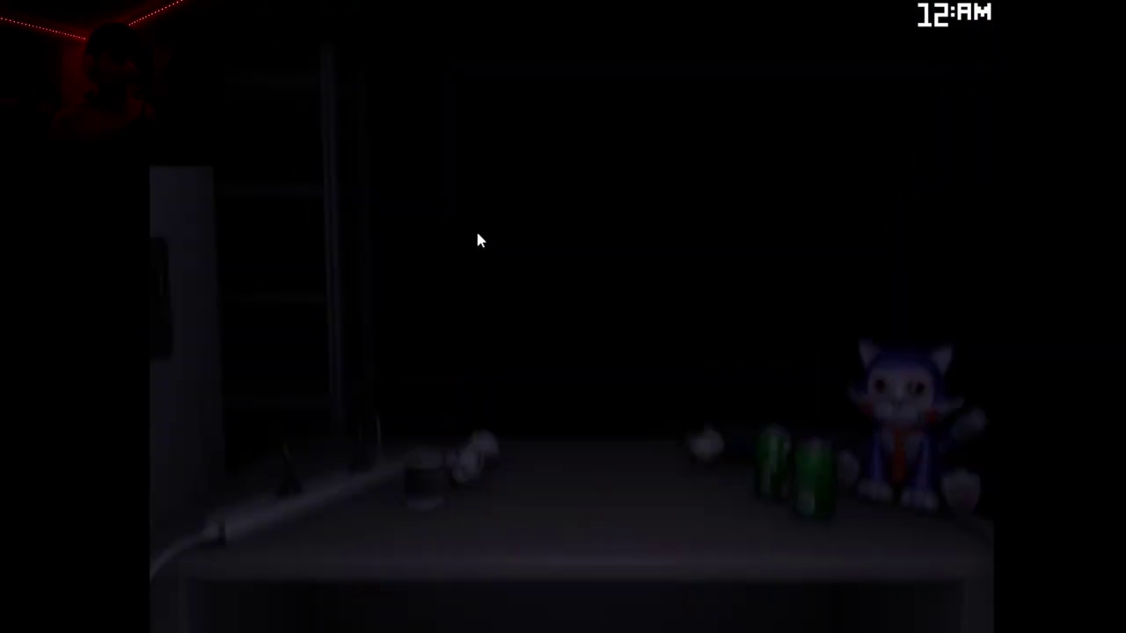
{"action": "key", "text": "ctrl"}
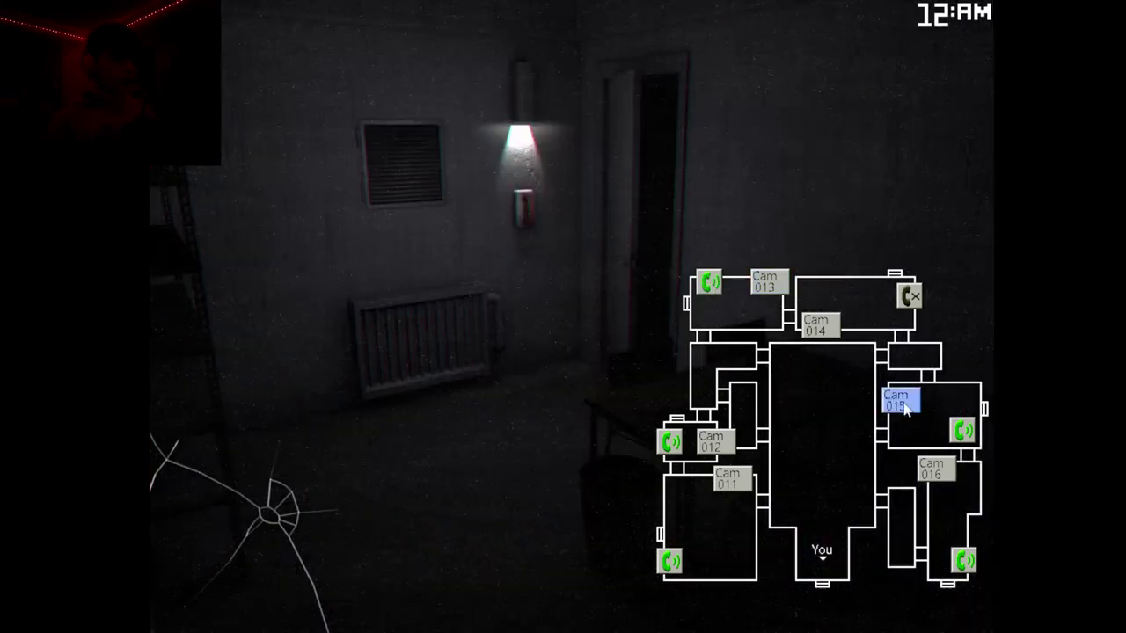
- Scan Cam 015/016 and Cam 011 through 014, then lower and reopen the monitor
{"action": "left_click", "coordinate": [931, 471]}
{"action": "left_click", "coordinate": [730, 480]}
{"action": "left_click", "coordinate": [709, 445]}
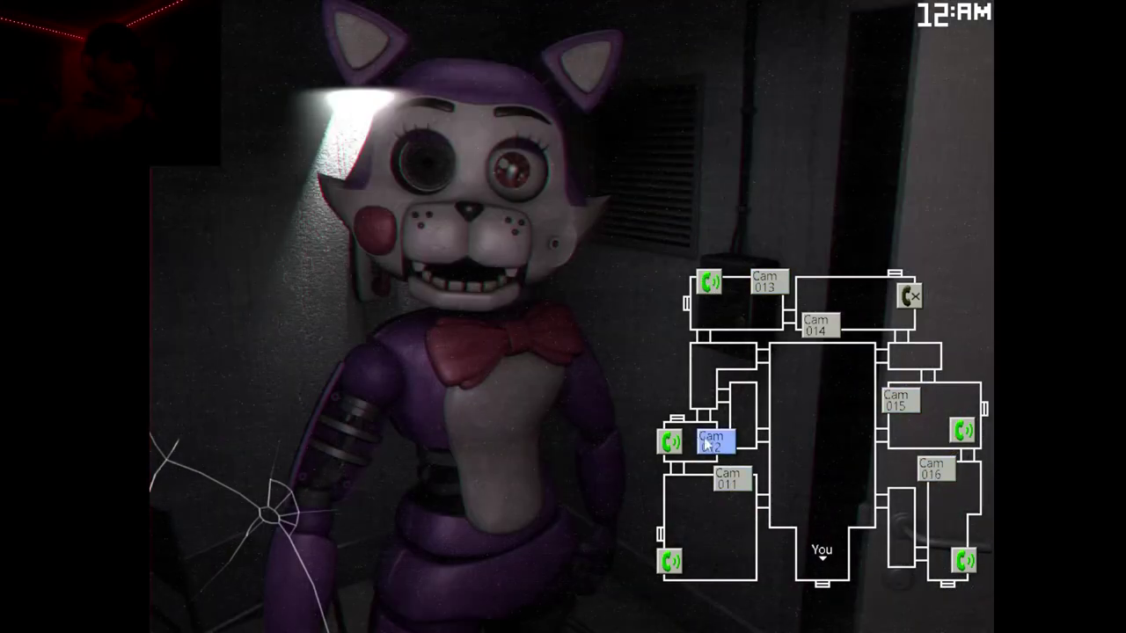
{"action": "left_click", "coordinate": [759, 282]}
{"action": "left_click", "coordinate": [809, 325]}
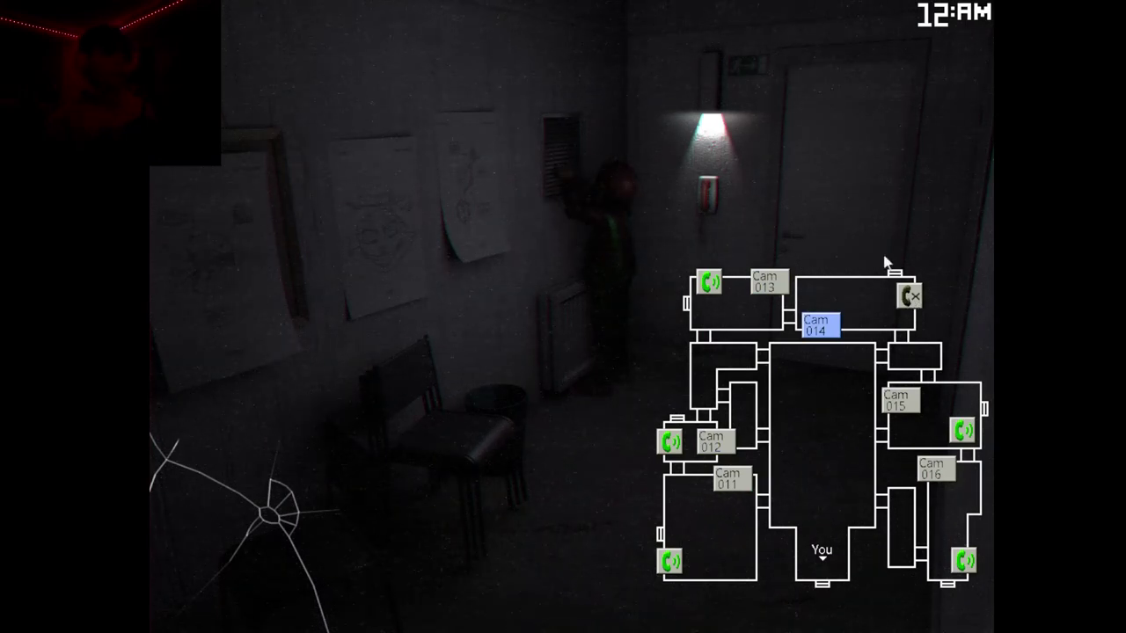
{"action": "key", "text": "space"}
{"action": "key", "text": "space"}
- Ring Cam 014's phone, glance at Cam 013, then return to Cam 014
{"action": "left_click", "coordinate": [910, 297]}
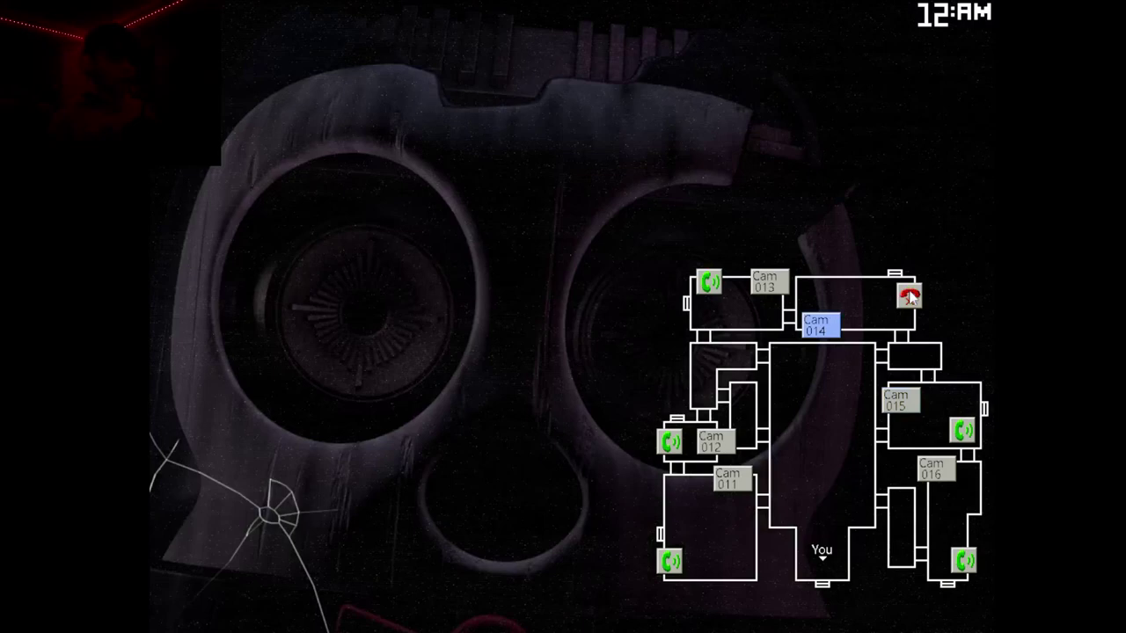
{"action": "left_click", "coordinate": [778, 288]}
{"action": "left_click", "coordinate": [821, 324]}
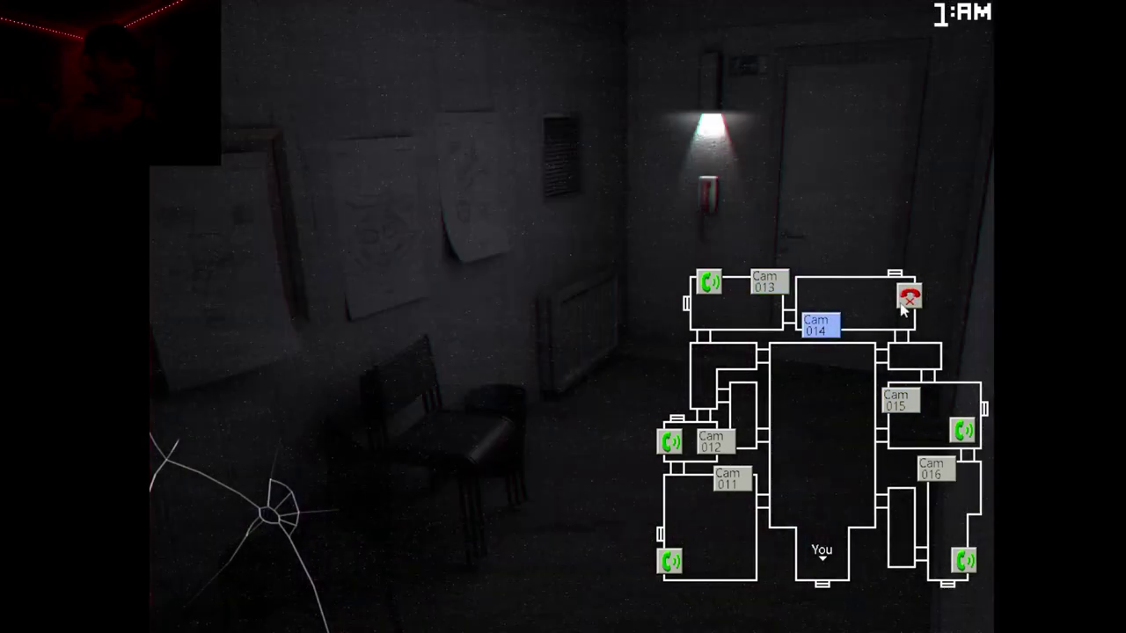
- Check the office, Cam 016, Cam 015 and a lower camera room, ending in the office
{"action": "key", "text": "space"}
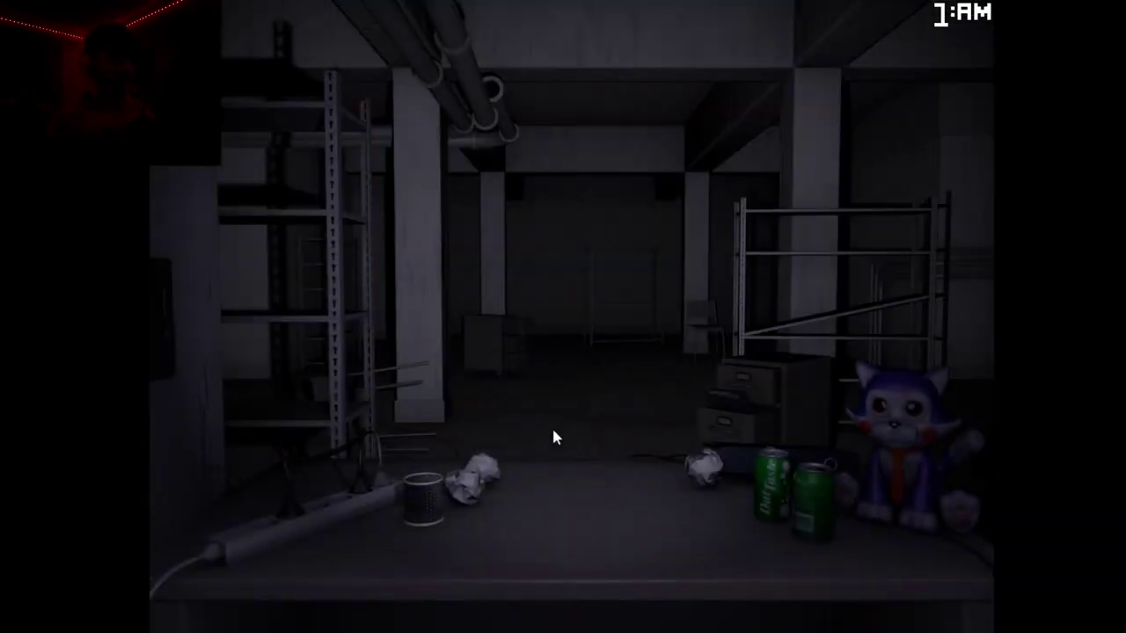
{"action": "key", "text": "space"}
{"action": "left_click", "coordinate": [928, 464]}
{"action": "left_click", "coordinate": [901, 402]}
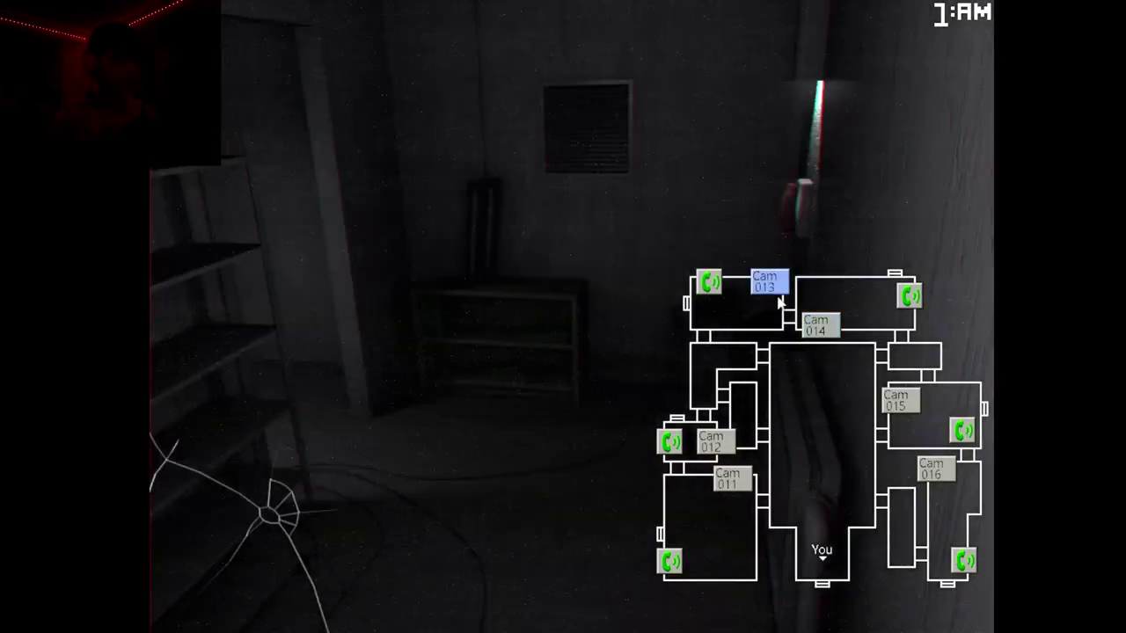
{"action": "left_click", "coordinate": [818, 322]}
{"action": "key", "text": "space"}
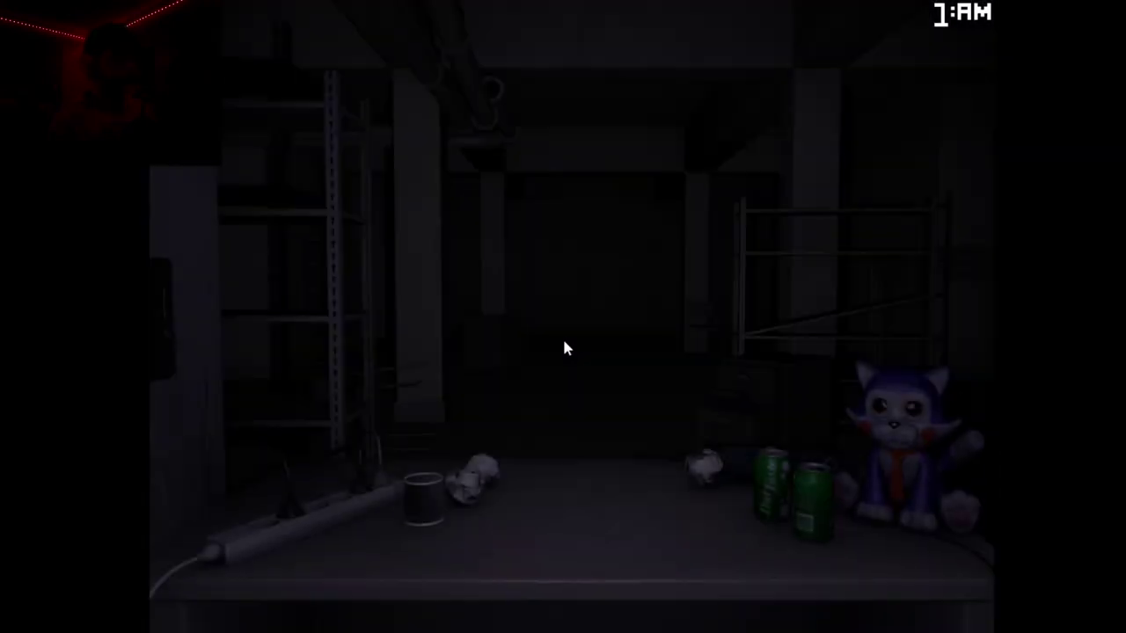
{"action": "key", "text": "space"}
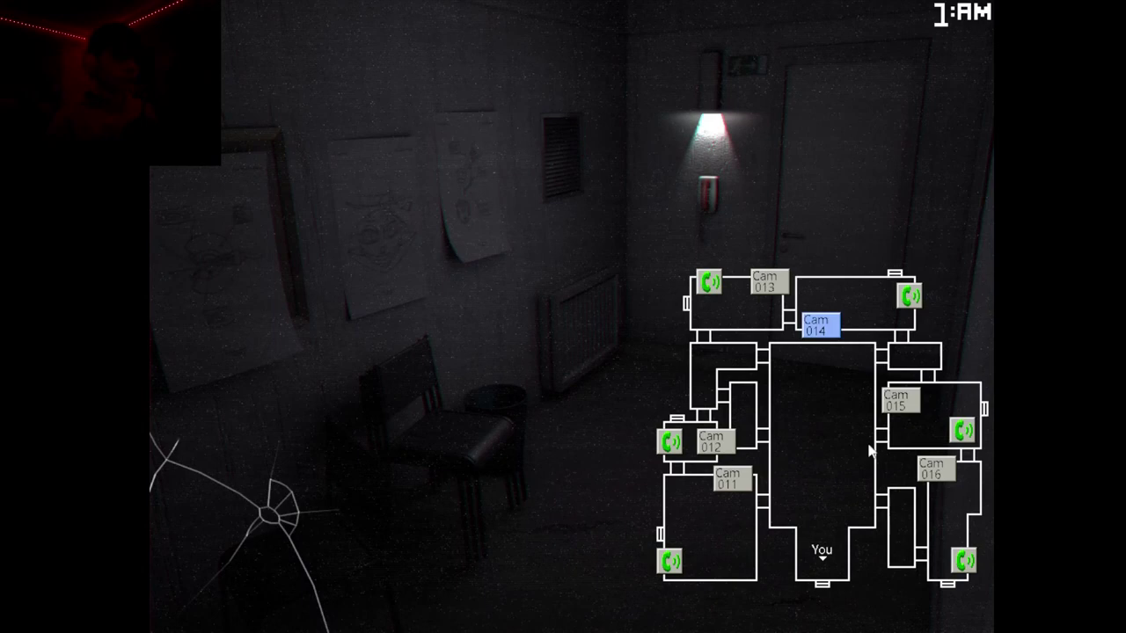
- Check Cam 016, 015 and 013, alternating with office glances
{"action": "left_click", "coordinate": [936, 470]}
{"action": "left_click", "coordinate": [898, 401]}
{"action": "key", "text": "space"}
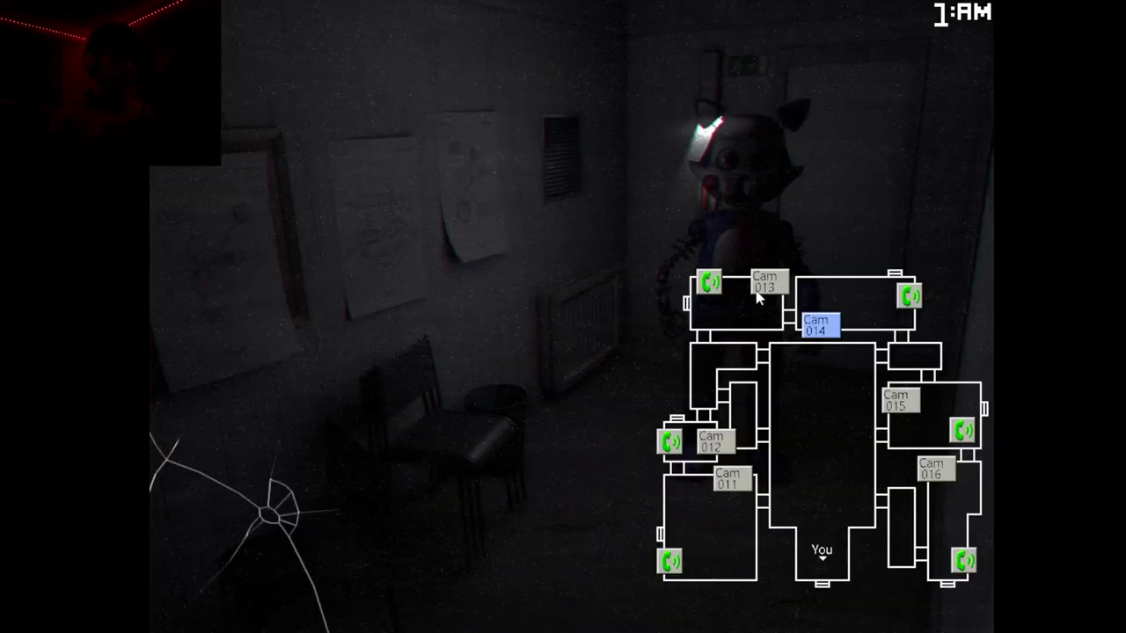
{"action": "left_click", "coordinate": [758, 284]}
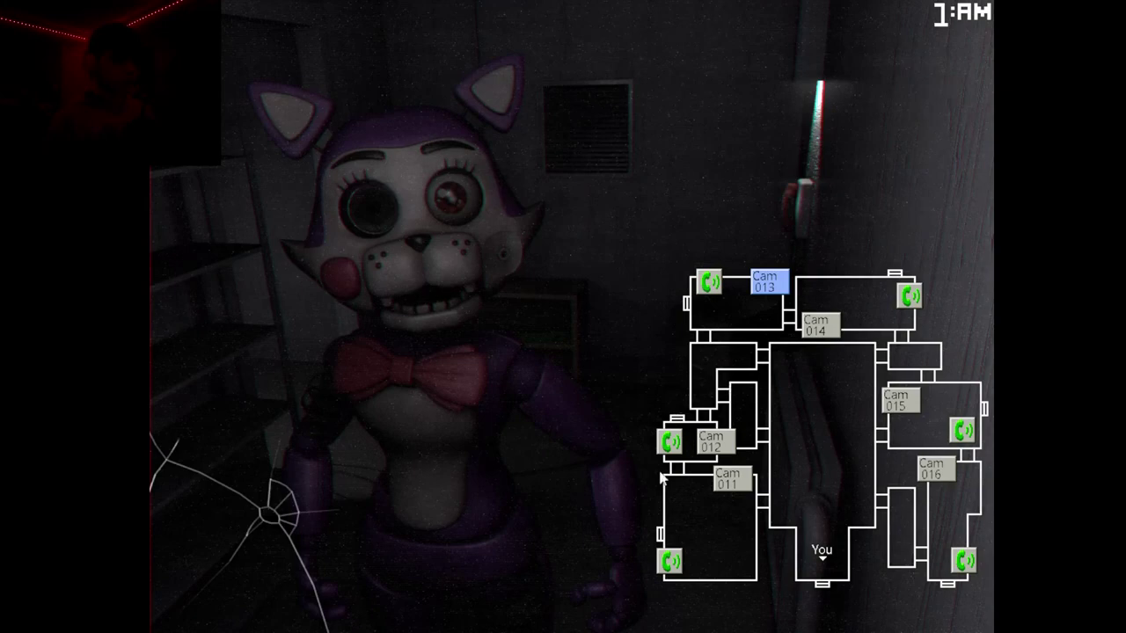
{"action": "key", "text": "space"}
{"action": "key", "text": "space"}
{"action": "left_click", "coordinate": [817, 327]}
{"action": "left_click", "coordinate": [767, 282]}
{"action": "key", "text": "space"}
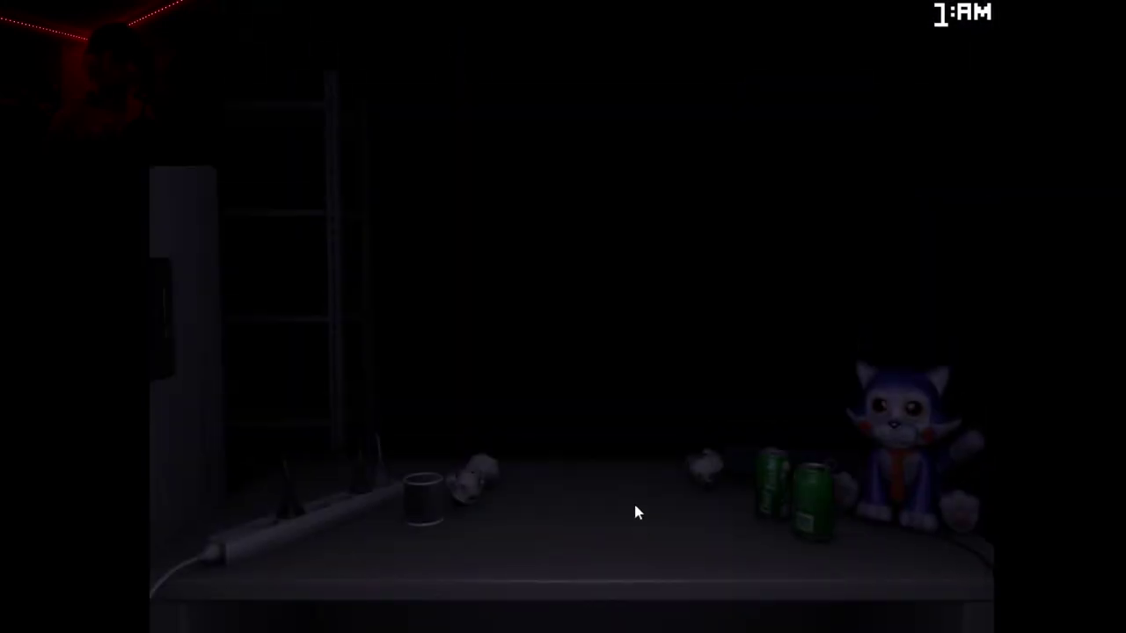
{"action": "key", "text": "space"}
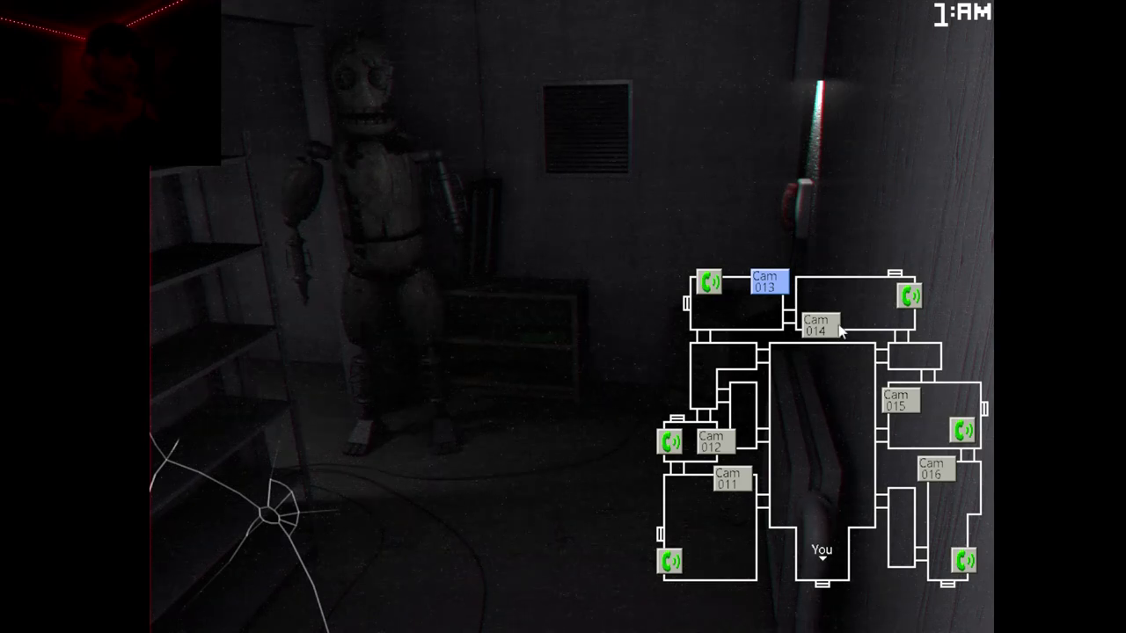
- Cycle Cam 015, 016, 014 and 013, then silence Cam 014's phone
{"action": "left_click", "coordinate": [899, 402]}
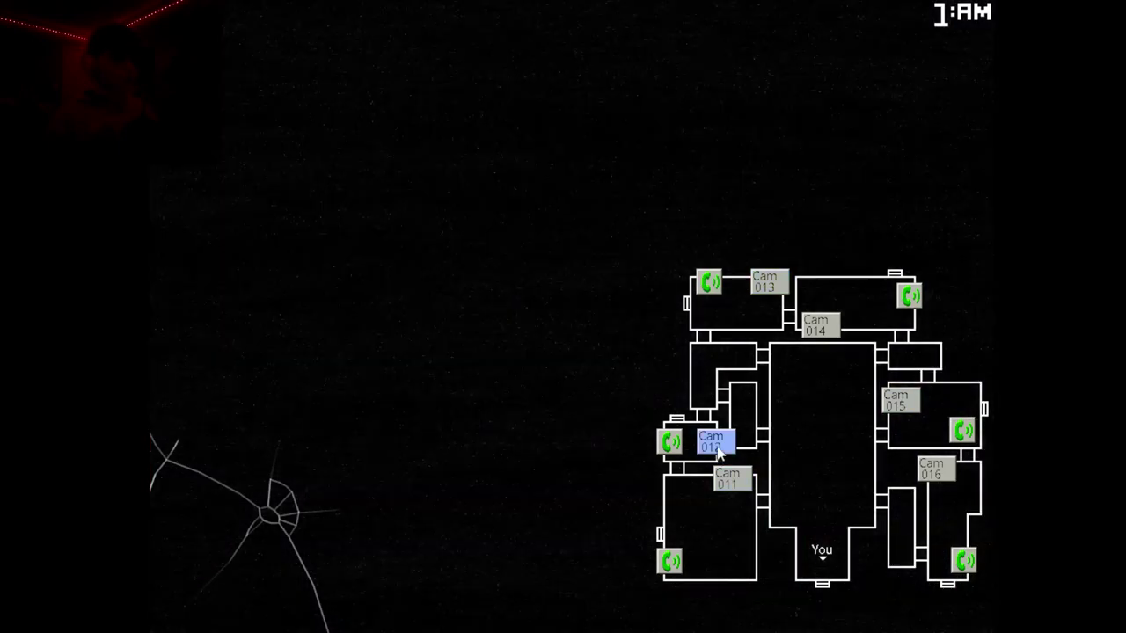
{"action": "left_click", "coordinate": [922, 471]}
{"action": "left_click", "coordinate": [886, 408]}
{"action": "left_click", "coordinate": [820, 325]}
{"action": "left_click", "coordinate": [769, 281]}
{"action": "left_click", "coordinate": [819, 326]}
{"action": "left_click", "coordinate": [906, 297]}
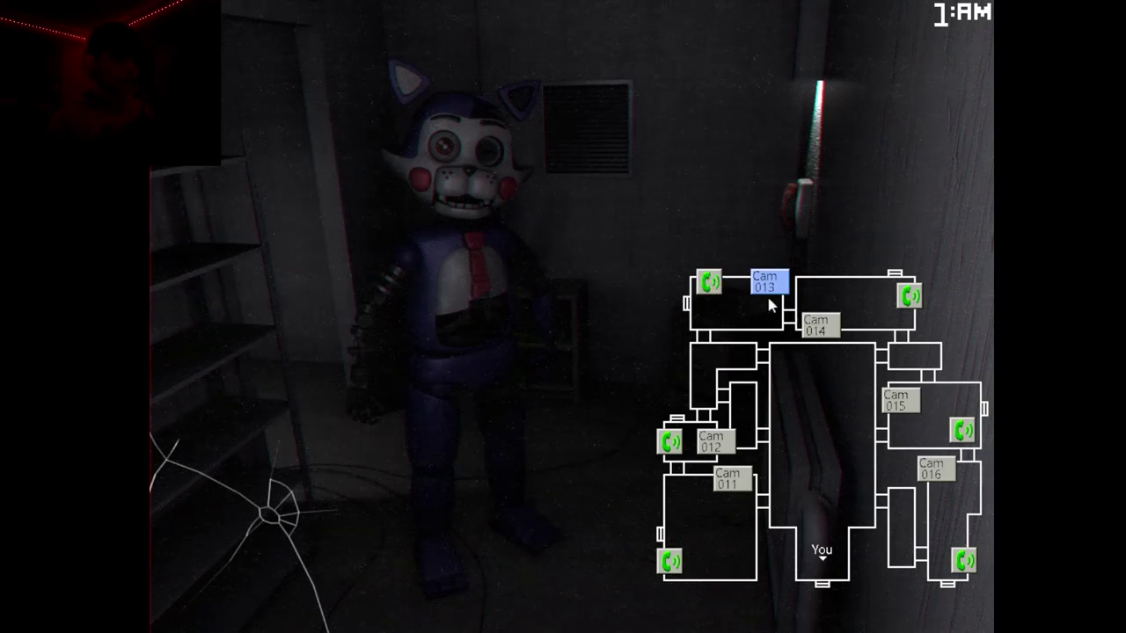
- Alternate between the office and the Cam 014 and Cam 013 feeds
{"action": "left_click", "coordinate": [818, 325]}
{"action": "key", "text": "space"}
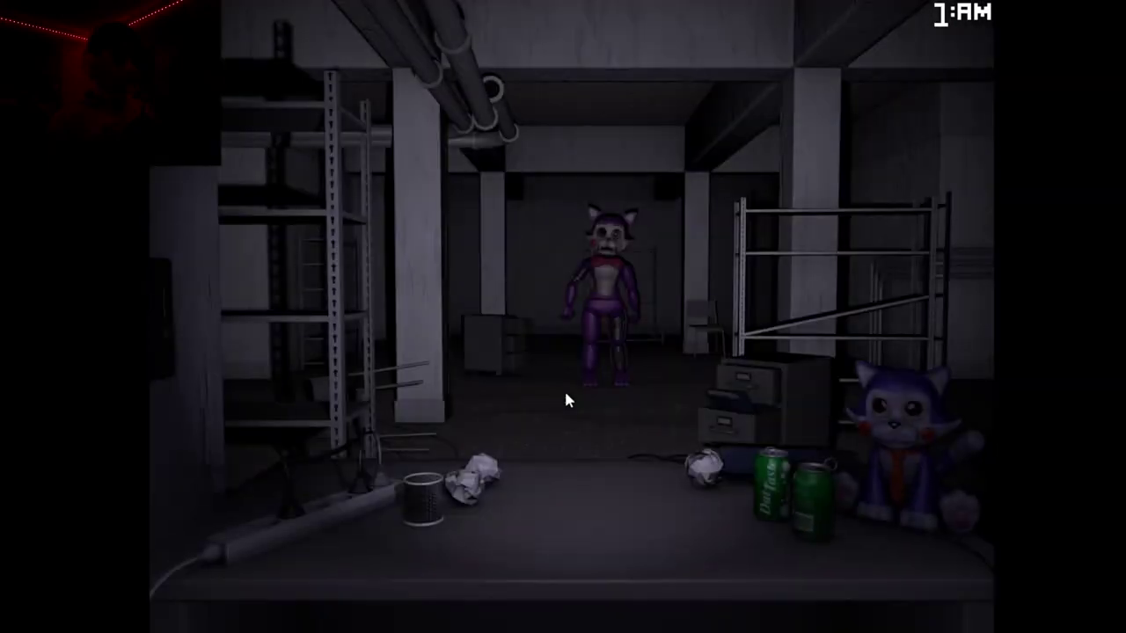
{"action": "key", "text": "space"}
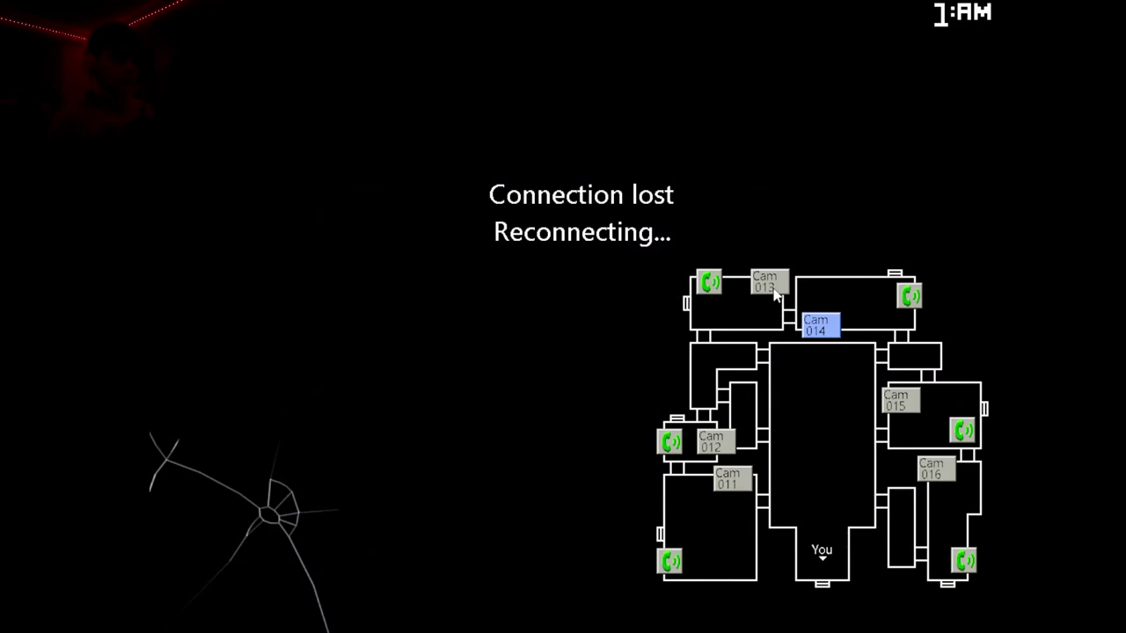
{"action": "left_click", "coordinate": [766, 282]}
{"action": "key", "text": "space"}
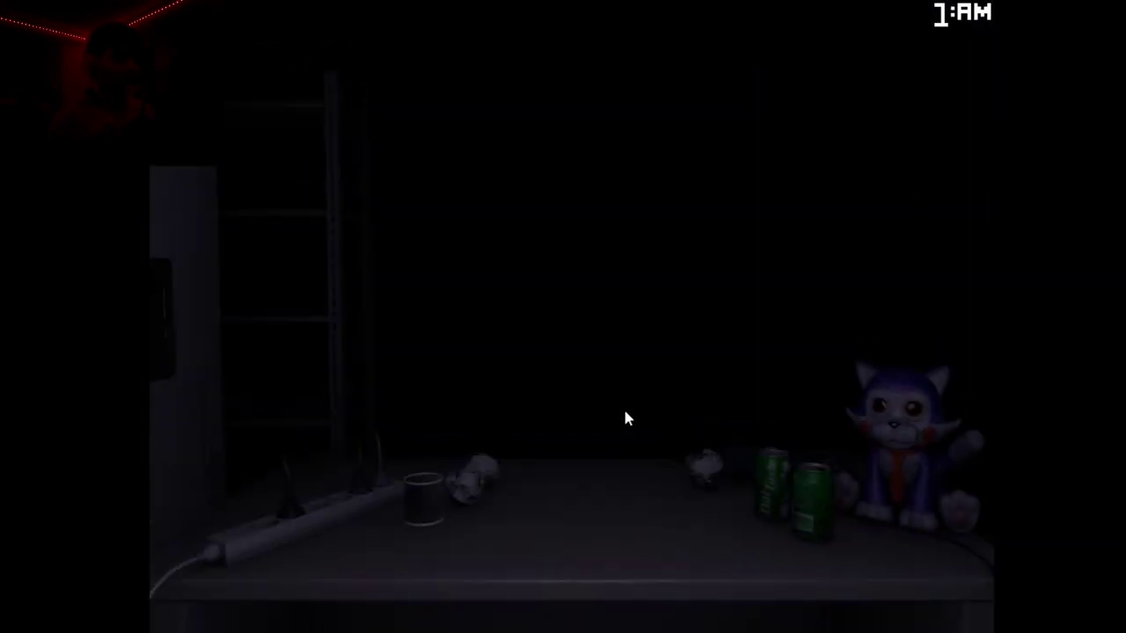
{"action": "key", "text": "space"}
{"action": "left_click", "coordinate": [818, 342]}
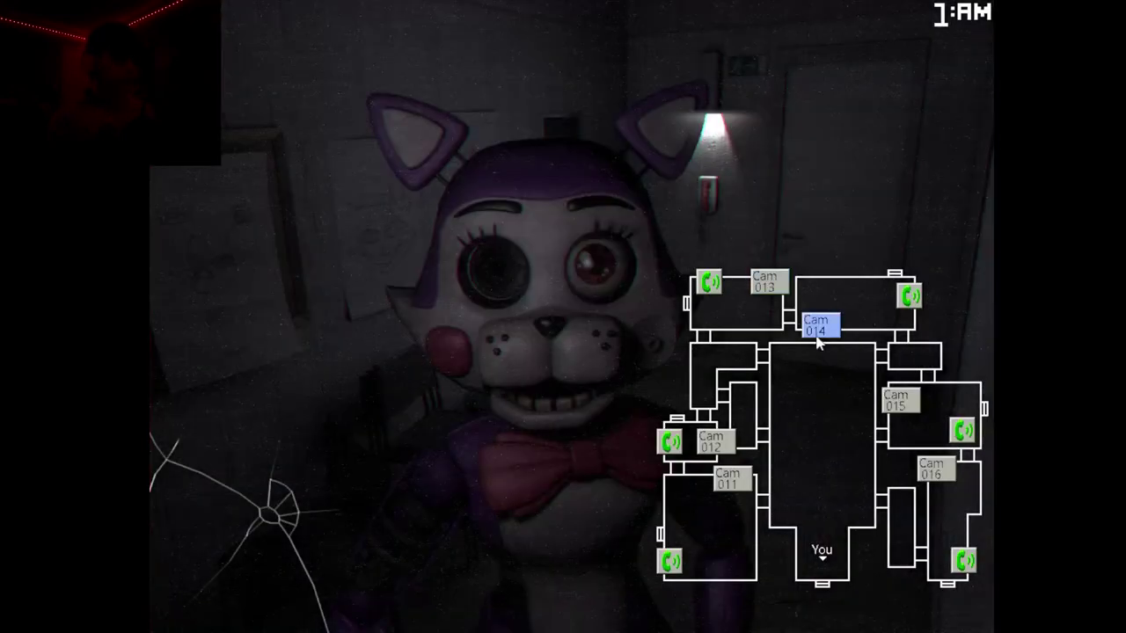
{"action": "left_click", "coordinate": [766, 291]}
{"action": "key", "text": "space"}
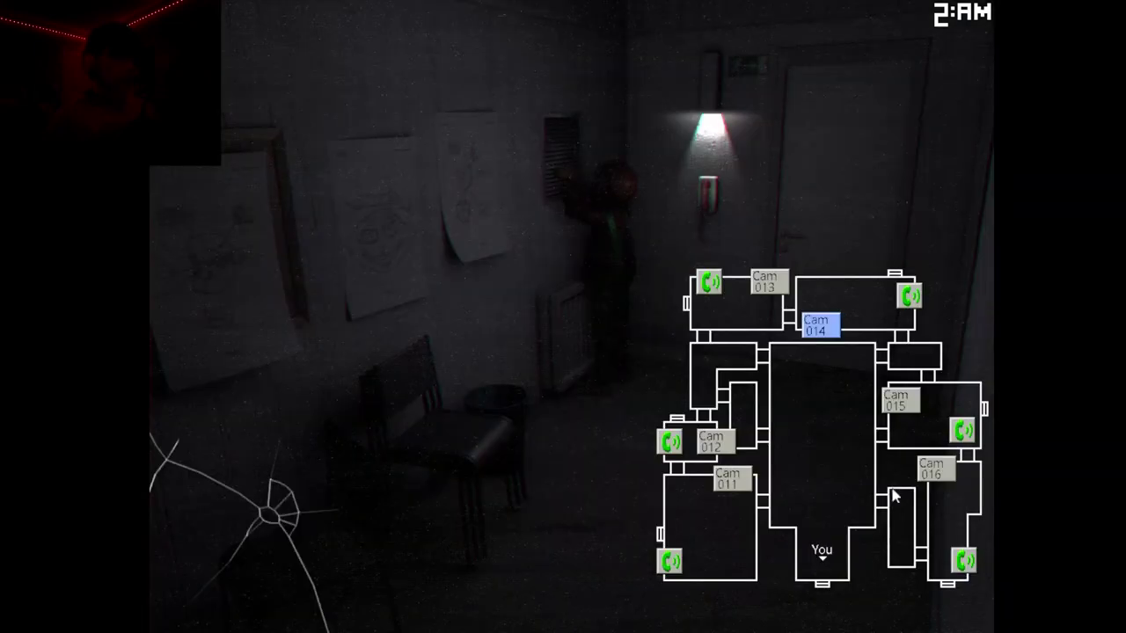
- Check Cam 016 and Cam 014, glance at the office, and ring Cam 013's phone
{"action": "left_click", "coordinate": [940, 472]}
{"action": "left_click", "coordinate": [821, 326]}
{"action": "key", "text": "space"}
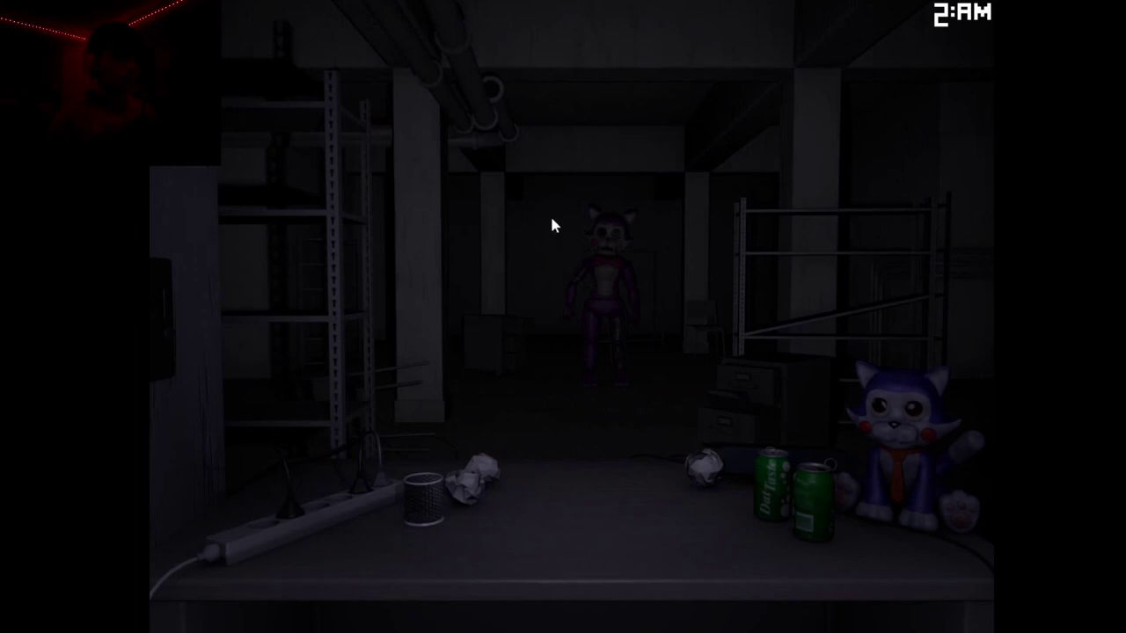
{"action": "key", "text": "space"}
{"action": "left_click", "coordinate": [771, 284]}
{"action": "left_click", "coordinate": [709, 280]}
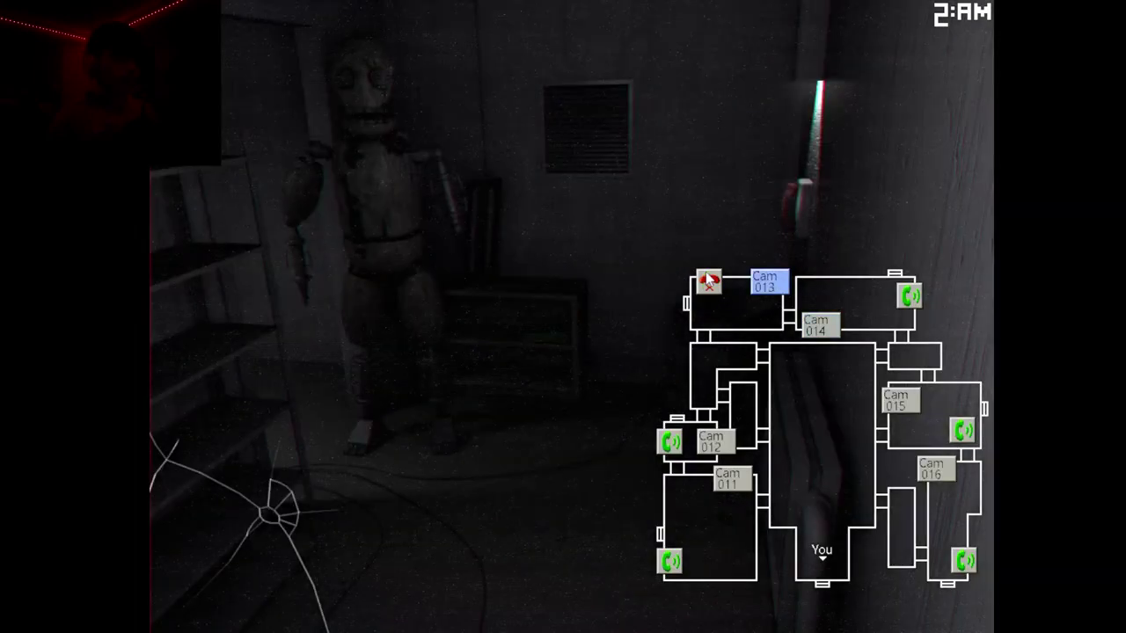
- Watch the office while Cam 013 reconnects, then recheck Cam 014 and Cam 013
{"action": "key", "text": "space"}
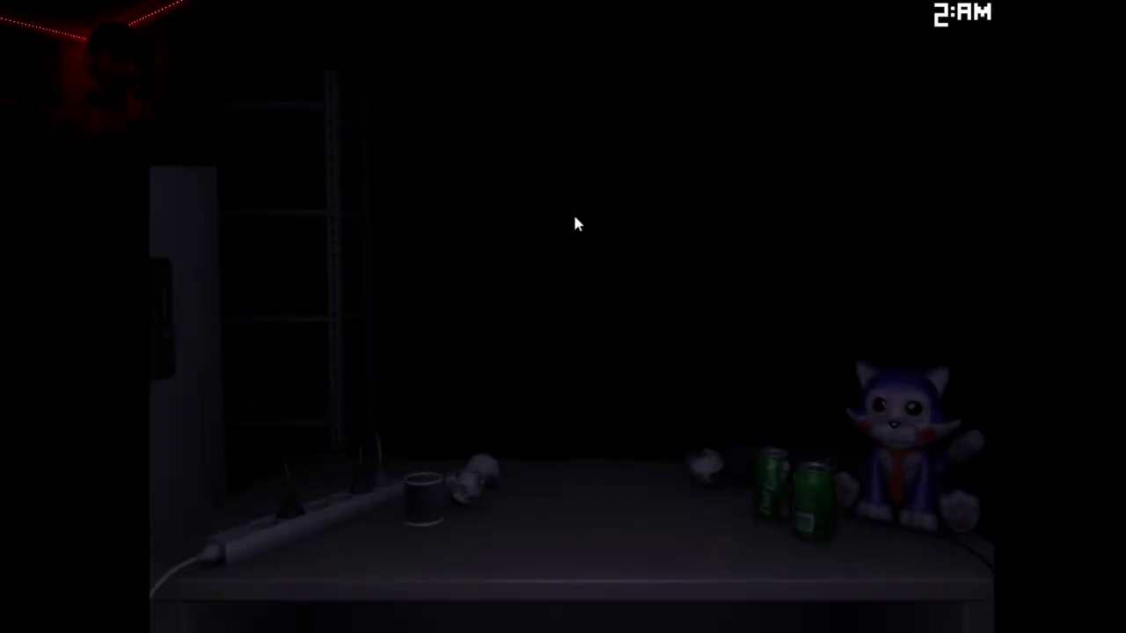
{"action": "key", "text": "space"}
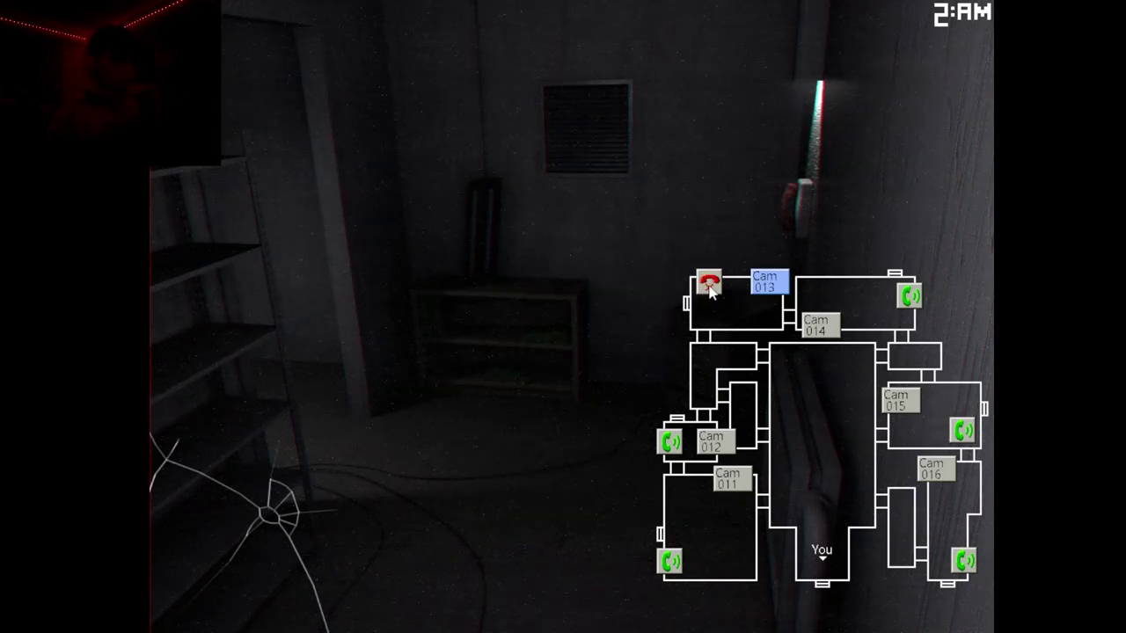
{"action": "key", "text": "space"}
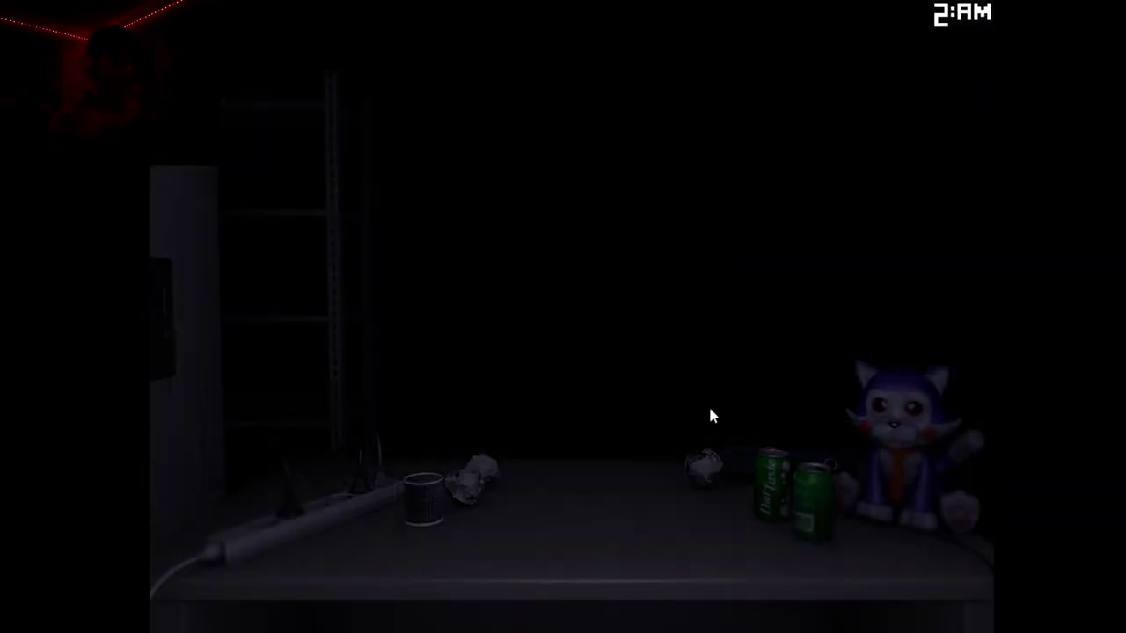
{"action": "key", "text": "space"}
{"action": "left_click", "coordinate": [808, 323]}
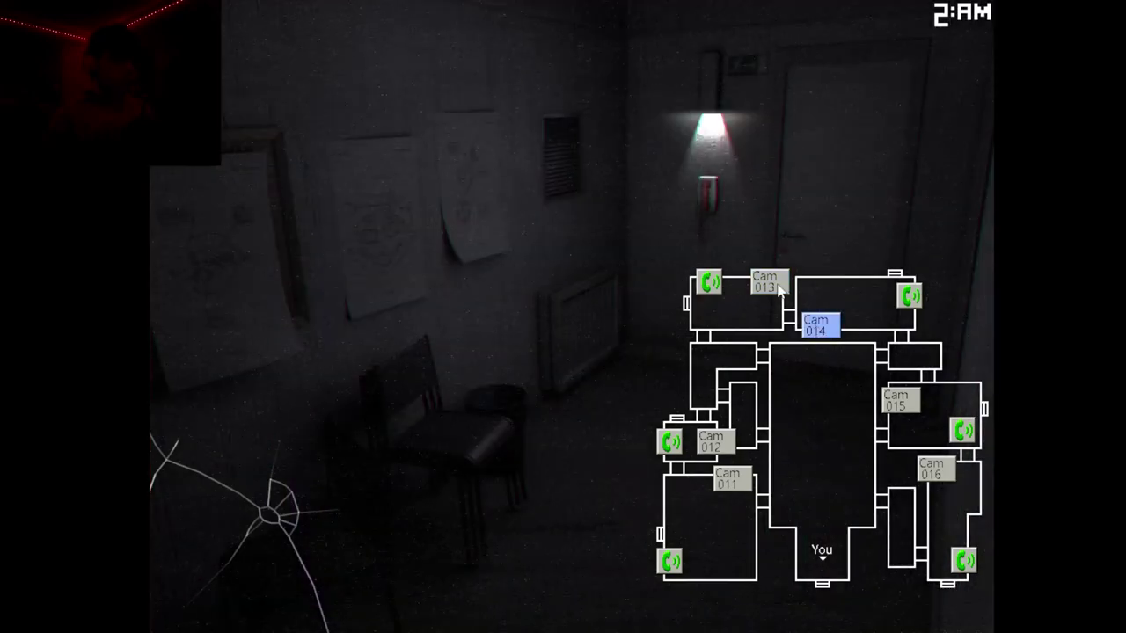
{"action": "left_click", "coordinate": [780, 291]}
{"action": "left_click", "coordinate": [818, 322]}
- Alternate office glances with Cam 013 and Cam 014, then check the Cam 016 hallway
{"action": "key", "text": "space"}
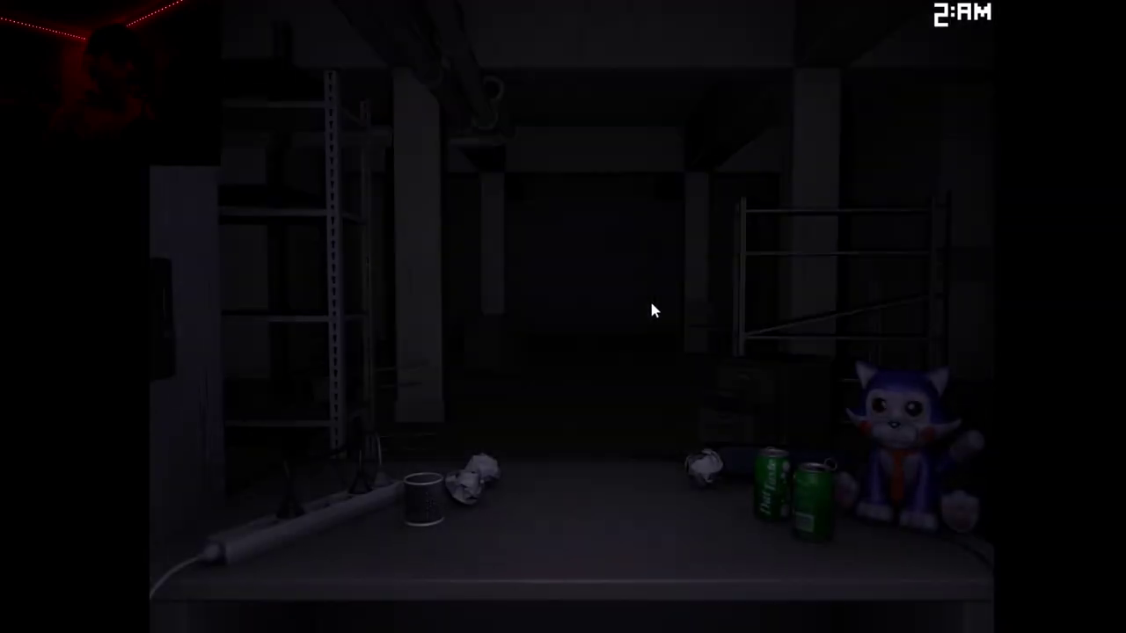
{"action": "key", "text": "space"}
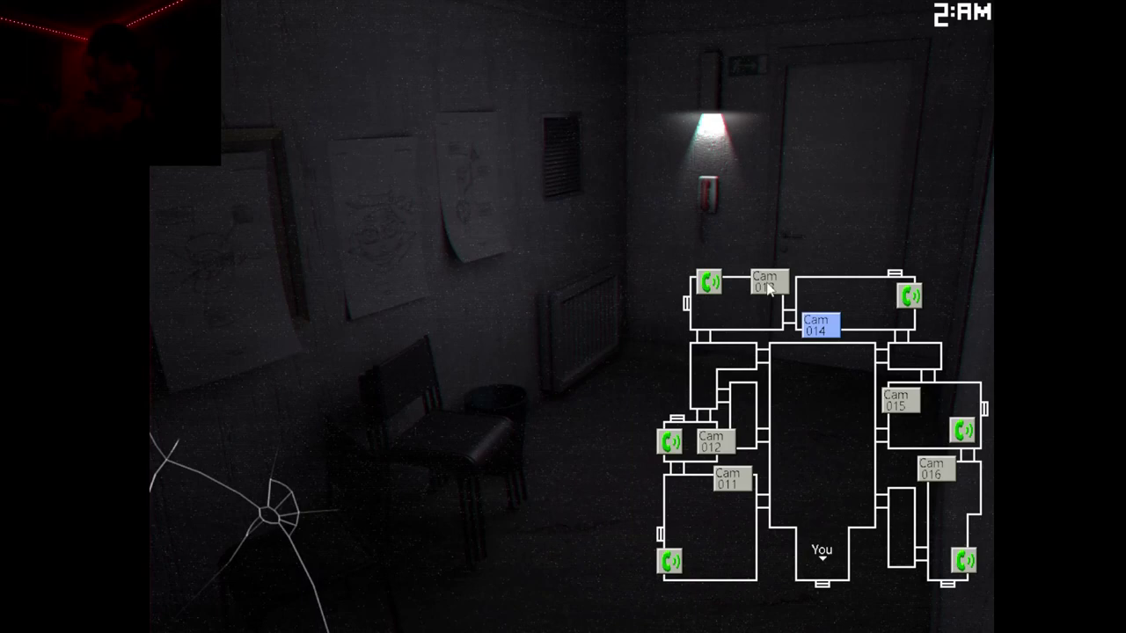
{"action": "left_click", "coordinate": [768, 290]}
{"action": "left_click", "coordinate": [819, 324]}
{"action": "key", "text": "space"}
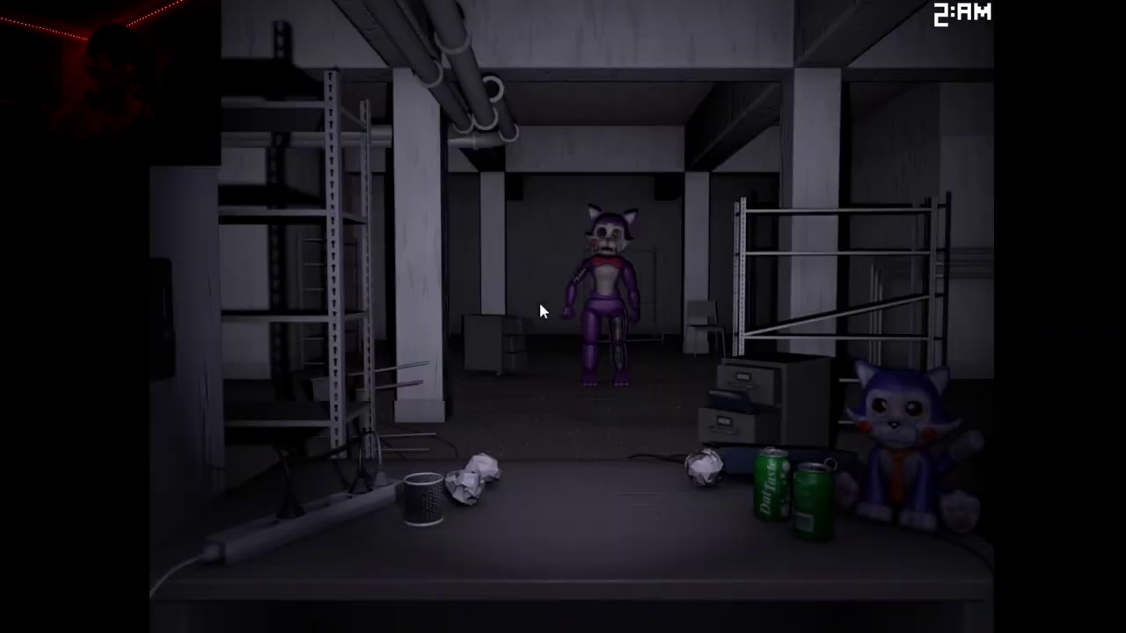
{"action": "key", "text": "space"}
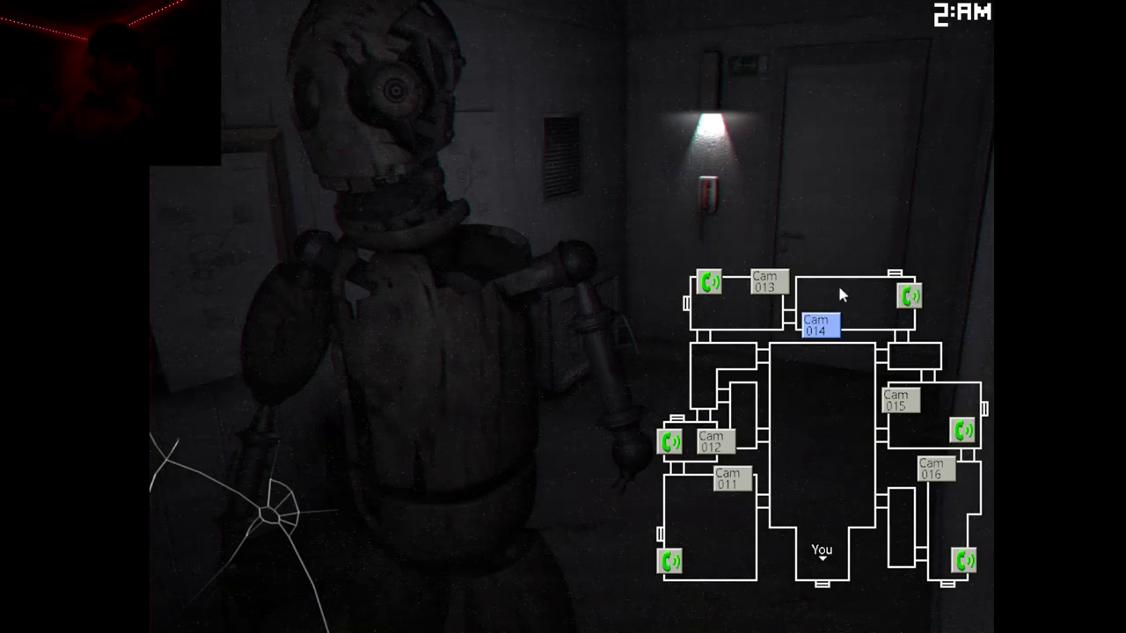
{"action": "left_click", "coordinate": [764, 281]}
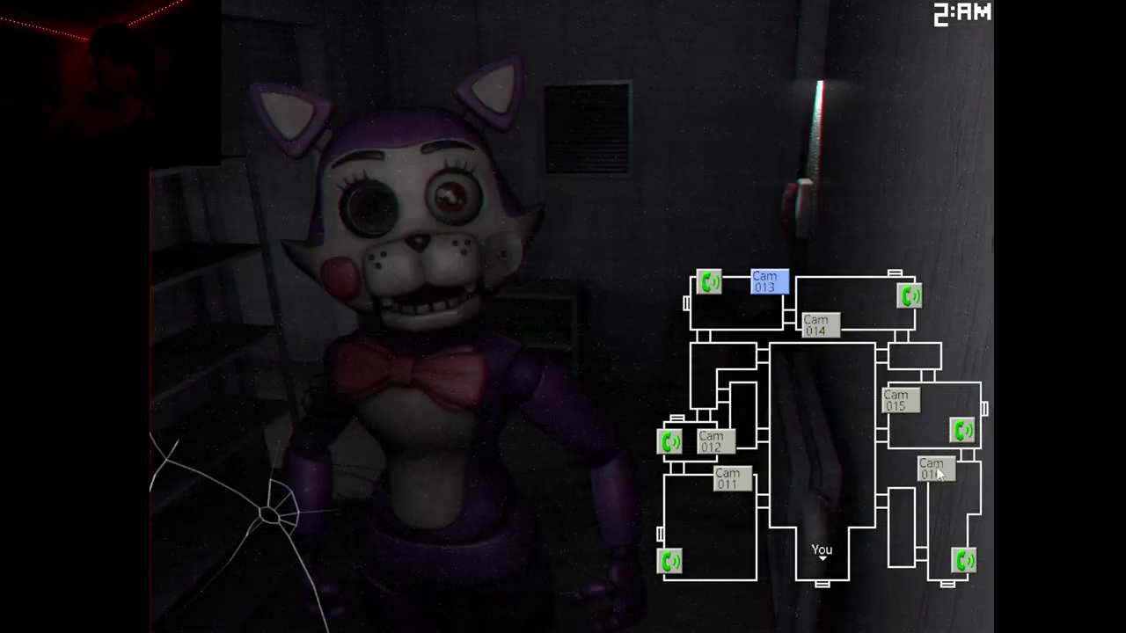
{"action": "left_click", "coordinate": [937, 469]}
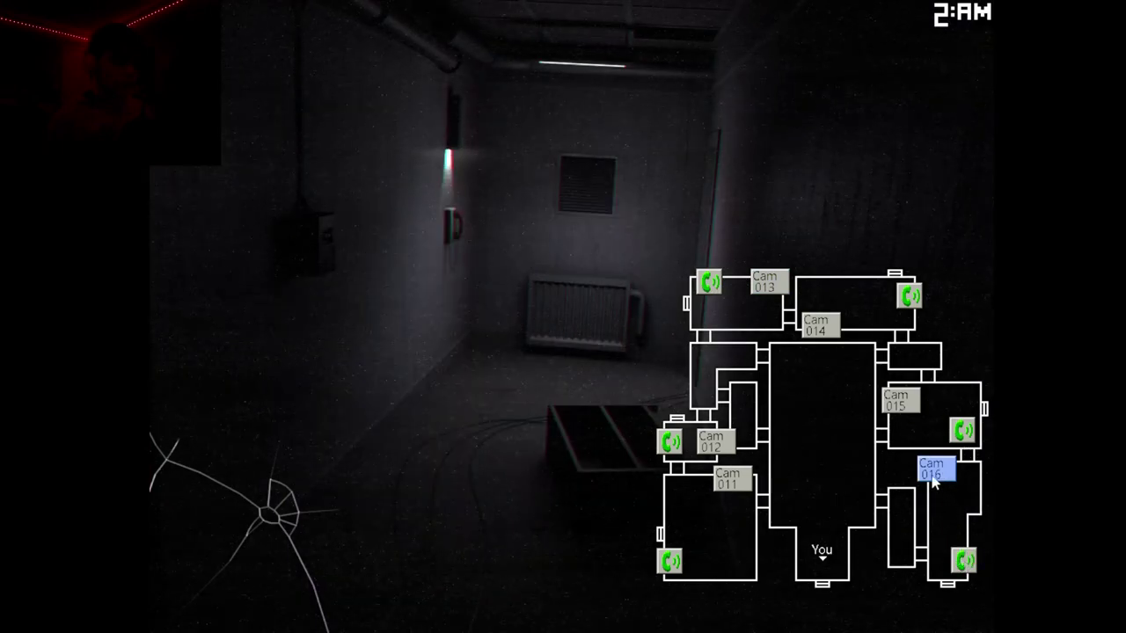
- Check the office, sweep Cam 014, 013, 012 and 011, and settle on Cam 013
{"action": "key", "text": "space"}
{"action": "key", "text": "space"}
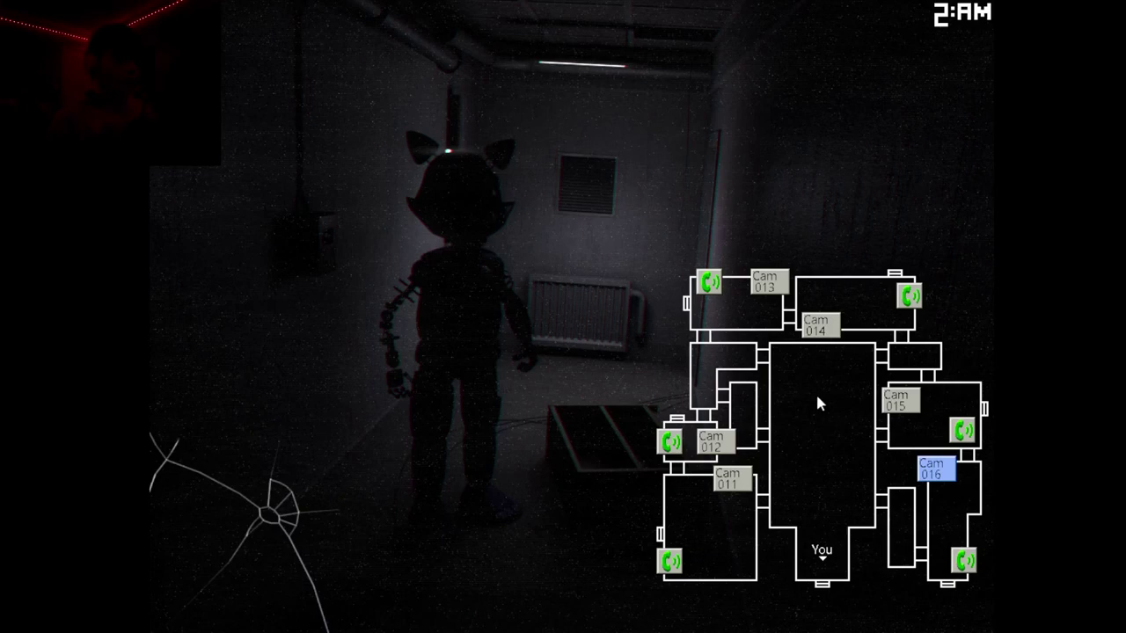
{"action": "left_click", "coordinate": [817, 325]}
{"action": "left_click", "coordinate": [765, 282]}
{"action": "left_click", "coordinate": [713, 442]}
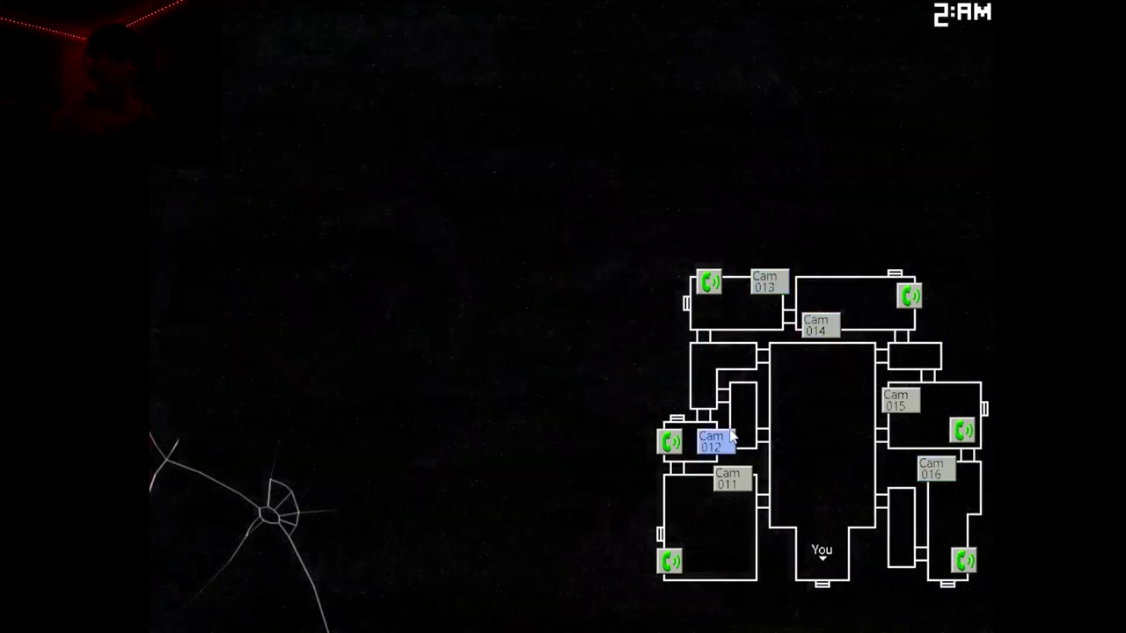
{"action": "left_click", "coordinate": [731, 480]}
{"action": "key", "text": "space"}
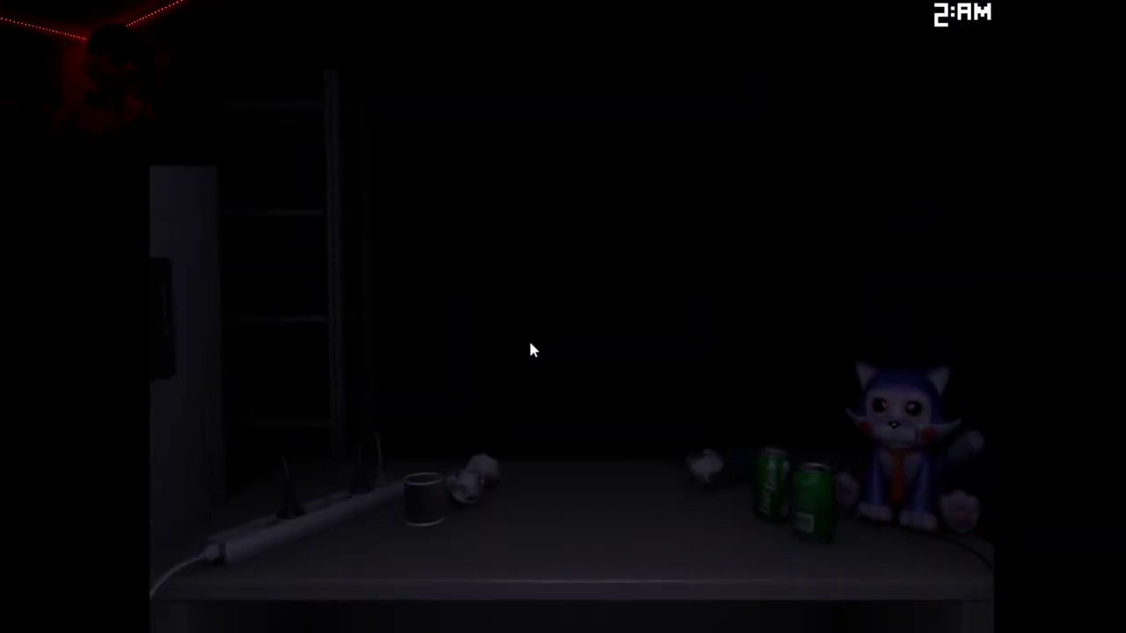
{"action": "key", "text": "space"}
{"action": "left_click", "coordinate": [765, 287]}
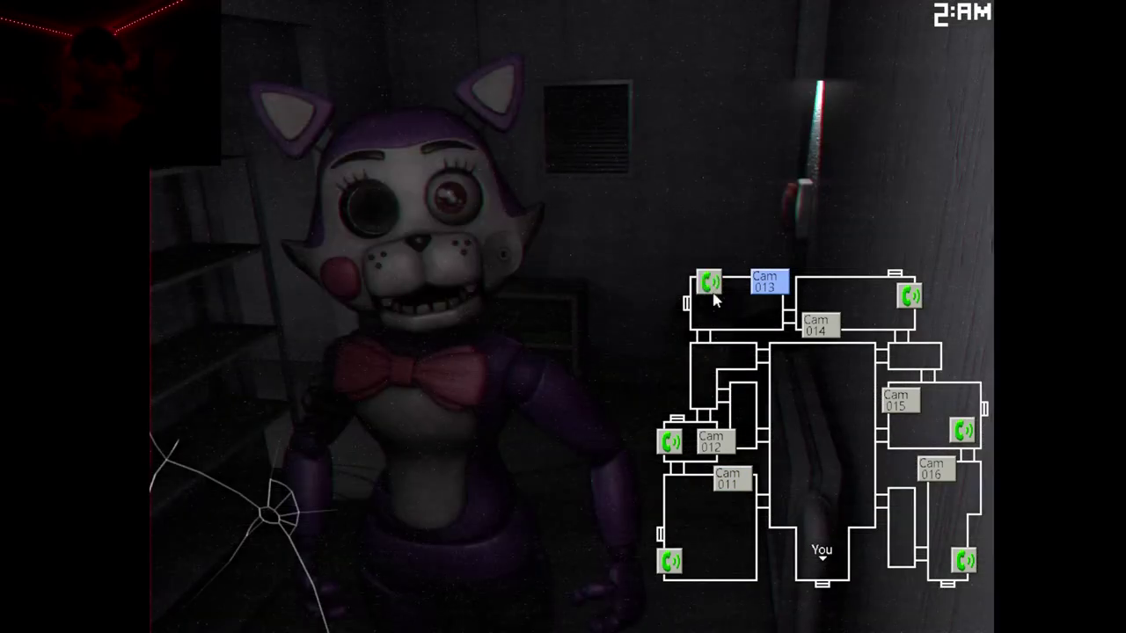
- Glance at the office, then check Cam 014, 012, 011 and the Cam 016 hallway
{"action": "key", "text": "space"}
{"action": "key", "text": "space"}
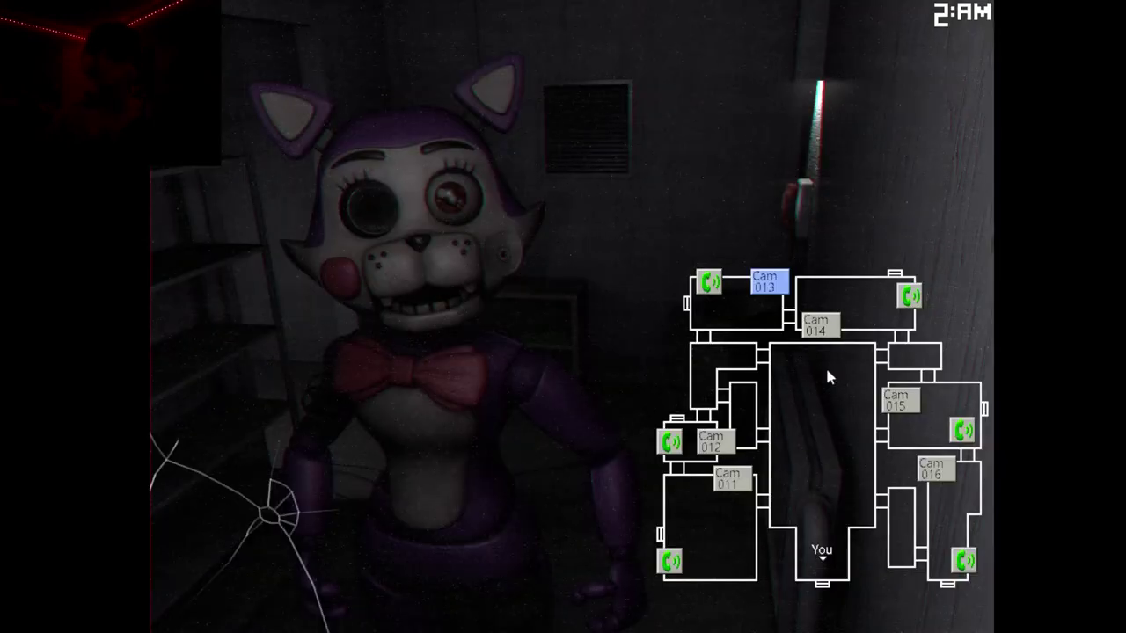
{"action": "left_click", "coordinate": [825, 329]}
{"action": "left_click", "coordinate": [715, 442]}
{"action": "left_click", "coordinate": [729, 480]}
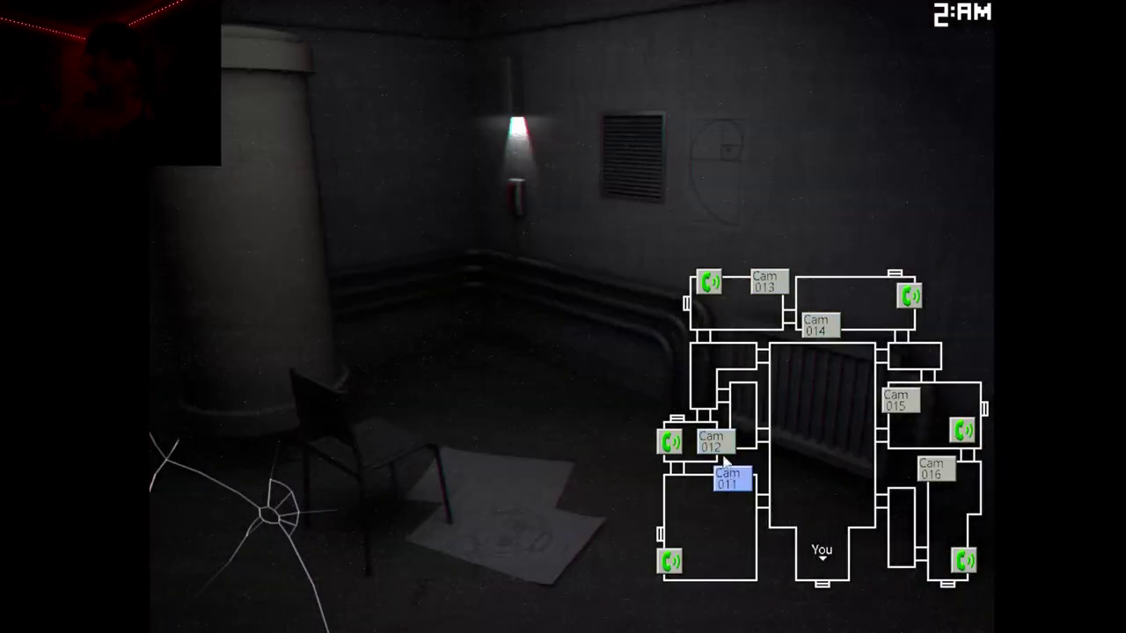
{"action": "left_click", "coordinate": [714, 443]}
{"action": "left_click", "coordinate": [814, 330]}
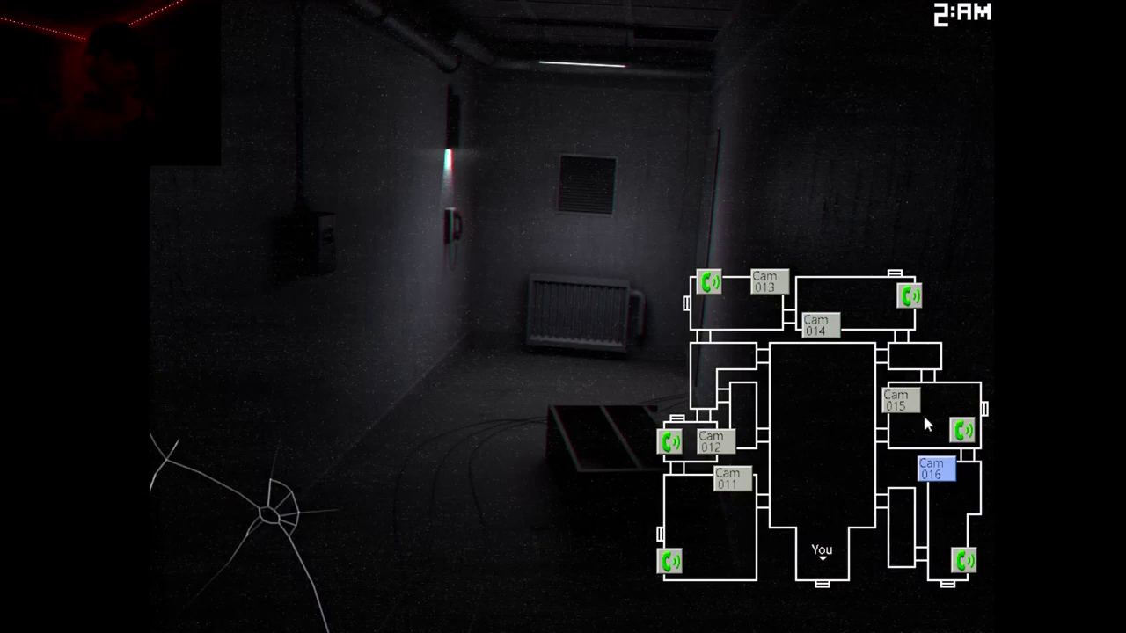
- Check Cam 014 and 013 between office glances, then ring Cam 013's phone
{"action": "key", "text": "space"}
{"action": "key", "text": "space"}
{"action": "left_click", "coordinate": [827, 326]}
{"action": "left_click", "coordinate": [769, 292]}
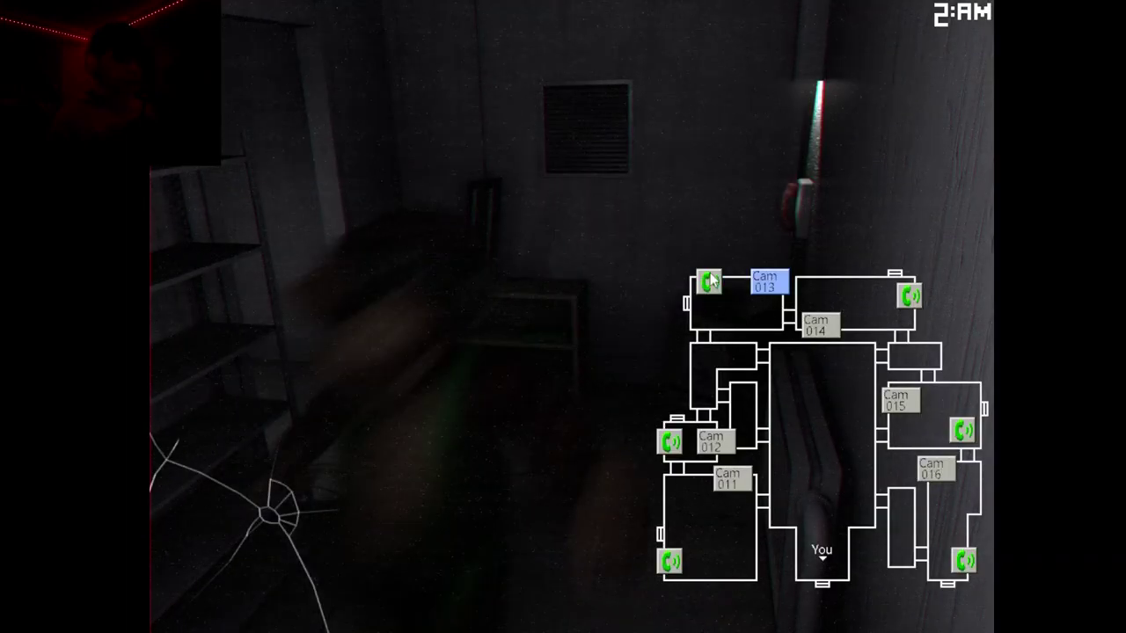
{"action": "key", "text": "space"}
{"action": "key", "text": "space"}
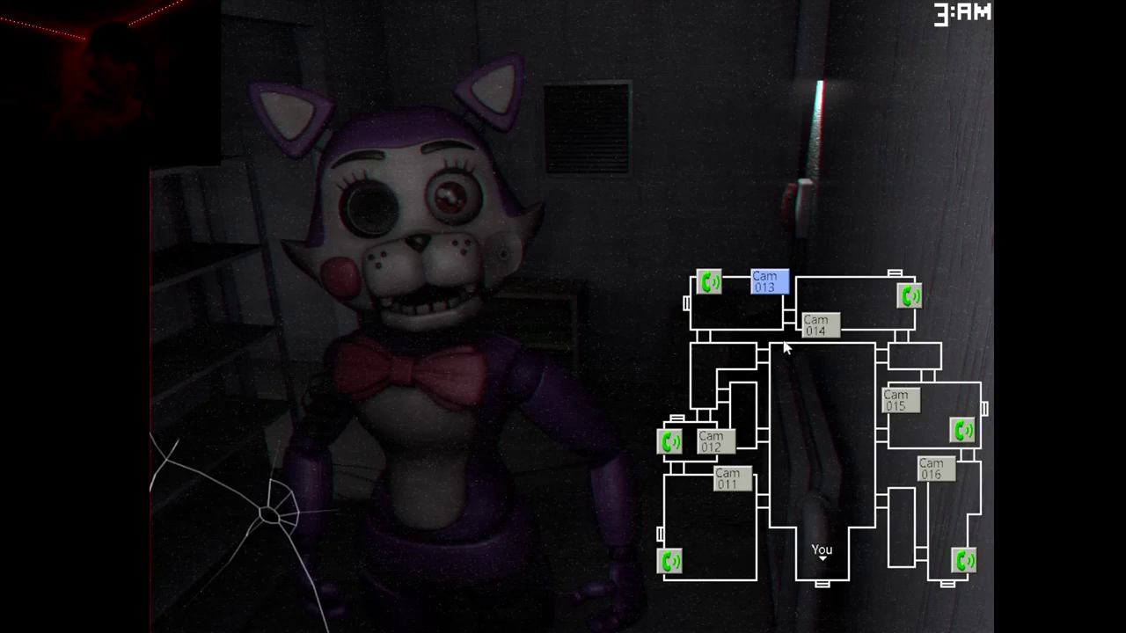
{"action": "left_click", "coordinate": [815, 331]}
{"action": "left_click", "coordinate": [770, 283]}
{"action": "left_click", "coordinate": [709, 286]}
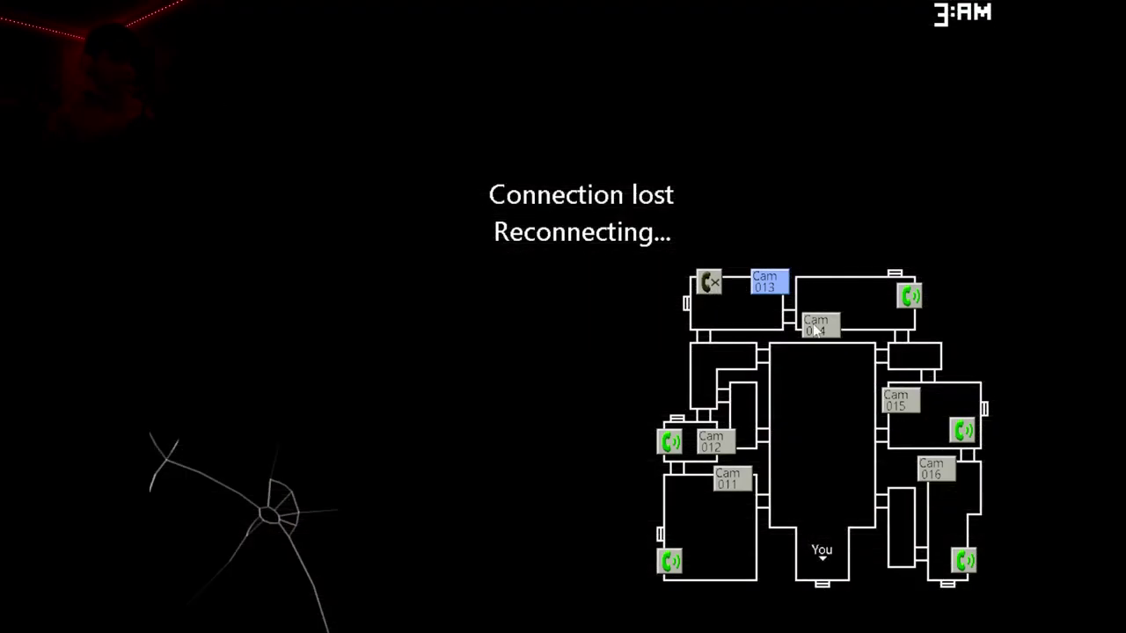
- Watch the Cam 014 feed until the night ends and the SEARCH minigame appears
{"action": "left_click", "coordinate": [816, 327]}
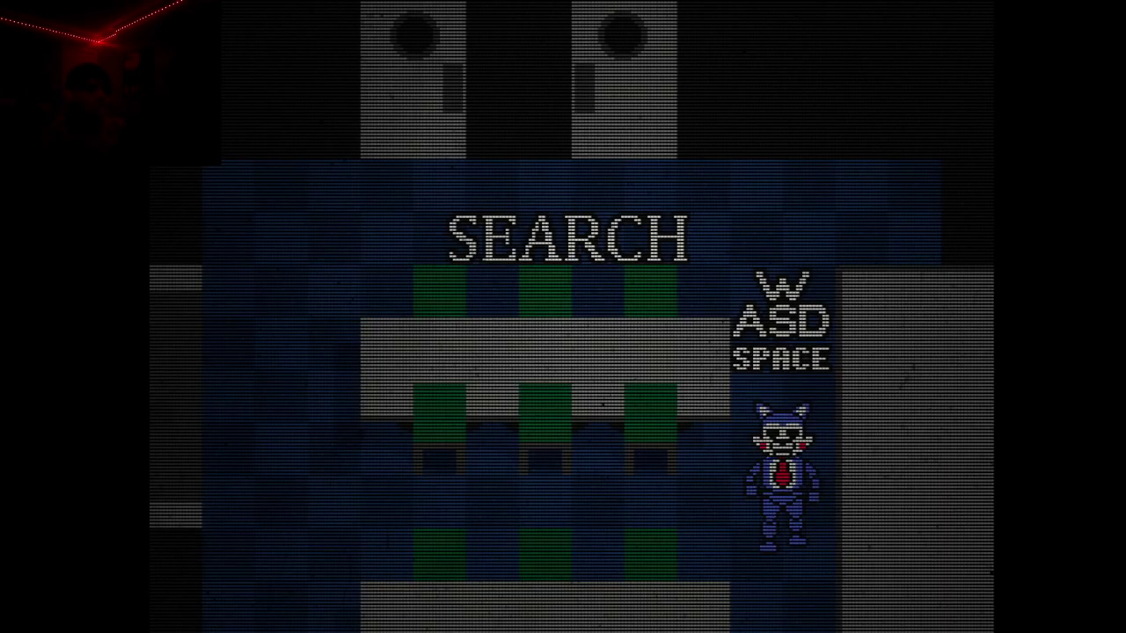
- Walk the cat up into the table room, around the tables, and out the bottom
{"action": "key", "text": "s"}
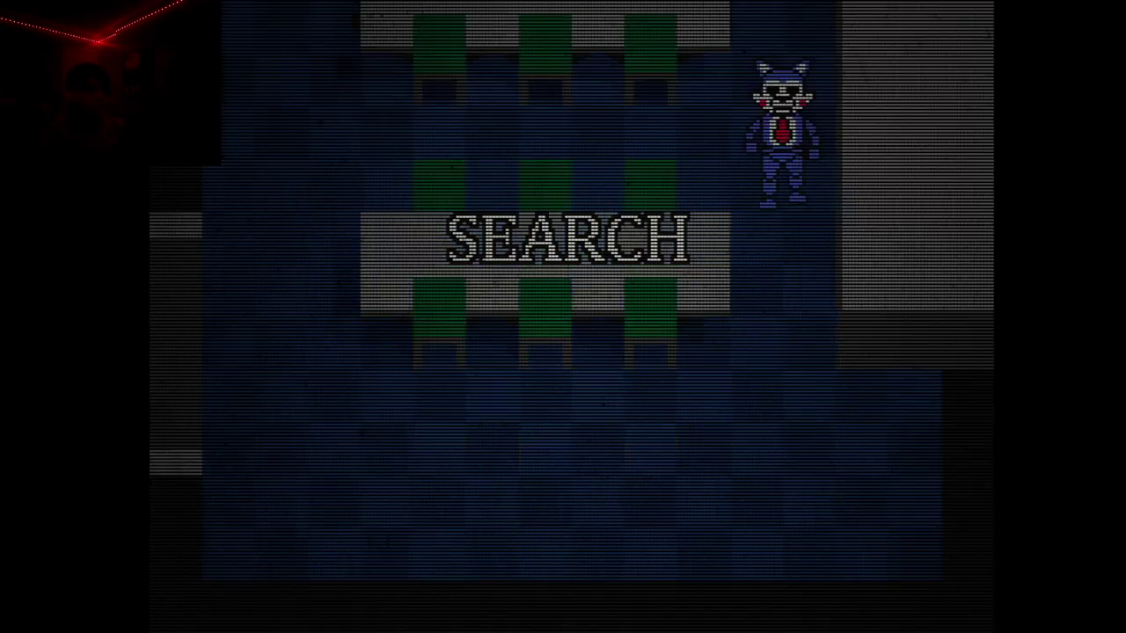
{"action": "key", "text": "w"}
{"action": "key", "text": "w"}
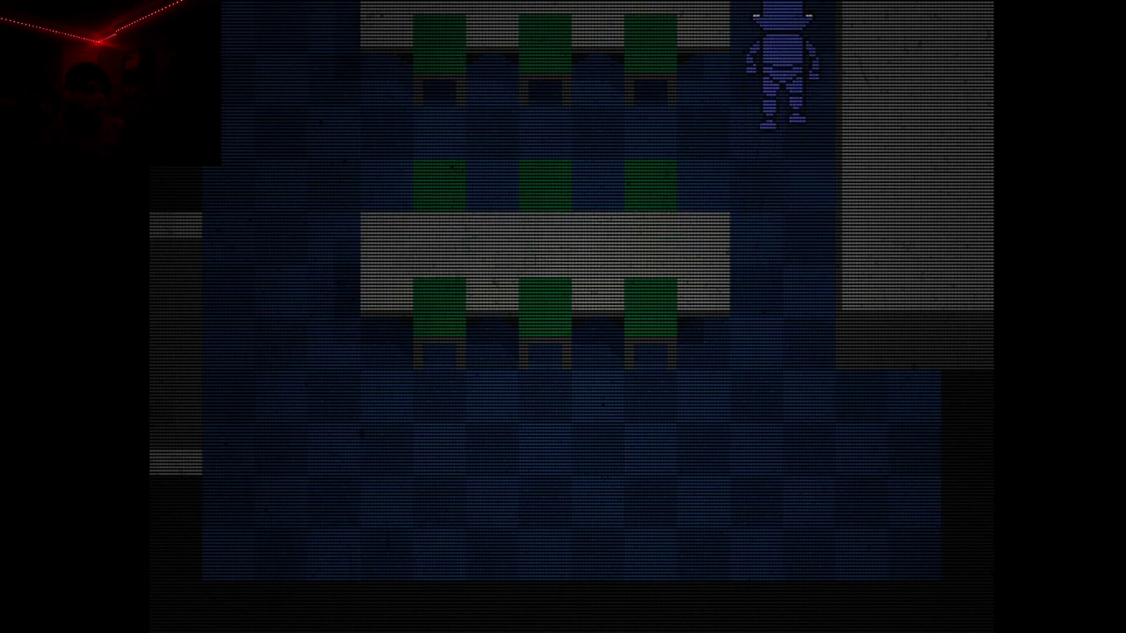
{"action": "key", "text": "w"}
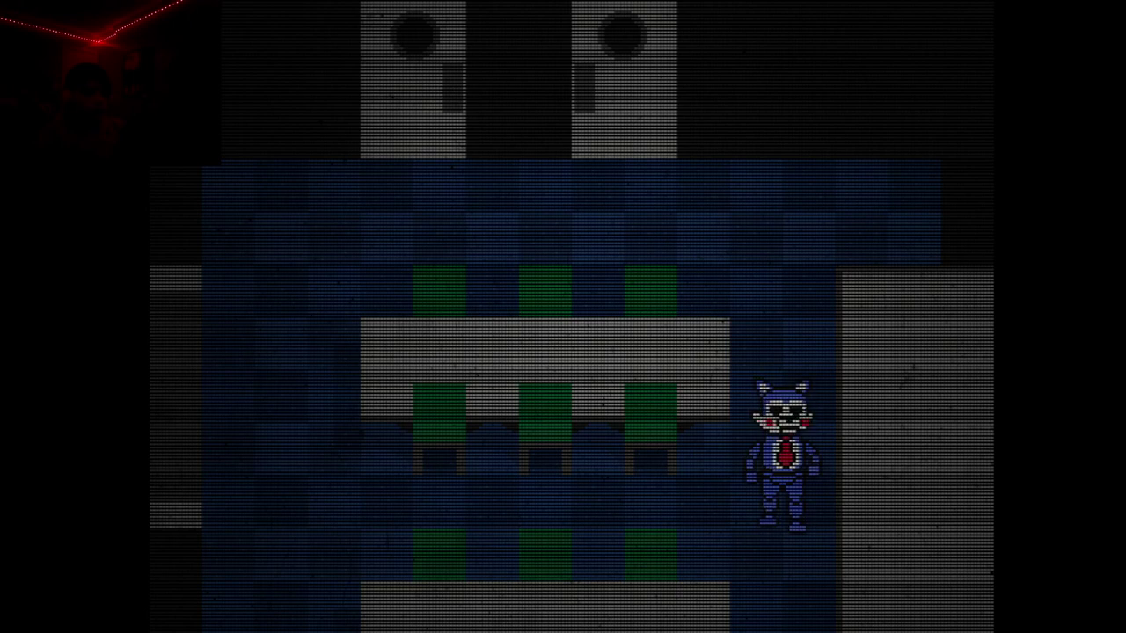
{"action": "key", "text": "s"}
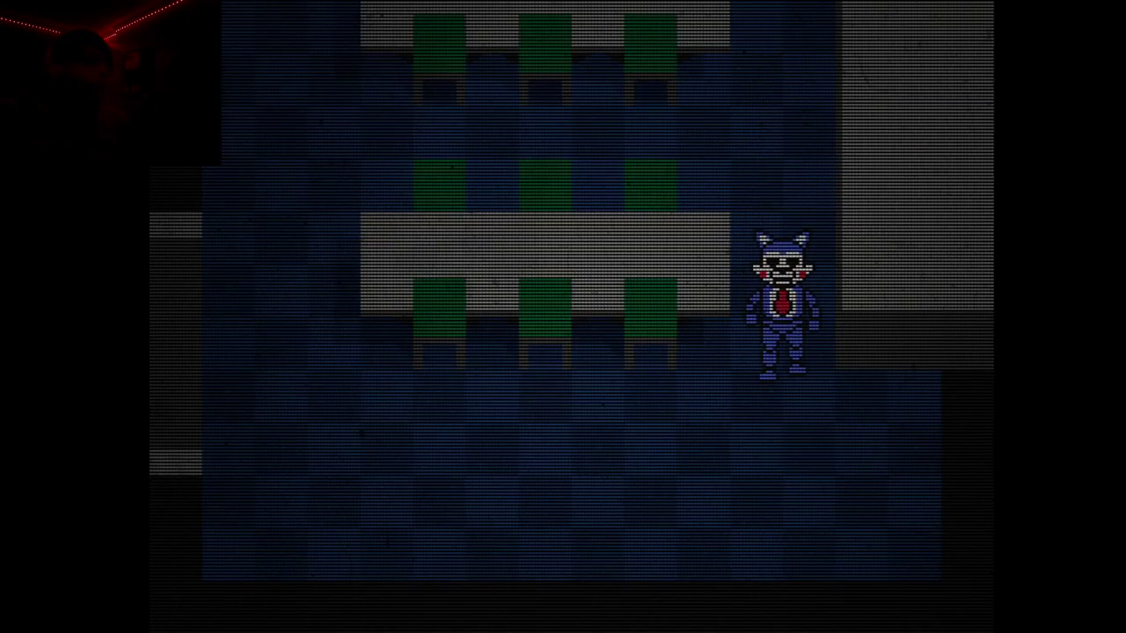
{"action": "key", "text": "s"}
{"action": "key", "text": "a"}
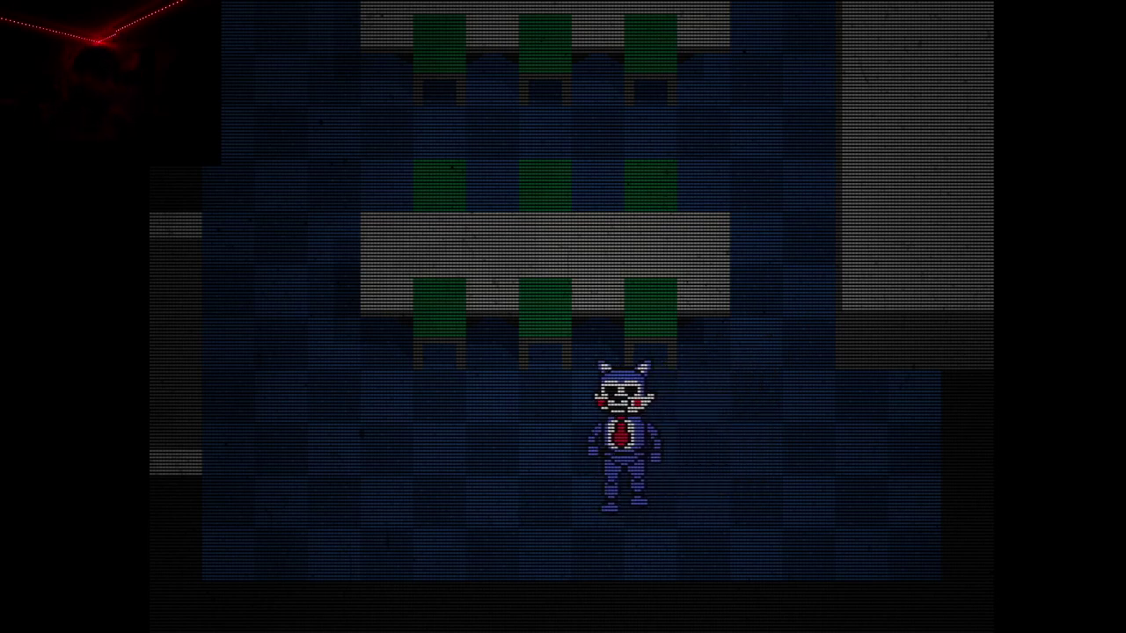
{"action": "key", "text": "a"}
{"action": "key", "text": "w"}
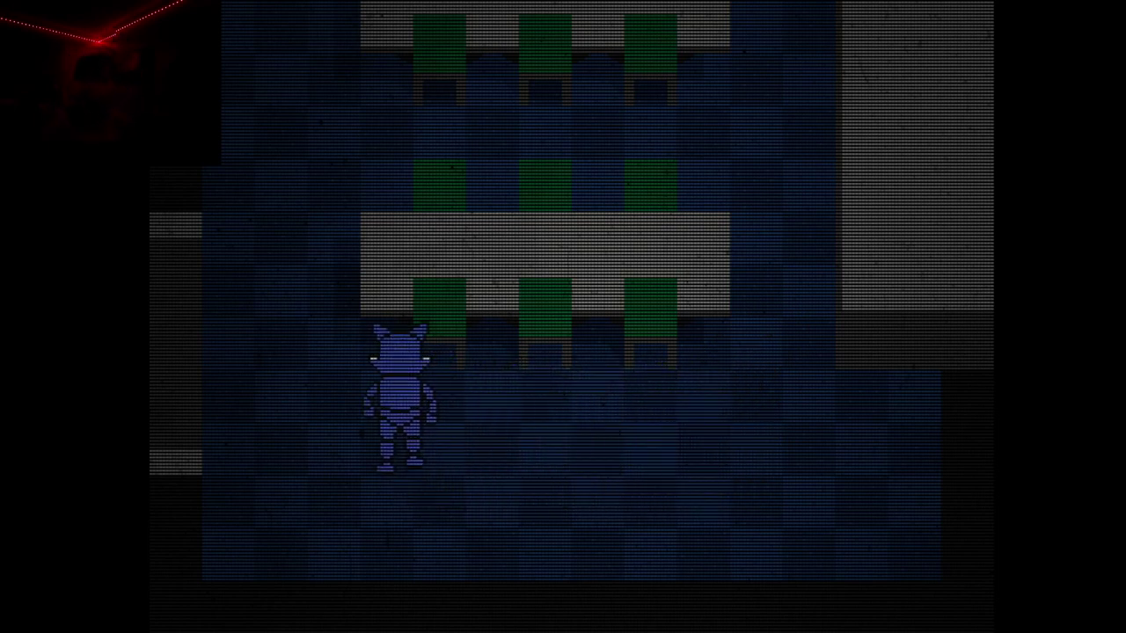
{"action": "key", "text": "a"}
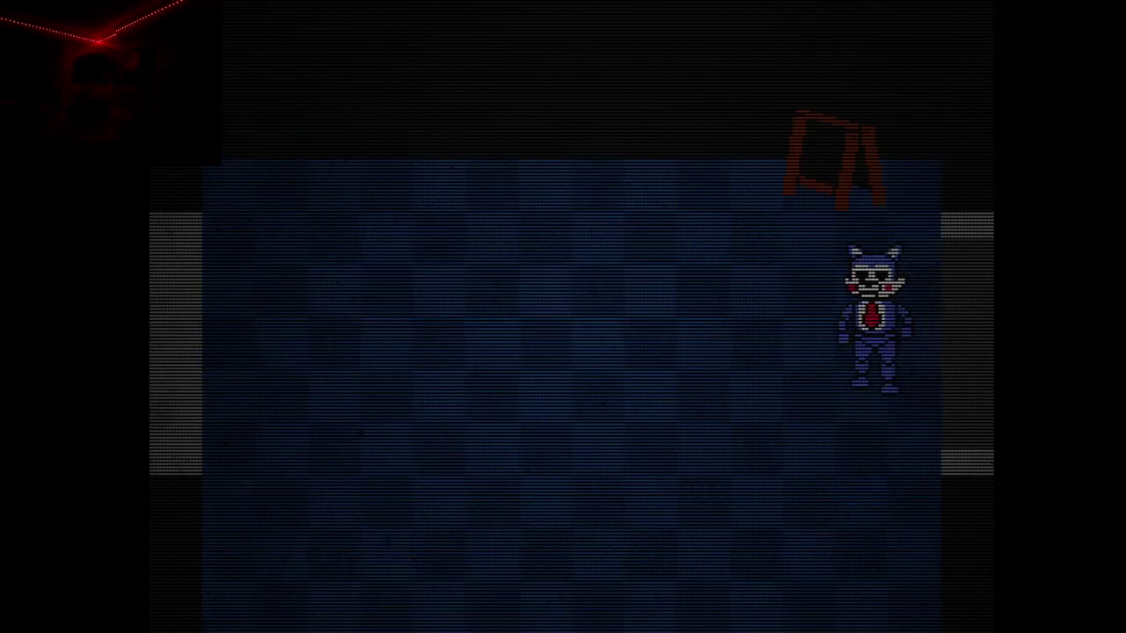
{"action": "key", "text": "s"}
{"action": "key", "text": "a"}
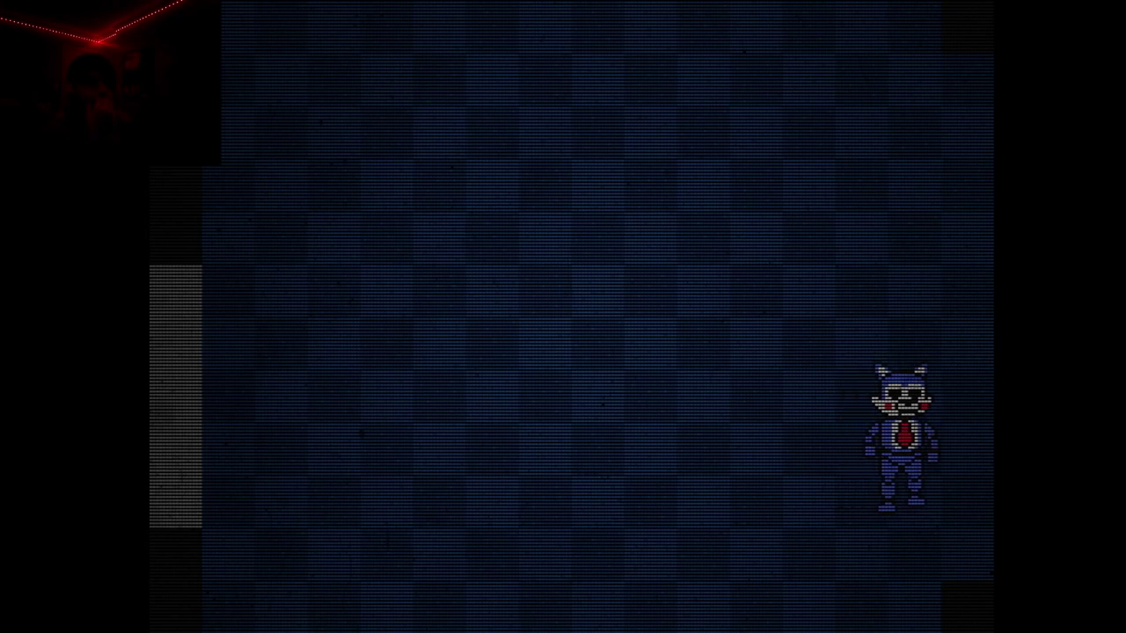
- Guide the cat right, down through two rooms, and through the left doorway into the guard's room
{"action": "key", "text": "d"}
{"action": "key", "text": "s"}
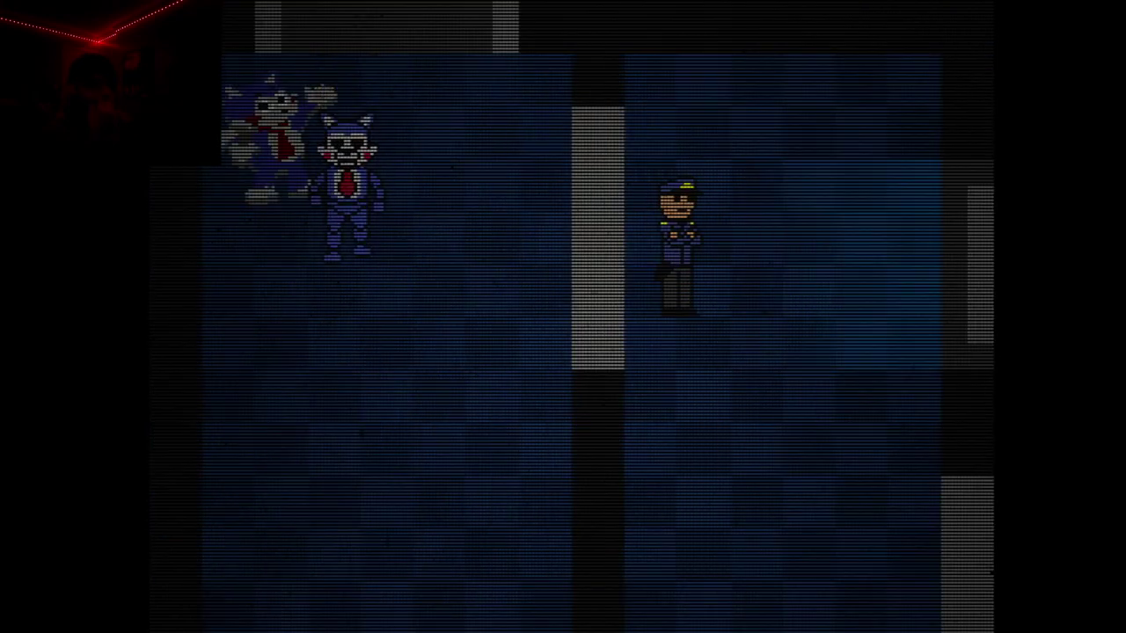
{"action": "key", "text": "d"}
{"action": "key", "text": "s"}
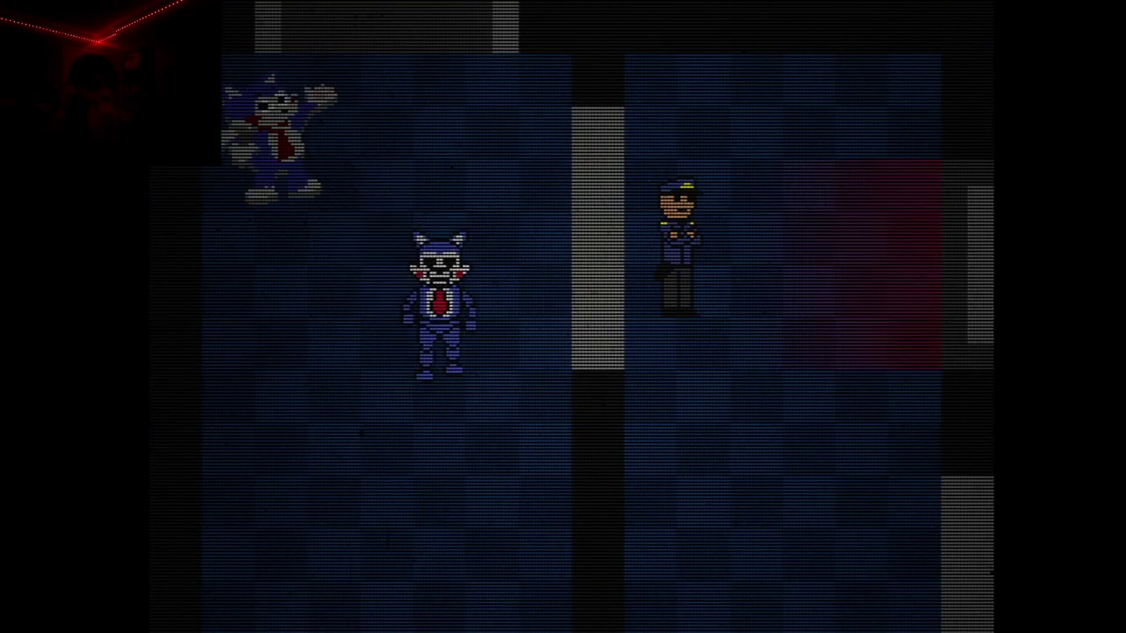
{"action": "key", "text": "s"}
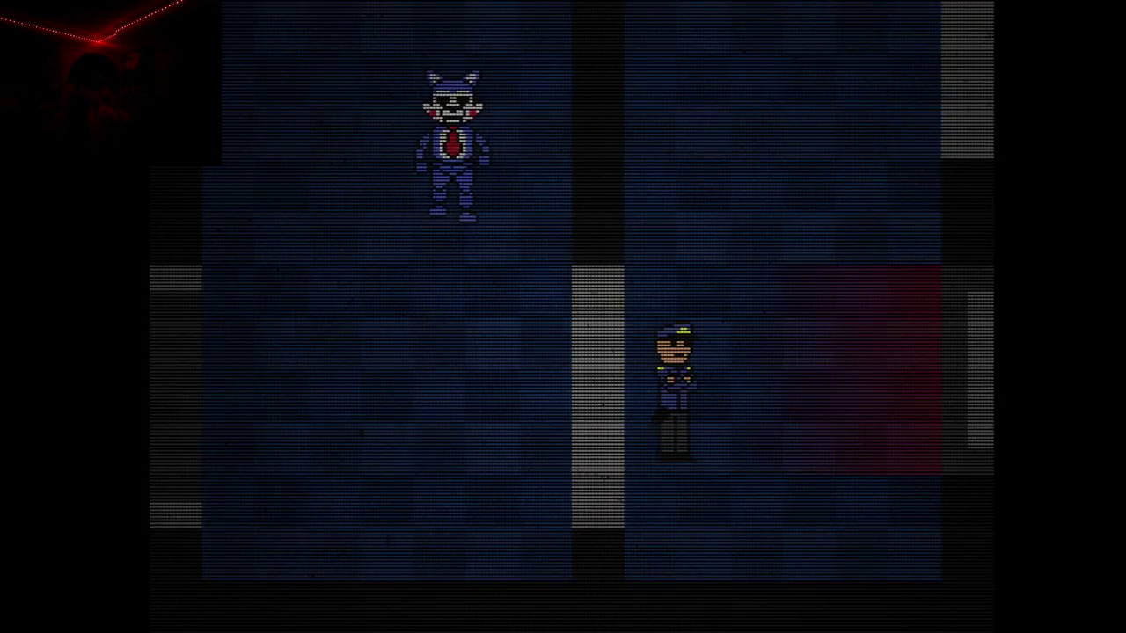
{"action": "key", "text": "a"}
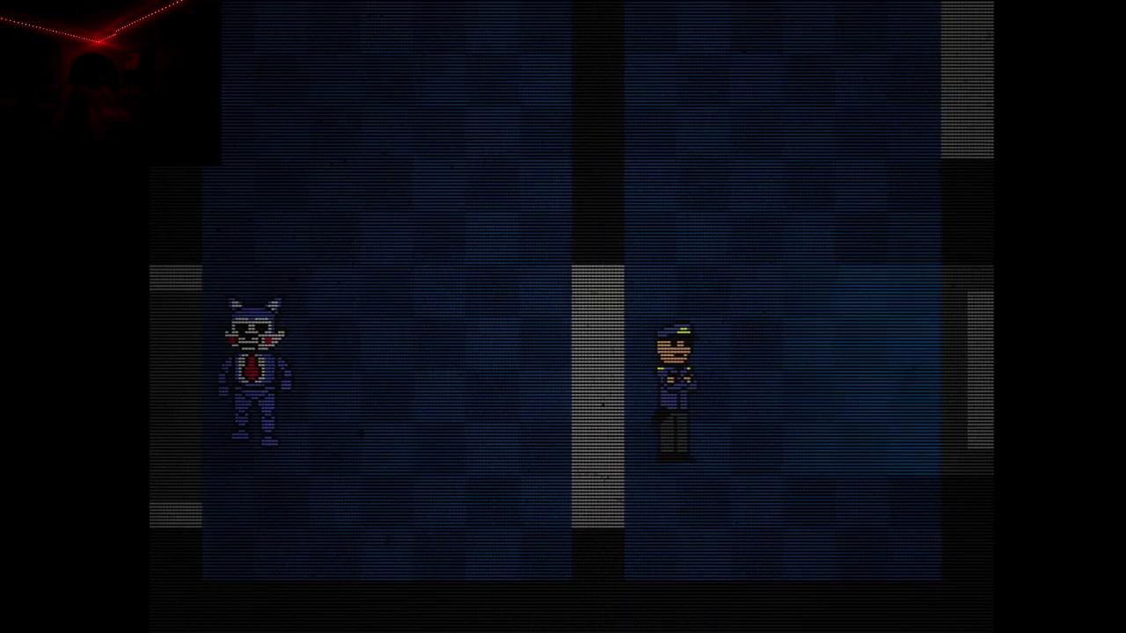
{"action": "key", "text": "a"}
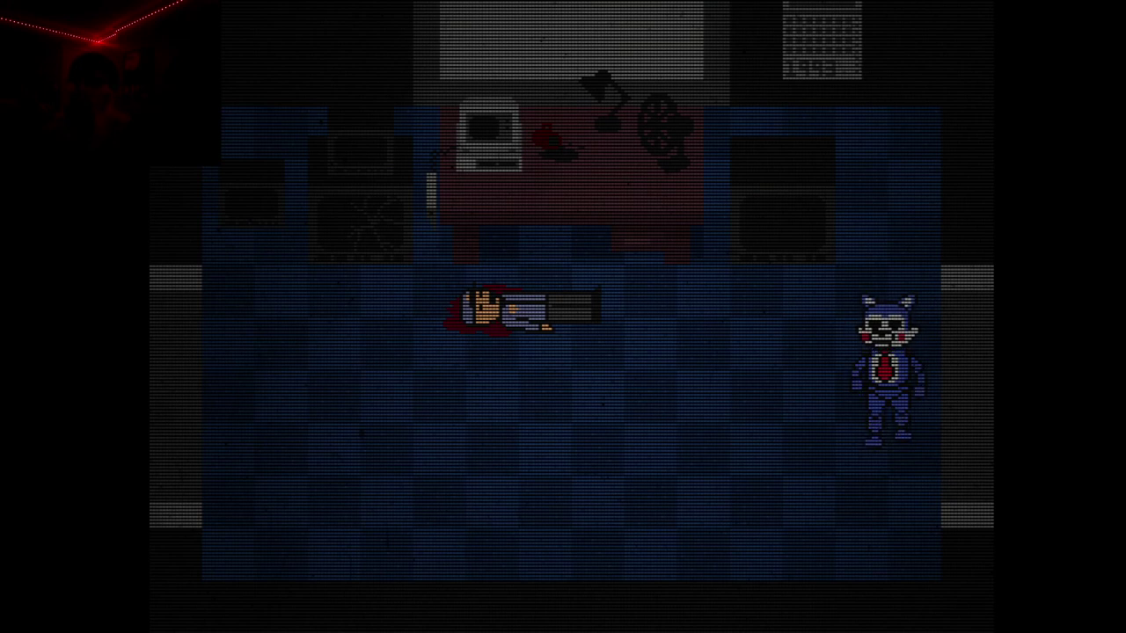
- Peek into the hallway, return to stand over the fallen guard, then walk away toward the left wall
{"action": "key", "text": "d"}
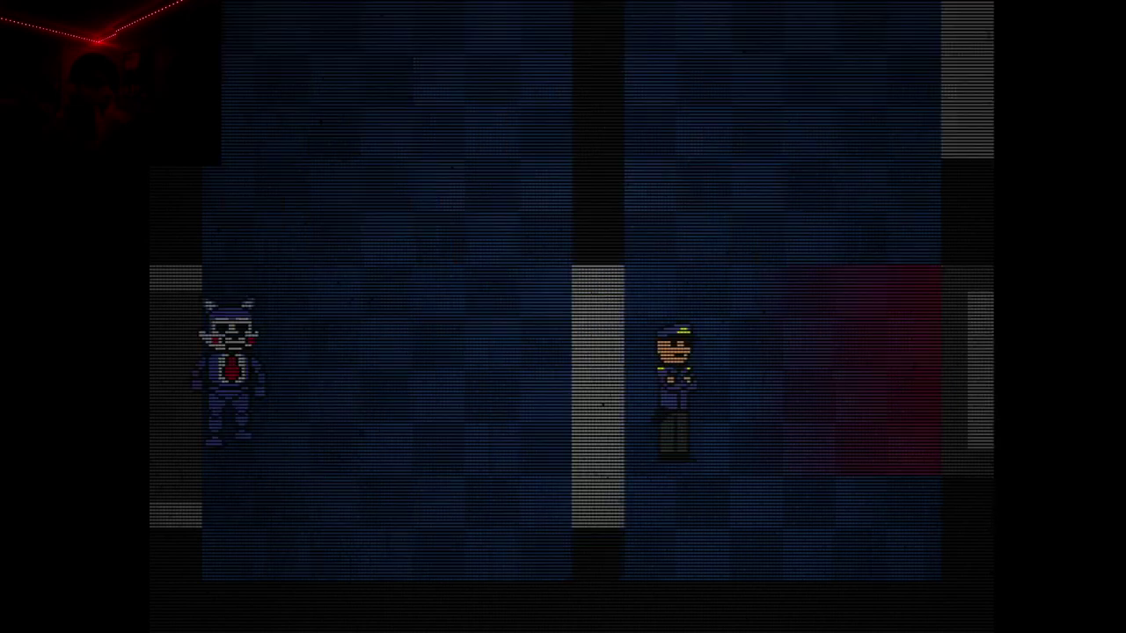
{"action": "key", "text": "a"}
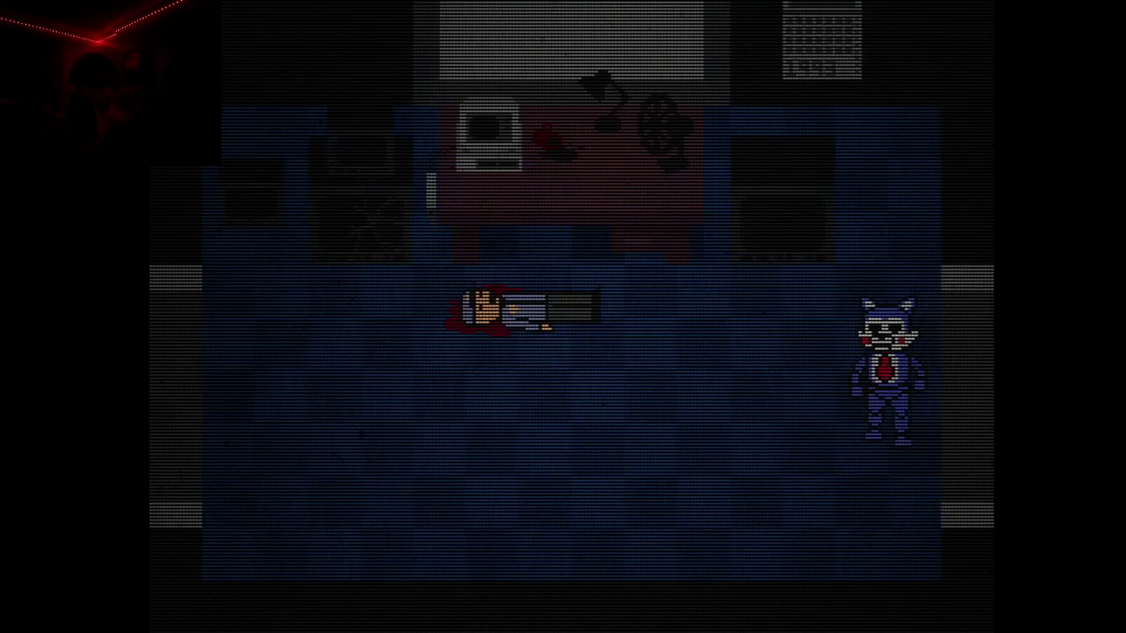
{"action": "key", "text": "a"}
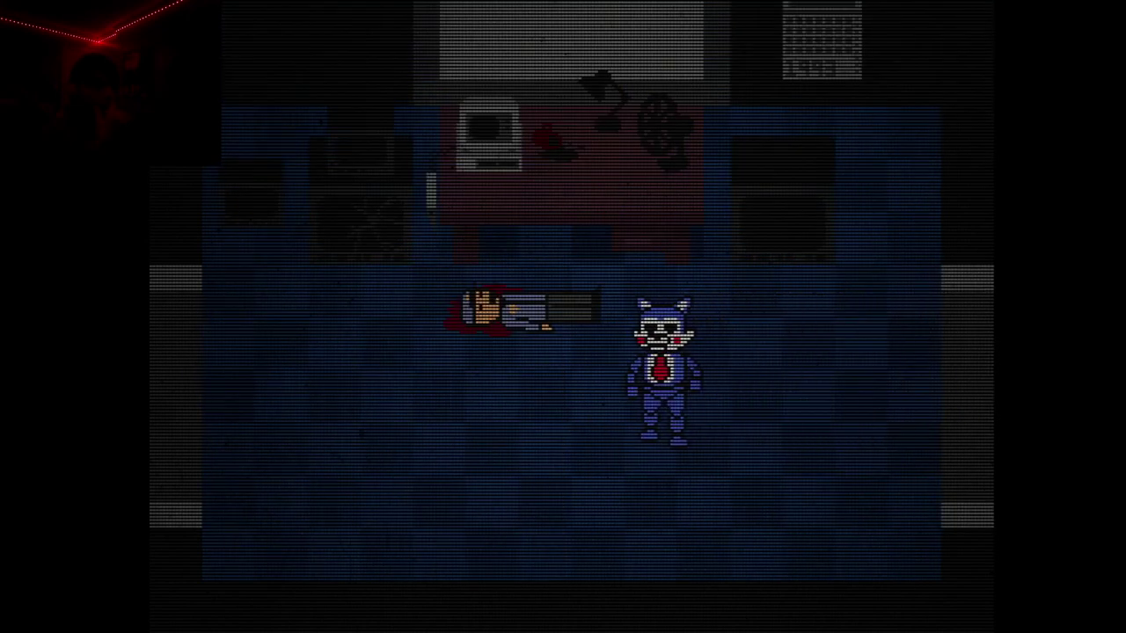
{"action": "key", "text": "a"}
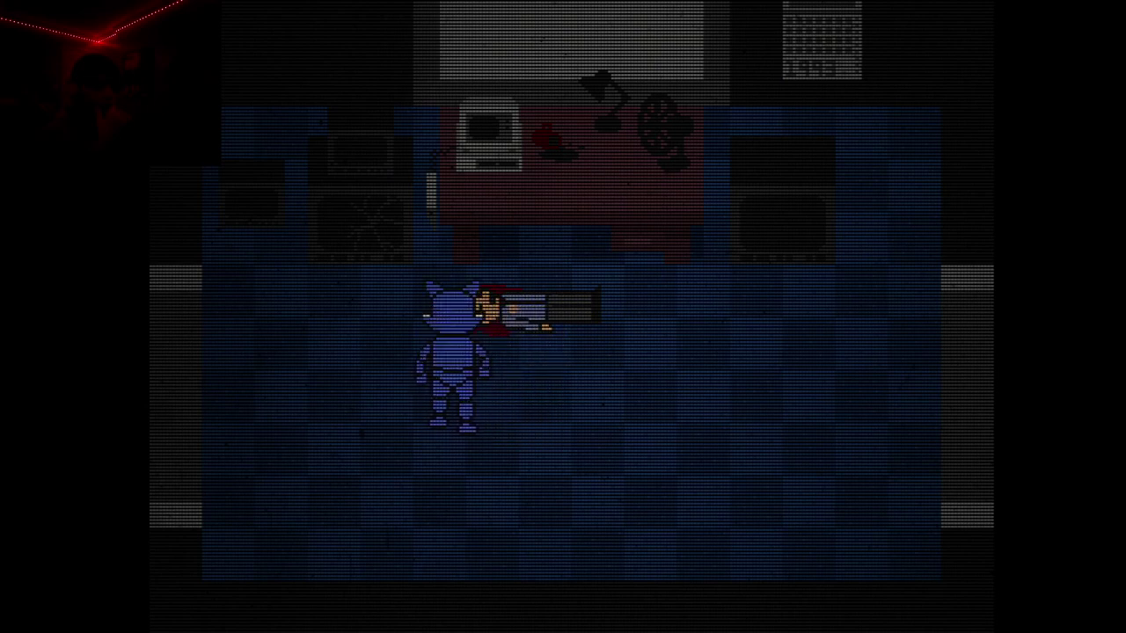
{"action": "key", "text": "w"}
{"action": "key", "text": "d"}
{"action": "key", "text": "s"}
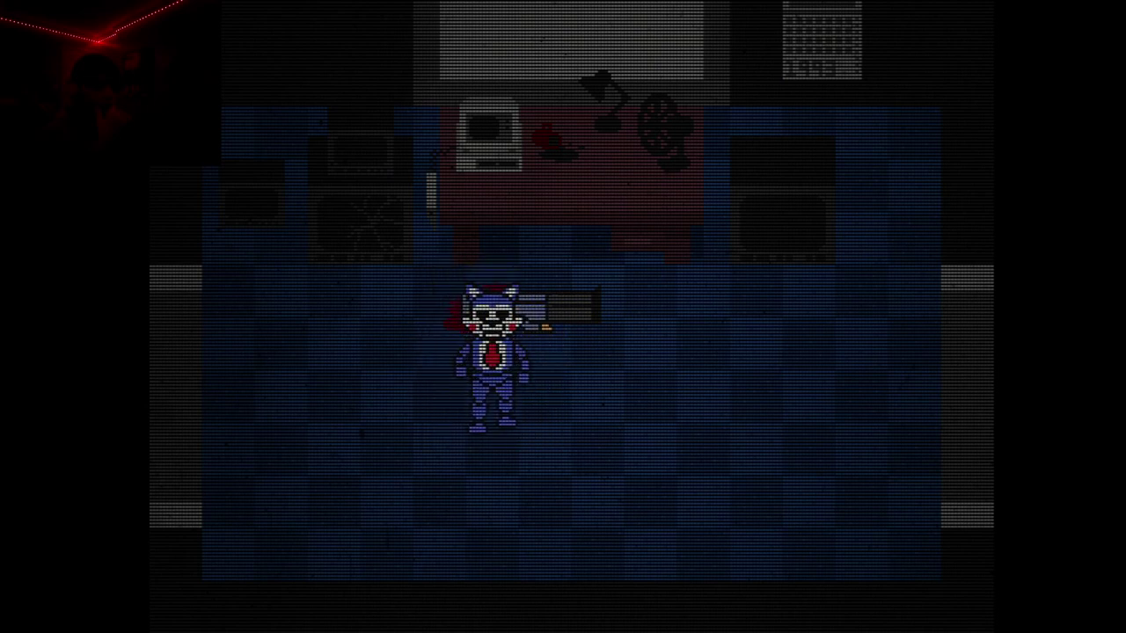
{"action": "key", "text": "a"}
{"action": "key", "text": "a"}
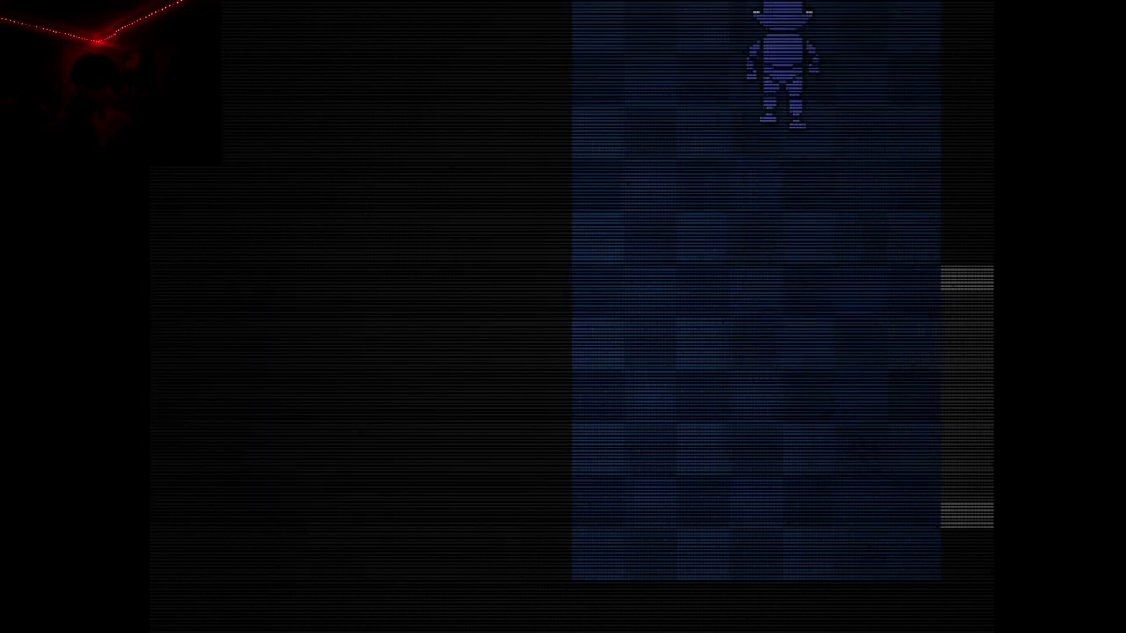
- Walk the cat up-left, then up-right through two rooms to the top edge
{"action": "key", "text": "a"}
{"action": "key", "text": "w"}
{"action": "key", "text": "a"}
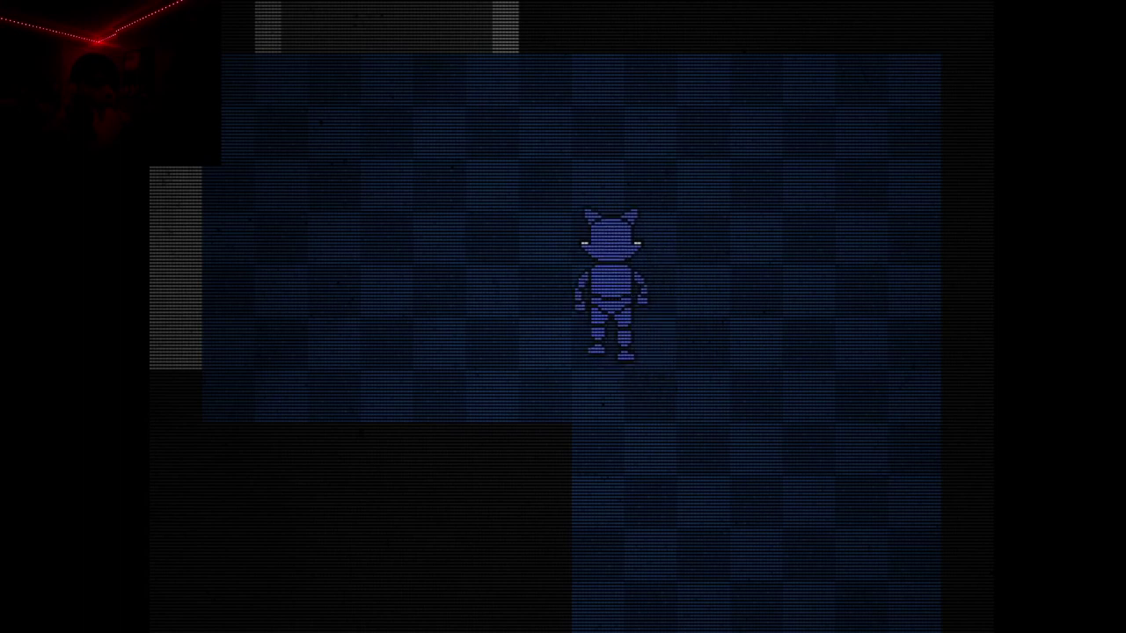
{"action": "key", "text": "w"}
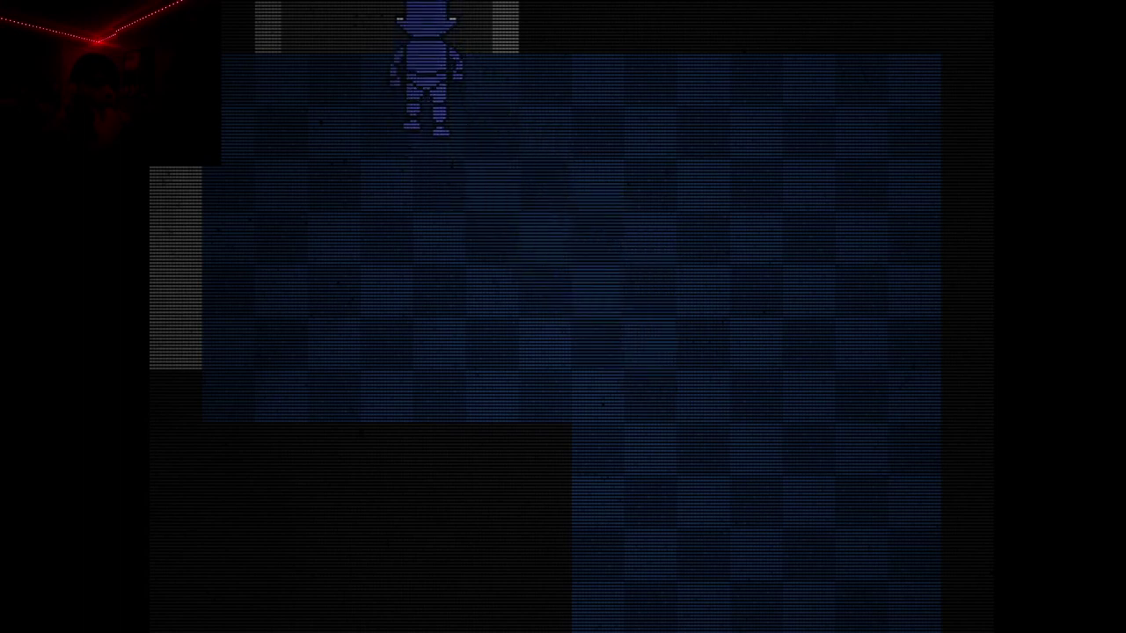
{"action": "key", "text": "d"}
{"action": "key", "text": "w"}
{"action": "key", "text": "d"}
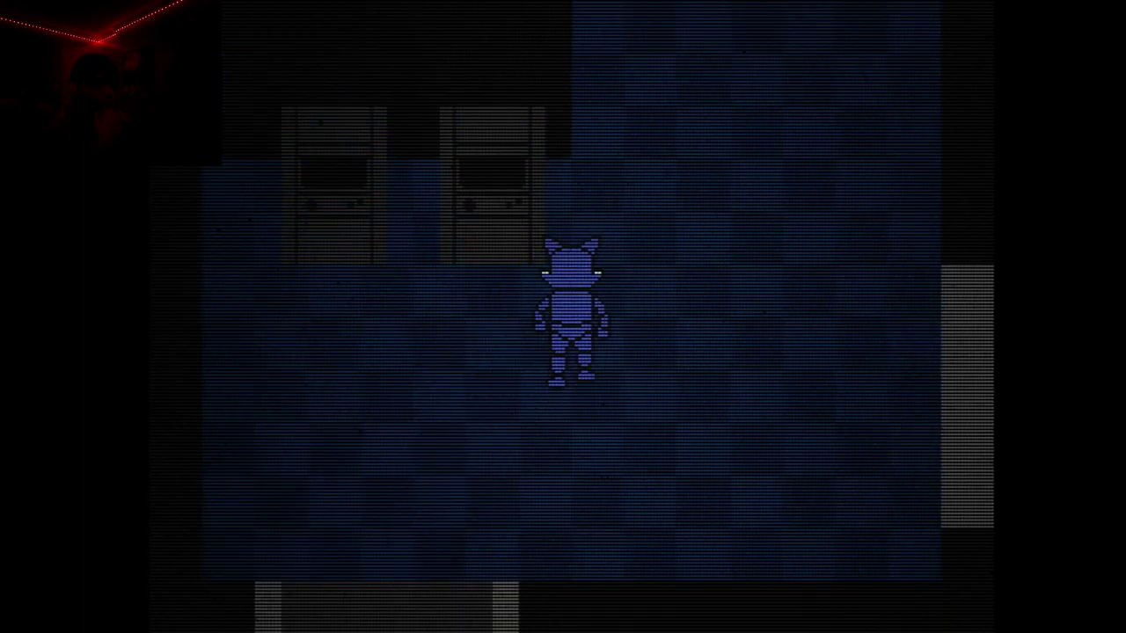
{"action": "key", "text": "w"}
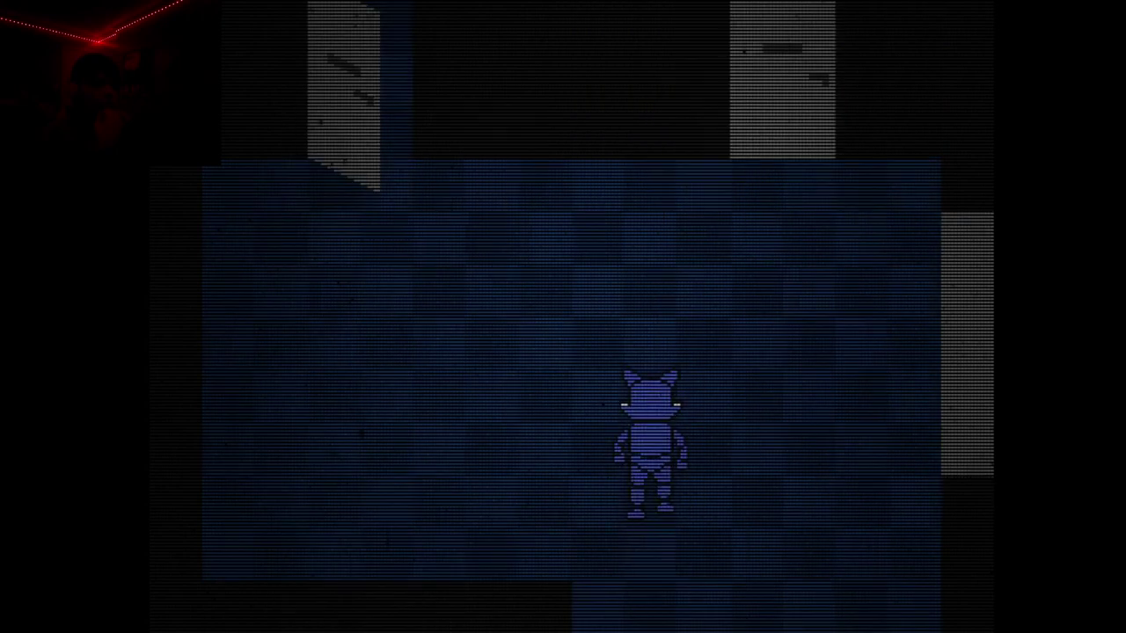
- Walk the cat right across the room to the right wall, then down into the room below
{"action": "key", "text": "d"}
{"action": "key", "text": "w"}
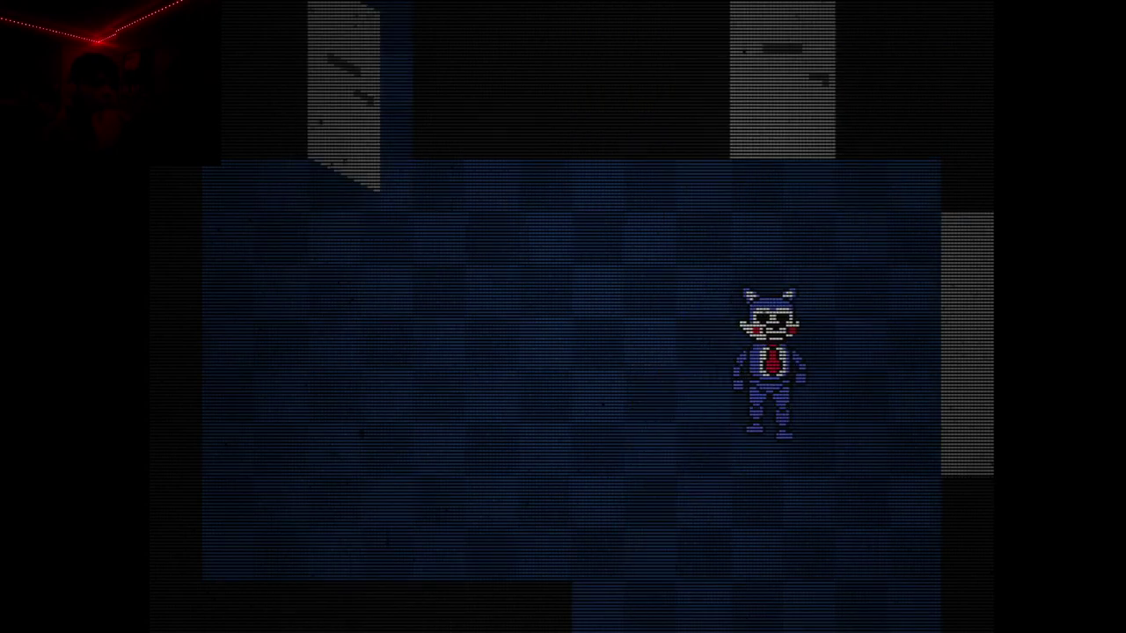
{"action": "key", "text": "d"}
{"action": "key", "text": "w"}
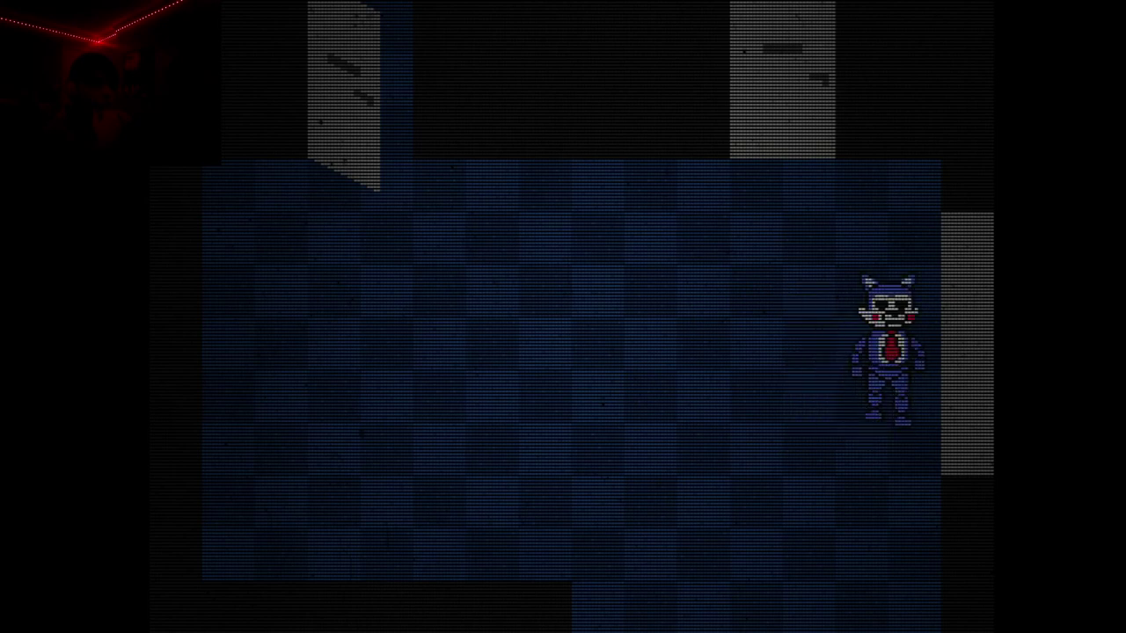
{"action": "key", "text": "s"}
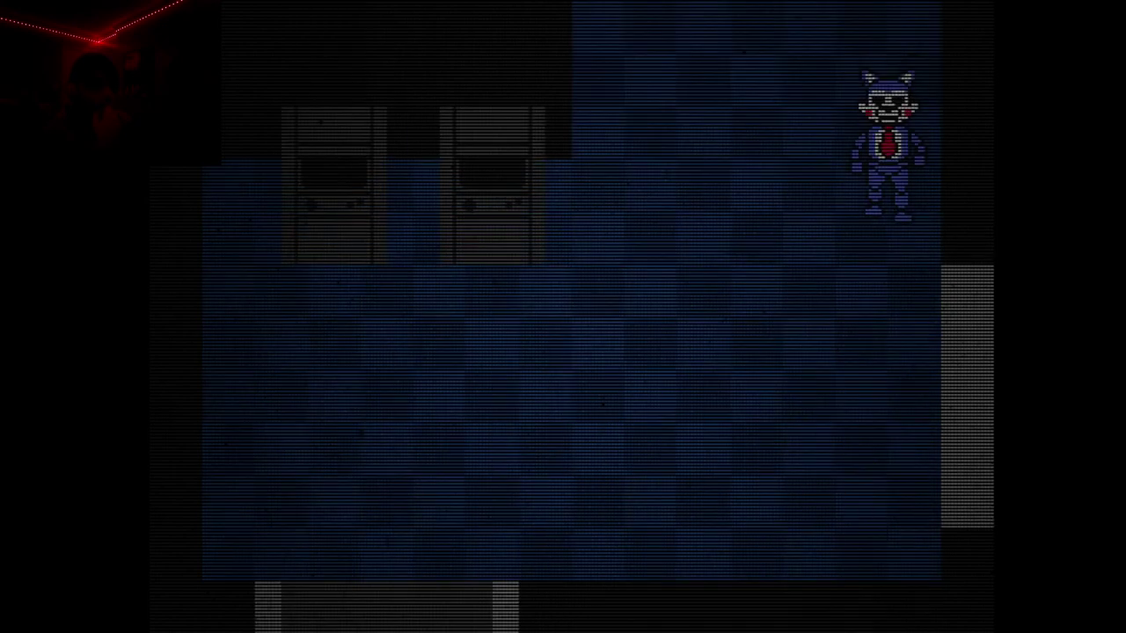
- Steer the cat down-left across one room, then down-right through the next
{"action": "key", "text": "s"}
{"action": "key", "text": "a"}
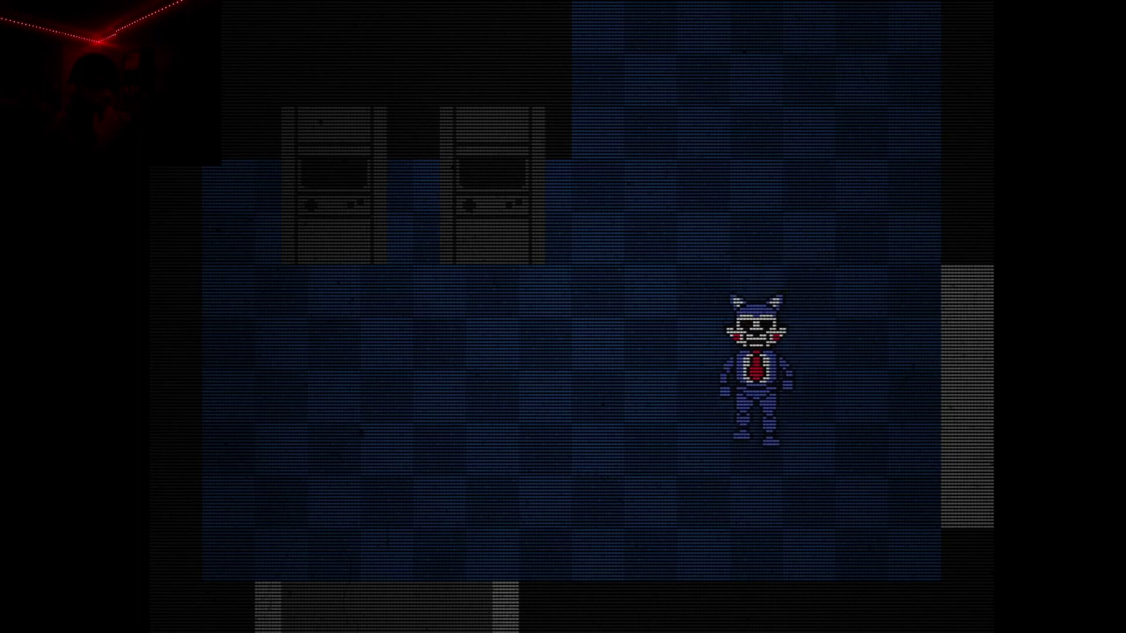
{"action": "key", "text": "a"}
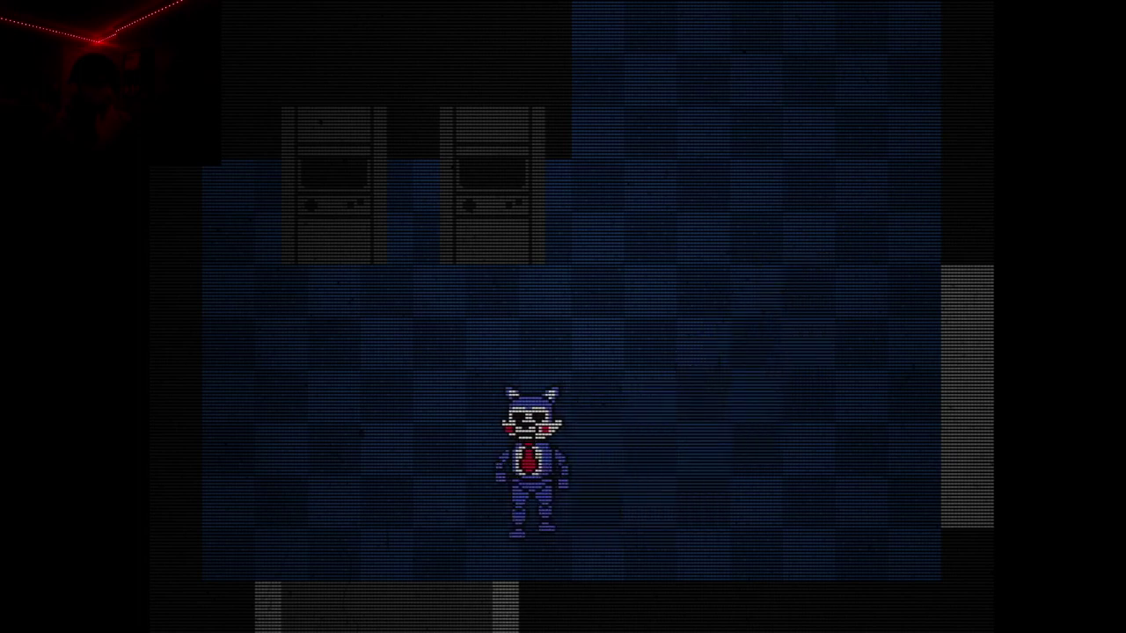
{"action": "key", "text": "s"}
{"action": "key", "text": "d"}
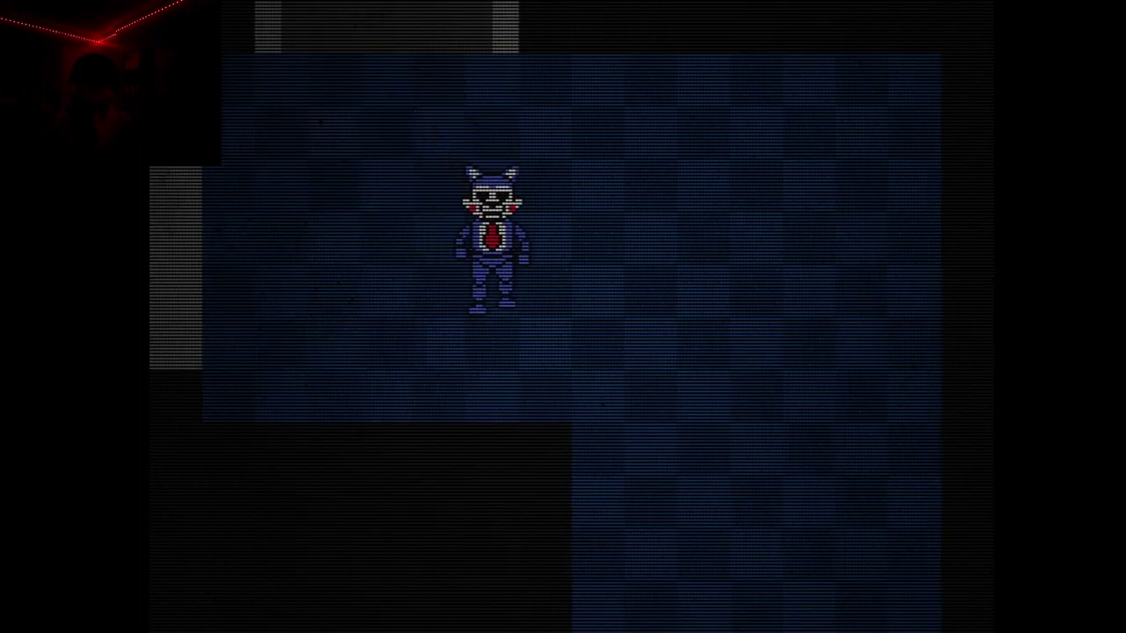
{"action": "key", "text": "s"}
{"action": "key", "text": "d"}
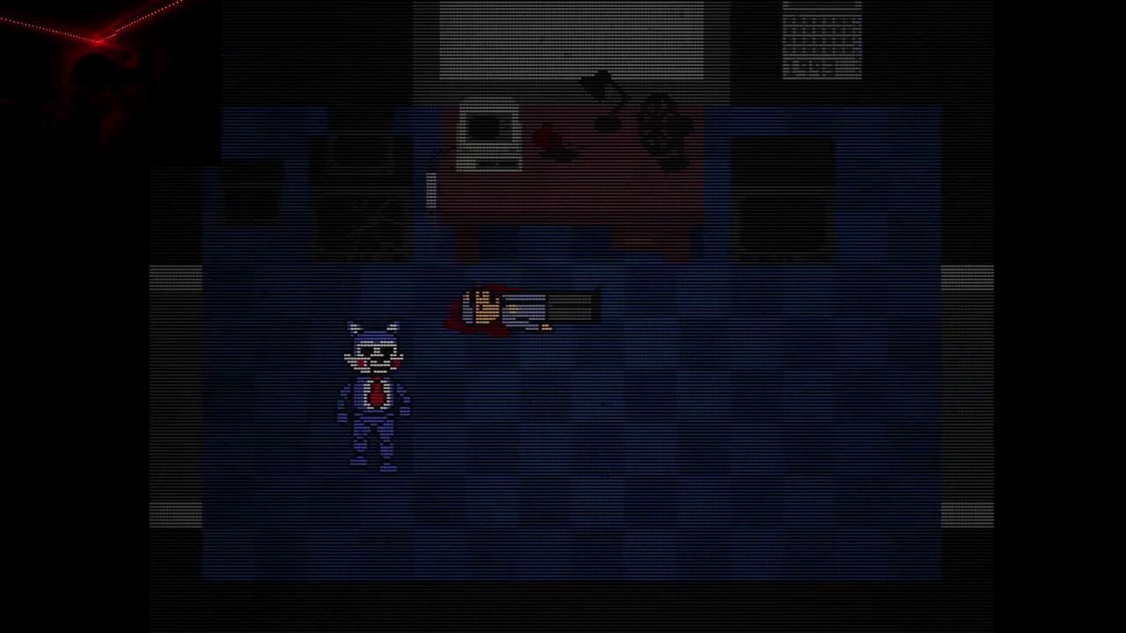
- Walk the cat right through the lit office, past the body, to the right wall
{"action": "key", "text": "d"}
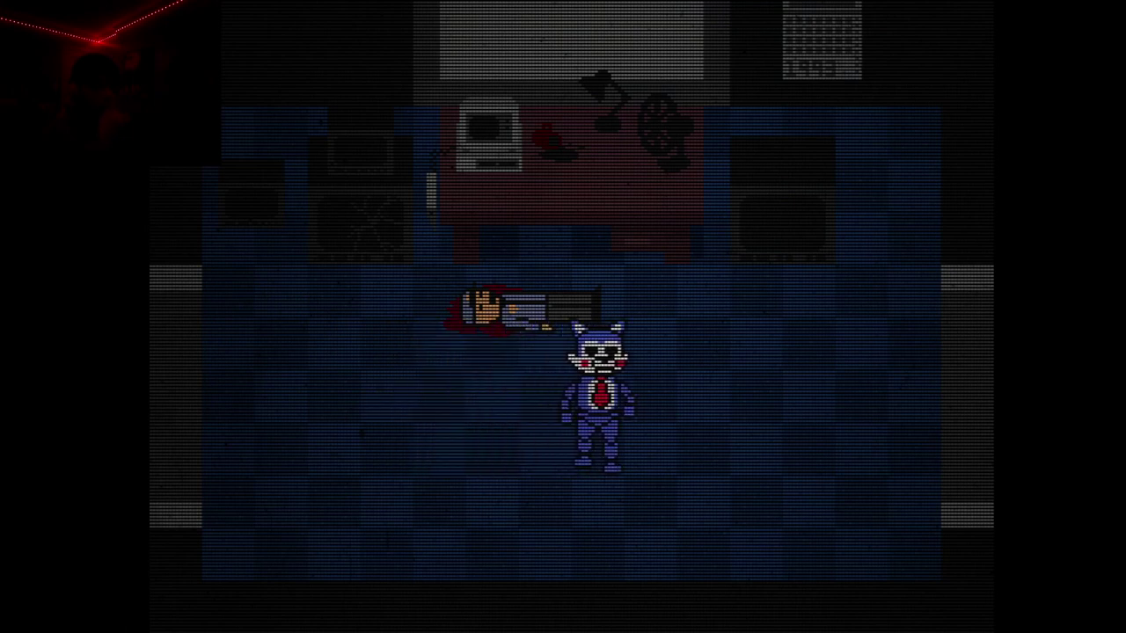
{"action": "key", "text": "d"}
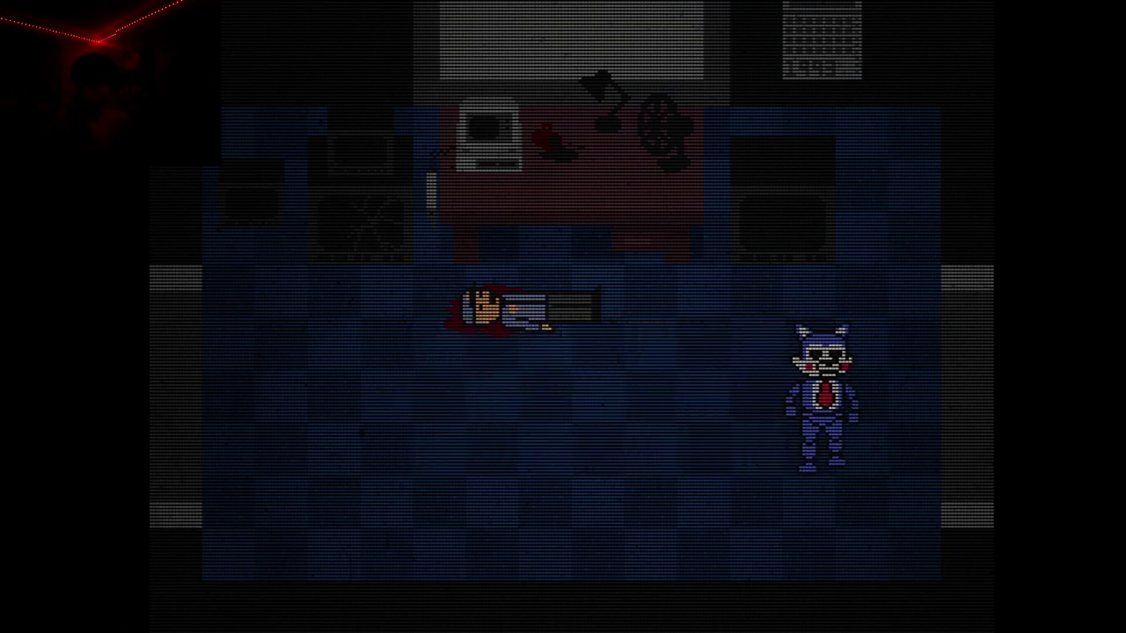
{"action": "key", "text": "d"}
- Walk the cat up through the guard's room and out the top doorways
{"action": "key", "text": "w"}
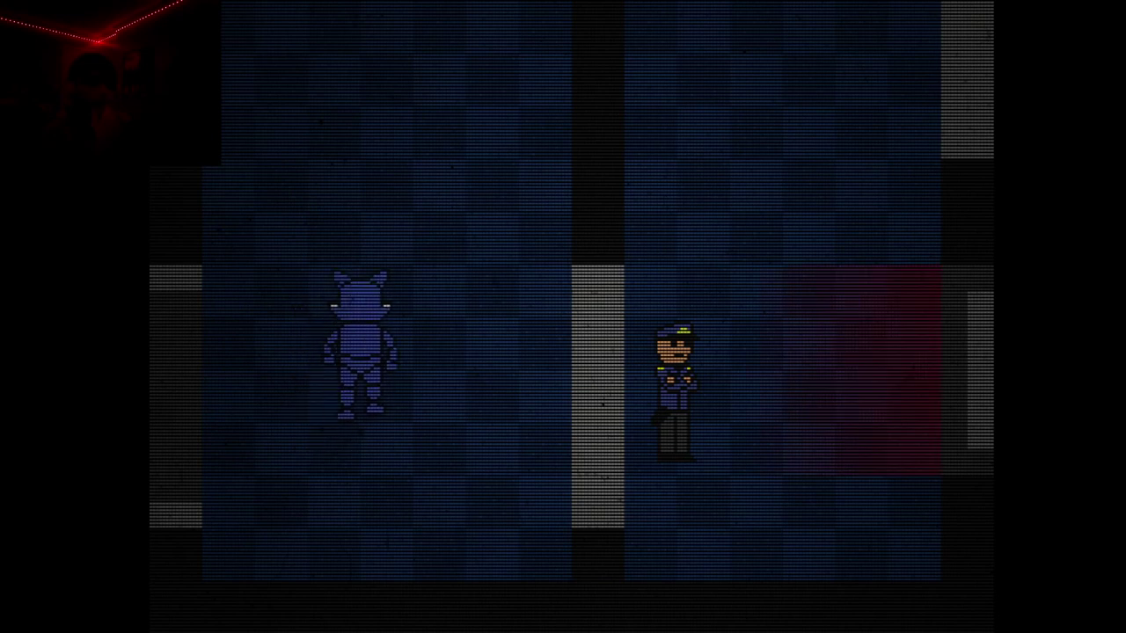
{"action": "key", "text": "w"}
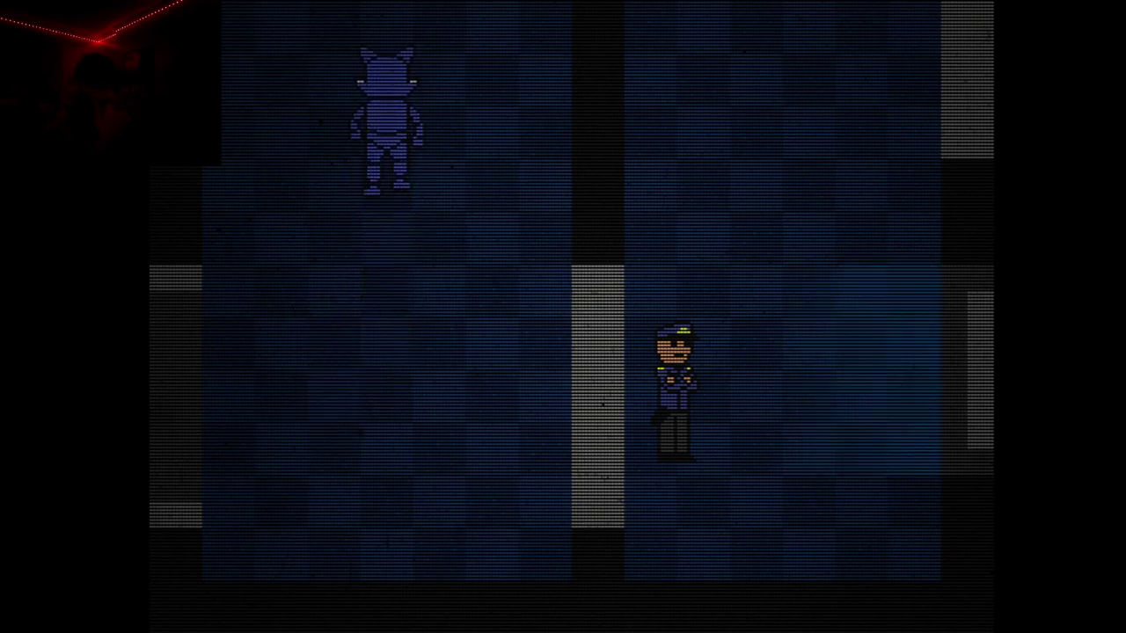
{"action": "key", "text": "w"}
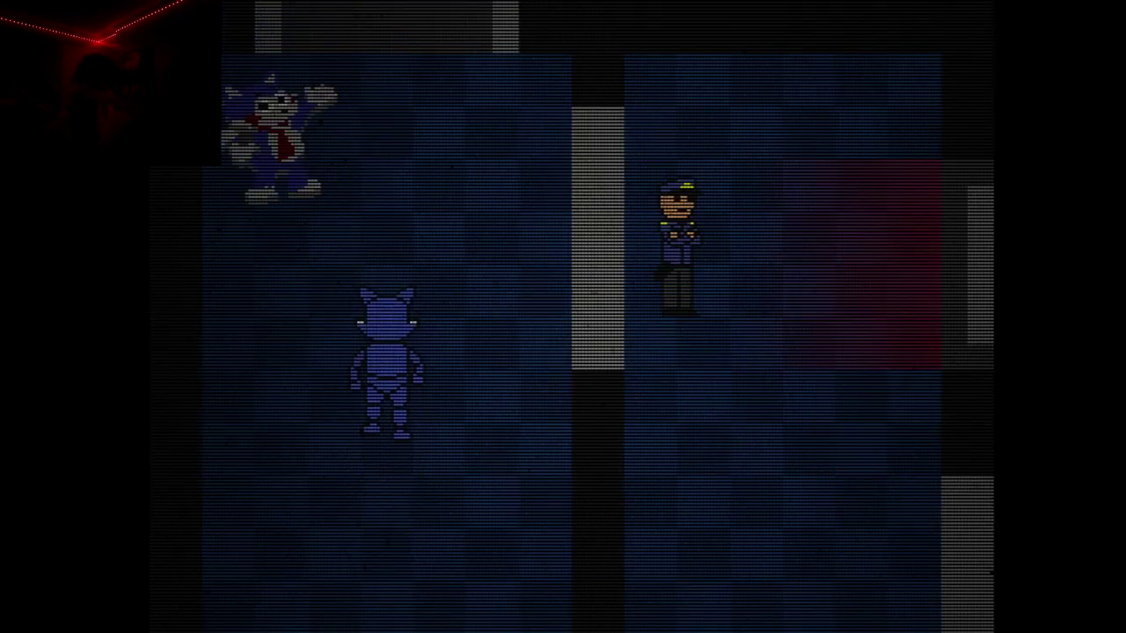
{"action": "key", "text": "w"}
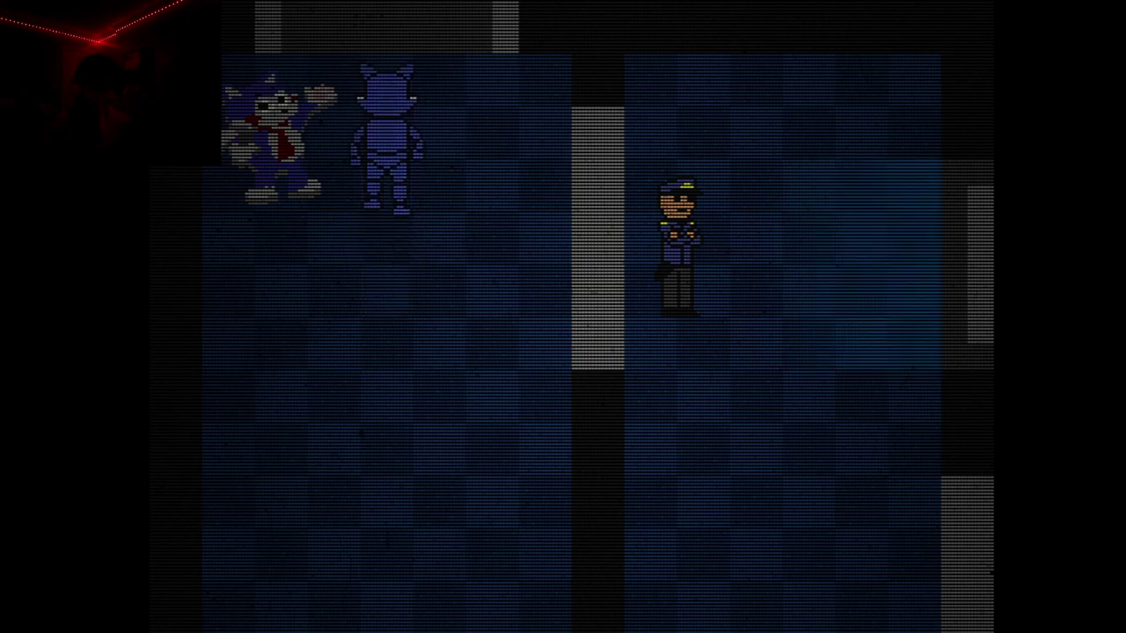
{"action": "key", "text": "w"}
- Walk the cat up-left through the top exit and up the left corridor
{"action": "key", "text": "a"}
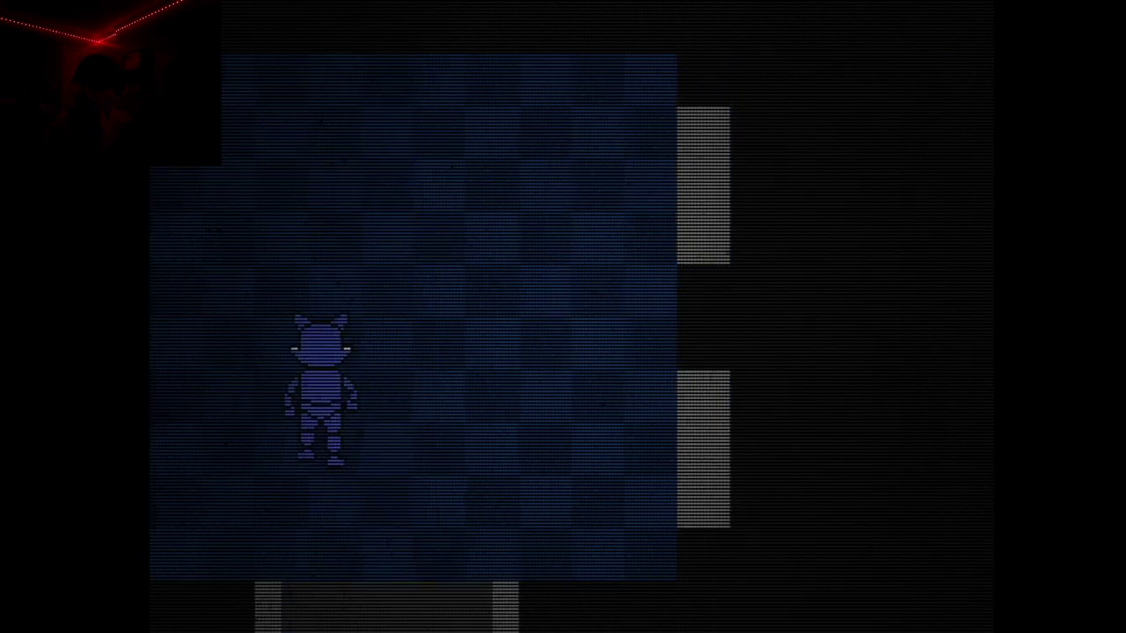
{"action": "key", "text": "a"}
{"action": "key", "text": "w"}
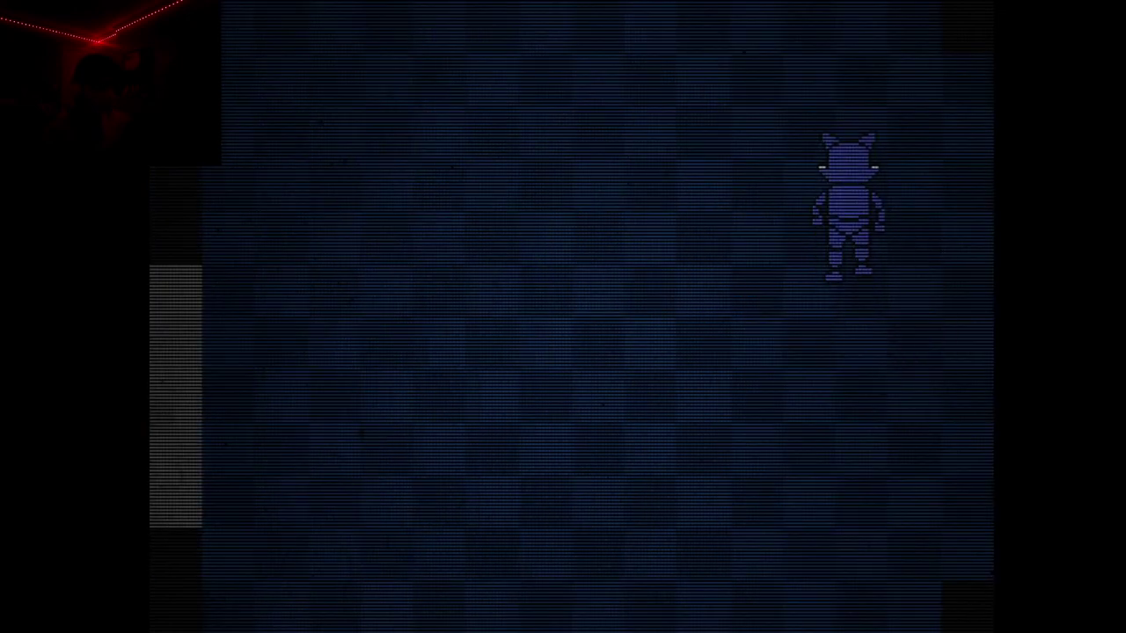
{"action": "key", "text": "w"}
{"action": "key", "text": "d"}
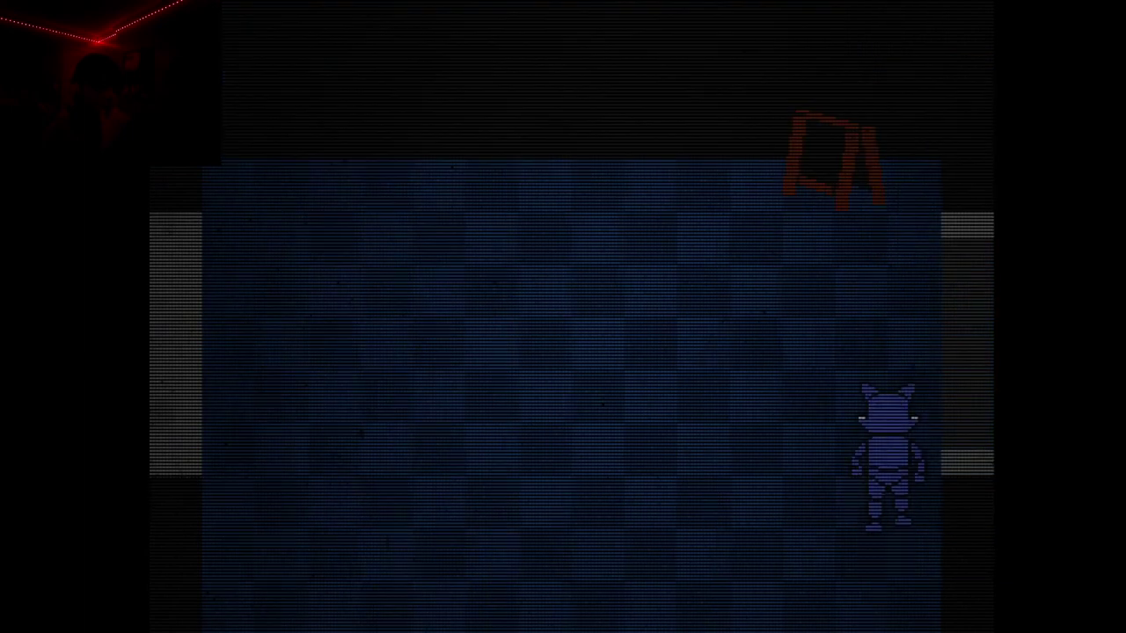
{"action": "key", "text": "Right"}
{"action": "key", "text": "Up"}
{"action": "key", "text": "Up"}
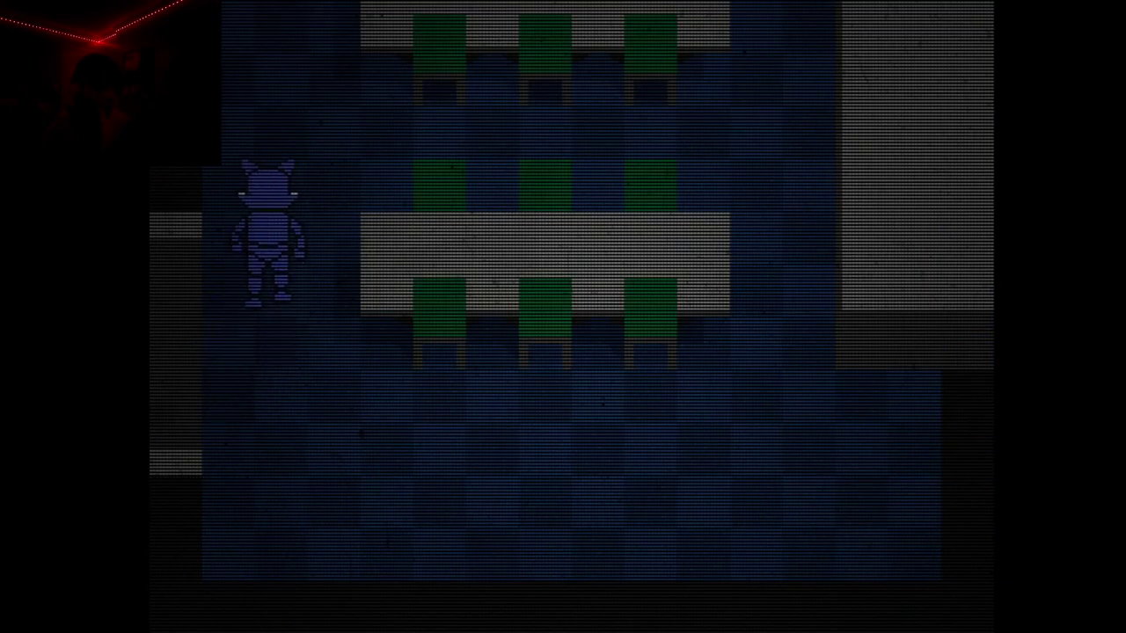
{"action": "key", "text": "Up"}
{"action": "key", "text": "Up"}
{"action": "key", "text": "Up"}
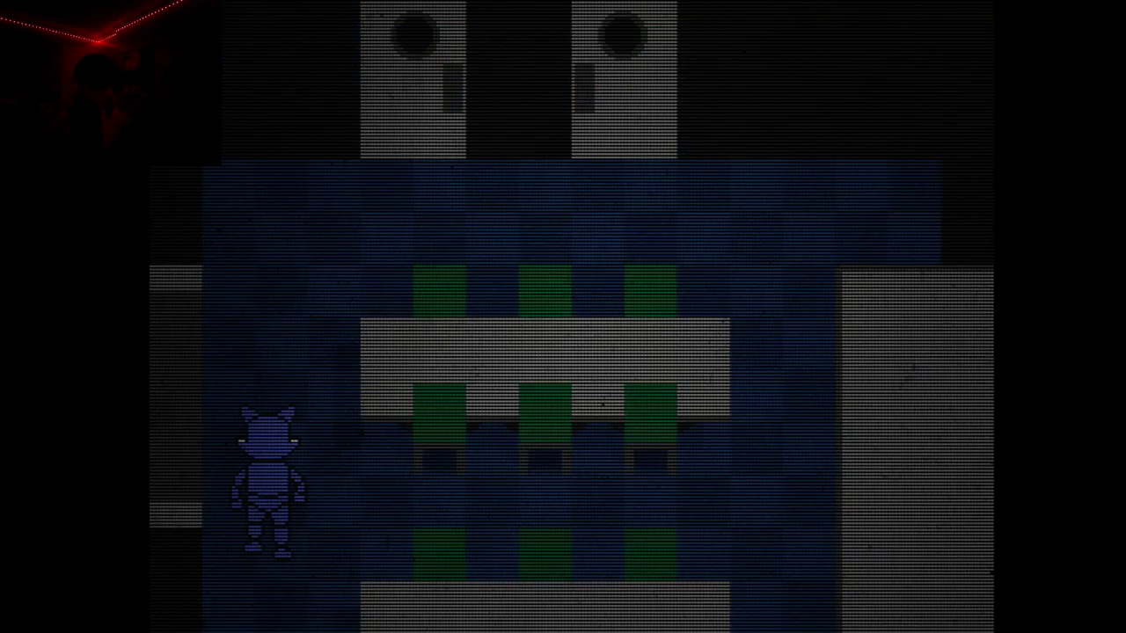
- Steer the cat through a doorway, down the next room and into the lower-left room
{"action": "key", "text": "Left"}
{"action": "key", "text": "Right"}
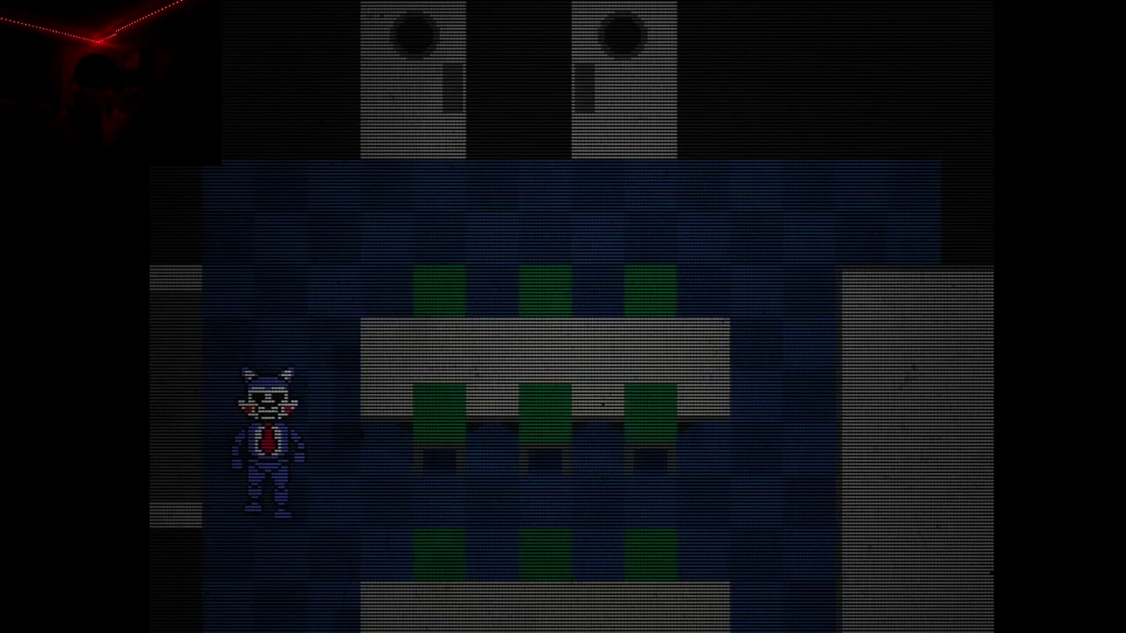
{"action": "key", "text": "Down"}
{"action": "key", "text": "Down"}
{"action": "key", "text": "Down"}
{"action": "key", "text": "Left"}
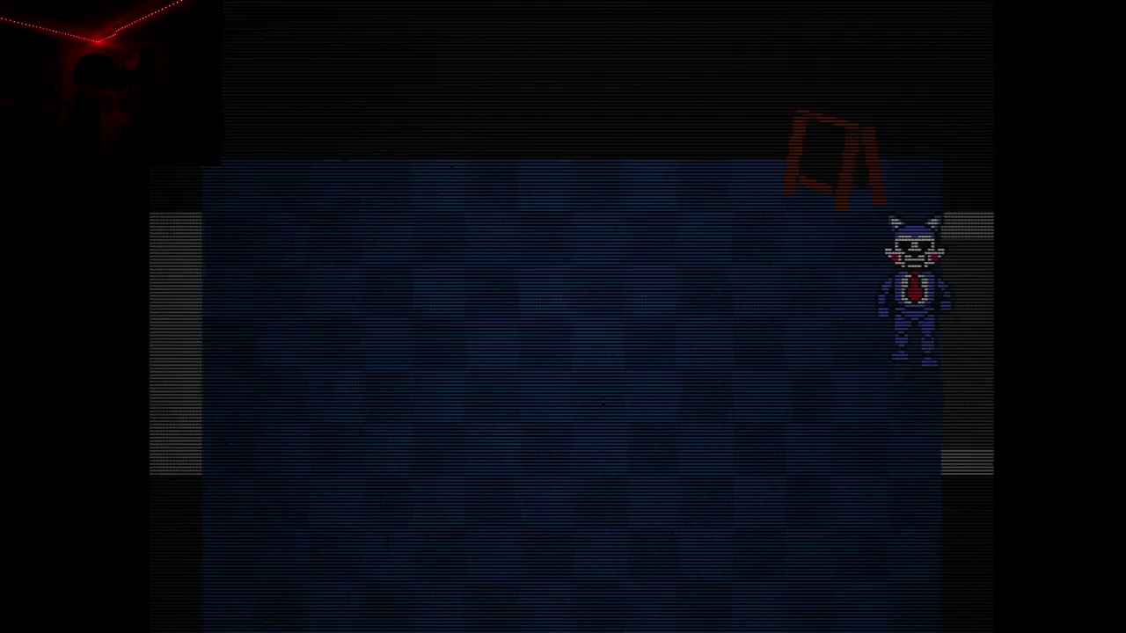
{"action": "key", "text": "Down"}
{"action": "key", "text": "Down"}
{"action": "key", "text": "Left"}
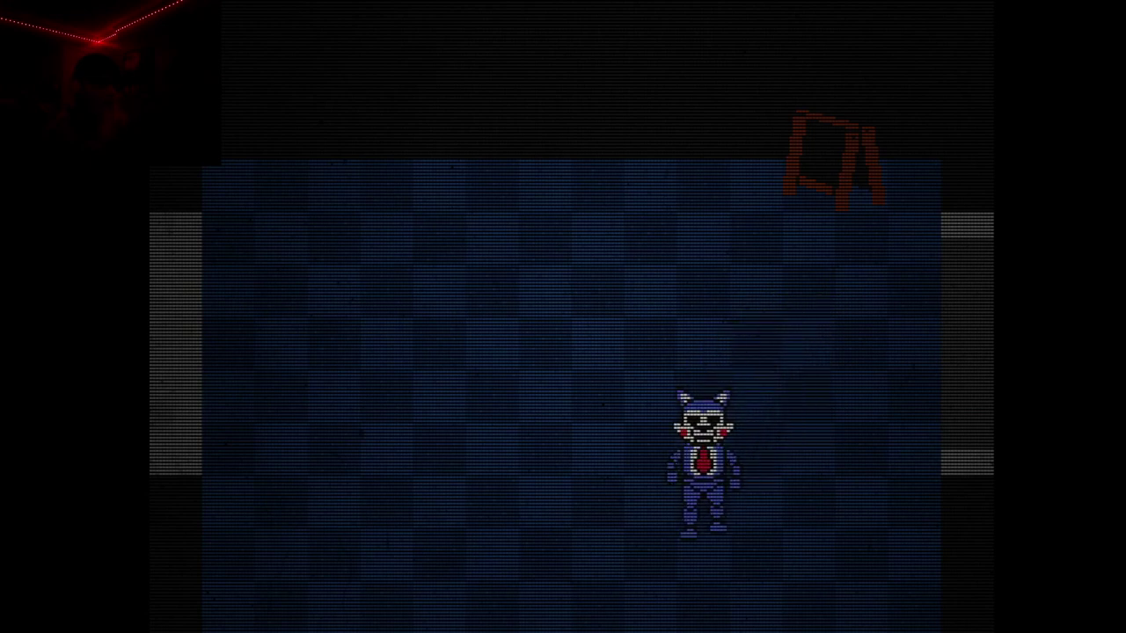
- Walk the cat down through the guard's room, then left across the office into the dark room
{"action": "key", "text": "Right"}
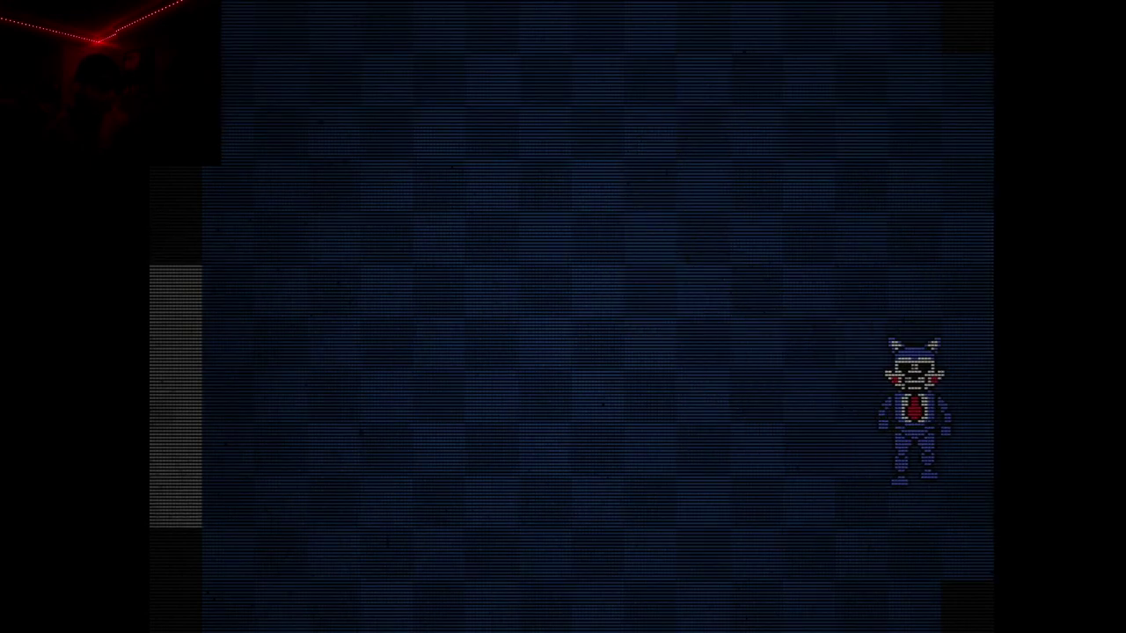
{"action": "key", "text": "Down"}
{"action": "key", "text": "Down"}
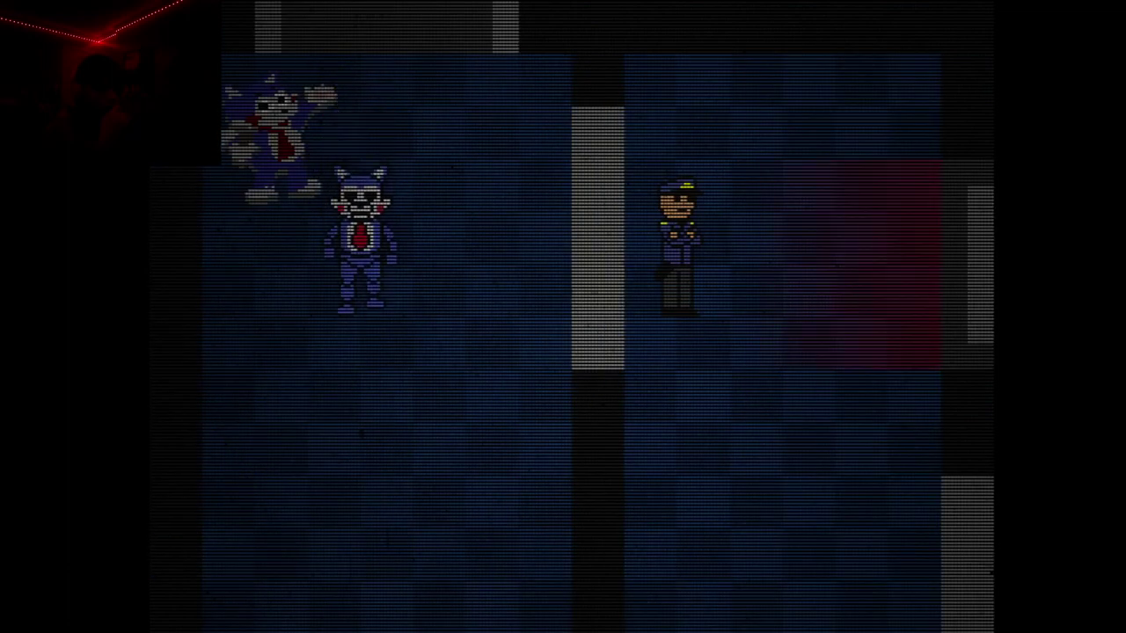
{"action": "key", "text": "Down"}
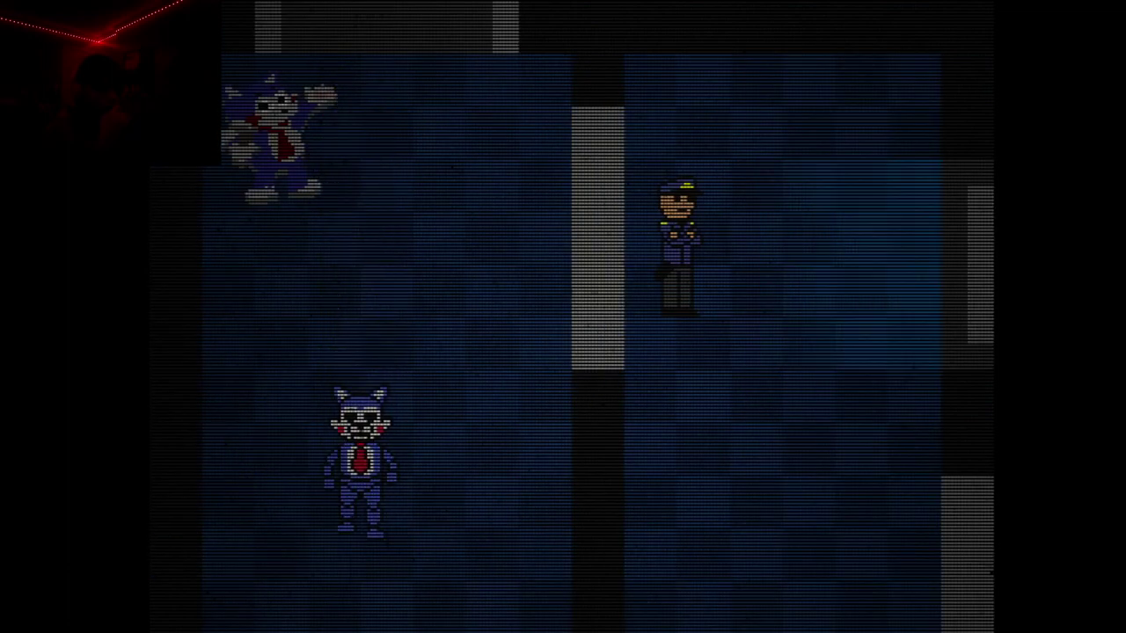
{"action": "key", "text": "Left"}
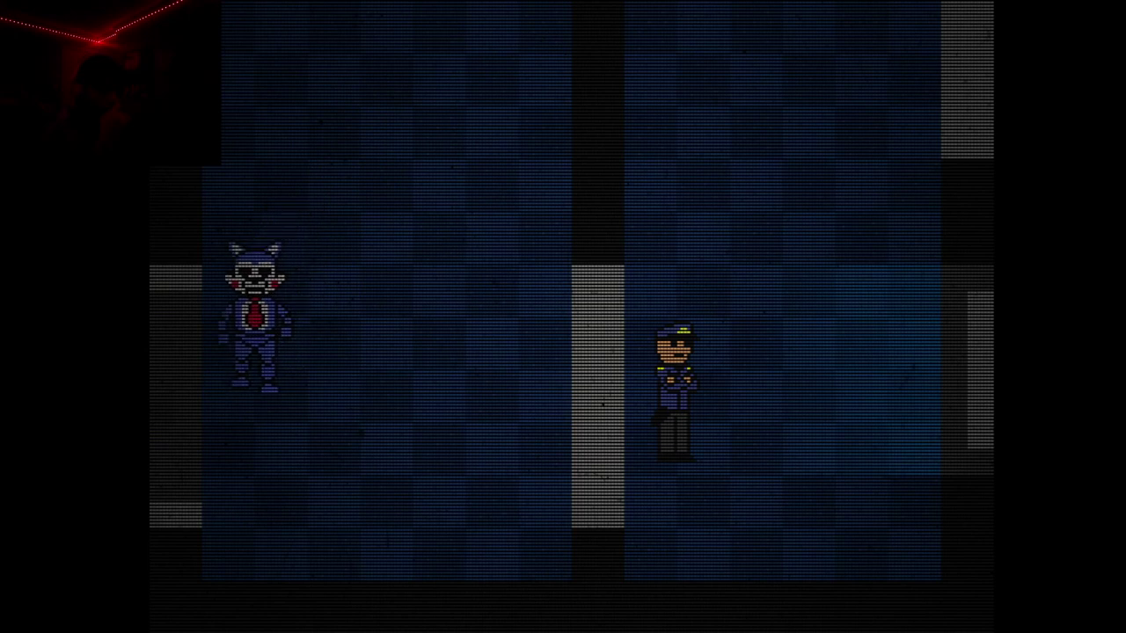
{"action": "key", "text": "Left"}
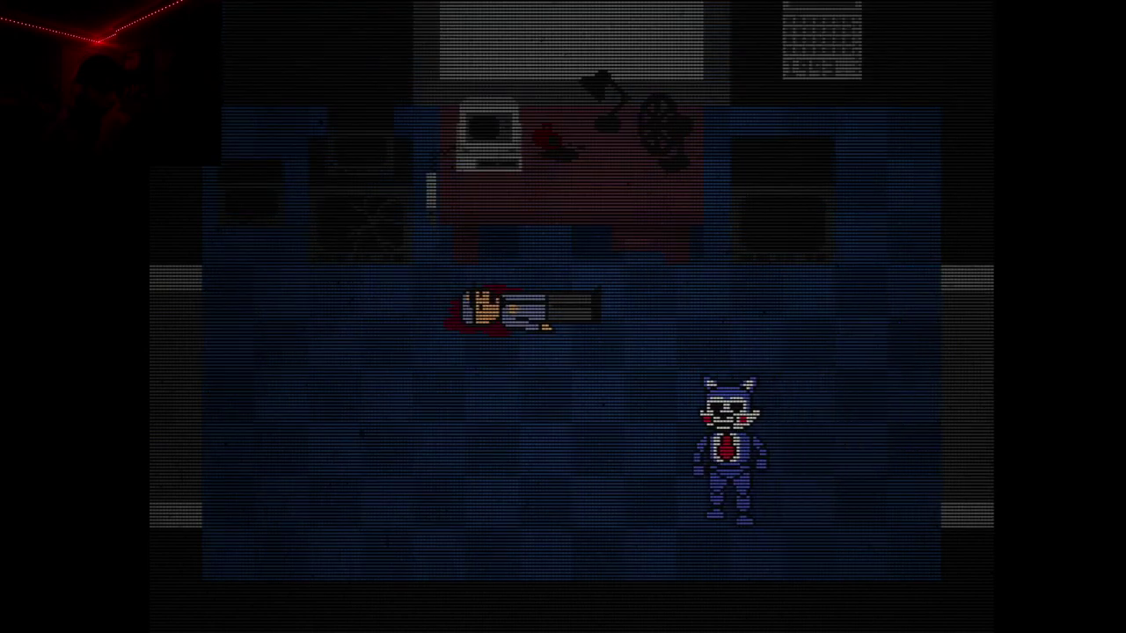
{"action": "key", "text": "Up"}
{"action": "key", "text": "Left"}
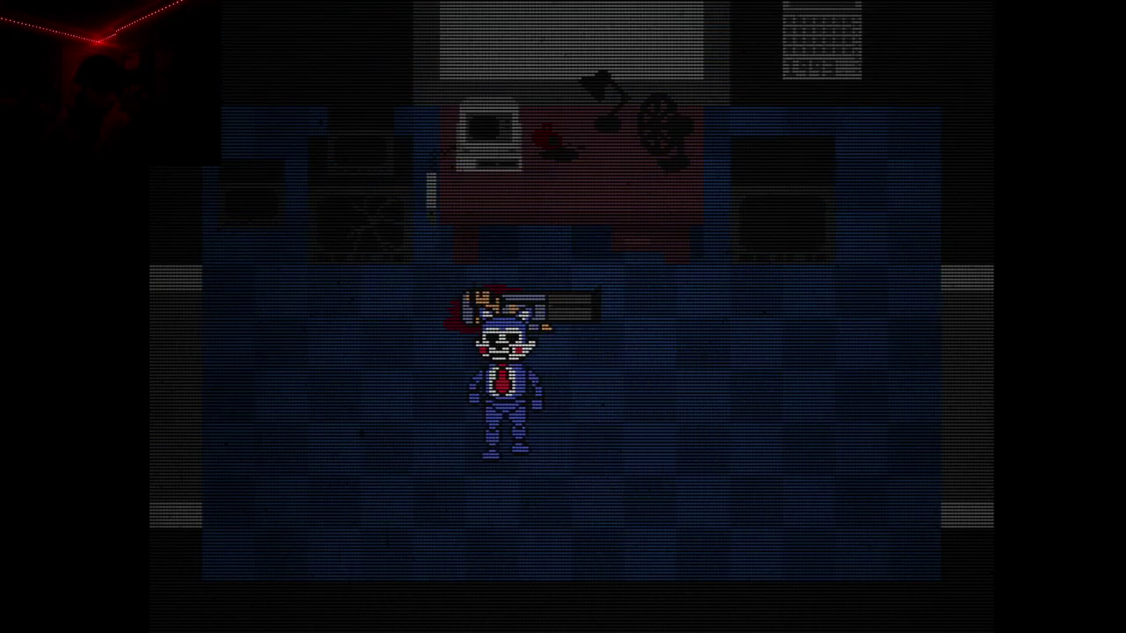
{"action": "key", "text": "Left"}
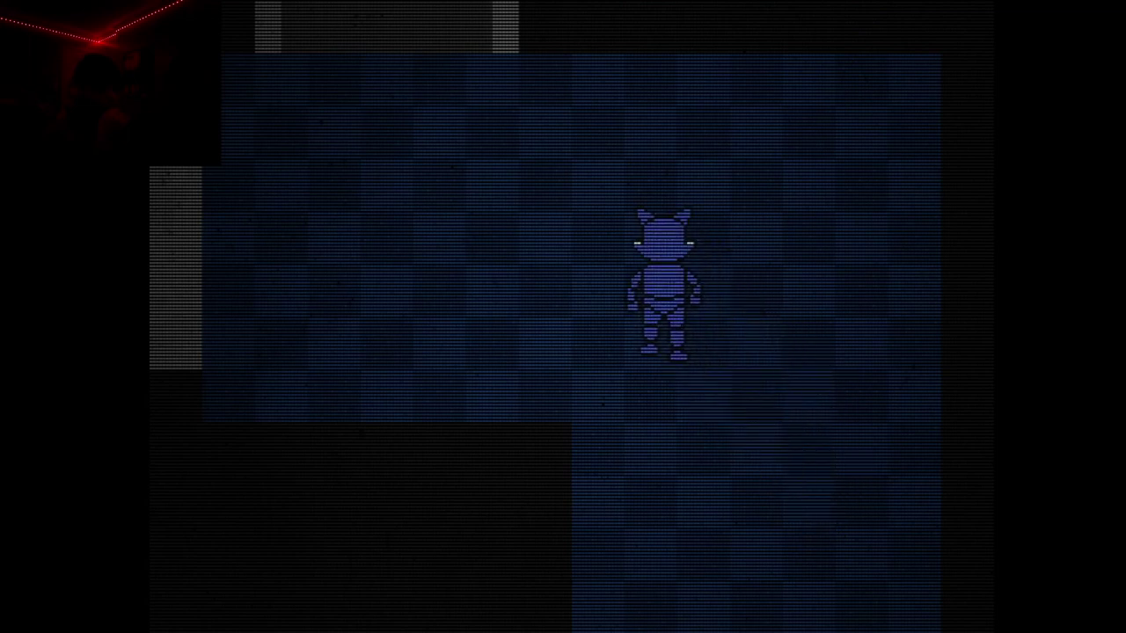
- Walk the cat up through successive rooms toward the room with doors
{"action": "key", "text": "Up"}
{"action": "key", "text": "Left"}
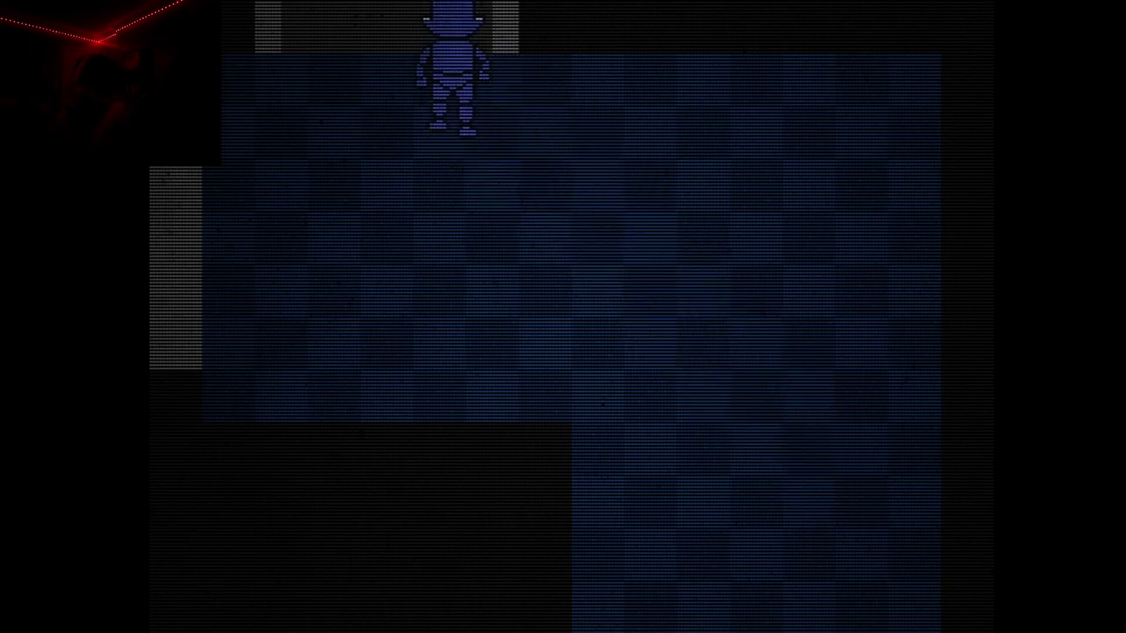
{"action": "key", "text": "Right"}
{"action": "key", "text": "Up"}
{"action": "key", "text": "Right"}
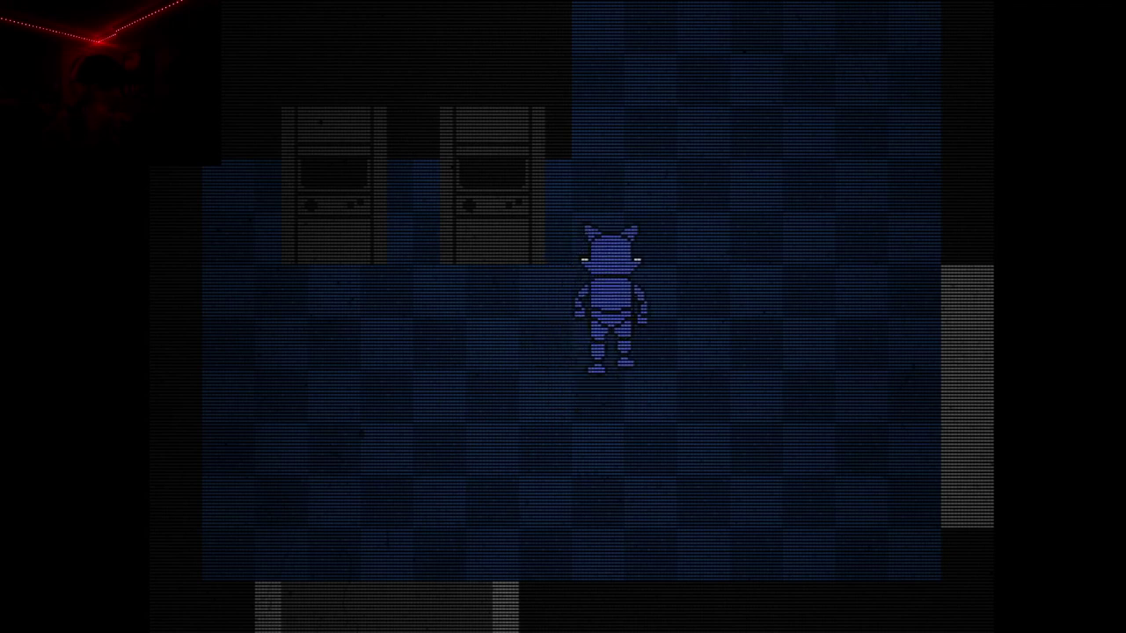
{"action": "key", "text": "Up"}
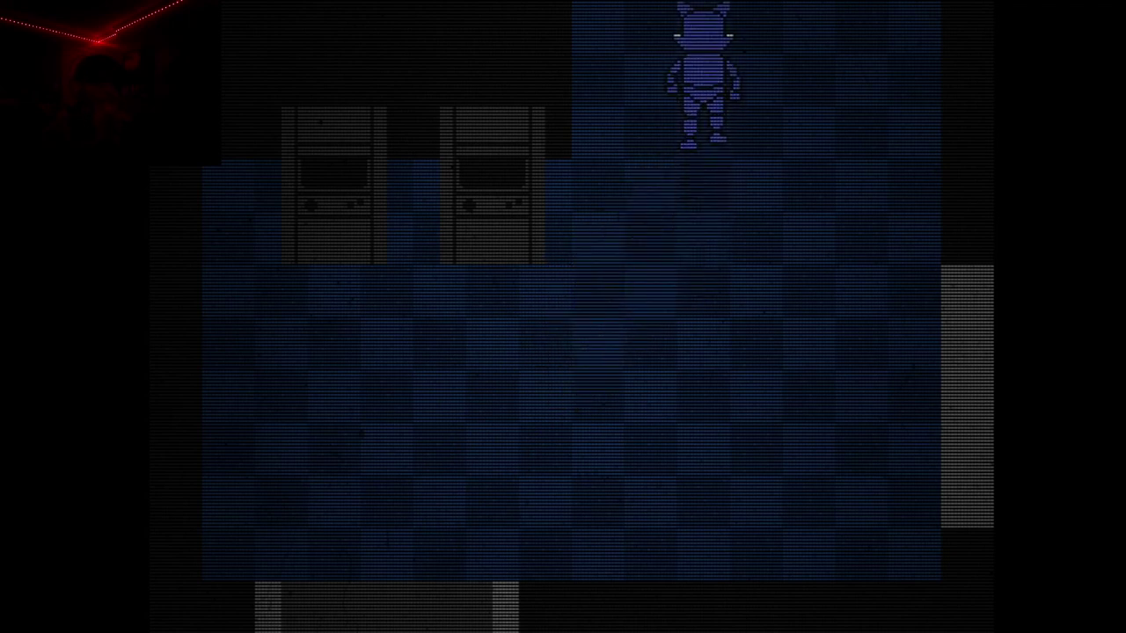
{"action": "key", "text": "Left"}
{"action": "key", "text": "Up"}
{"action": "key", "text": "Left"}
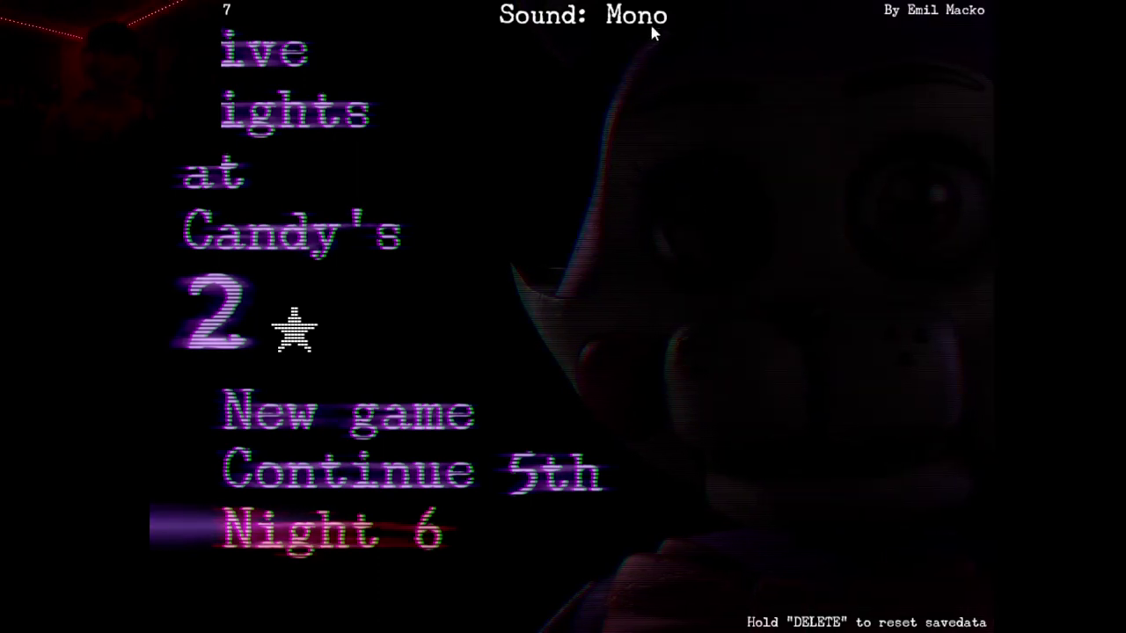
{"action": "left_click", "coordinate": [615, 16]}
{"action": "left_click", "coordinate": [615, 15]}
{"action": "left_click", "coordinate": [615, 16]}
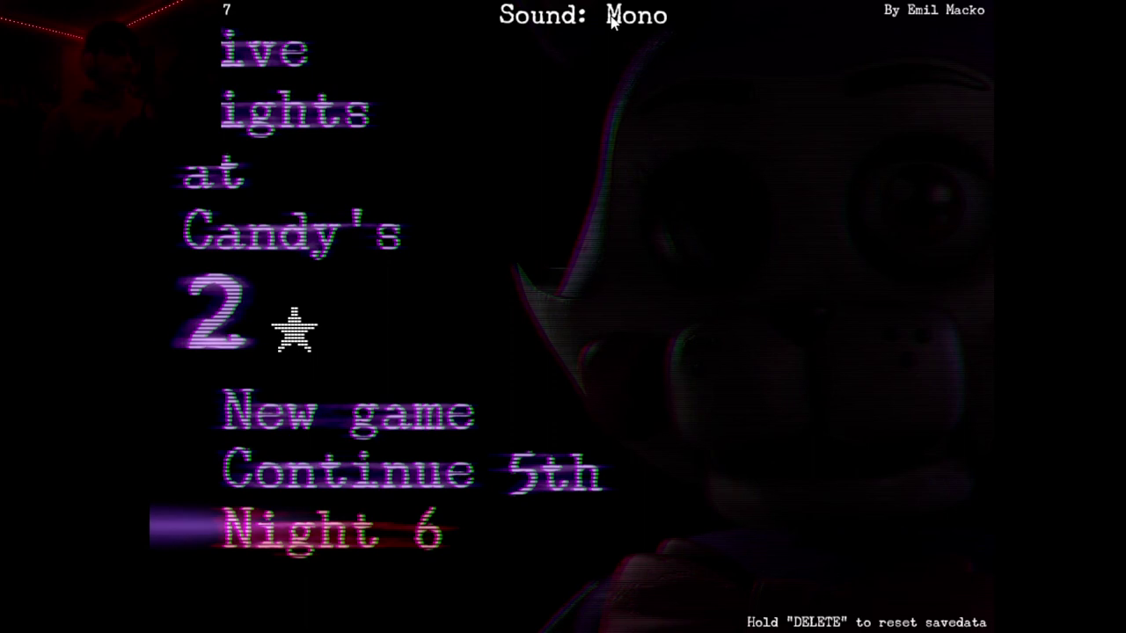
{"action": "left_click", "coordinate": [615, 15]}
{"action": "left_click", "coordinate": [610, 23]}
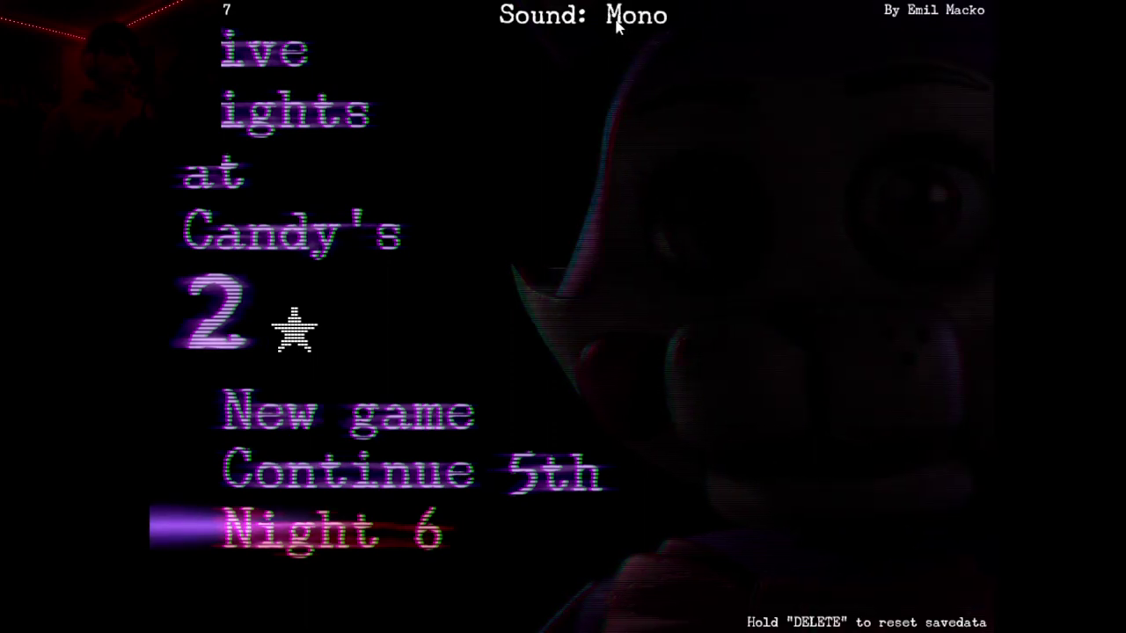
{"action": "left_click", "coordinate": [617, 23]}
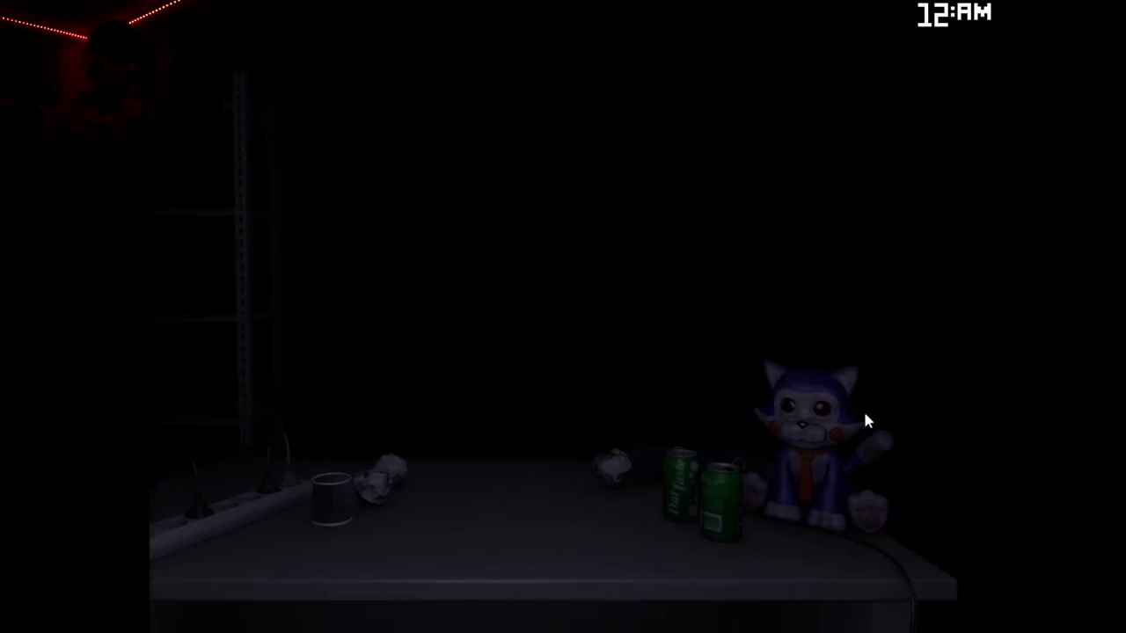
- Raise the monitor and cycle through Cam 011, 012, 013, 014 and 016
{"action": "key", "text": "space"}
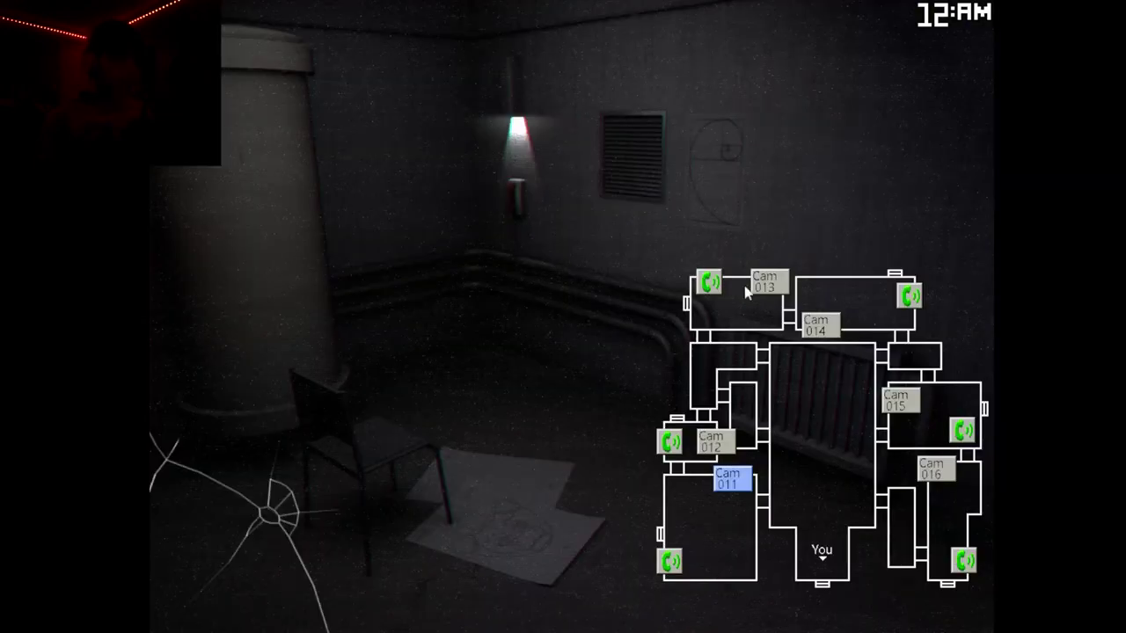
{"action": "left_click", "coordinate": [811, 320]}
{"action": "left_click", "coordinate": [771, 292]}
{"action": "left_click", "coordinate": [721, 433]}
{"action": "left_click", "coordinate": [731, 477]}
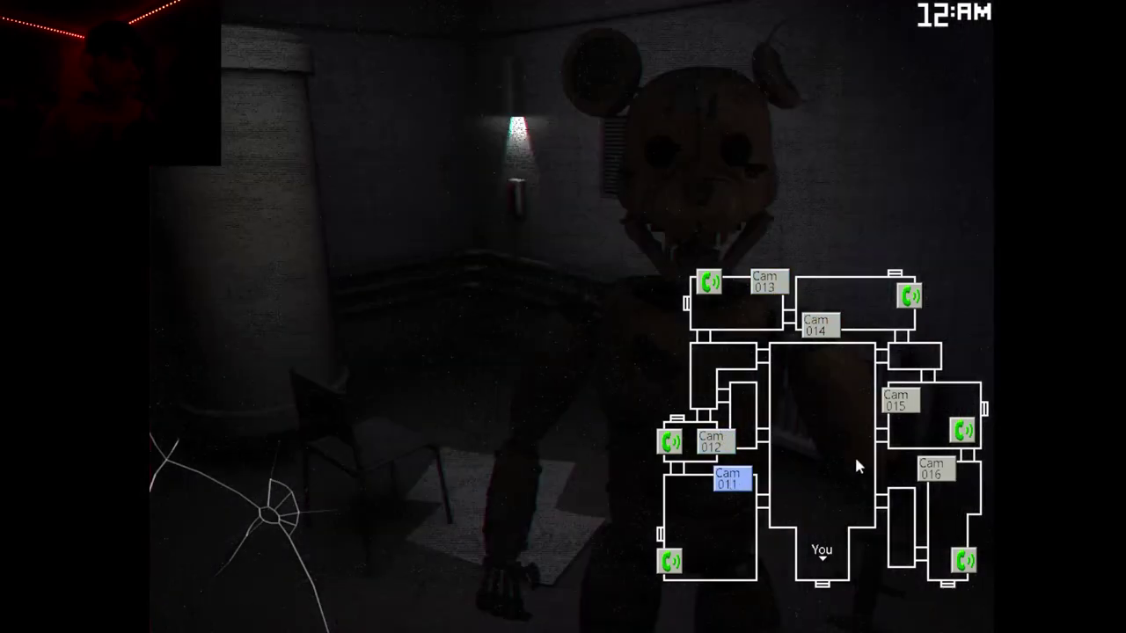
{"action": "left_click", "coordinate": [934, 469]}
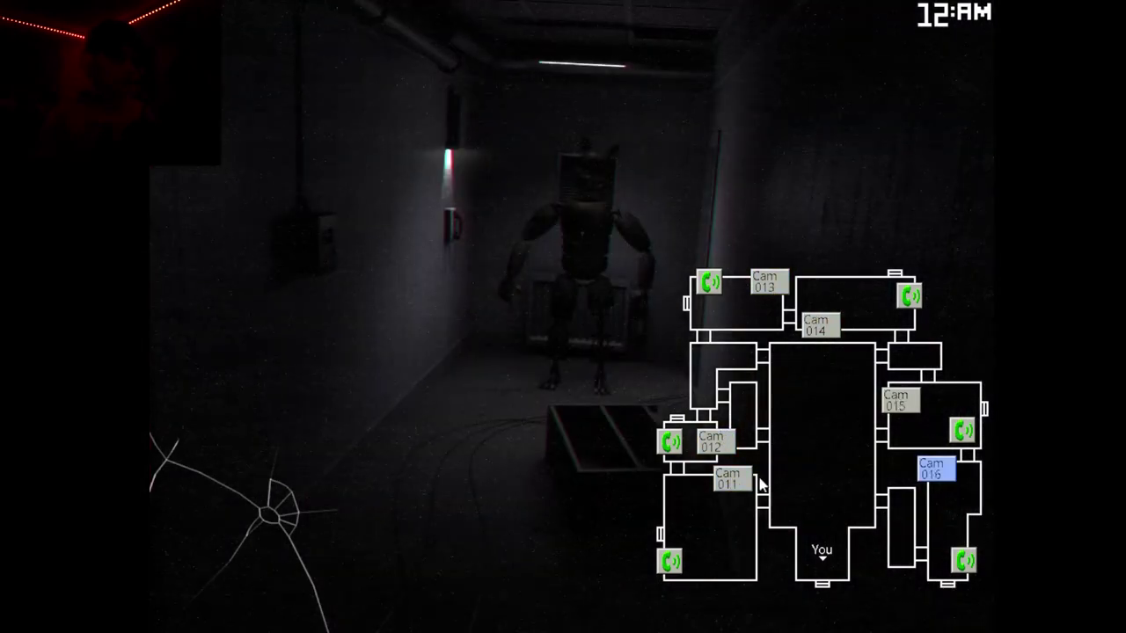
{"action": "left_click", "coordinate": [739, 479]}
{"action": "left_click", "coordinate": [934, 469]}
{"action": "left_click", "coordinate": [732, 475]}
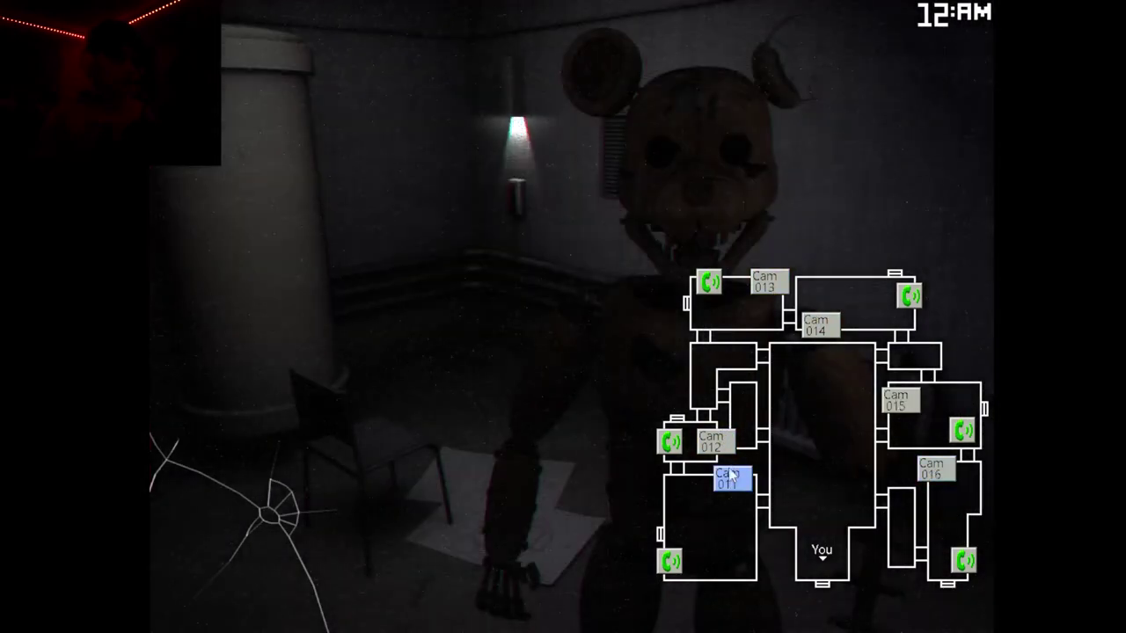
{"action": "left_click", "coordinate": [716, 441]}
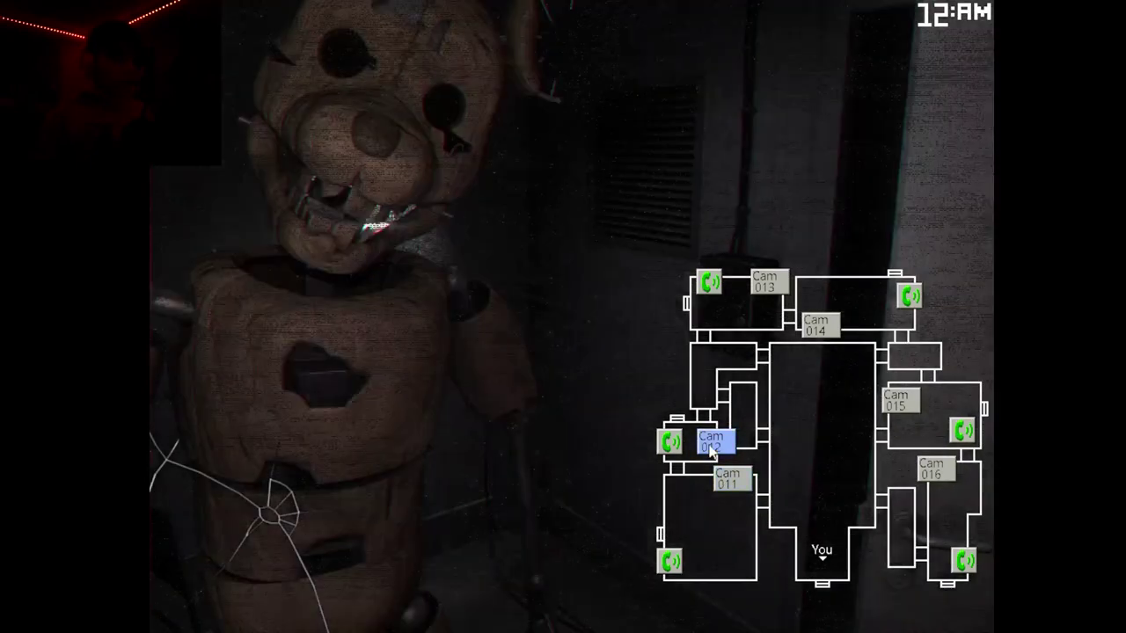
{"action": "left_click", "coordinate": [813, 322]}
- Recheck Cam 012, 013 and 014, then ring the phone in Cam 013's room
{"action": "key", "text": "space"}
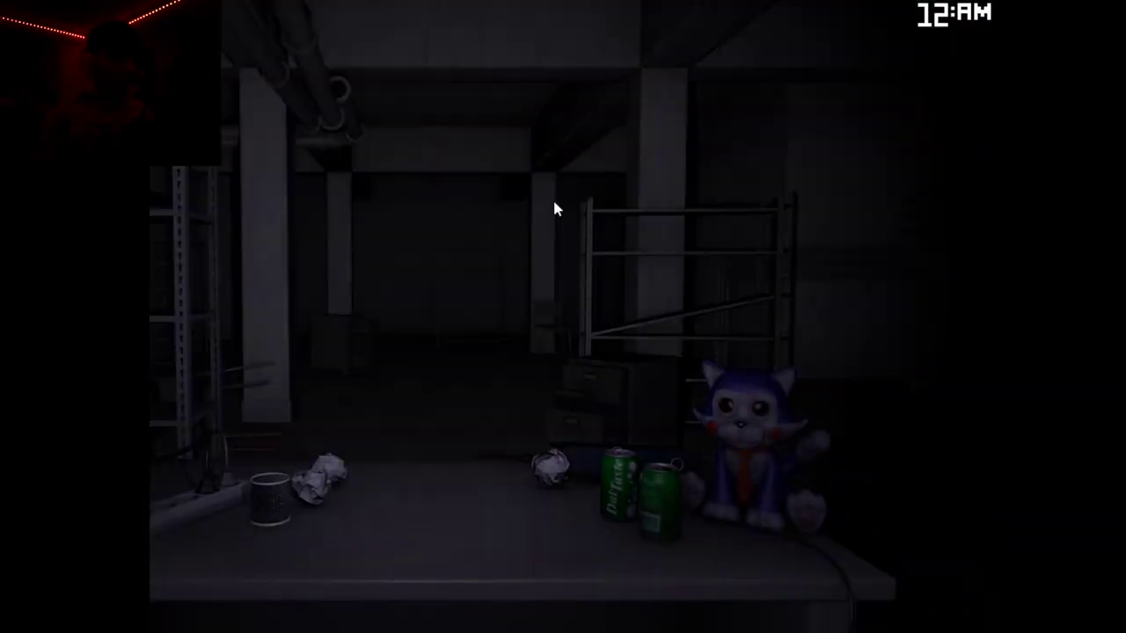
{"action": "key", "text": "space"}
{"action": "left_click", "coordinate": [709, 442]}
{"action": "left_click", "coordinate": [764, 282]}
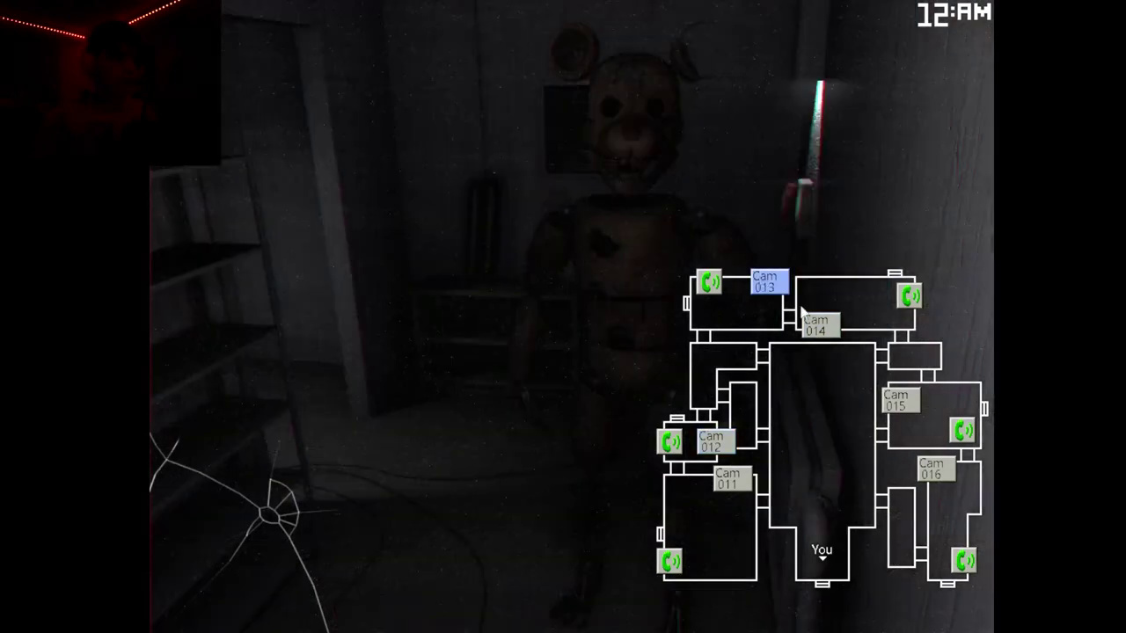
{"action": "left_click", "coordinate": [819, 324]}
{"action": "left_click", "coordinate": [764, 282]}
{"action": "key", "text": "space"}
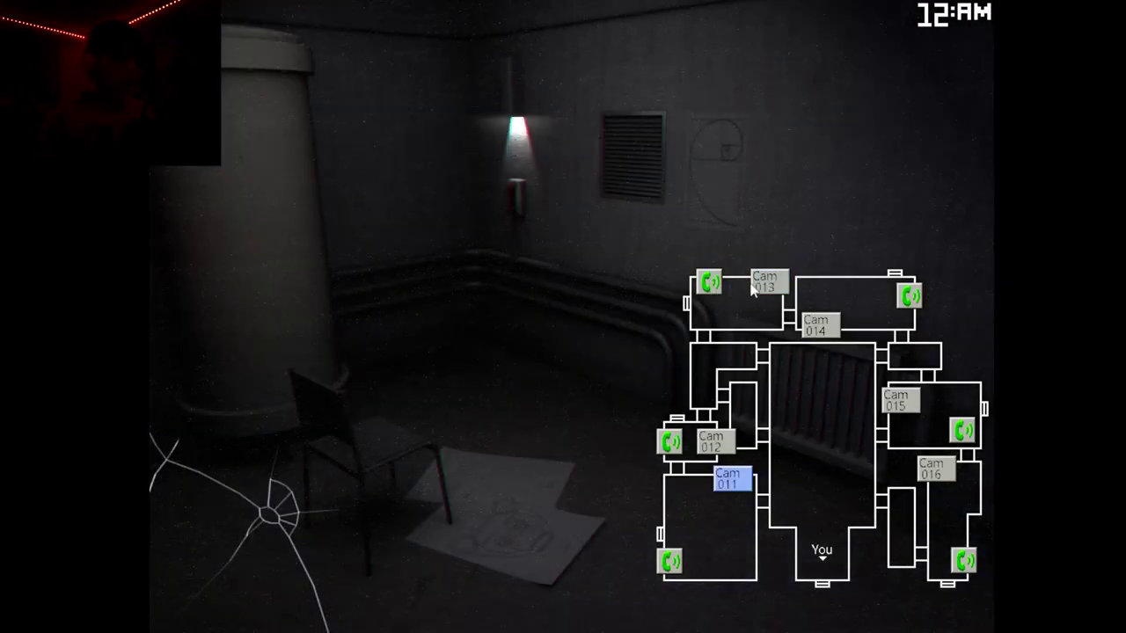
{"action": "left_click", "coordinate": [709, 283]}
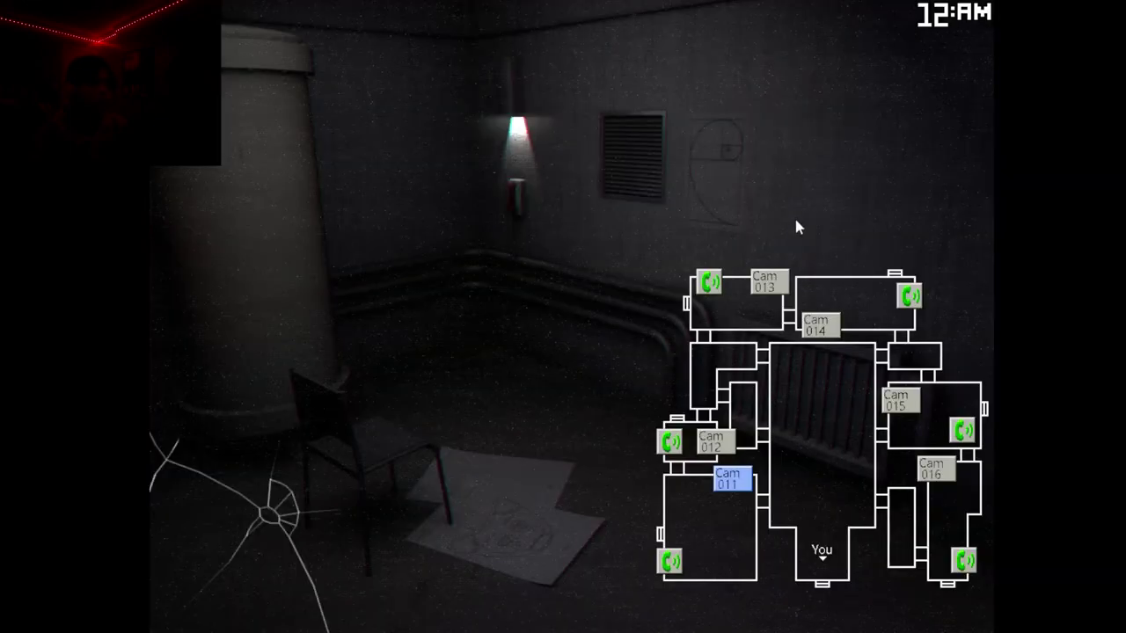
- Check the Cam 011 through Cam 016 feeds, ending on Cam 014
{"action": "left_click", "coordinate": [816, 325]}
{"action": "left_click", "coordinate": [713, 442]}
{"action": "left_click", "coordinate": [728, 475]}
{"action": "left_click", "coordinate": [933, 467]}
{"action": "left_click", "coordinate": [899, 399]}
{"action": "left_click", "coordinate": [812, 326]}
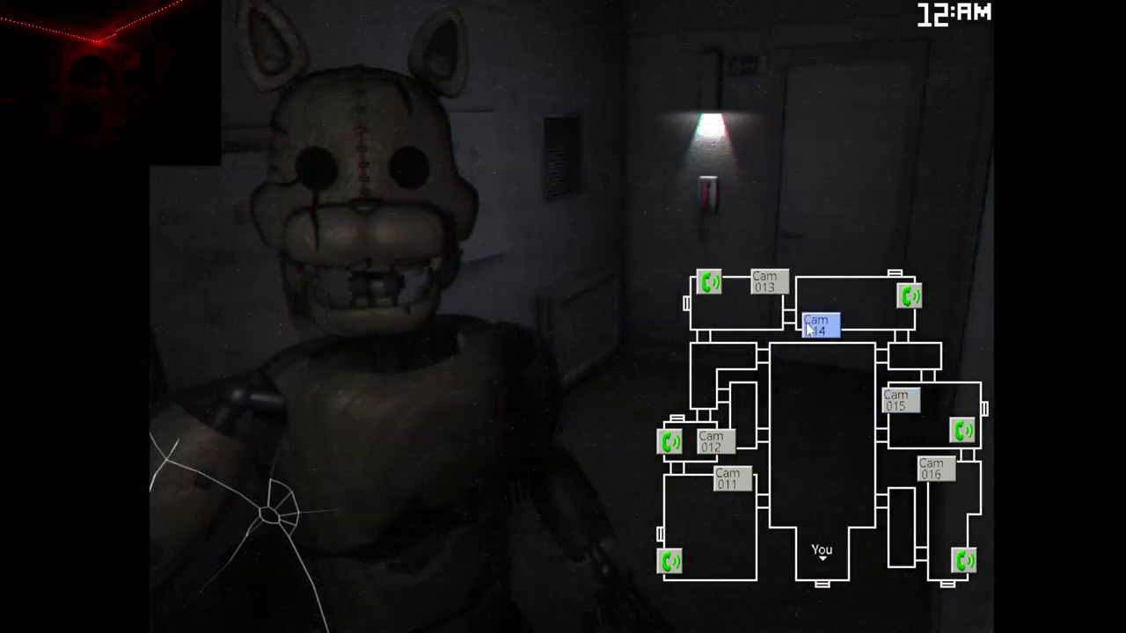
{"action": "left_click", "coordinate": [774, 287]}
{"action": "left_click", "coordinate": [709, 442]}
{"action": "left_click", "coordinate": [824, 328]}
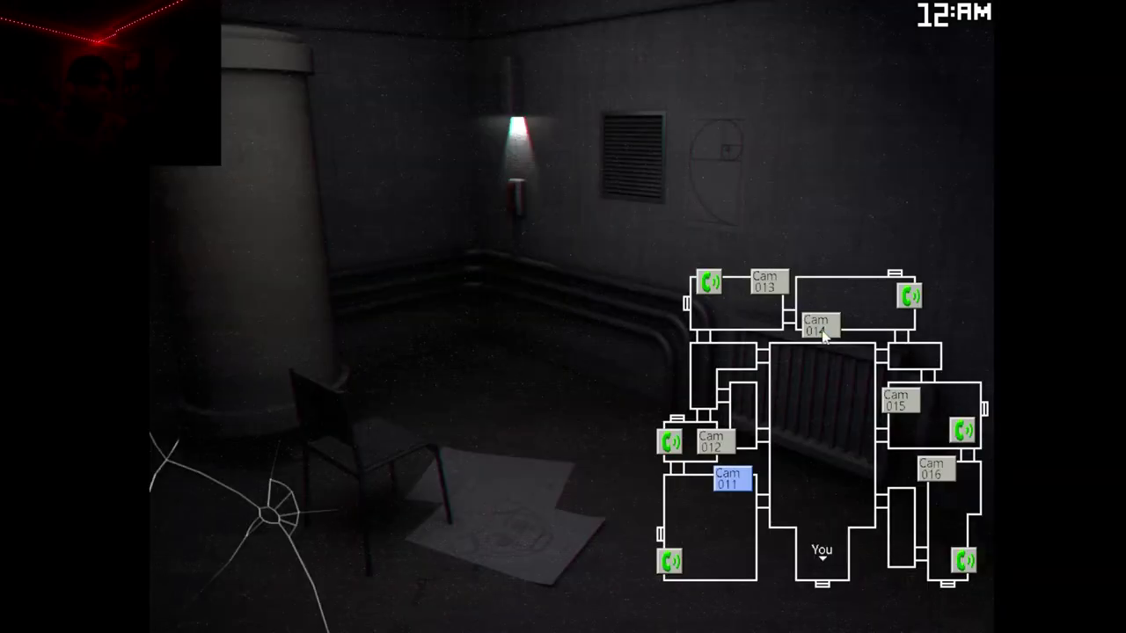
- Toggle the monitor and recheck Cam 011, 012, 013 and 014
{"action": "left_click", "coordinate": [765, 283]}
{"action": "left_click", "coordinate": [713, 447]}
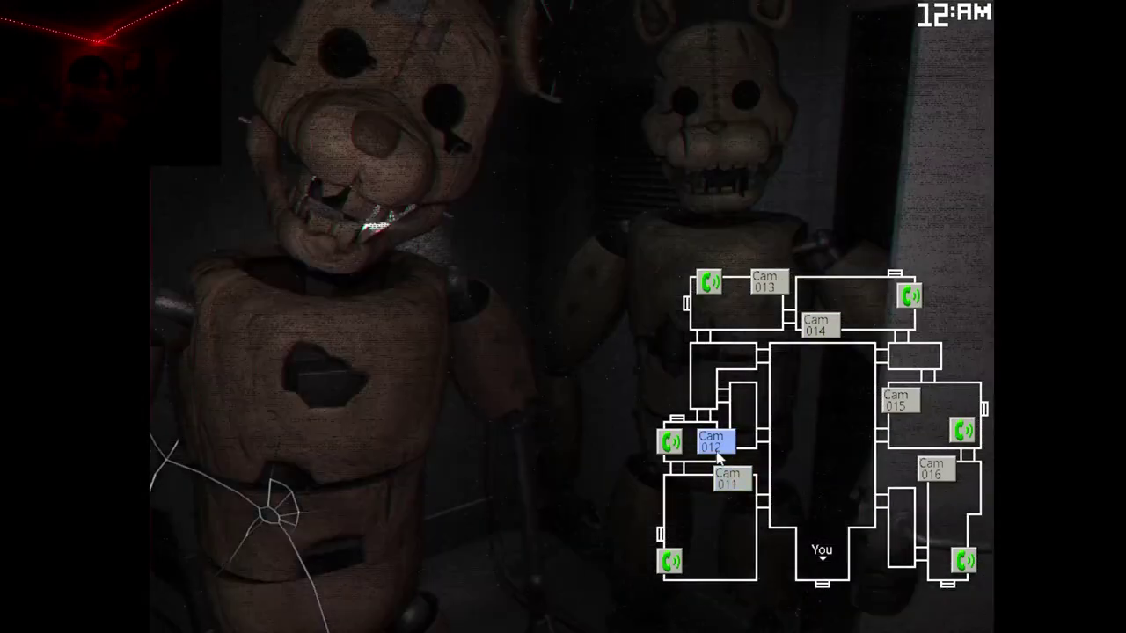
{"action": "key", "text": "space"}
{"action": "key", "text": "space"}
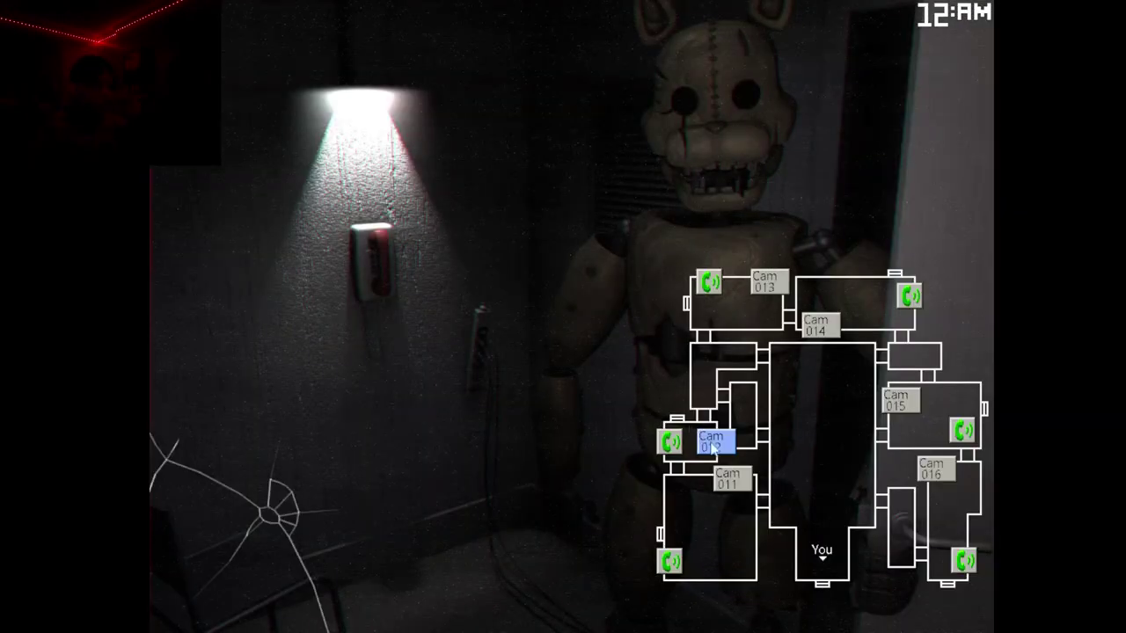
{"action": "left_click", "coordinate": [727, 478]}
{"action": "left_click", "coordinate": [712, 442]}
{"action": "left_click", "coordinate": [816, 325]}
{"action": "left_click", "coordinate": [765, 283]}
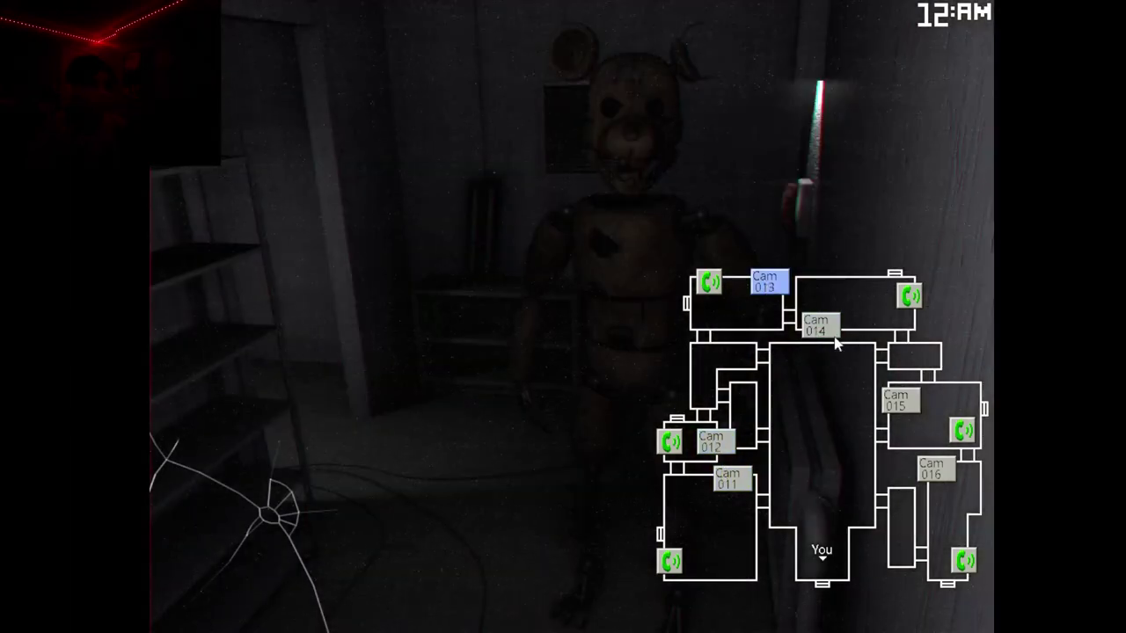
{"action": "left_click", "coordinate": [712, 442]}
{"action": "left_click", "coordinate": [764, 282]}
{"action": "left_click", "coordinate": [816, 326]}
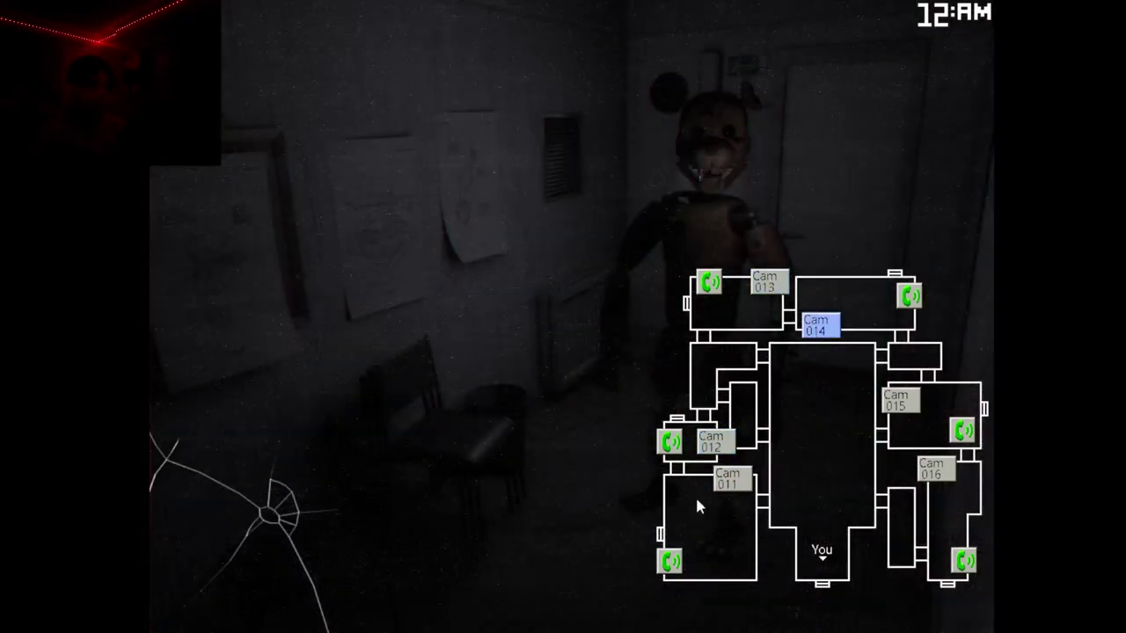
- Ring the phone in the Cam 013 room, then switch to Cam 014
{"action": "key", "text": "space"}
{"action": "key", "text": "space"}
{"action": "left_click", "coordinate": [767, 286]}
{"action": "left_click", "coordinate": [710, 283]}
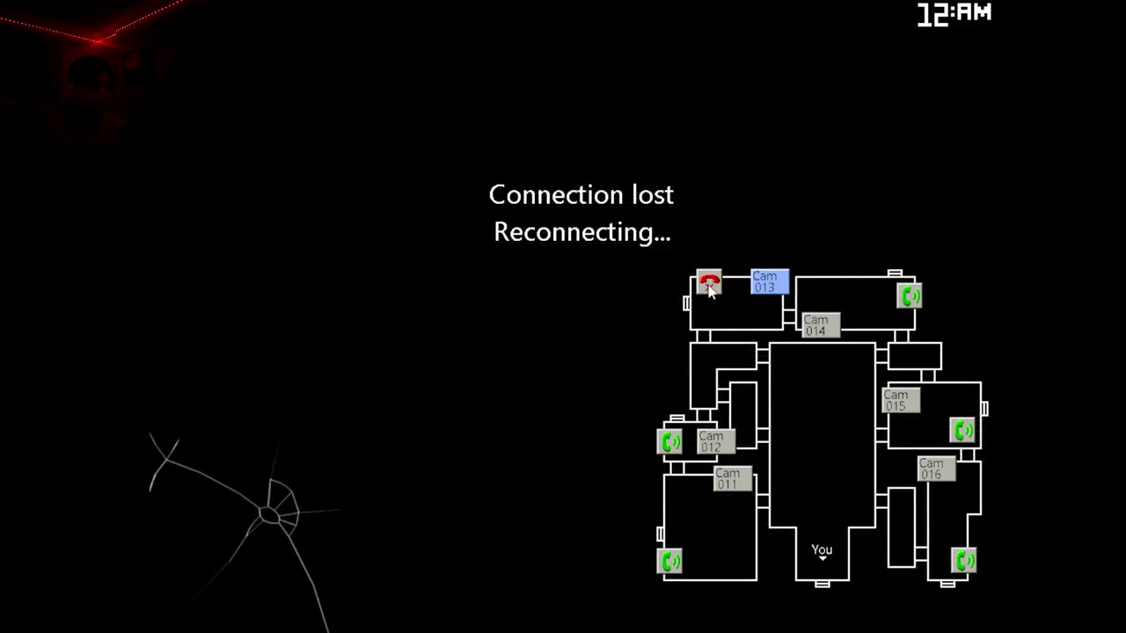
{"action": "left_click", "coordinate": [811, 322]}
- Toggle the monitor and check the Cam 011, 015 and 016 feeds
{"action": "key", "text": "space"}
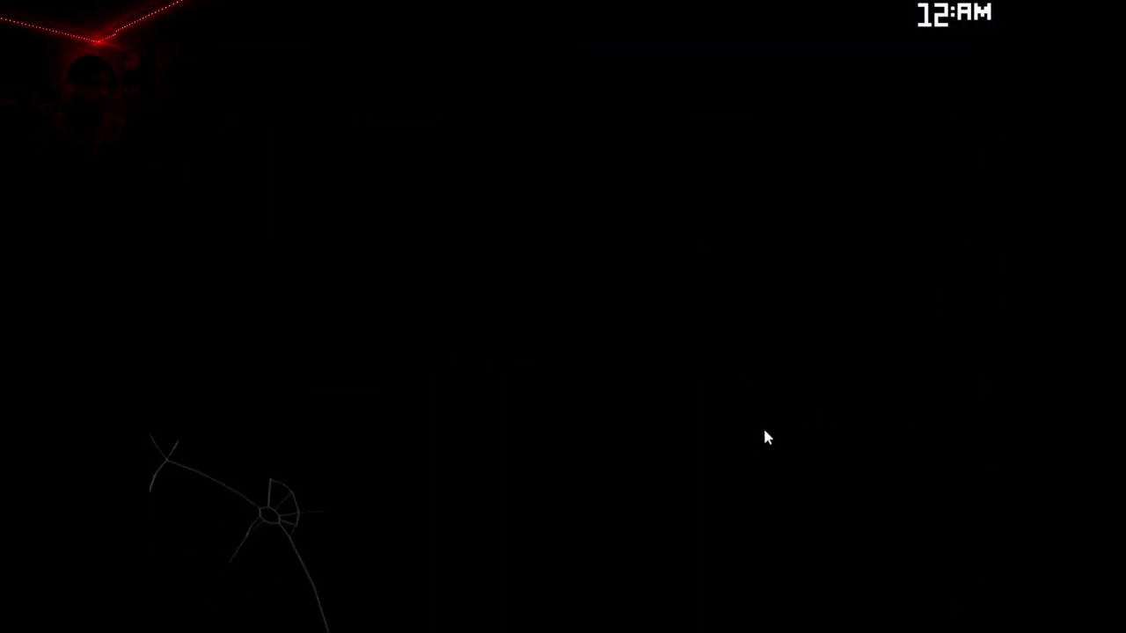
{"action": "key", "text": "space"}
{"action": "left_click", "coordinate": [728, 478]}
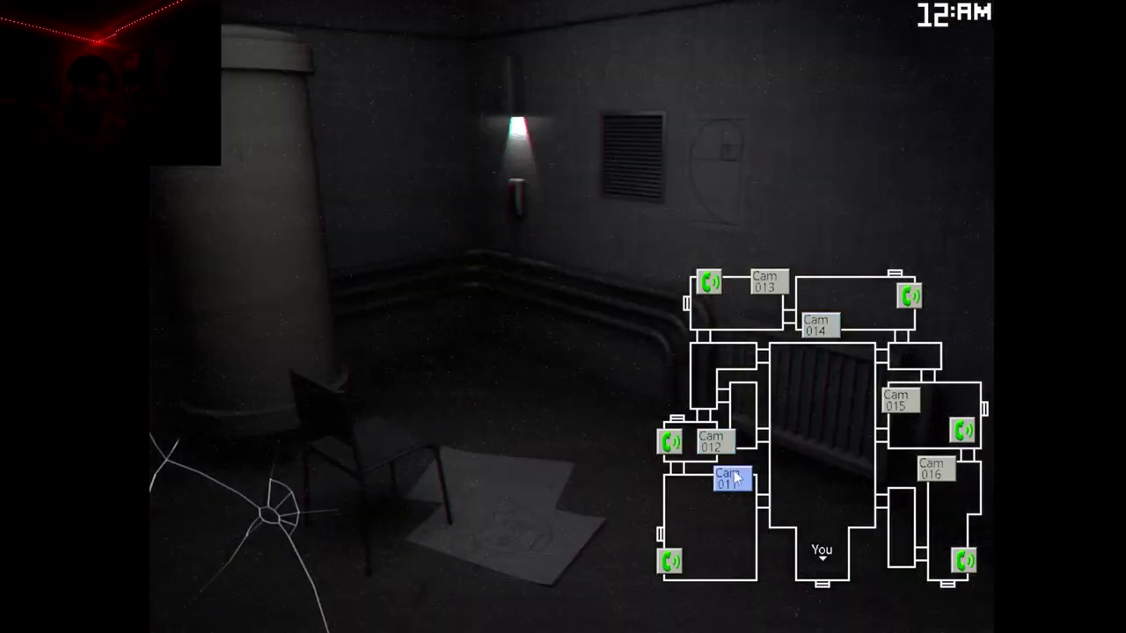
{"action": "left_click", "coordinate": [906, 404]}
{"action": "left_click", "coordinate": [933, 469]}
{"action": "left_click", "coordinate": [901, 401]}
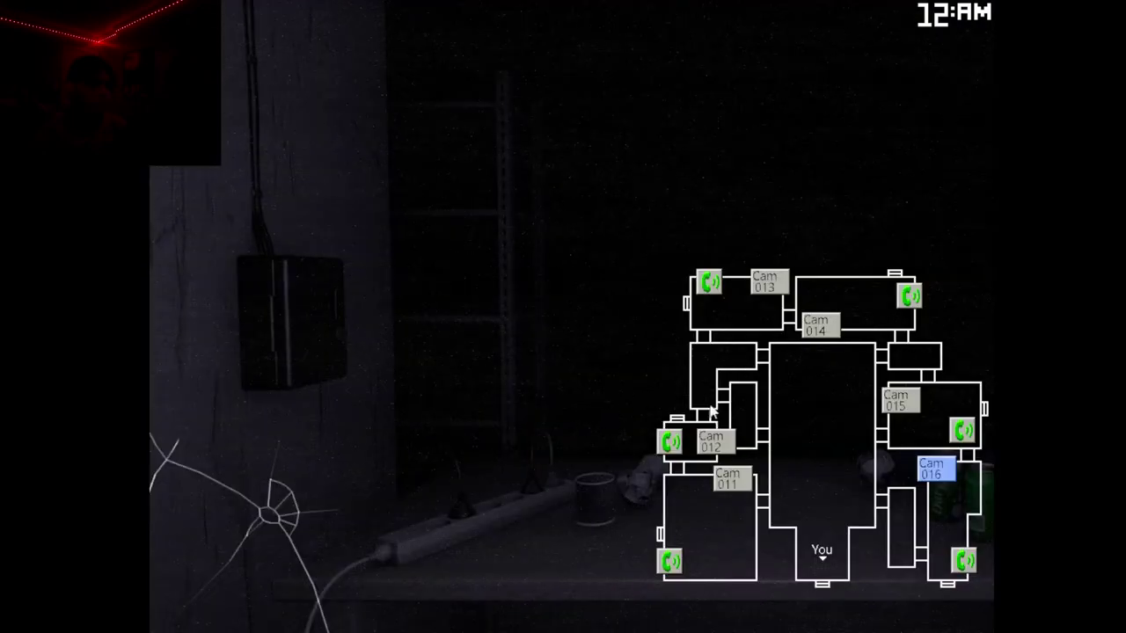
- Ring and stop the phone near Cam 012, then ring Cam 013's phone
{"action": "left_click", "coordinate": [729, 477]}
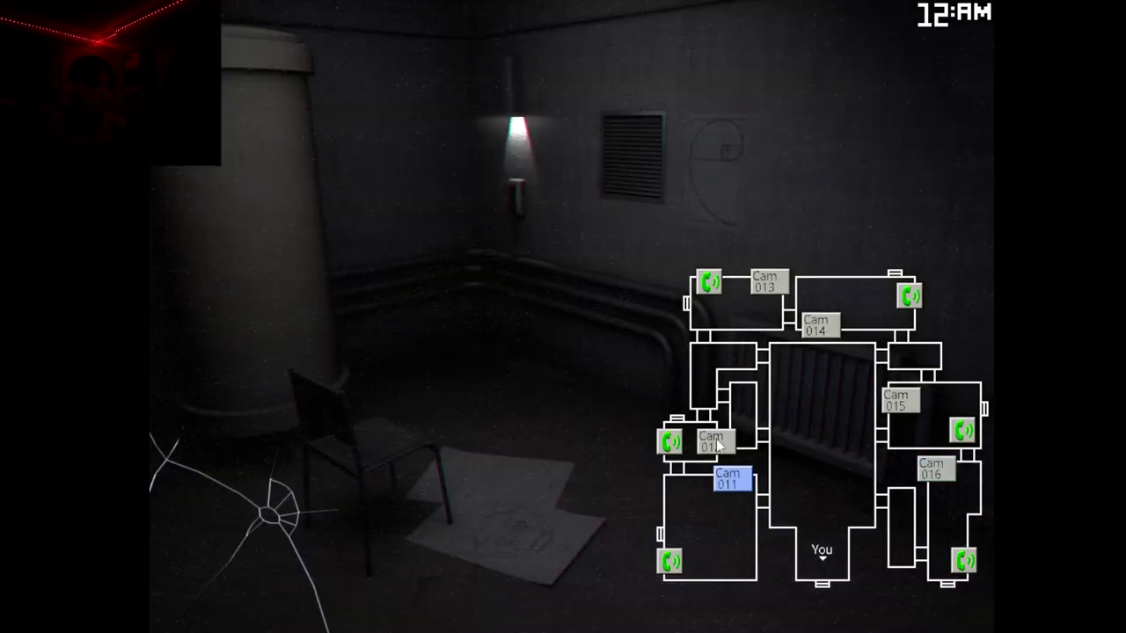
{"action": "left_click", "coordinate": [719, 446]}
{"action": "left_click", "coordinate": [673, 442]}
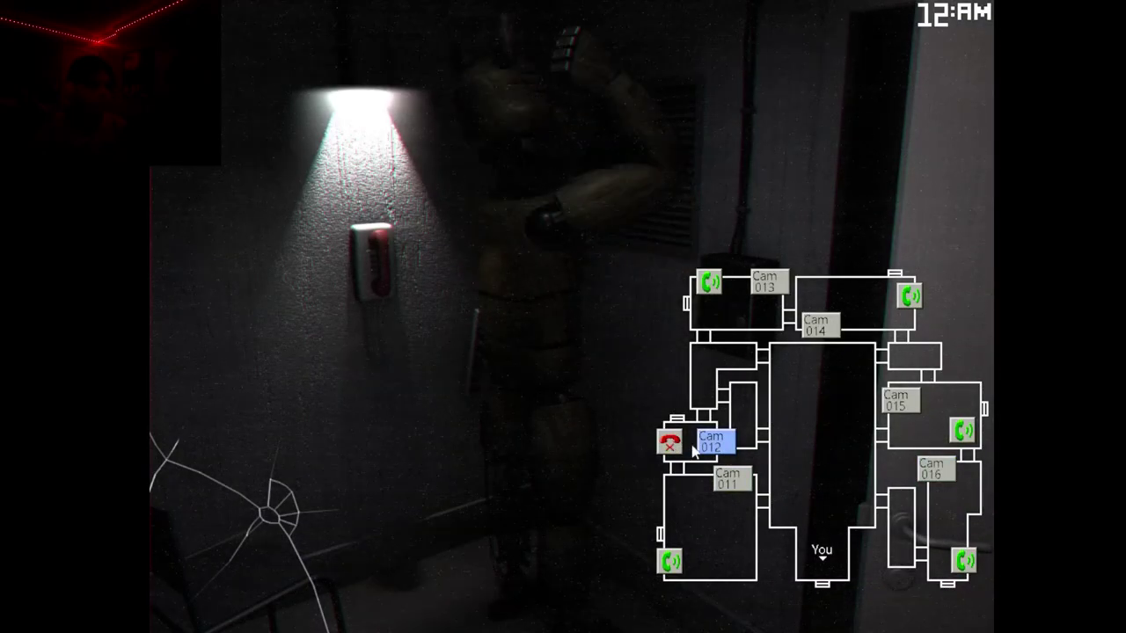
{"action": "left_click", "coordinate": [672, 445]}
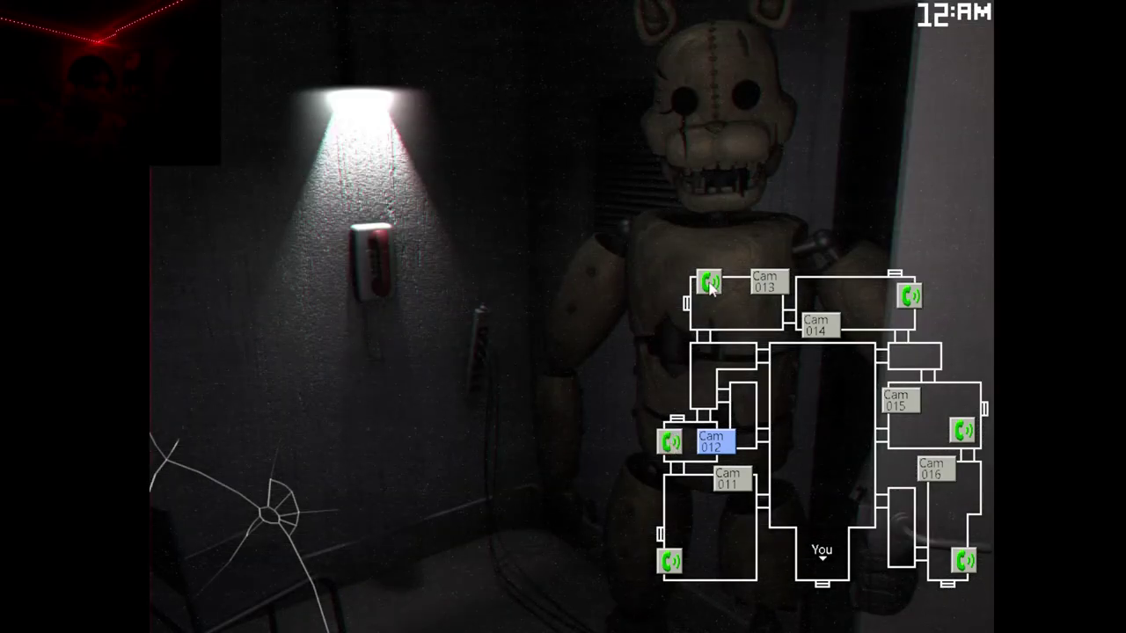
{"action": "left_click", "coordinate": [712, 283]}
{"action": "left_click", "coordinate": [761, 283]}
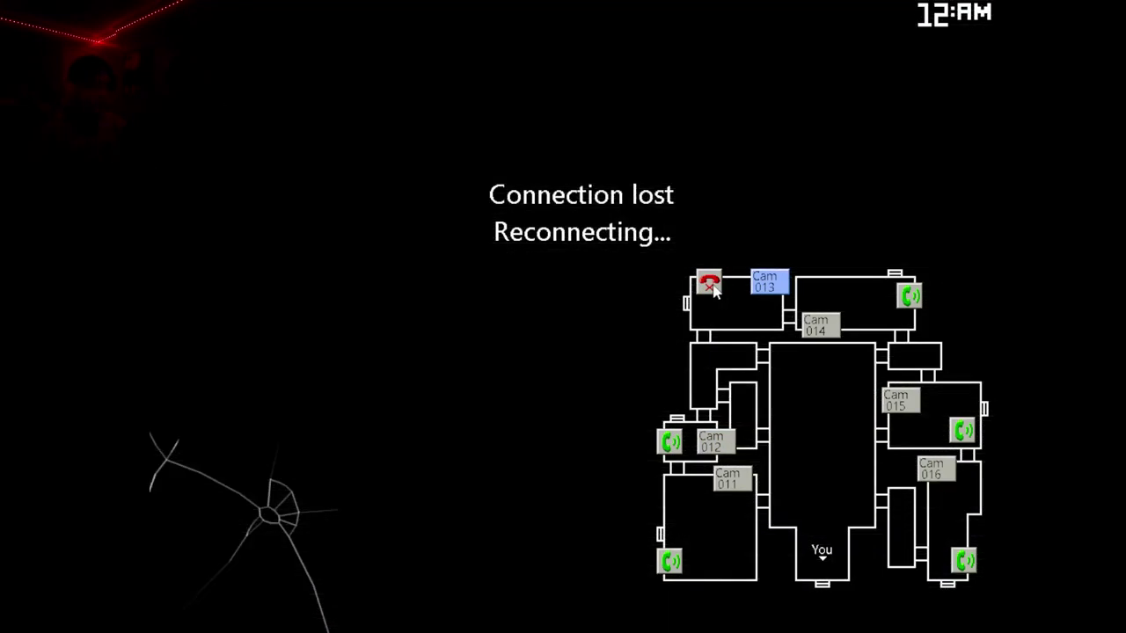
{"action": "left_click", "coordinate": [711, 286]}
- Check Cam 014, 012 and 011, ending on the empty Cam 015 room
{"action": "left_click", "coordinate": [825, 328]}
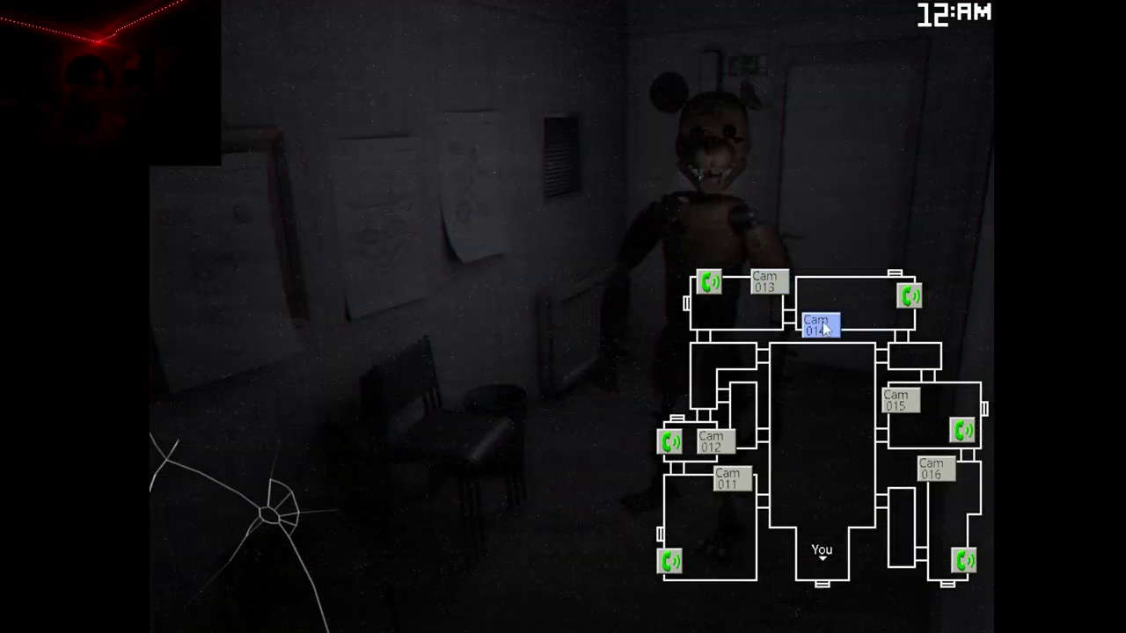
{"action": "left_click", "coordinate": [707, 449]}
{"action": "left_click", "coordinate": [723, 482]}
{"action": "left_click", "coordinate": [900, 400]}
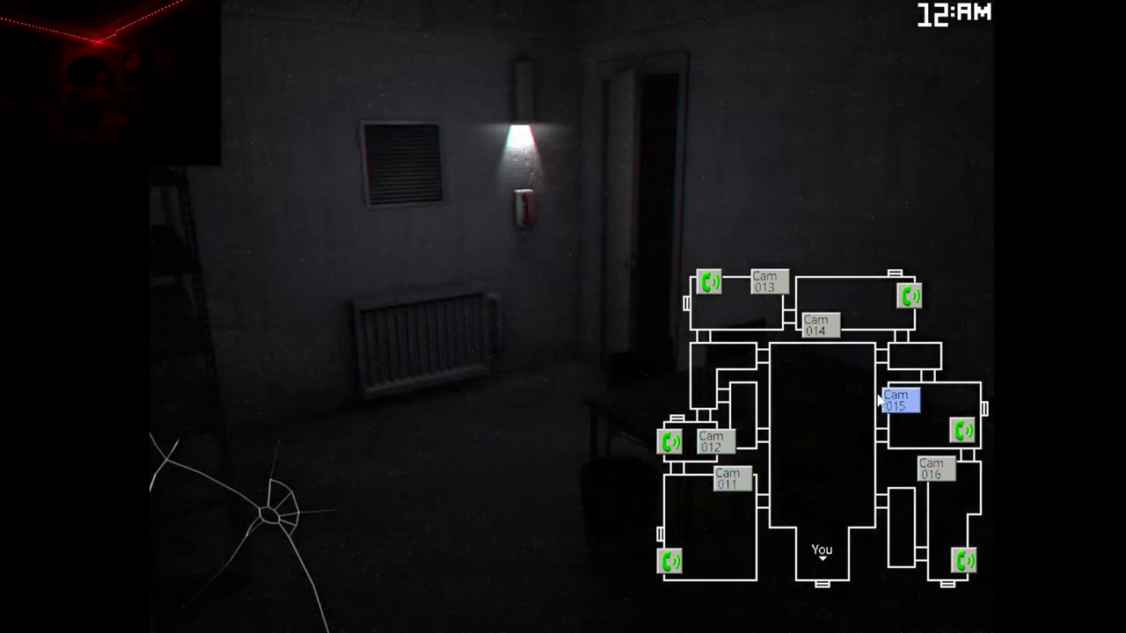